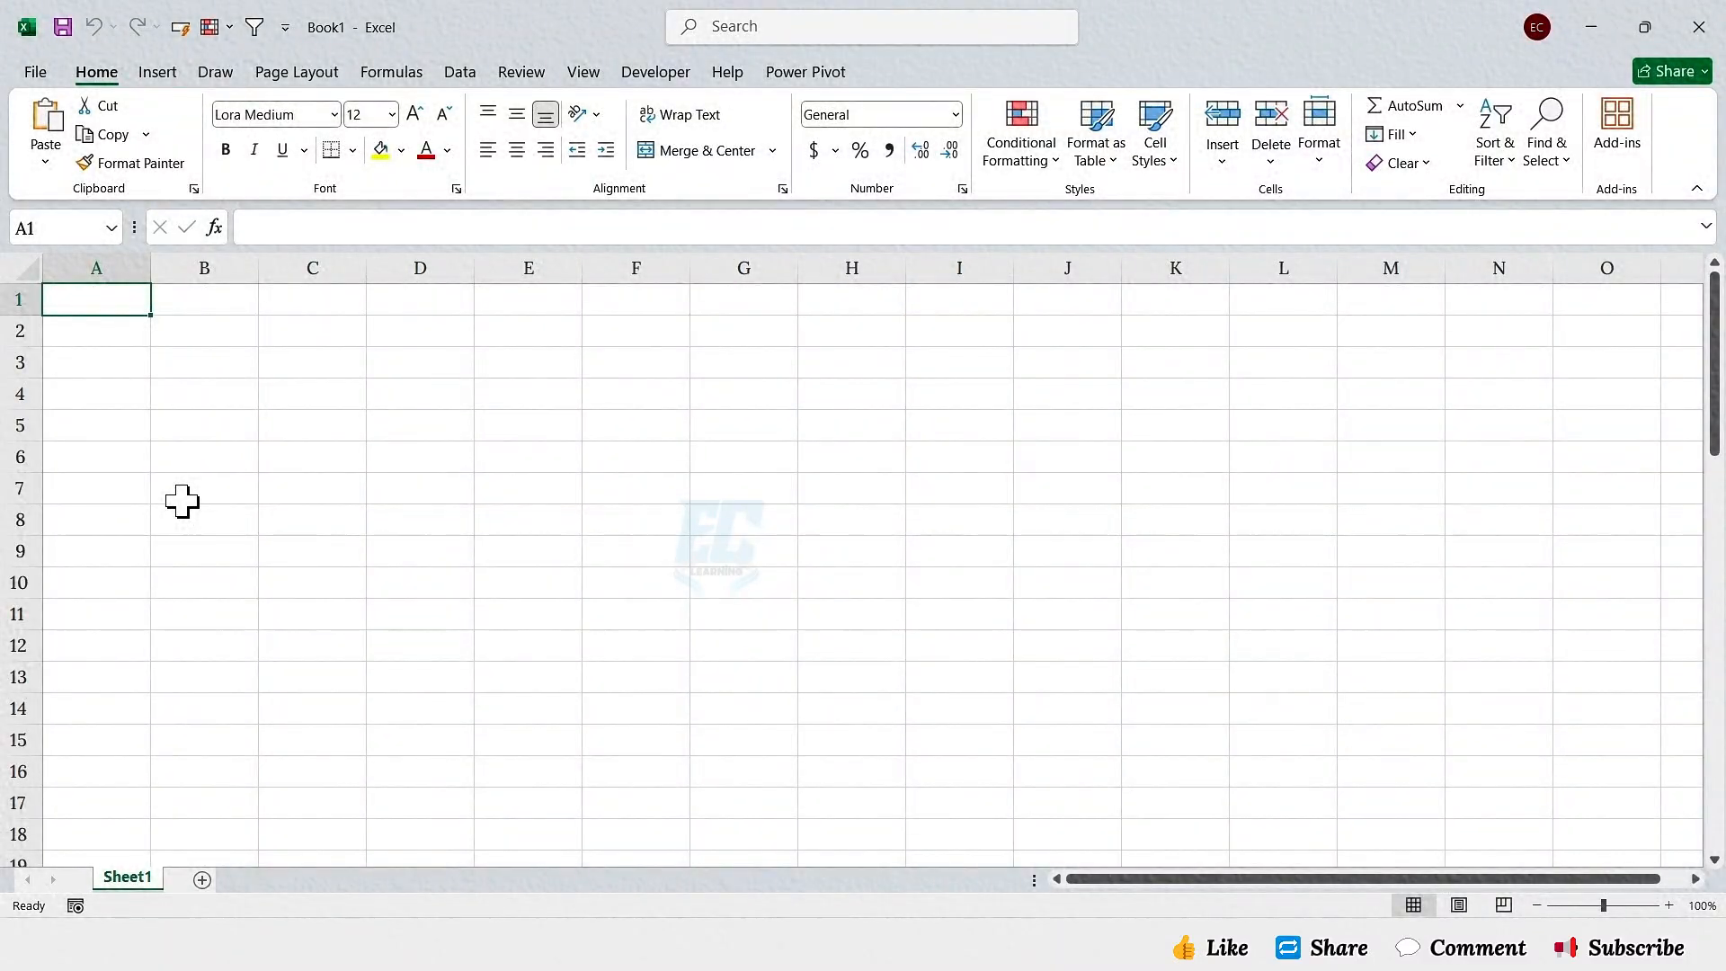
Step: Enter the headers Task Id, Task Name, Due Date, Status and Overdue Task in A1:E1 and fit column E's width to its header
type("Task Id")
key("Tab")
type("Ta")
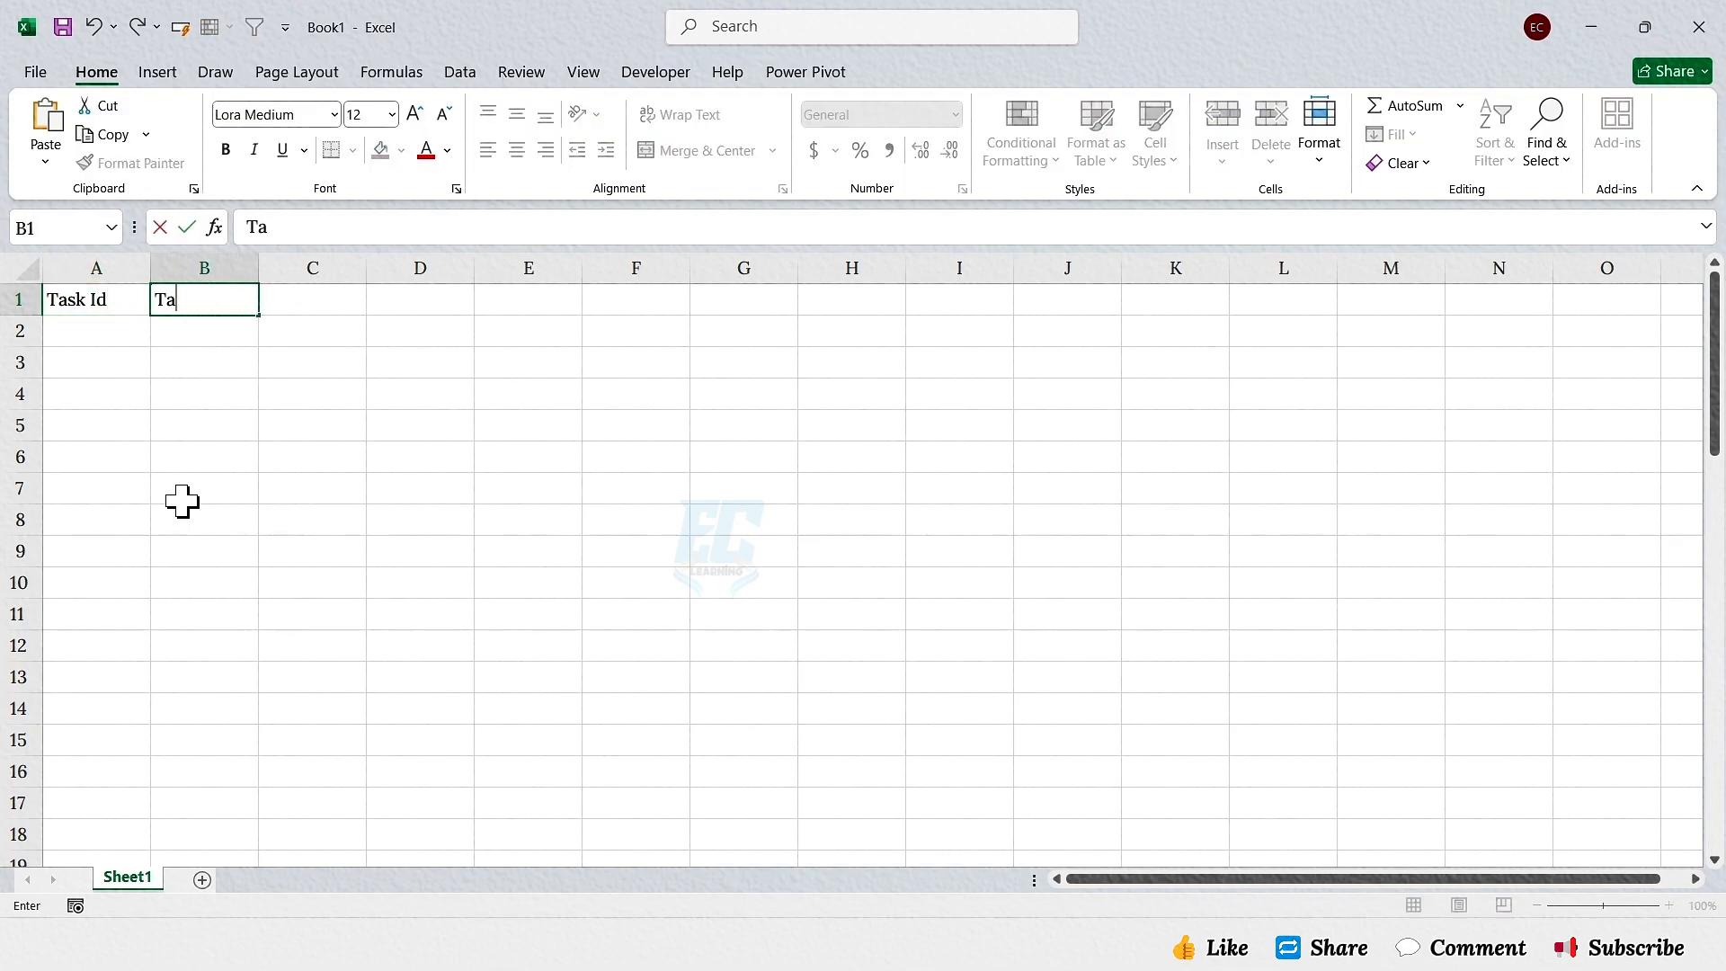
type("sk Name")
key("Tab")
type("Due ")
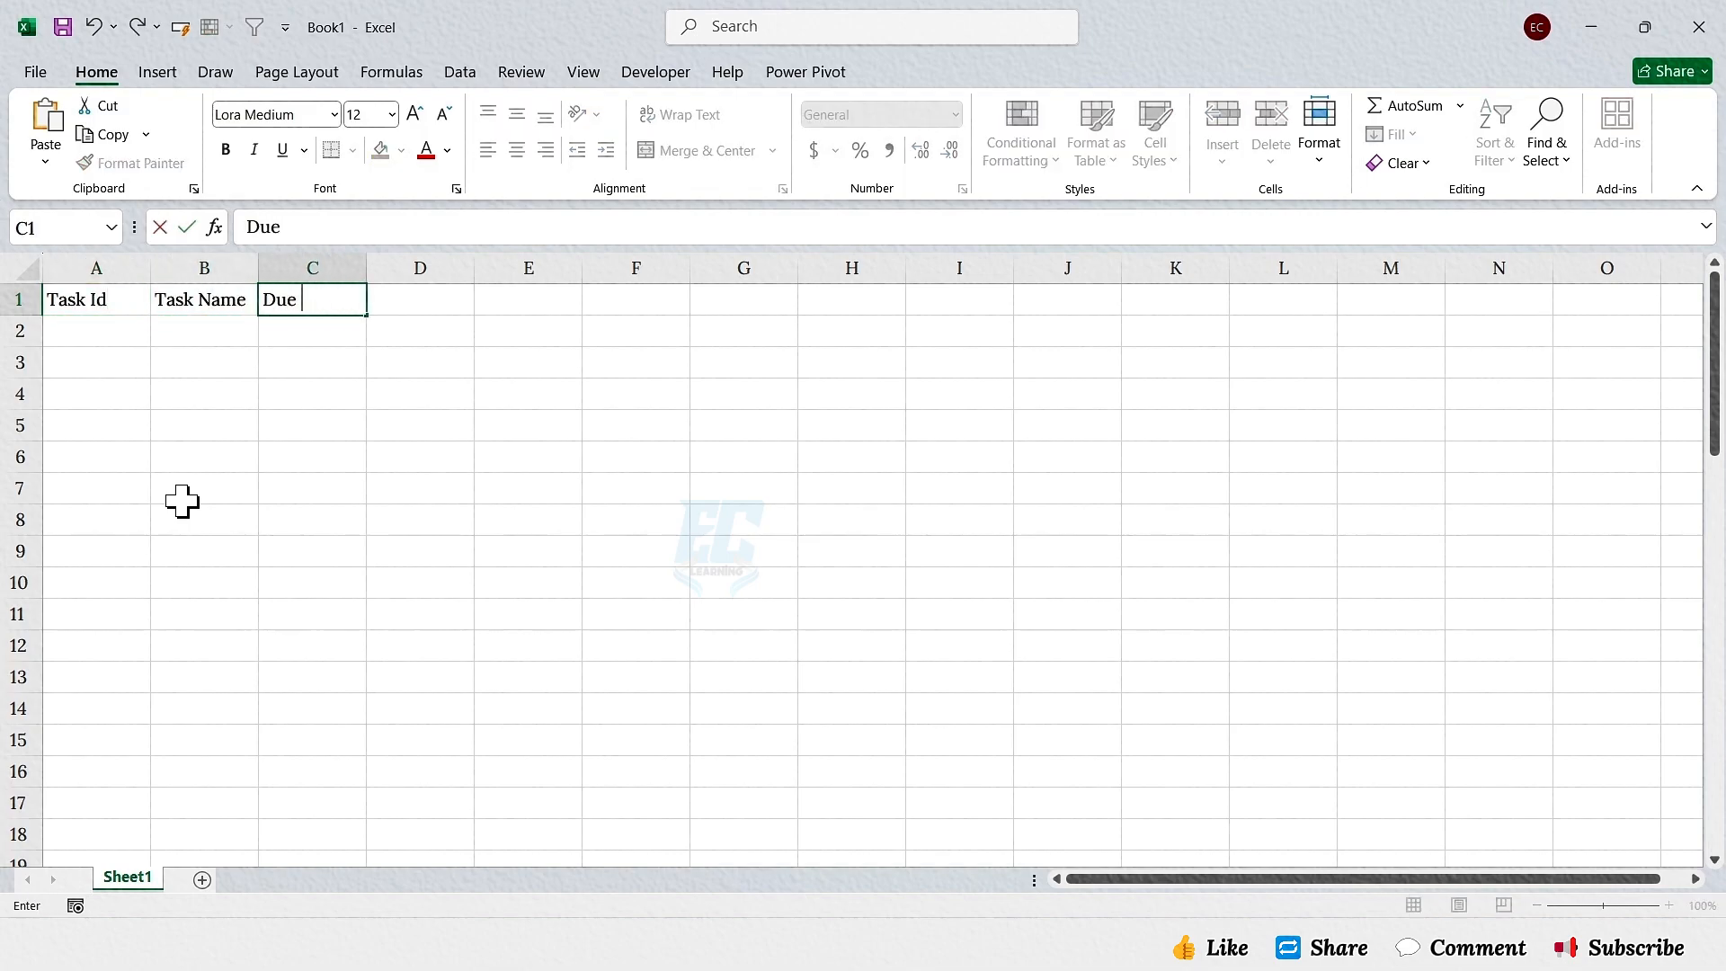
type("Date")
key("Tab")
type("Status")
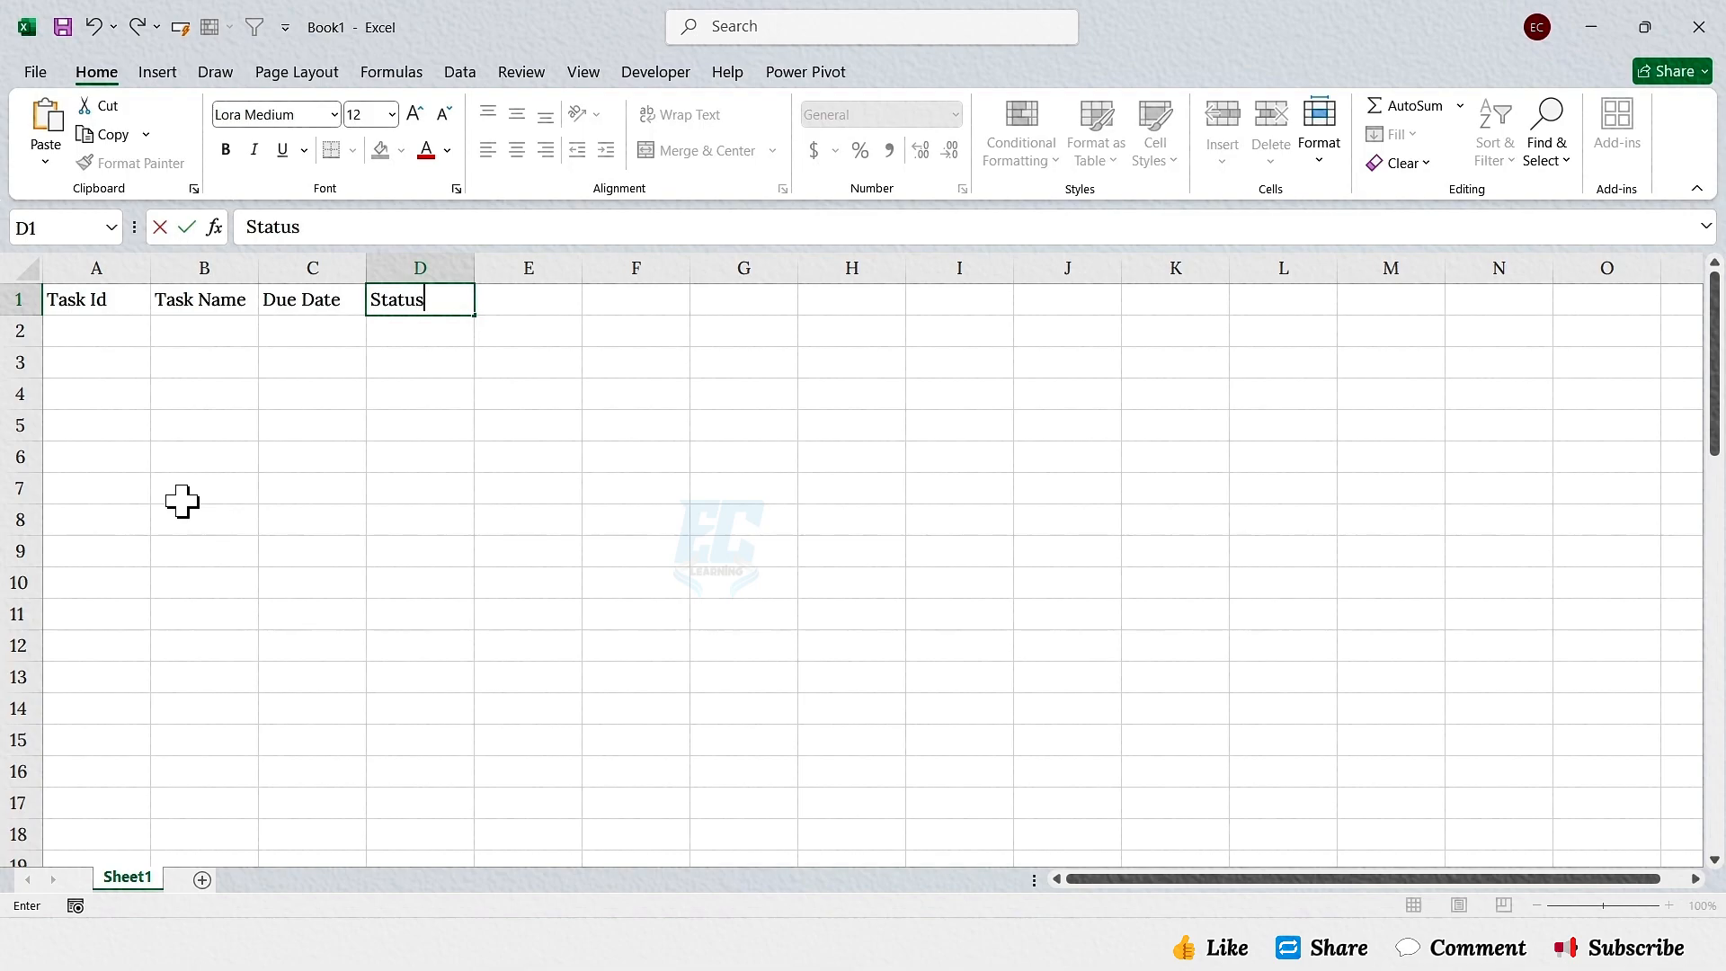
key("Tab")
type("Overdue Task")
key("Return")
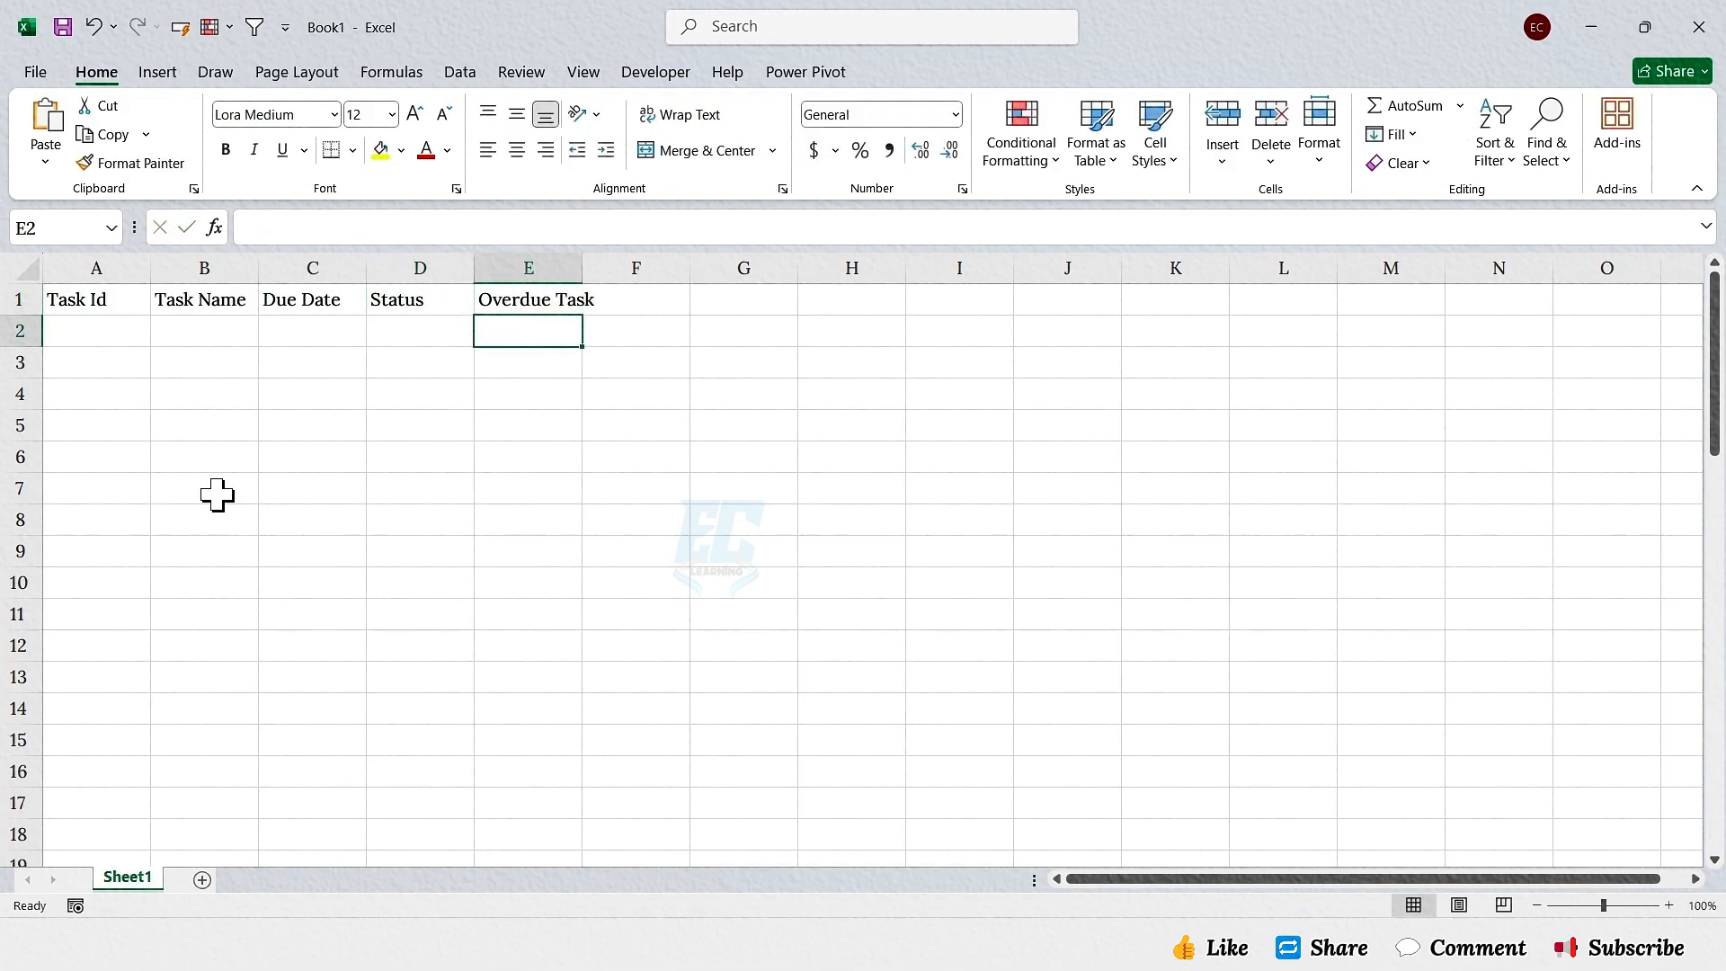
double_click(582, 268)
key("Up")
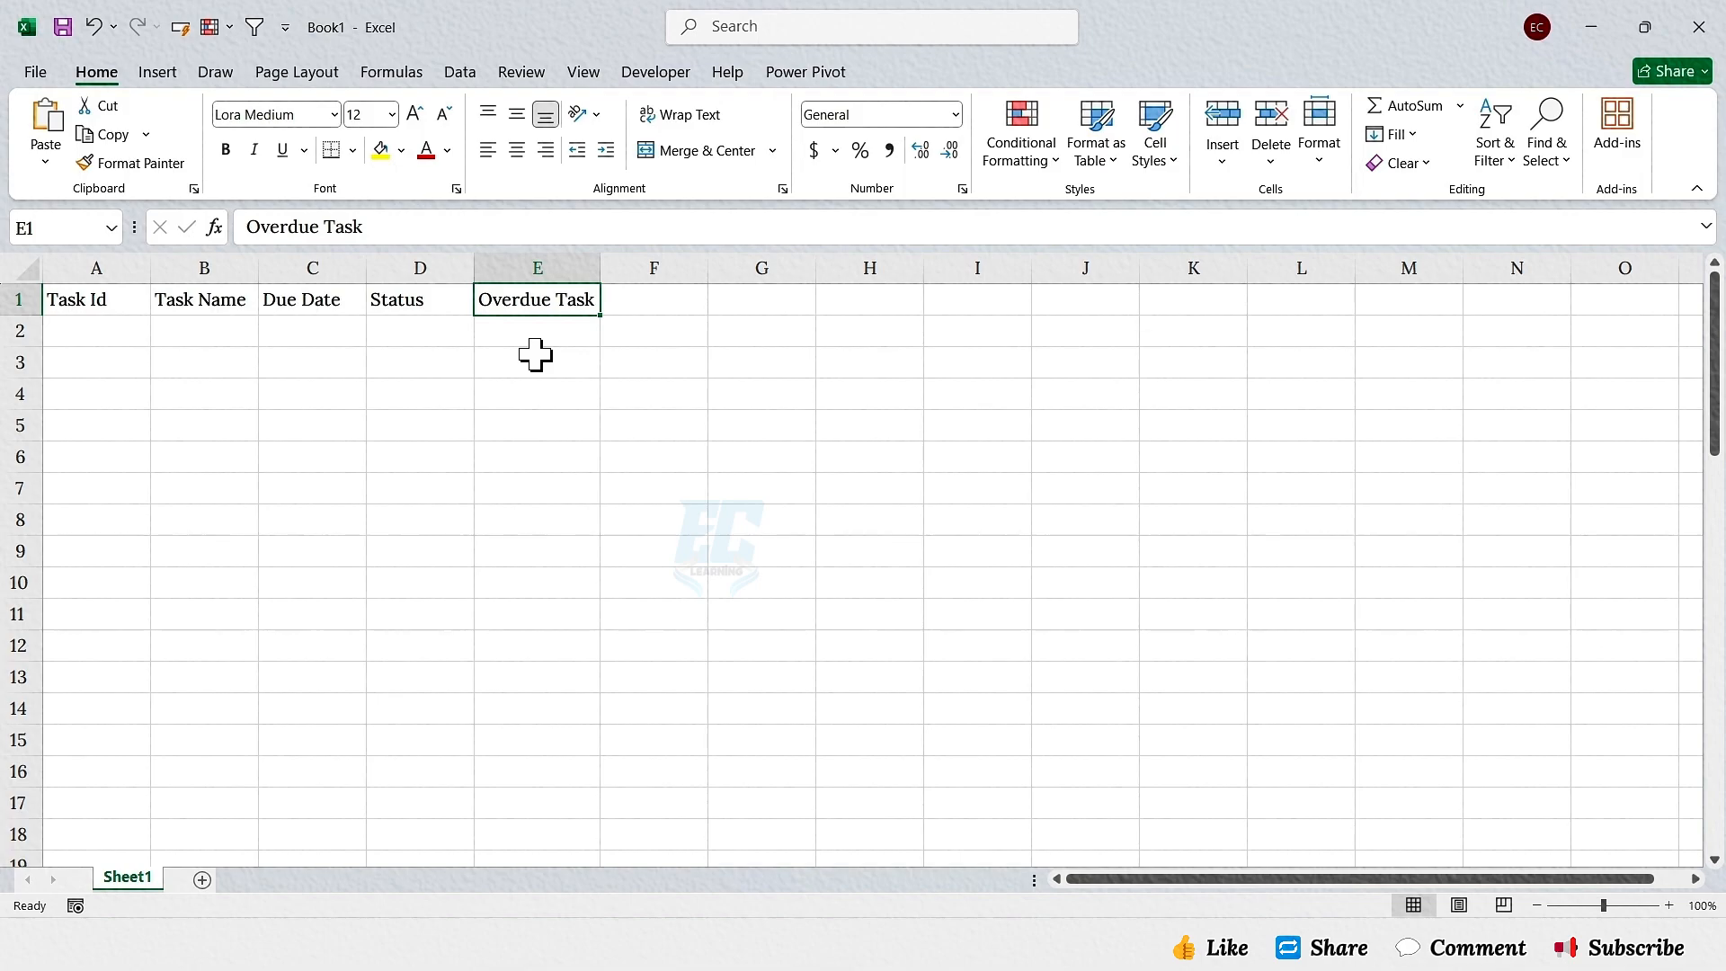
Step: Enter the formula =SEQUENCE(COUNTA(B2:B100)) in A2 to number the tasks automatically
left_click(125, 333)
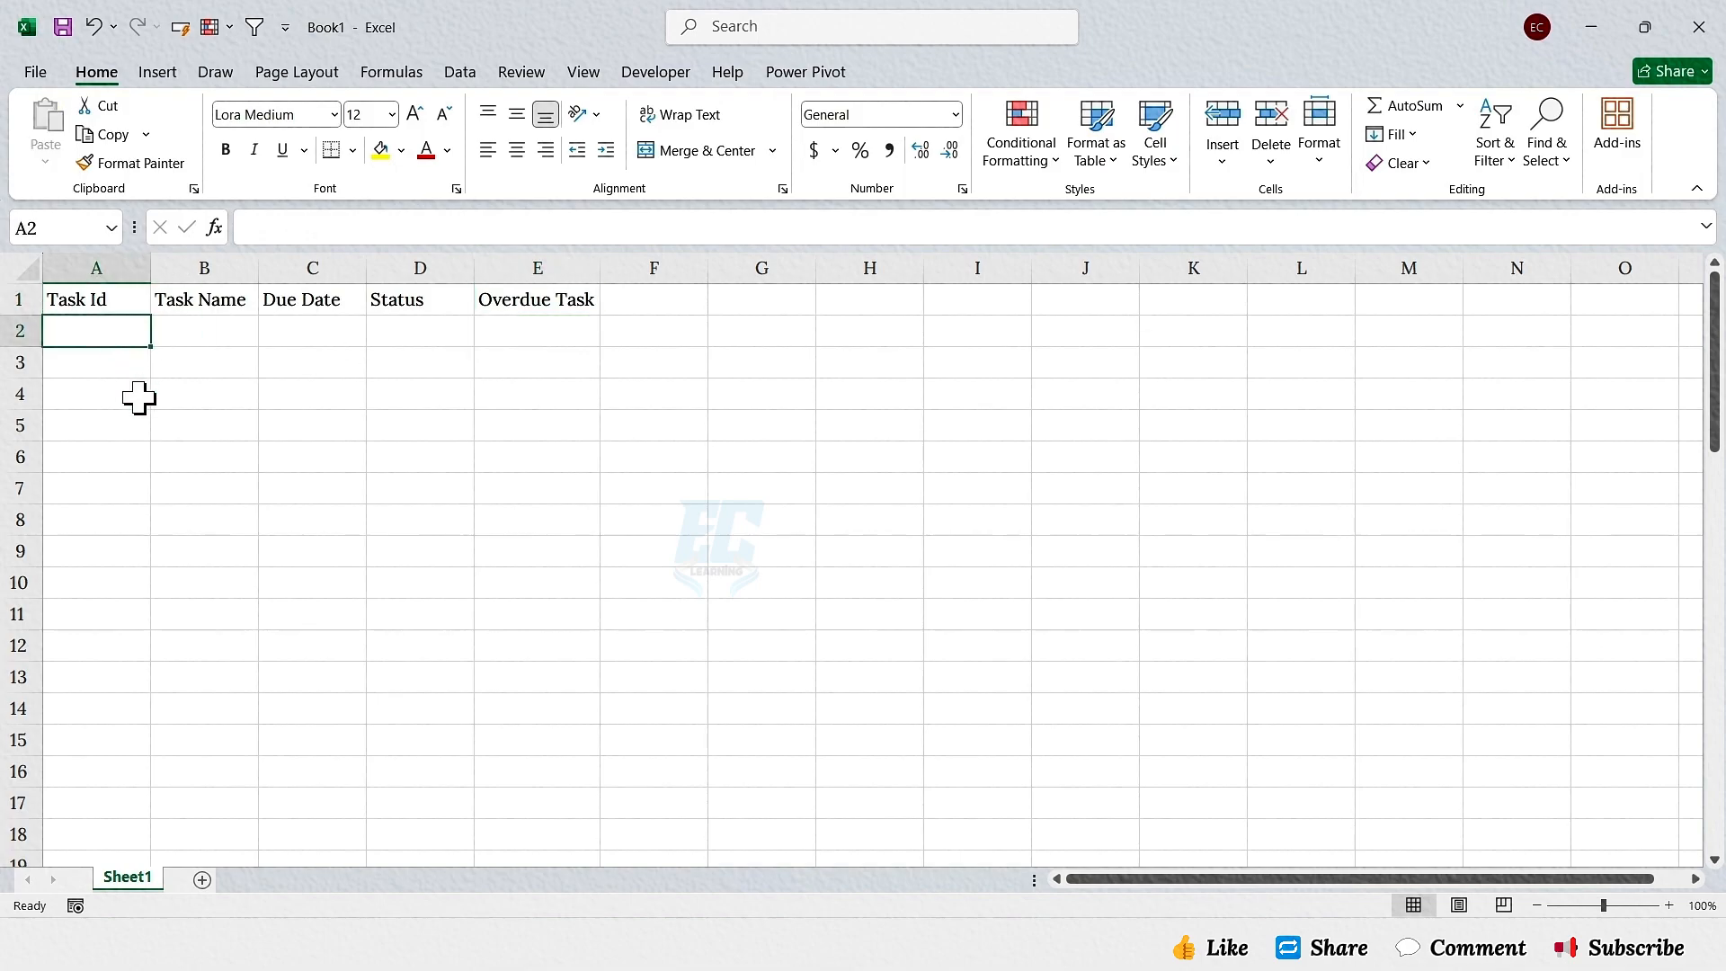
type("=seque")
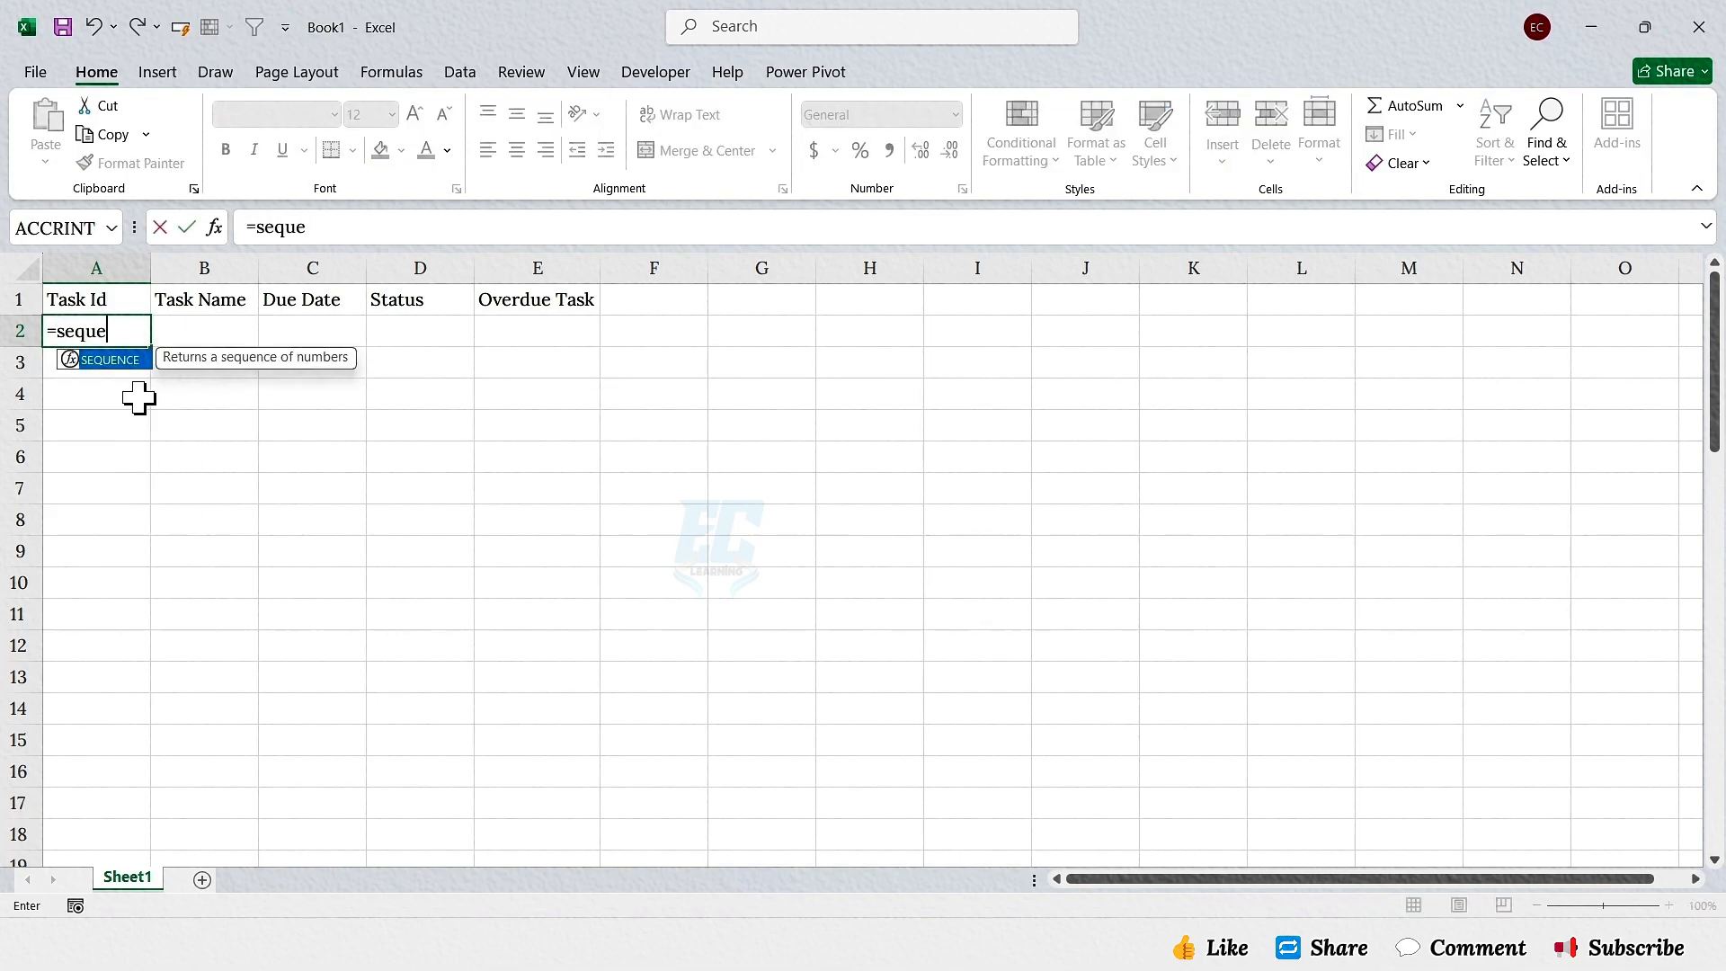
key("Tab")
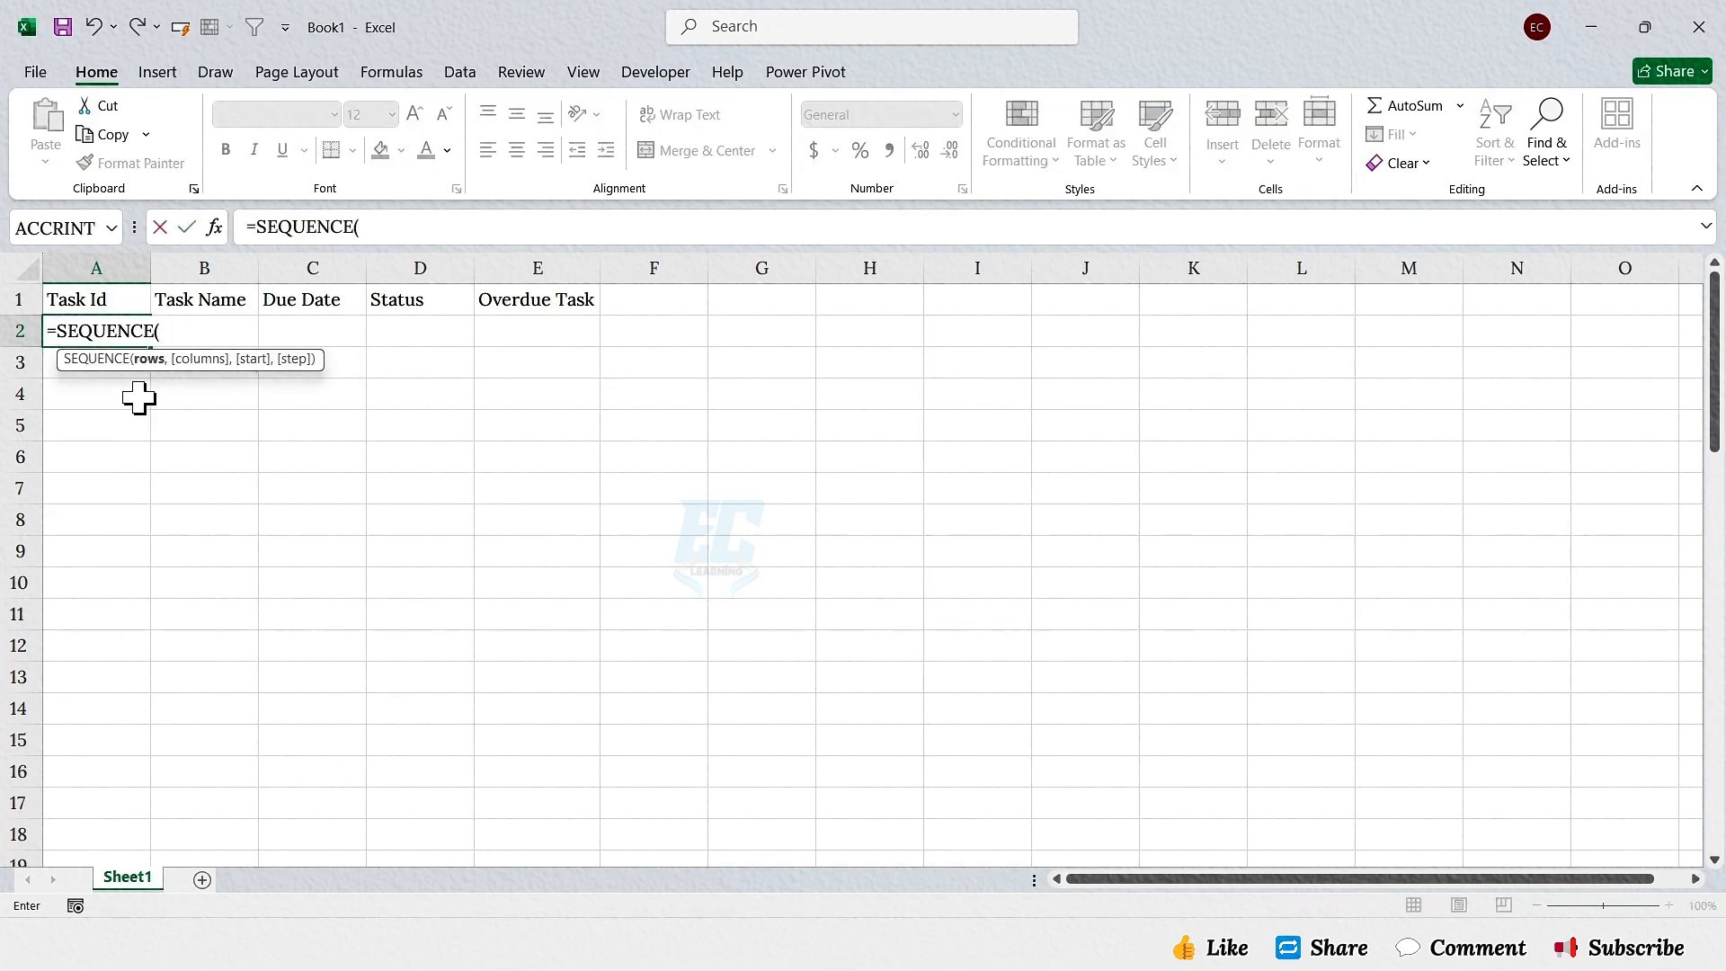
type("counta")
key("Tab")
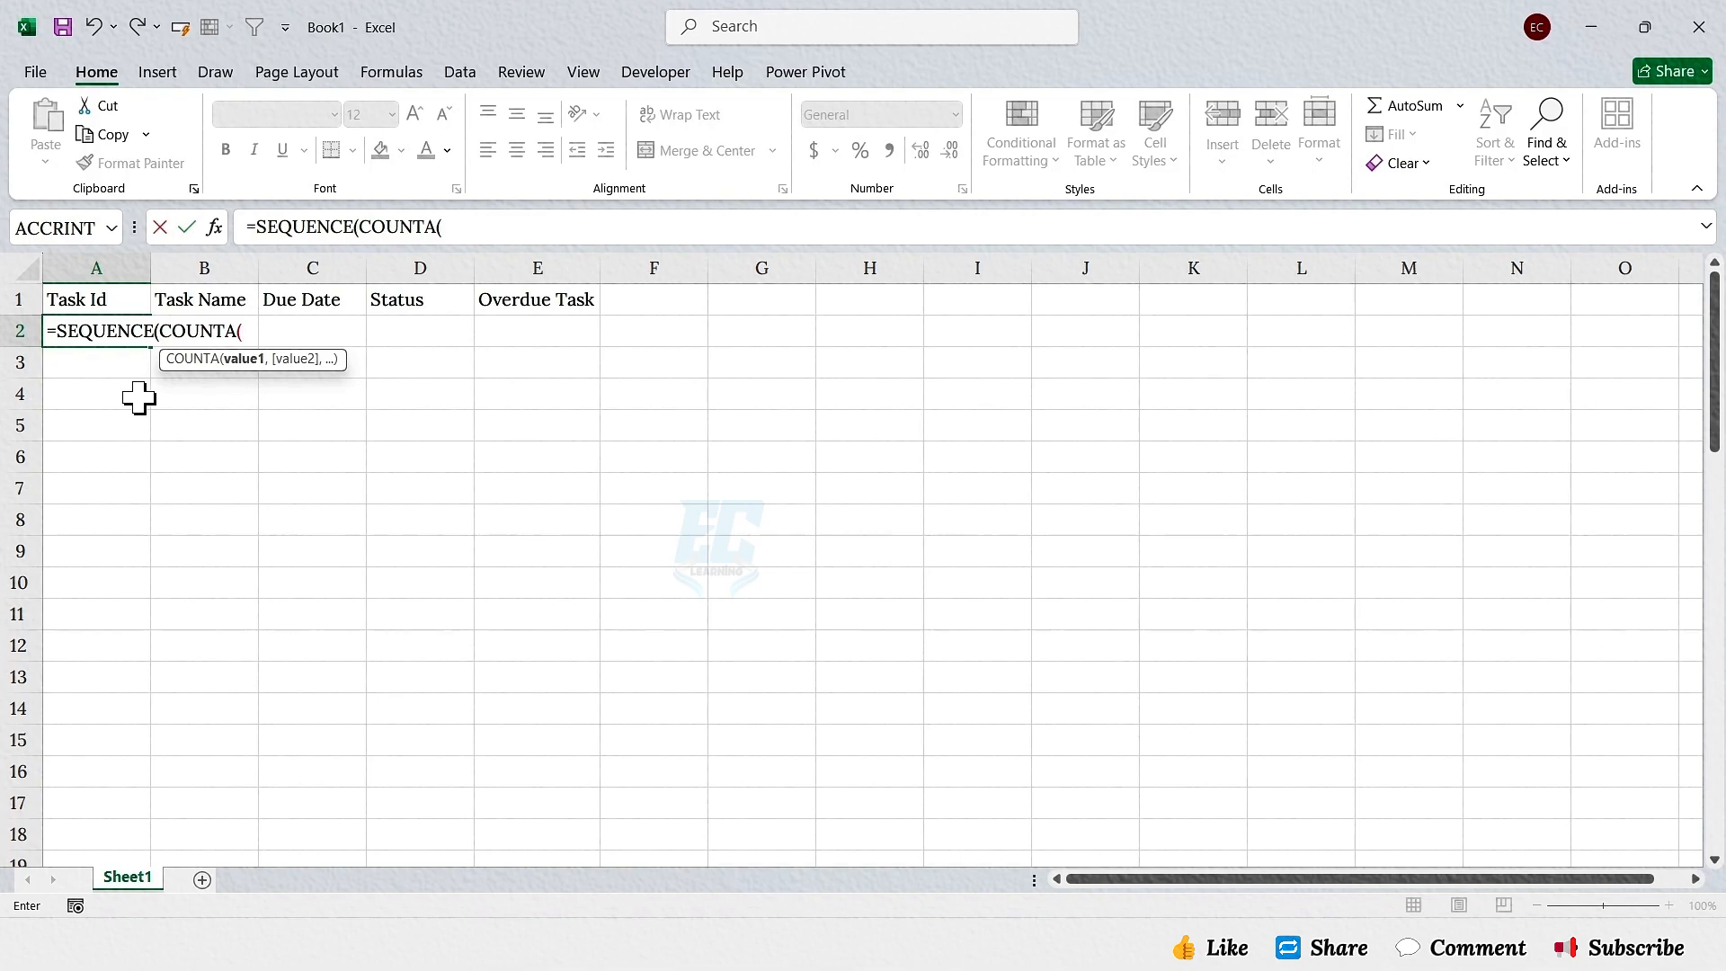
type("B2:B100))")
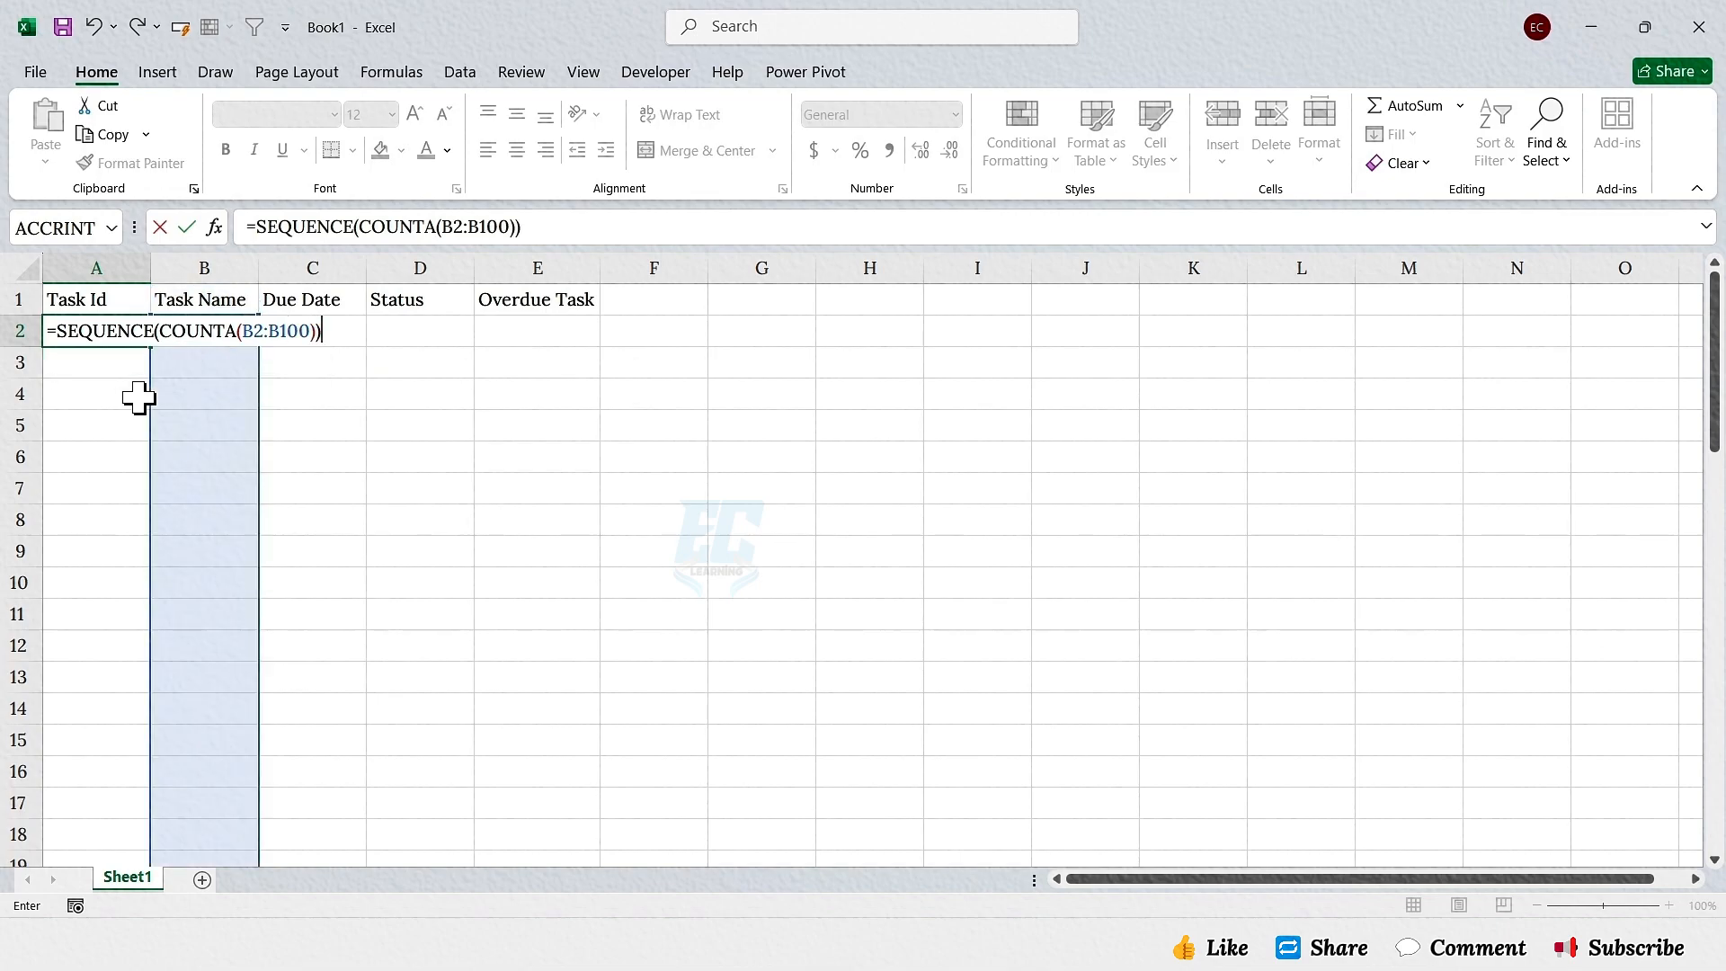
key("Return")
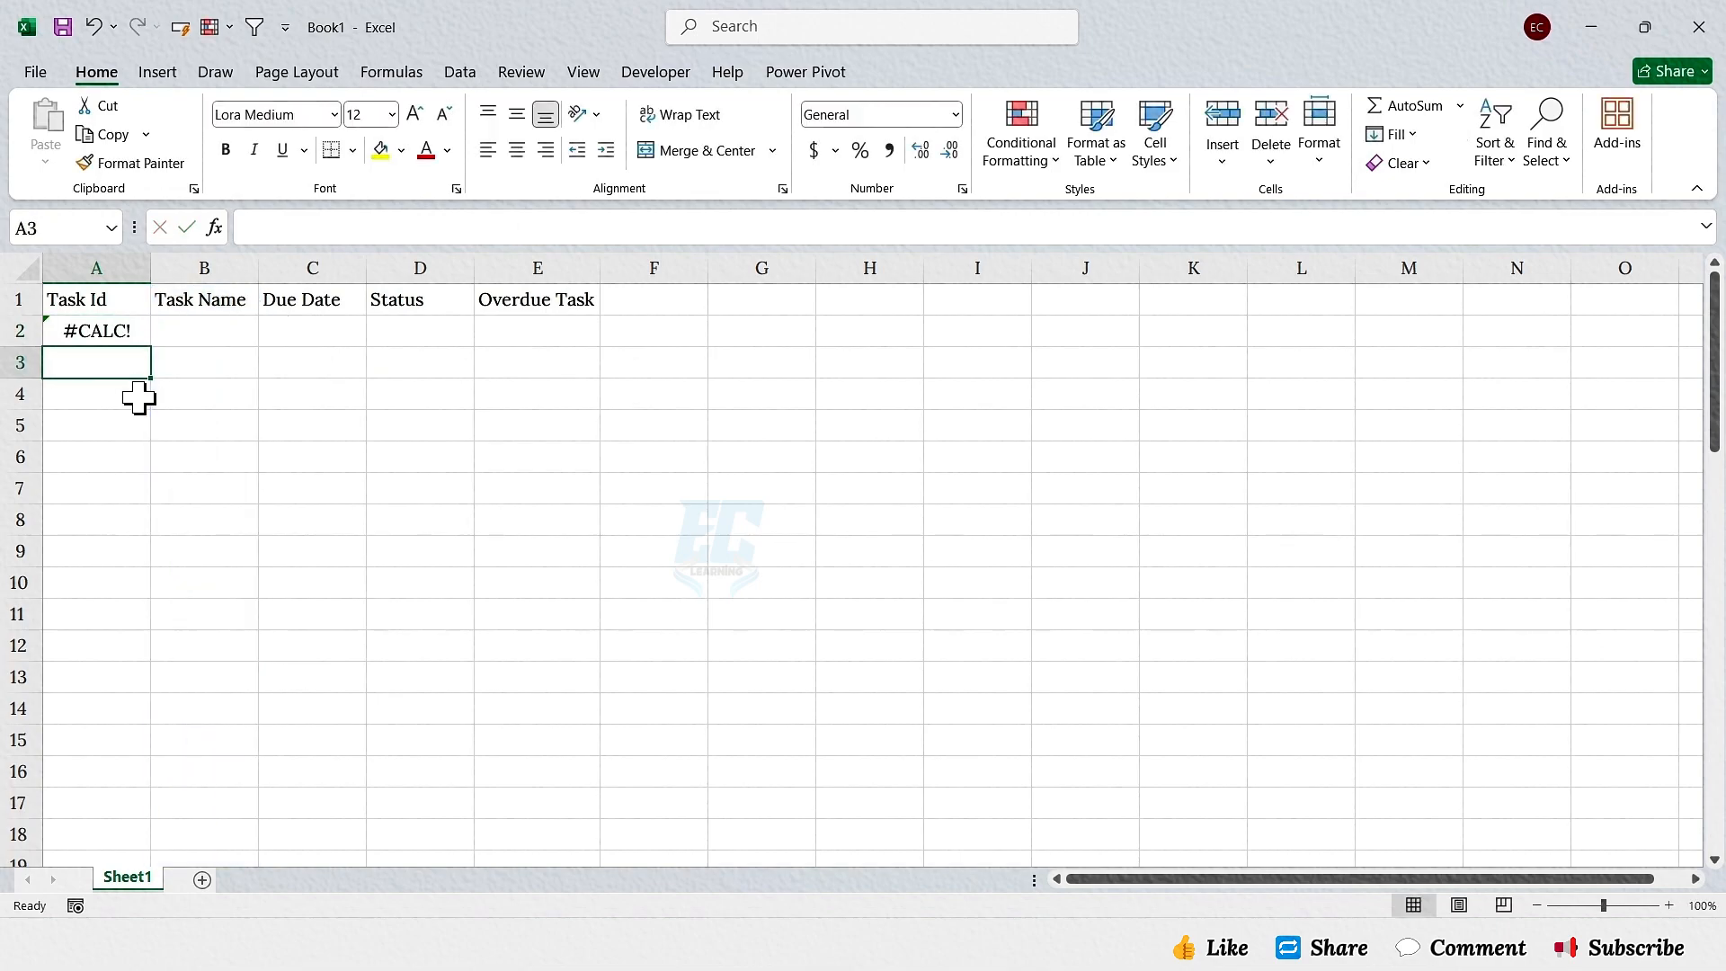
Step: Enter the tasks Finish Monthly Report in B2 and Email Client Follow-Up in B3, and fit column B's width to its contents
left_click(187, 334)
type("Finish Monthly Report")
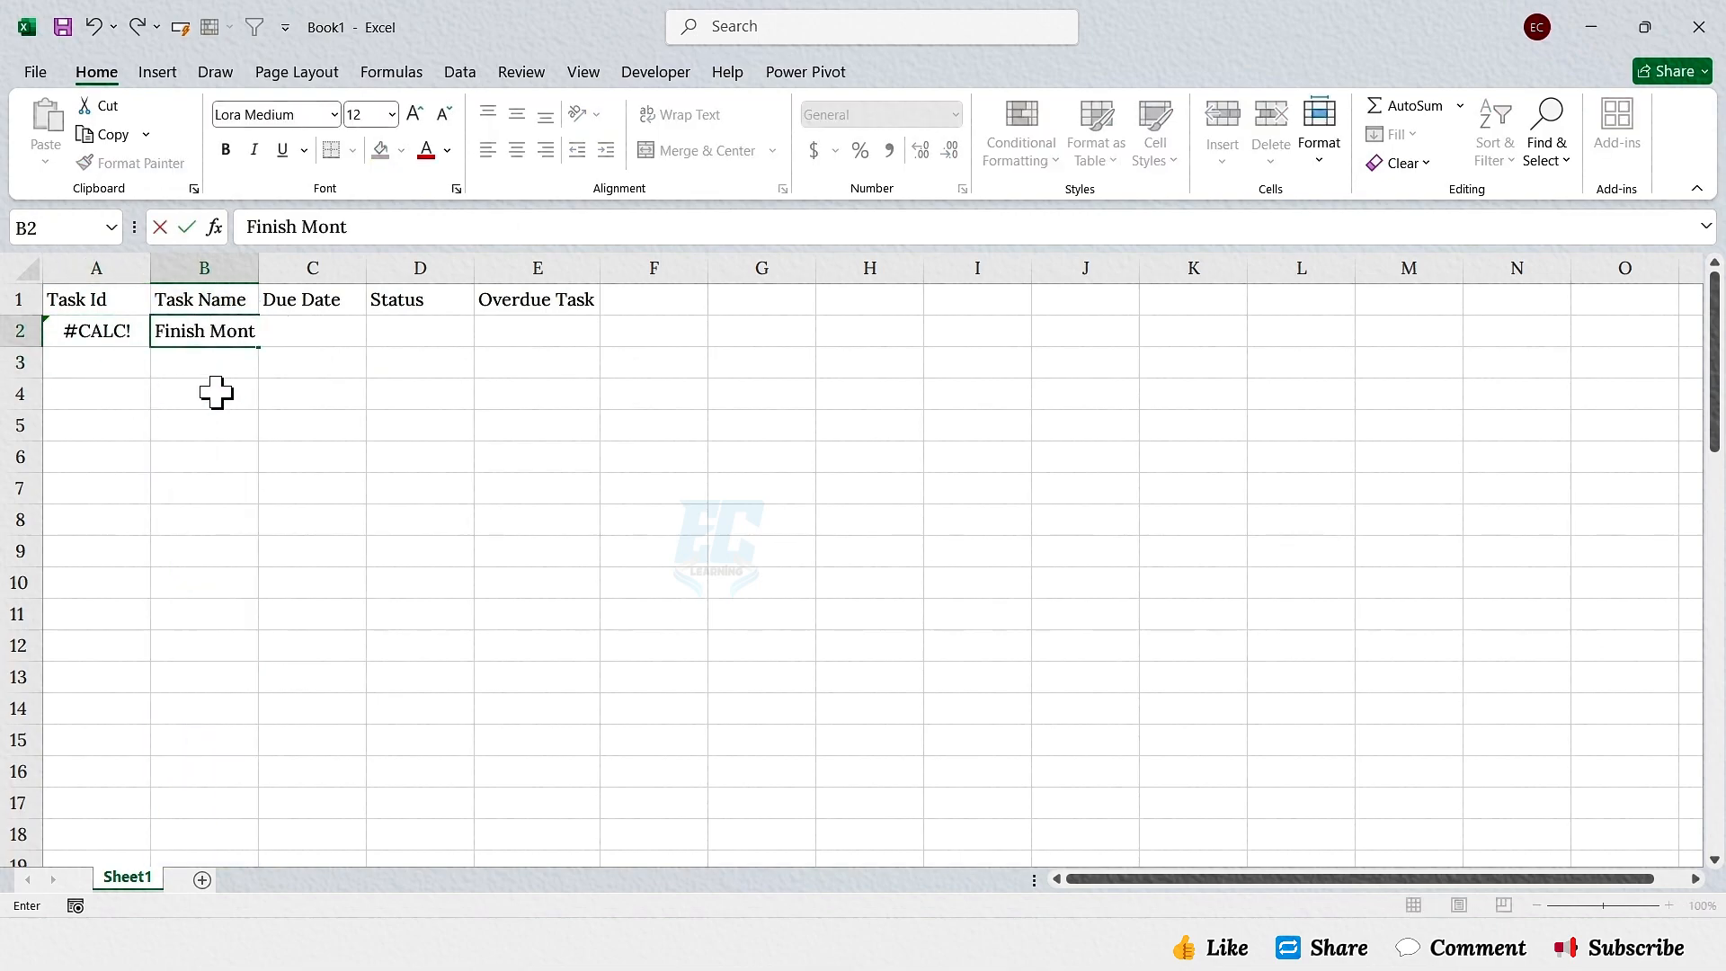
key("Return")
type("Email Client Follow-Up")
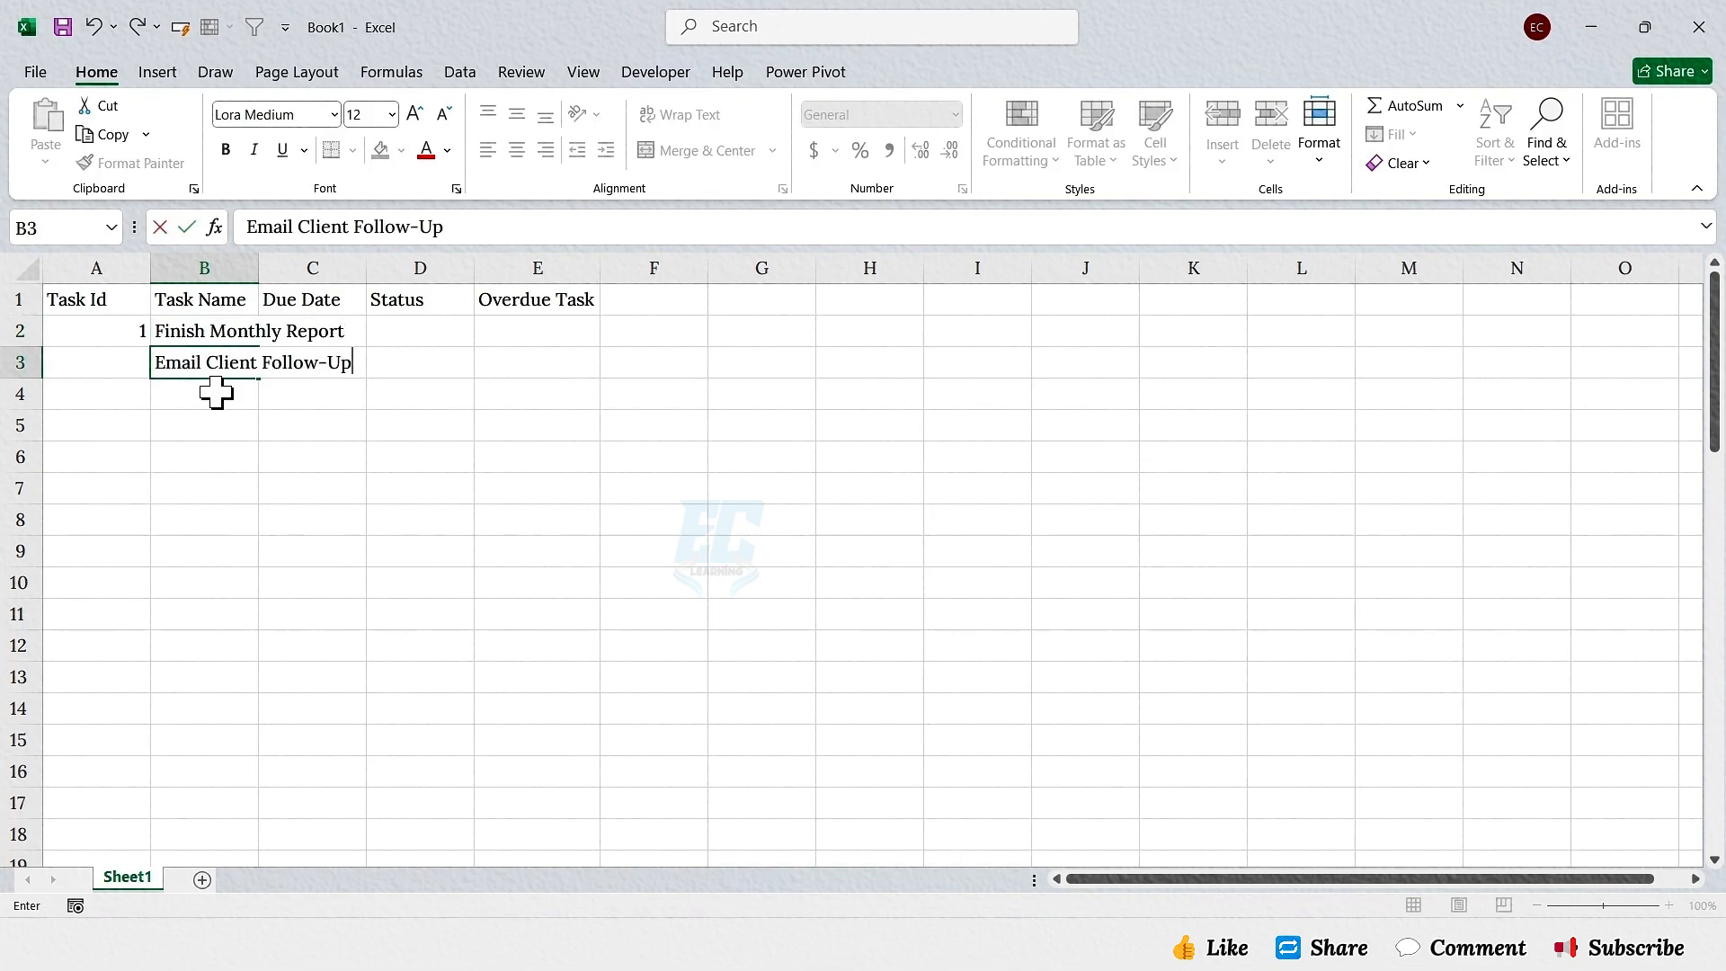
key("Return")
double_click(258, 267)
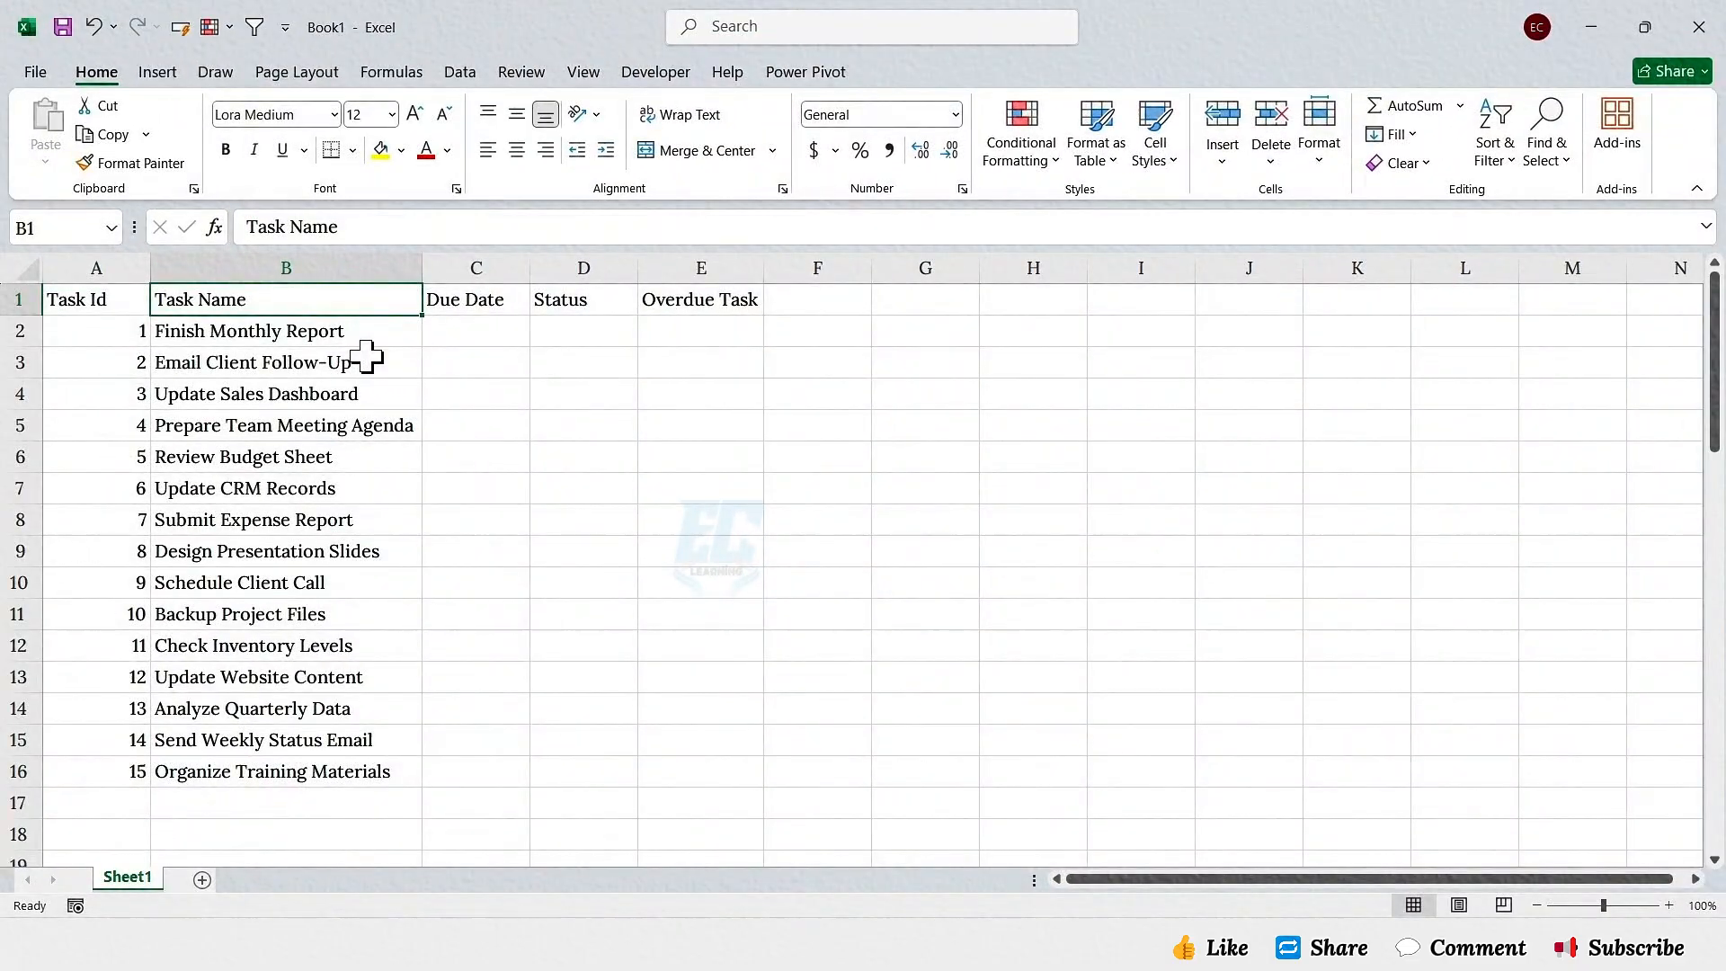
Step: Enter the due dates 18/11/2025 in C2 and 25/11/2025 in C3
left_click(515, 308)
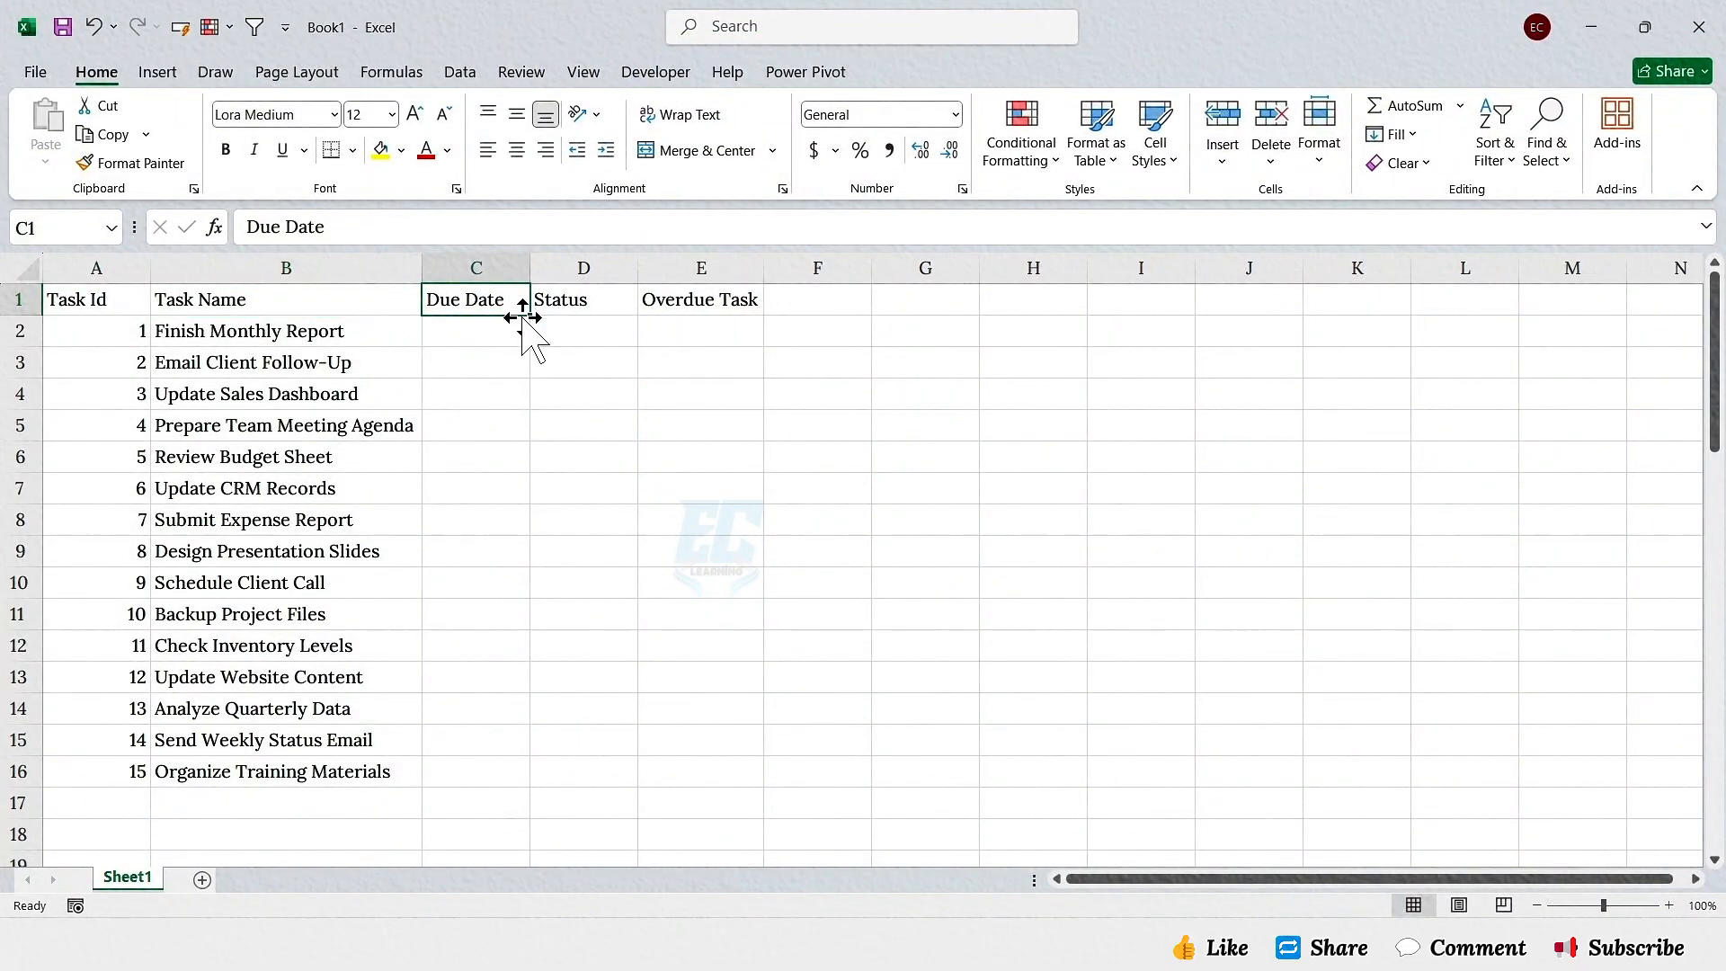
left_click(526, 333)
type("18/11/2025")
key("Return")
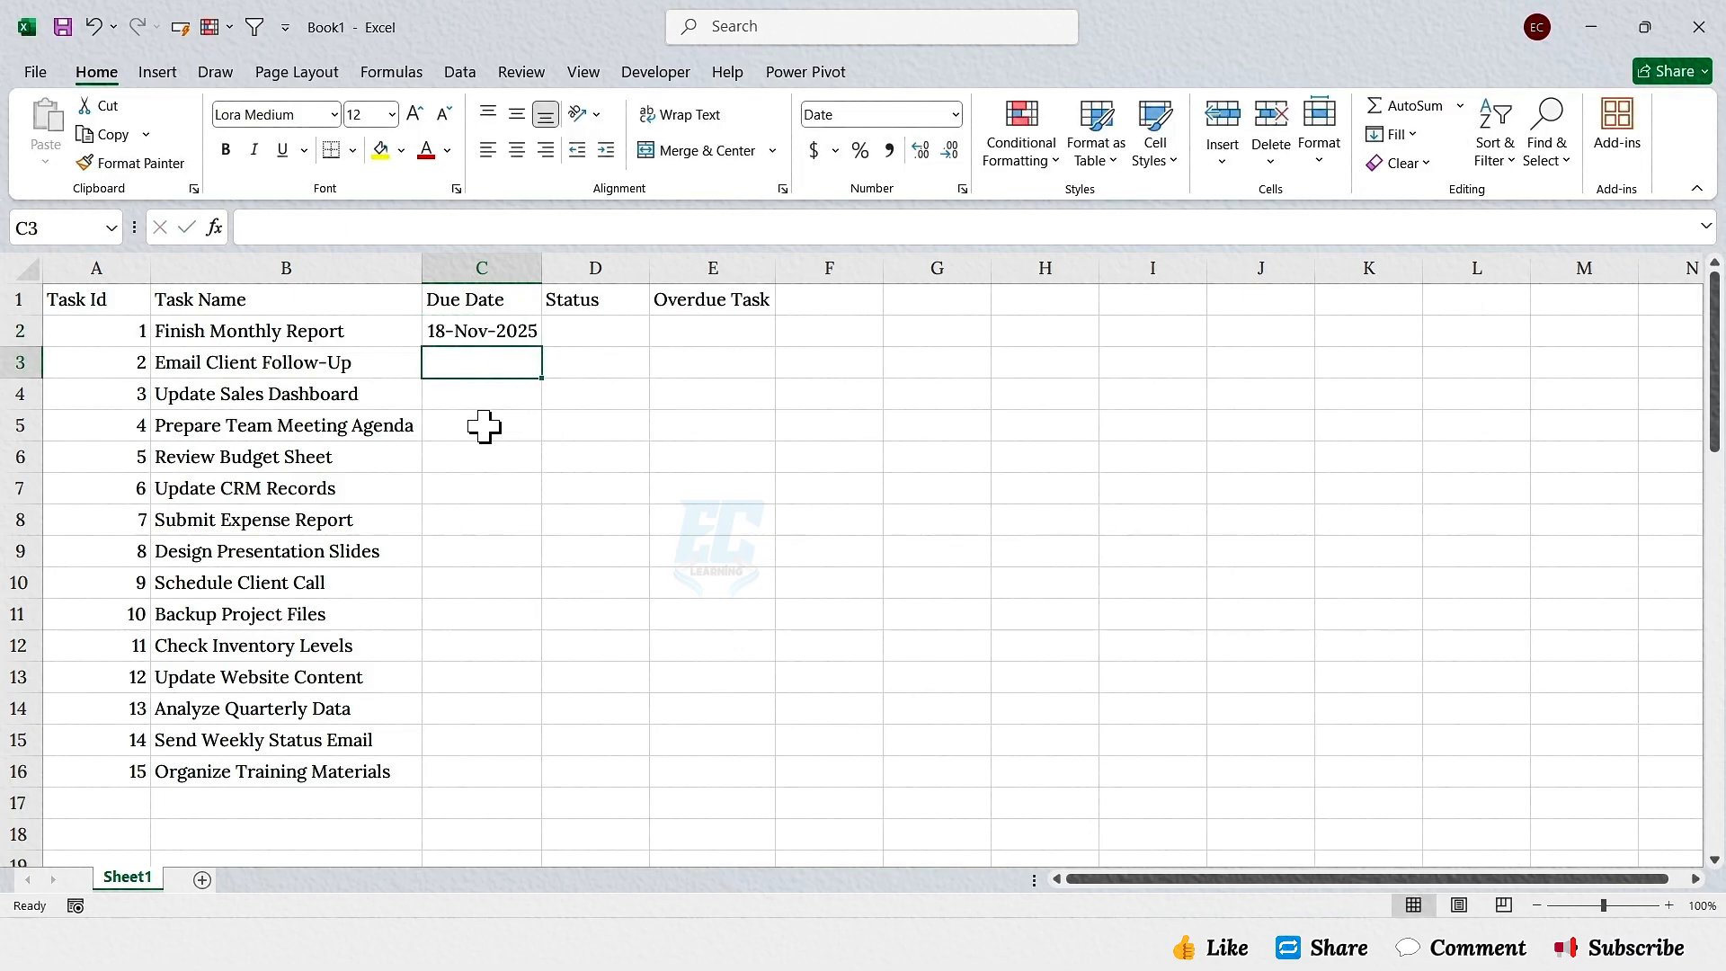
type("25/11/2025")
key("Return")
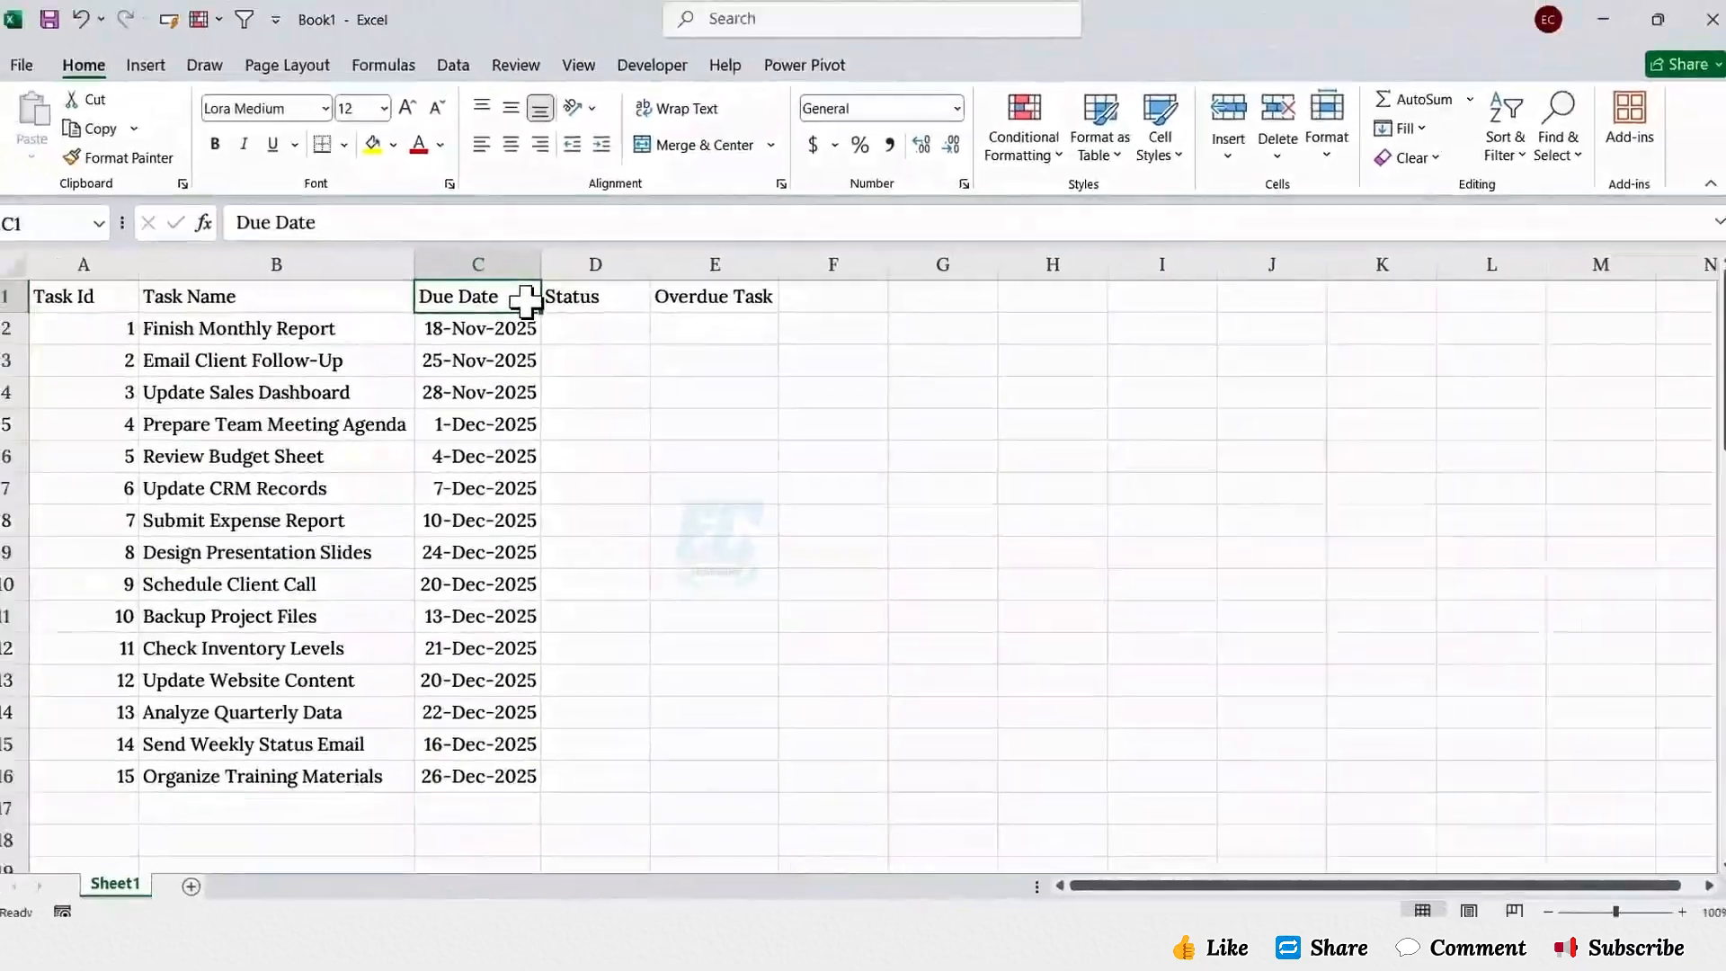
Step: Add list data validation to the Status cells D2:D16 with the options Not Started, In Progress, Completed
left_click_drag(584, 332, 630, 769)
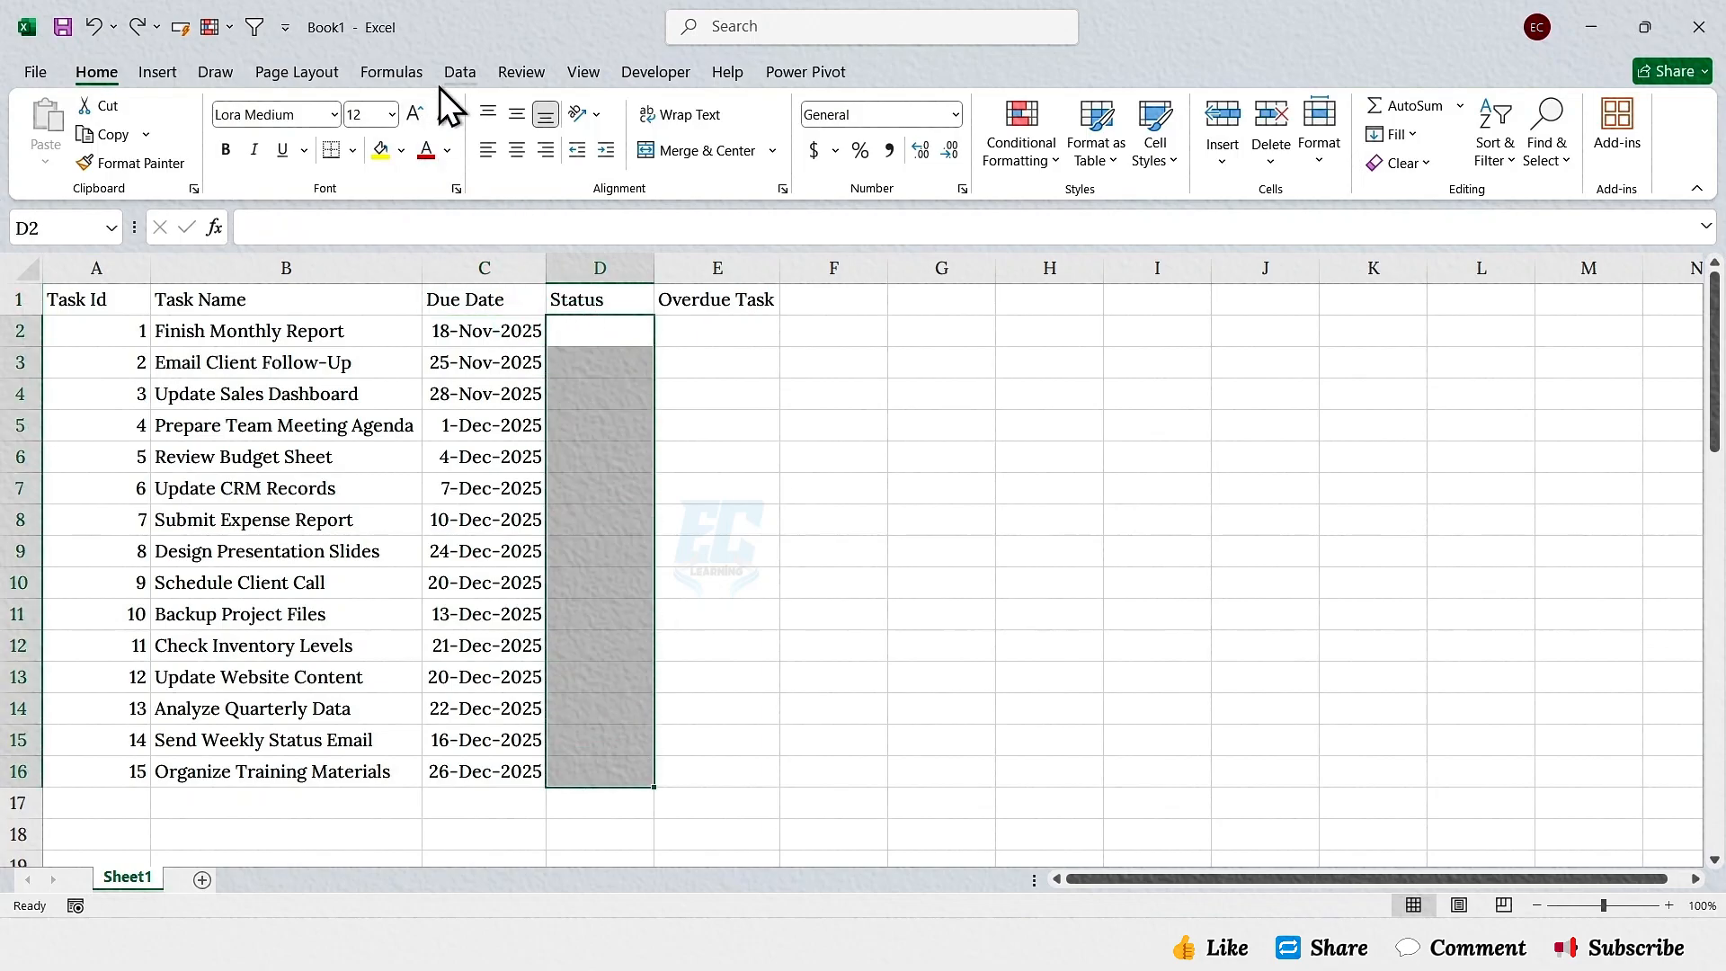
left_click(462, 74)
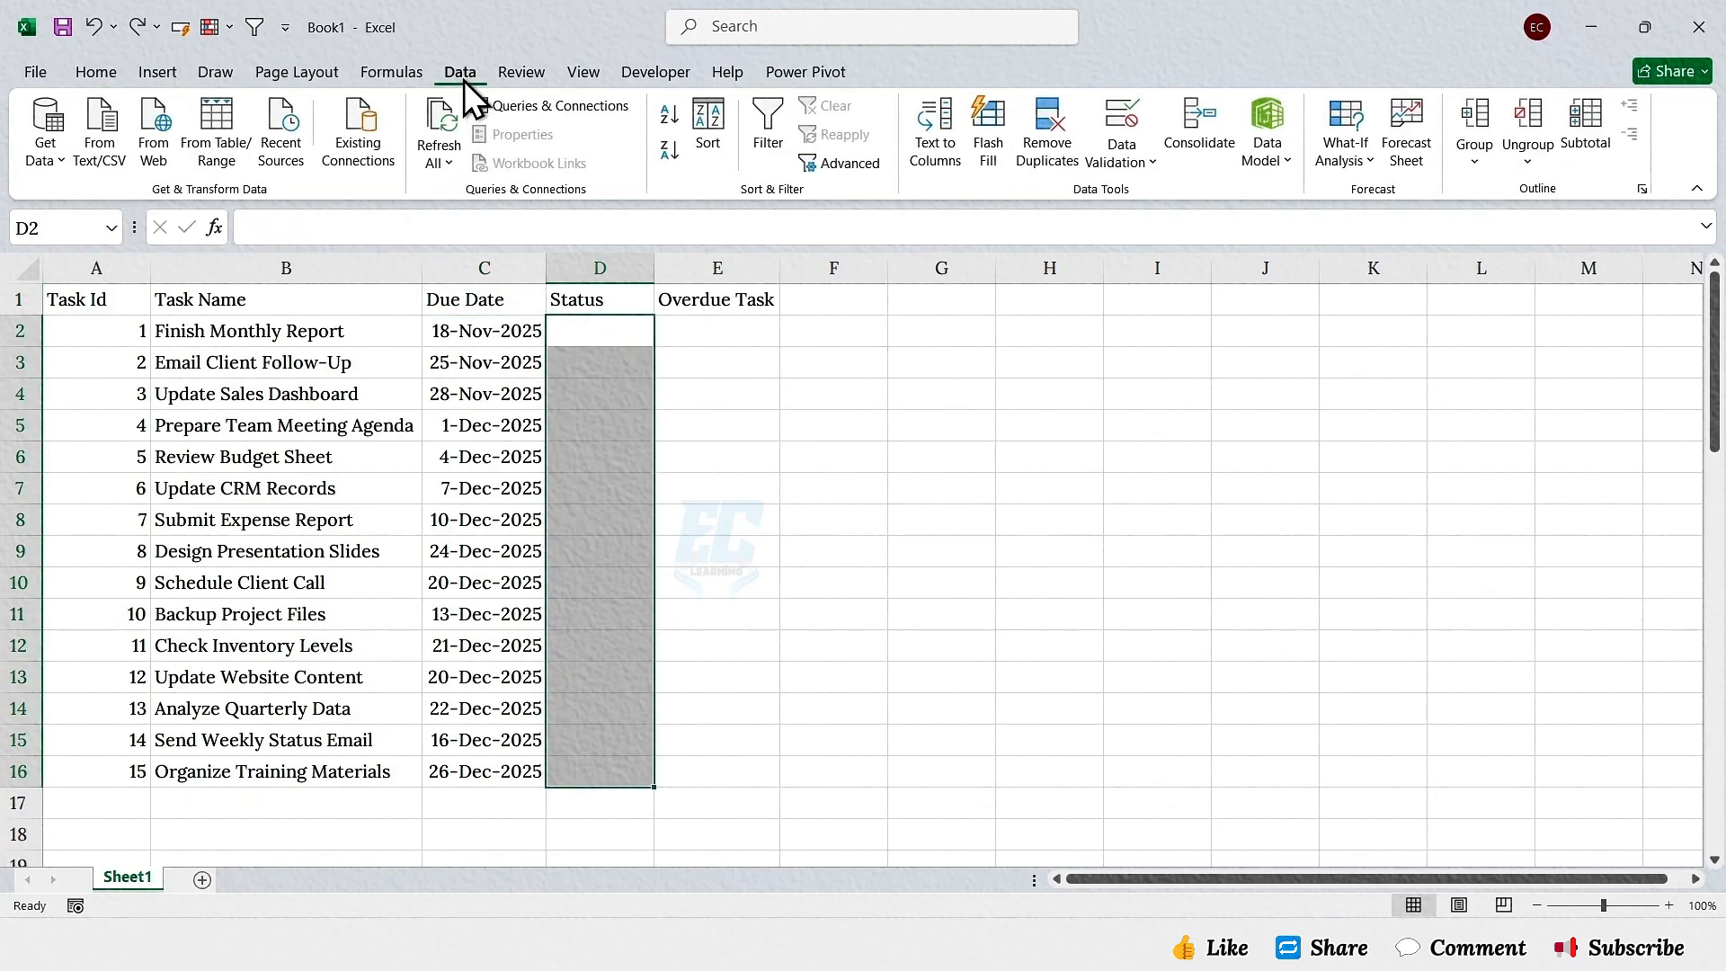
left_click(1131, 112)
left_click(358, 270)
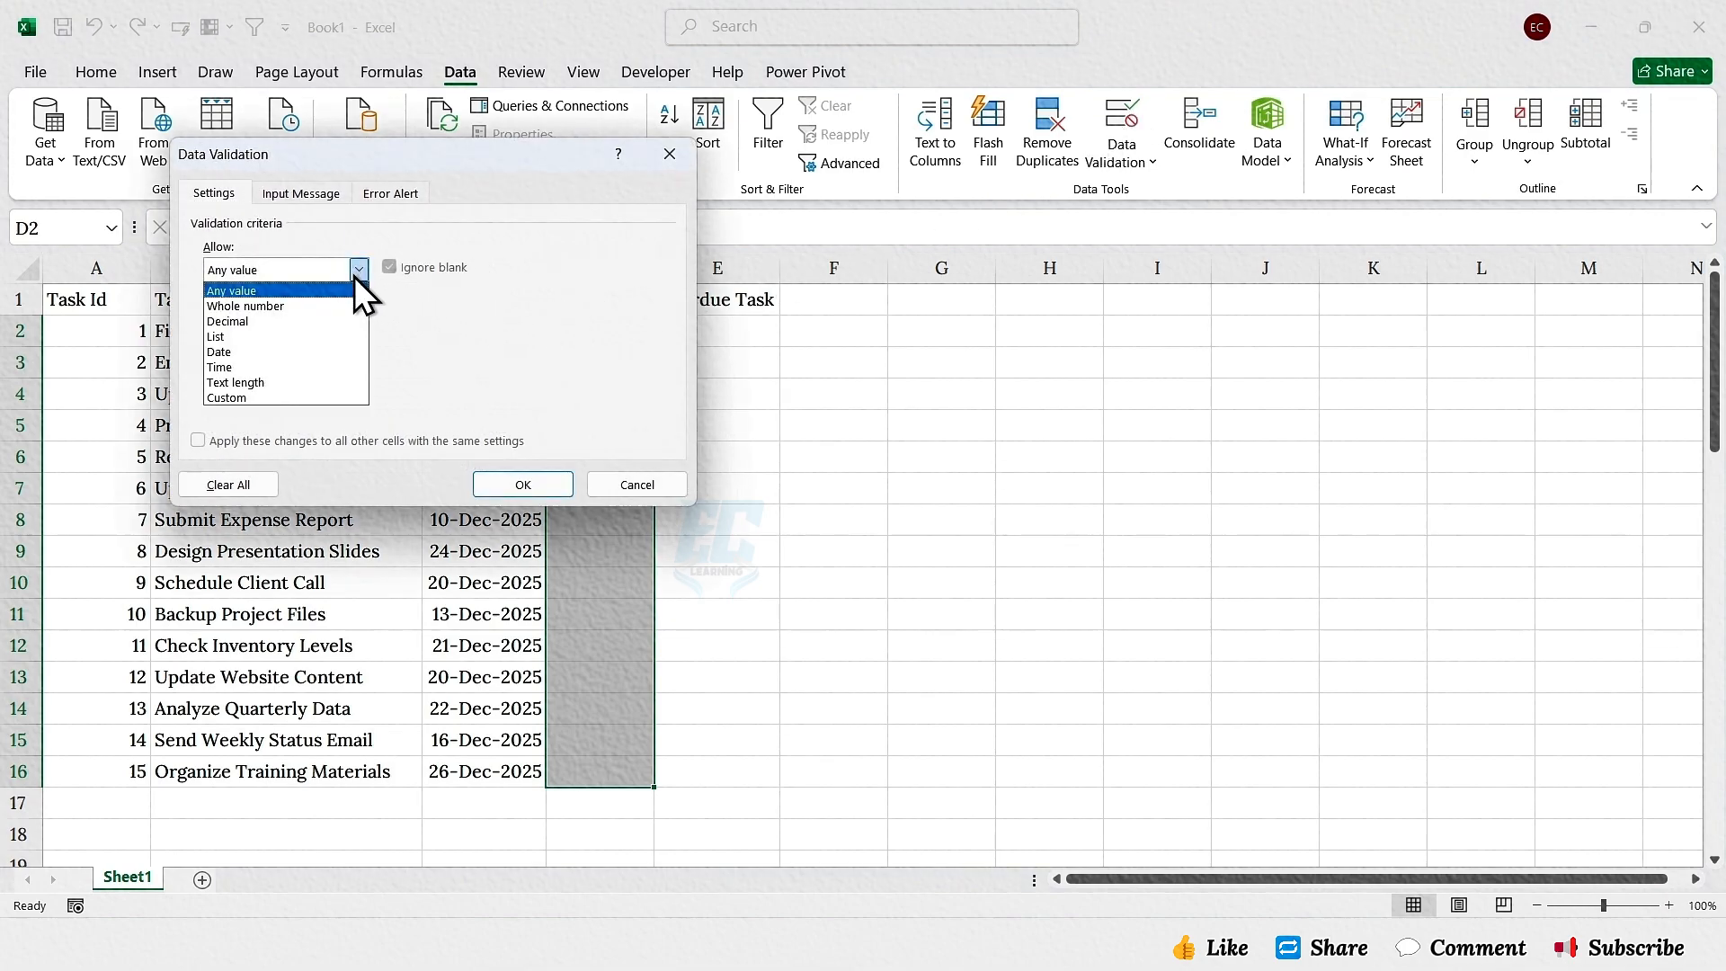
left_click(239, 341)
left_click(257, 363)
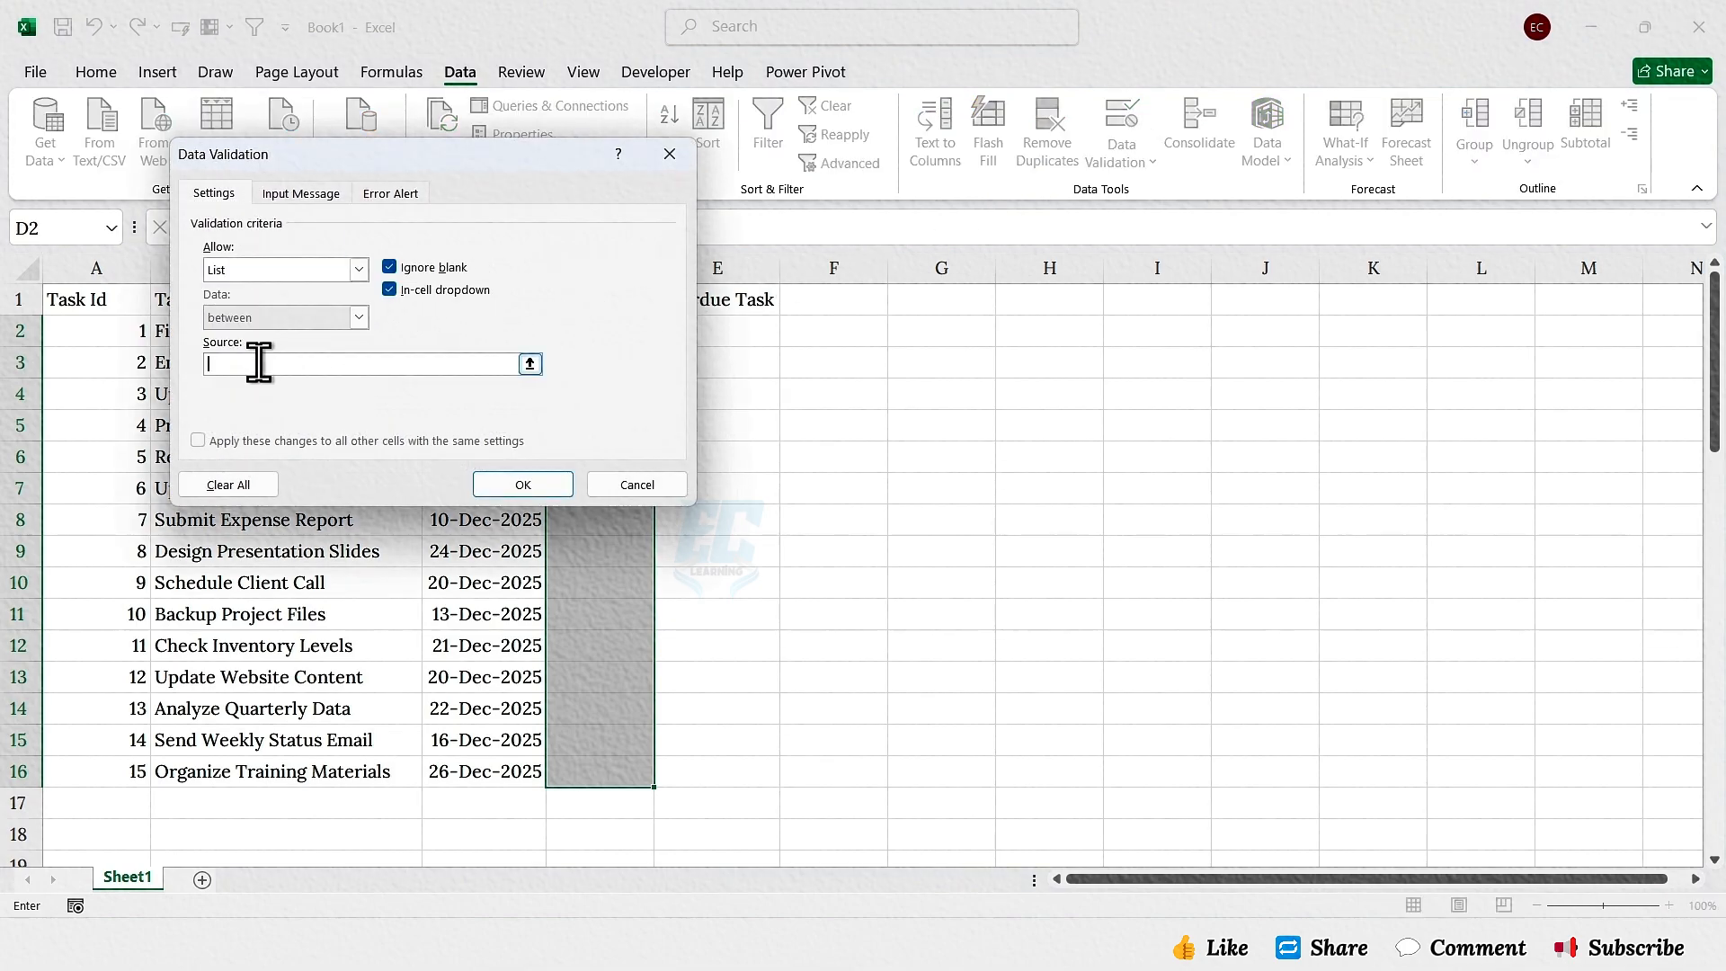
type("Not Started, In Progress")
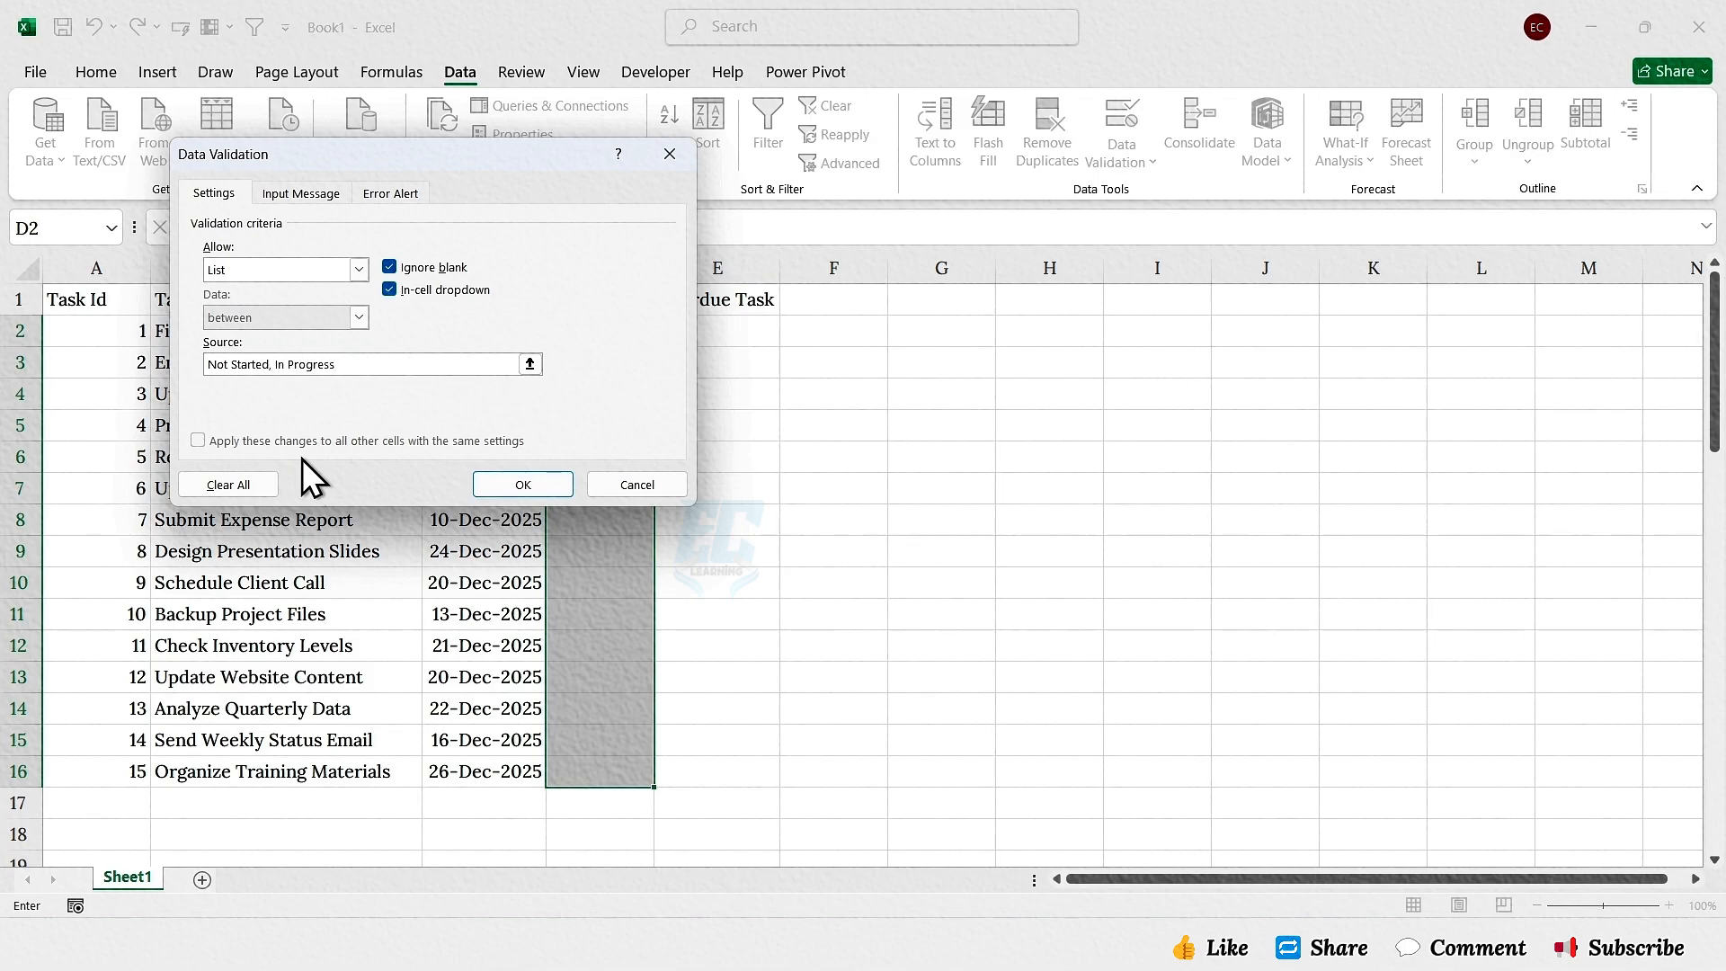
type(", Completed")
left_click(523, 484)
Step: Set the status of the first three tasks in D2:D4 to In Progress
left_click(619, 343)
left_click(666, 336)
left_click(600, 370)
left_click(621, 363)
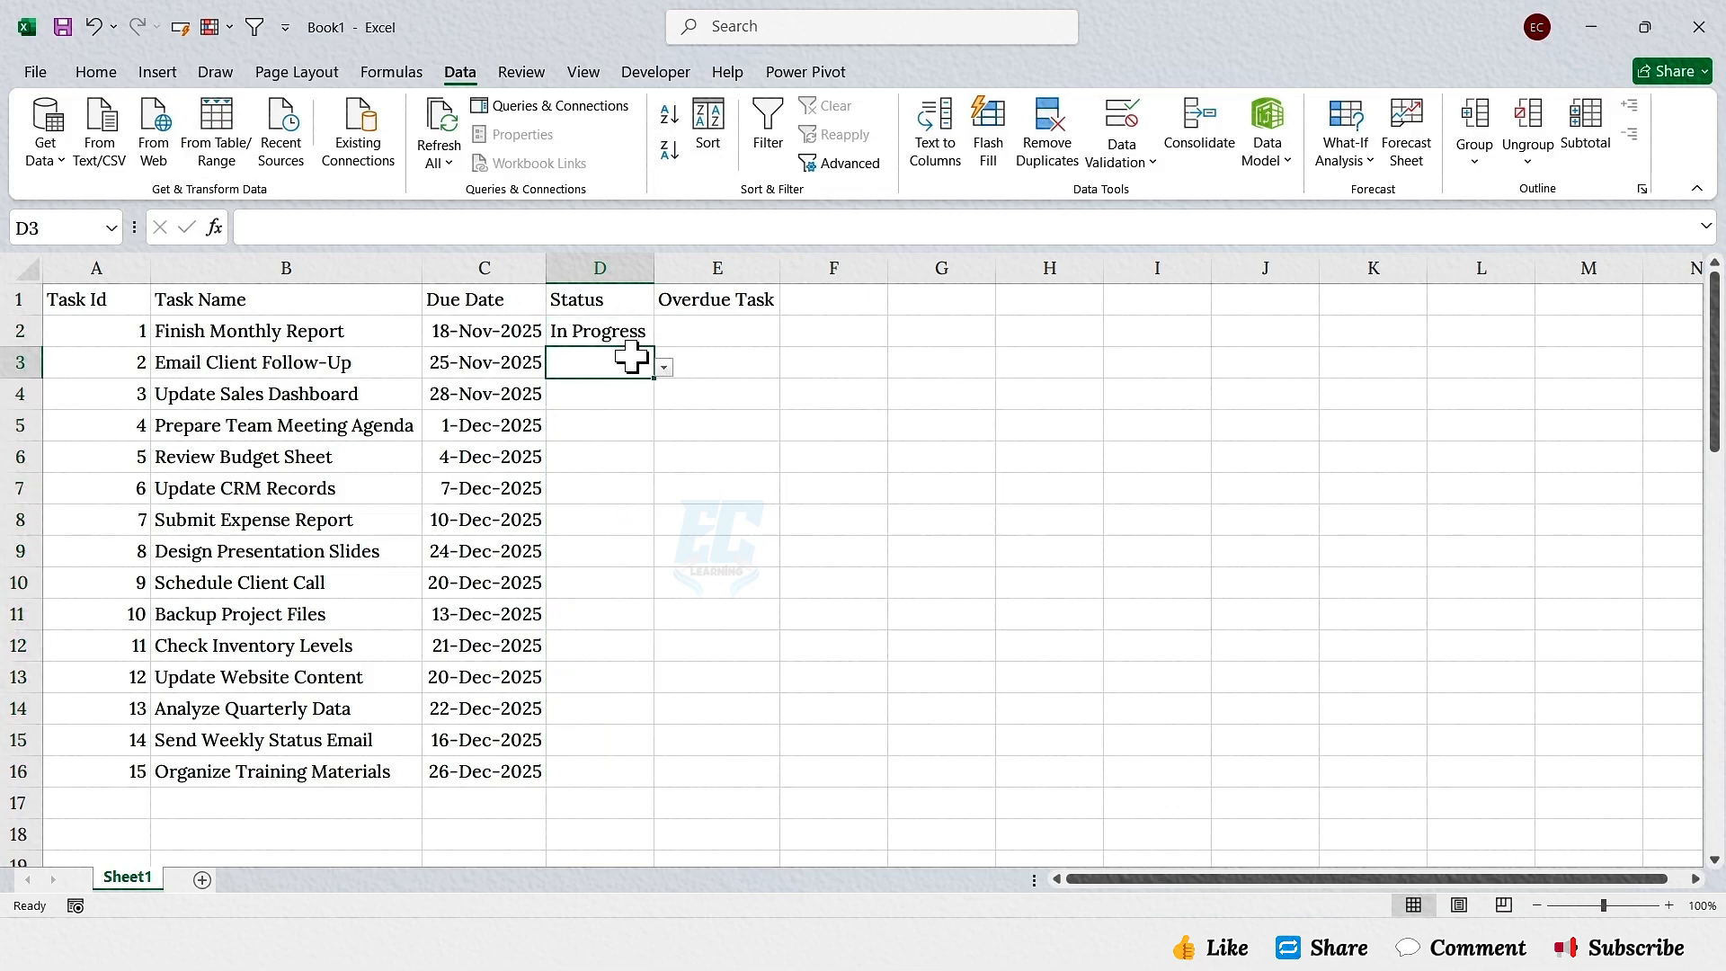
left_click(663, 367)
left_click(594, 400)
left_click(593, 400)
left_click(664, 399)
left_click(601, 430)
left_click(601, 419)
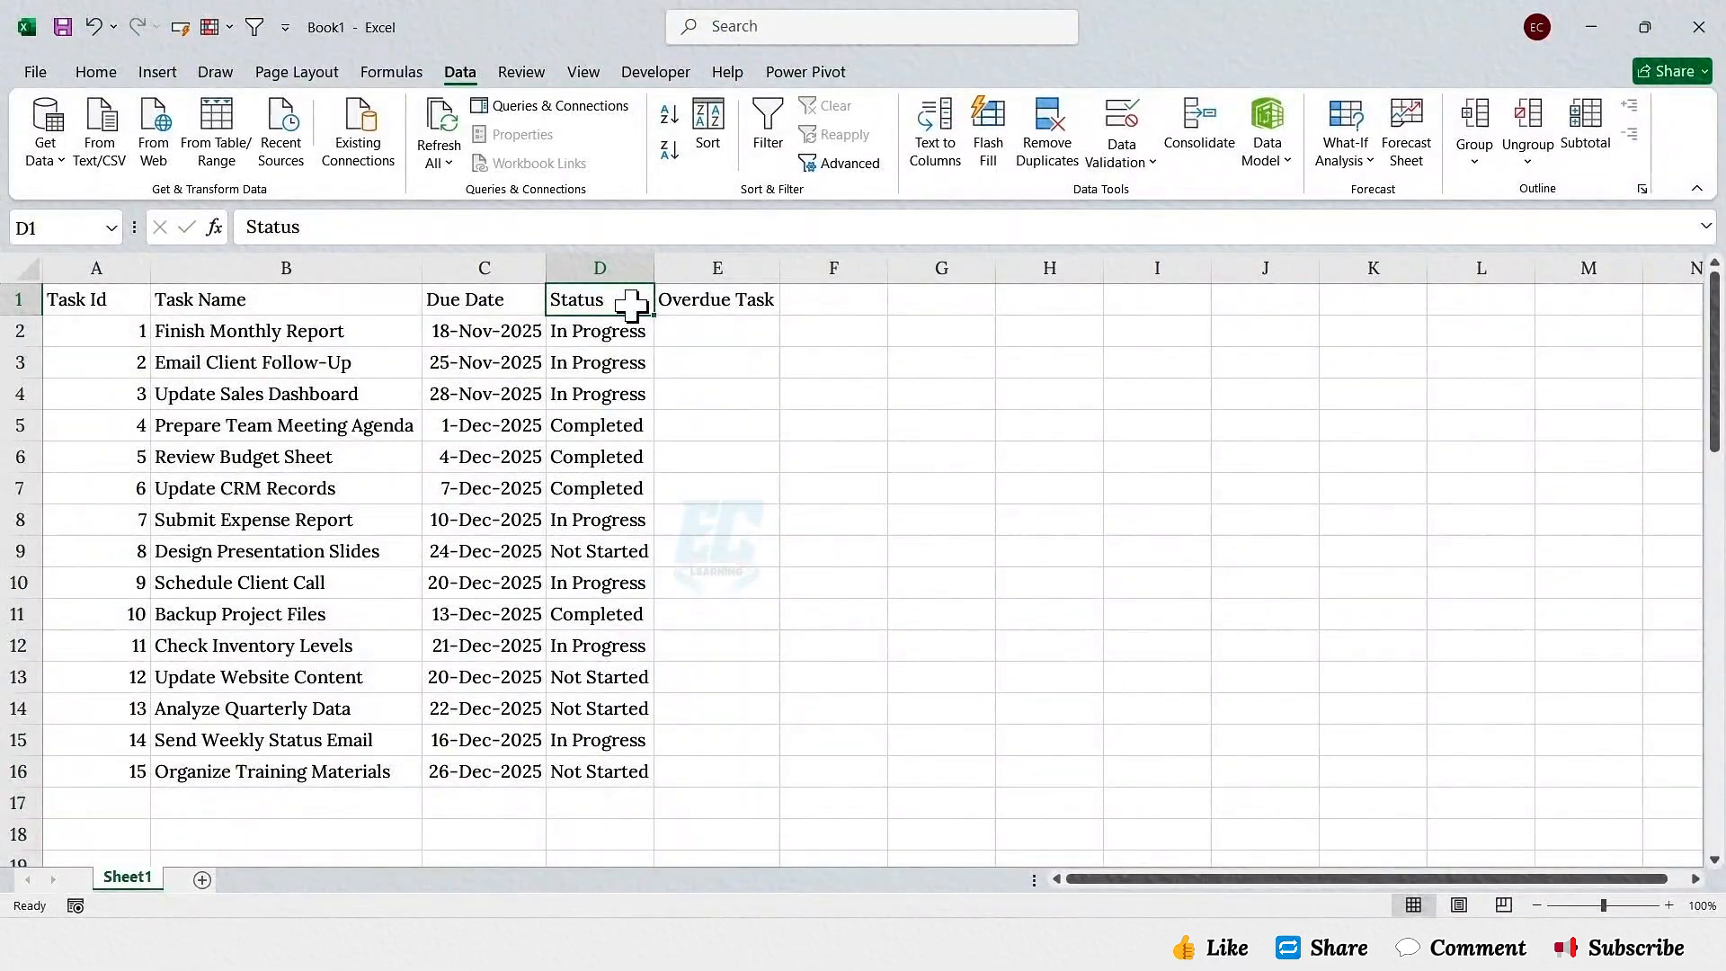
Step: Apply a dark blue cell style with white text to the header row A1:E1
left_click_drag(101, 303, 730, 307)
left_click(96, 72)
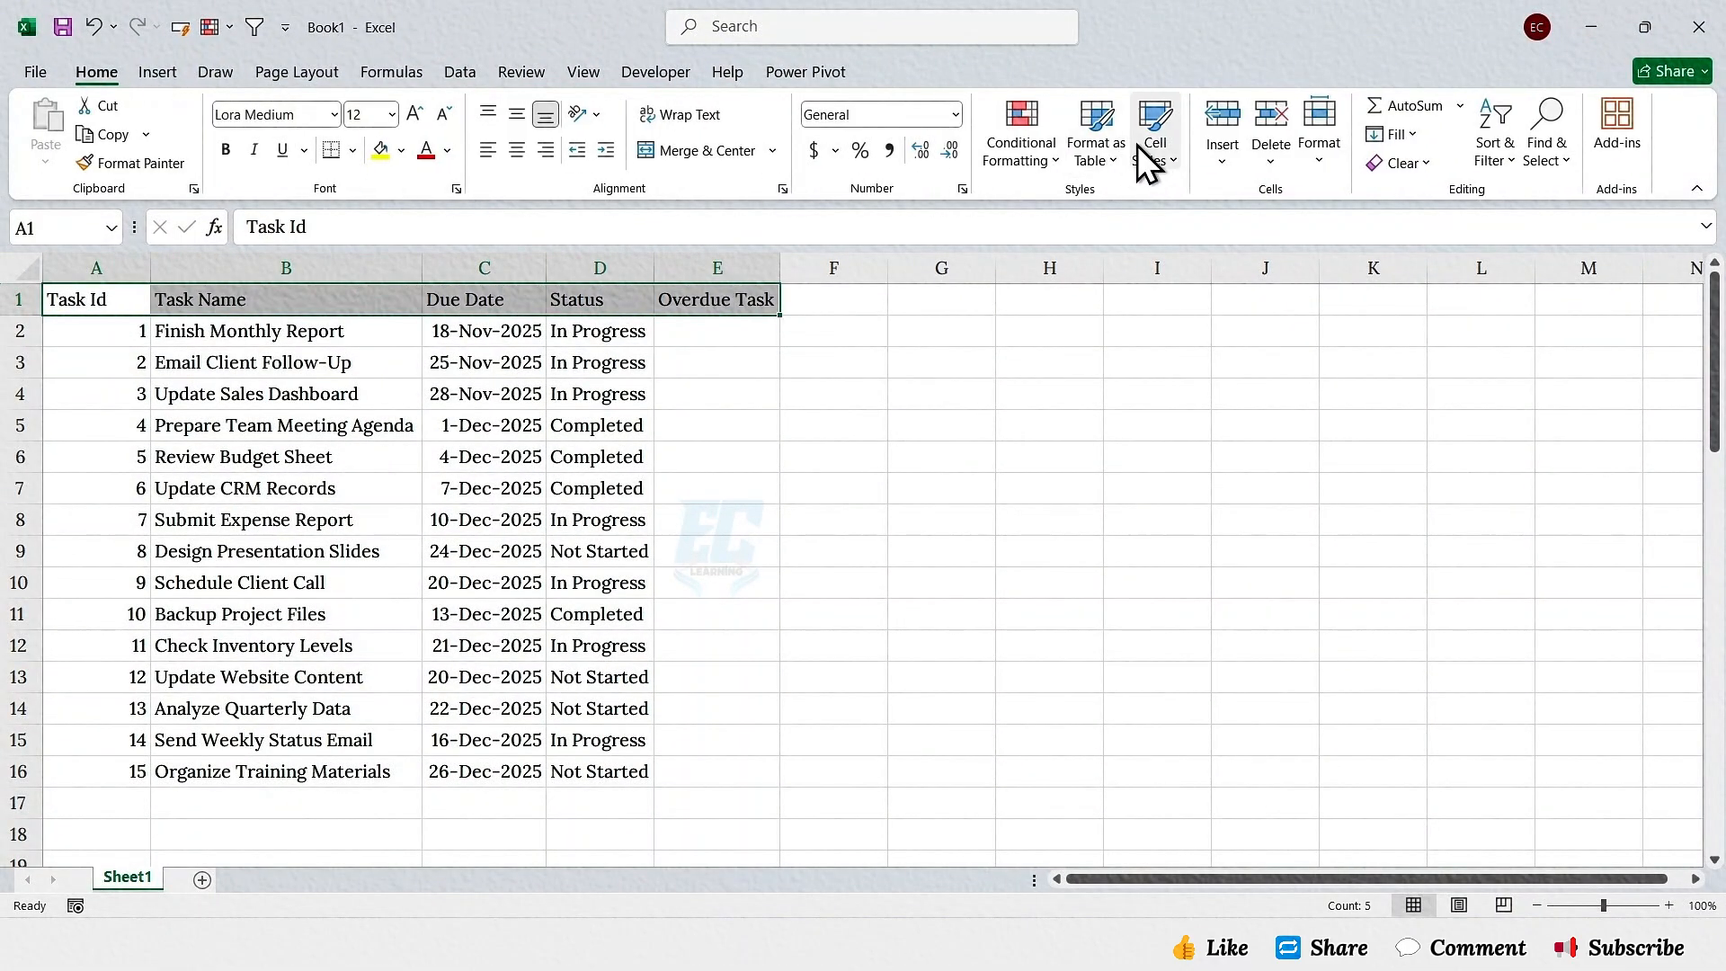
left_click(1153, 152)
left_click(1070, 593)
left_click(629, 304)
Step: Set up a new conditional formatting rule on D2:D16 for cells with specific text containing Completed
left_click_drag(629, 331, 619, 766)
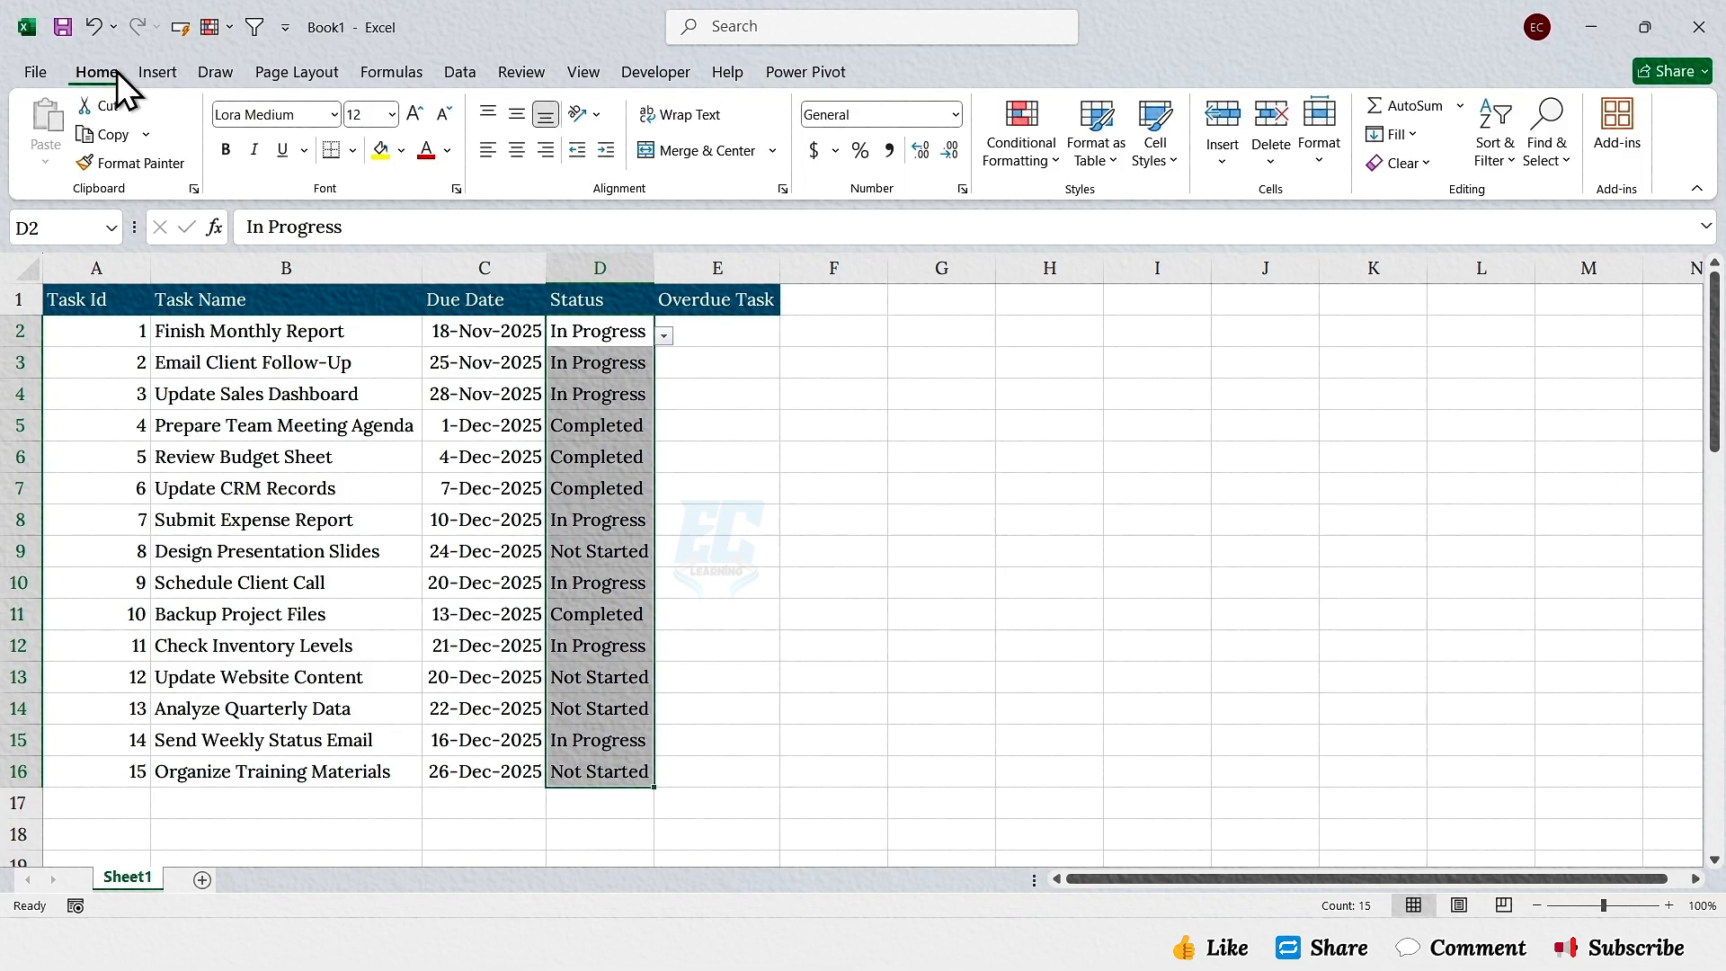
left_click(1033, 165)
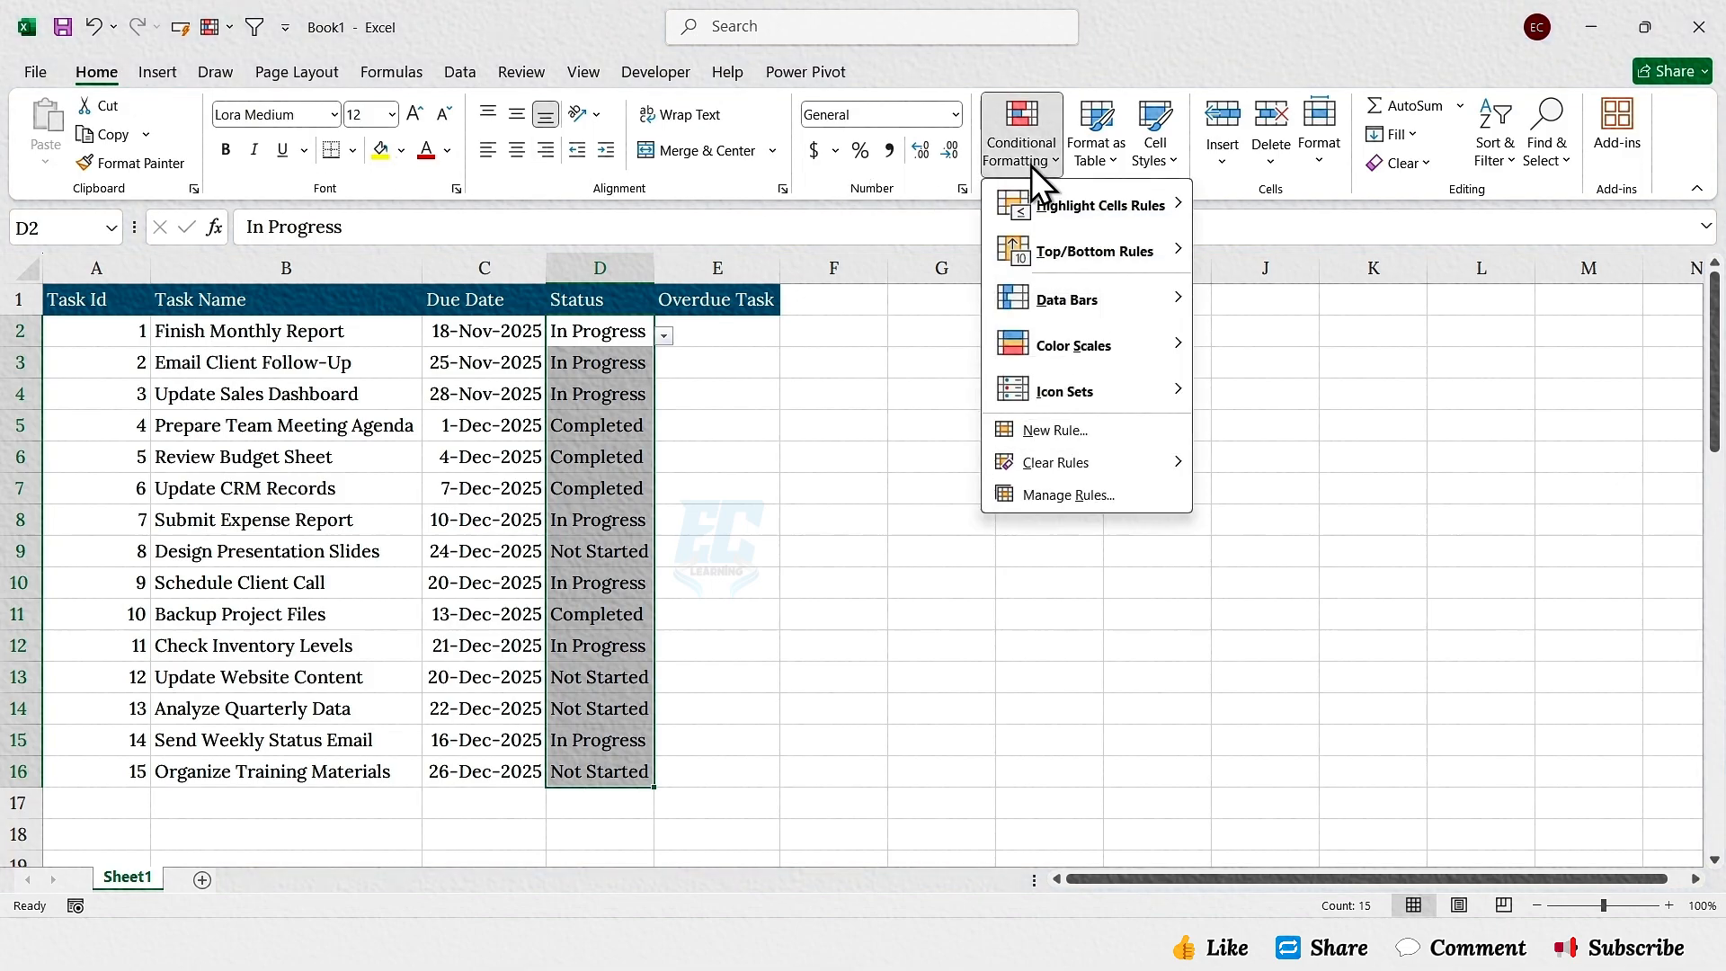
left_click(1049, 428)
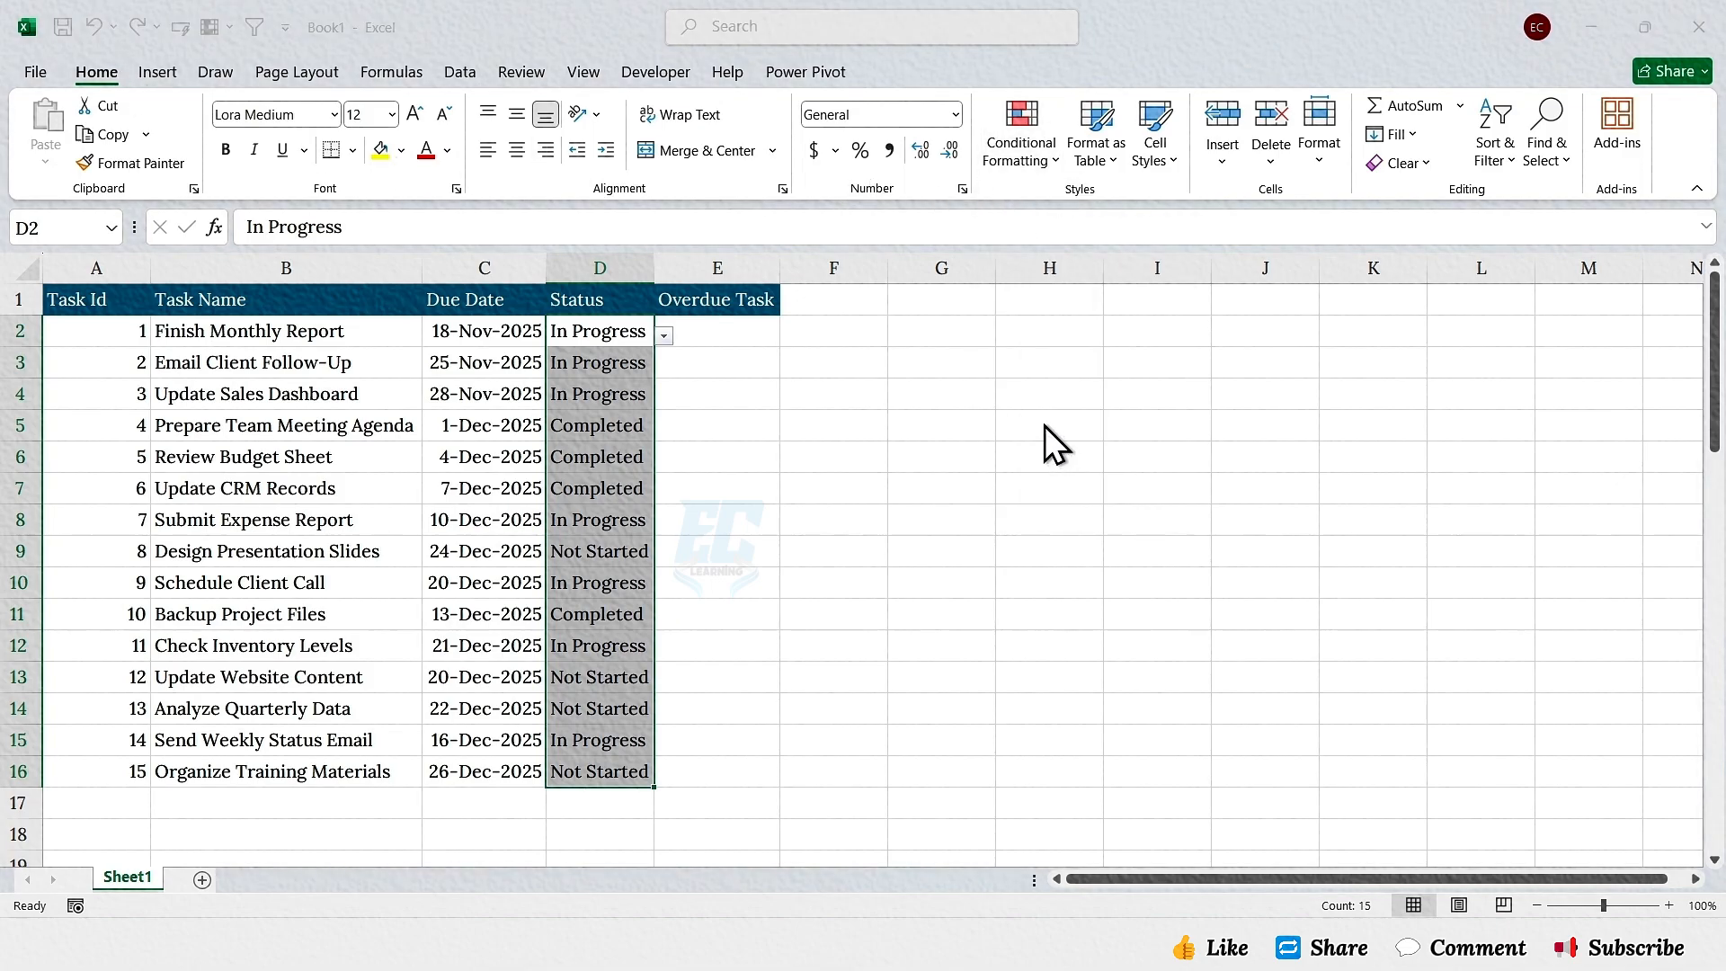
left_click(164, 225)
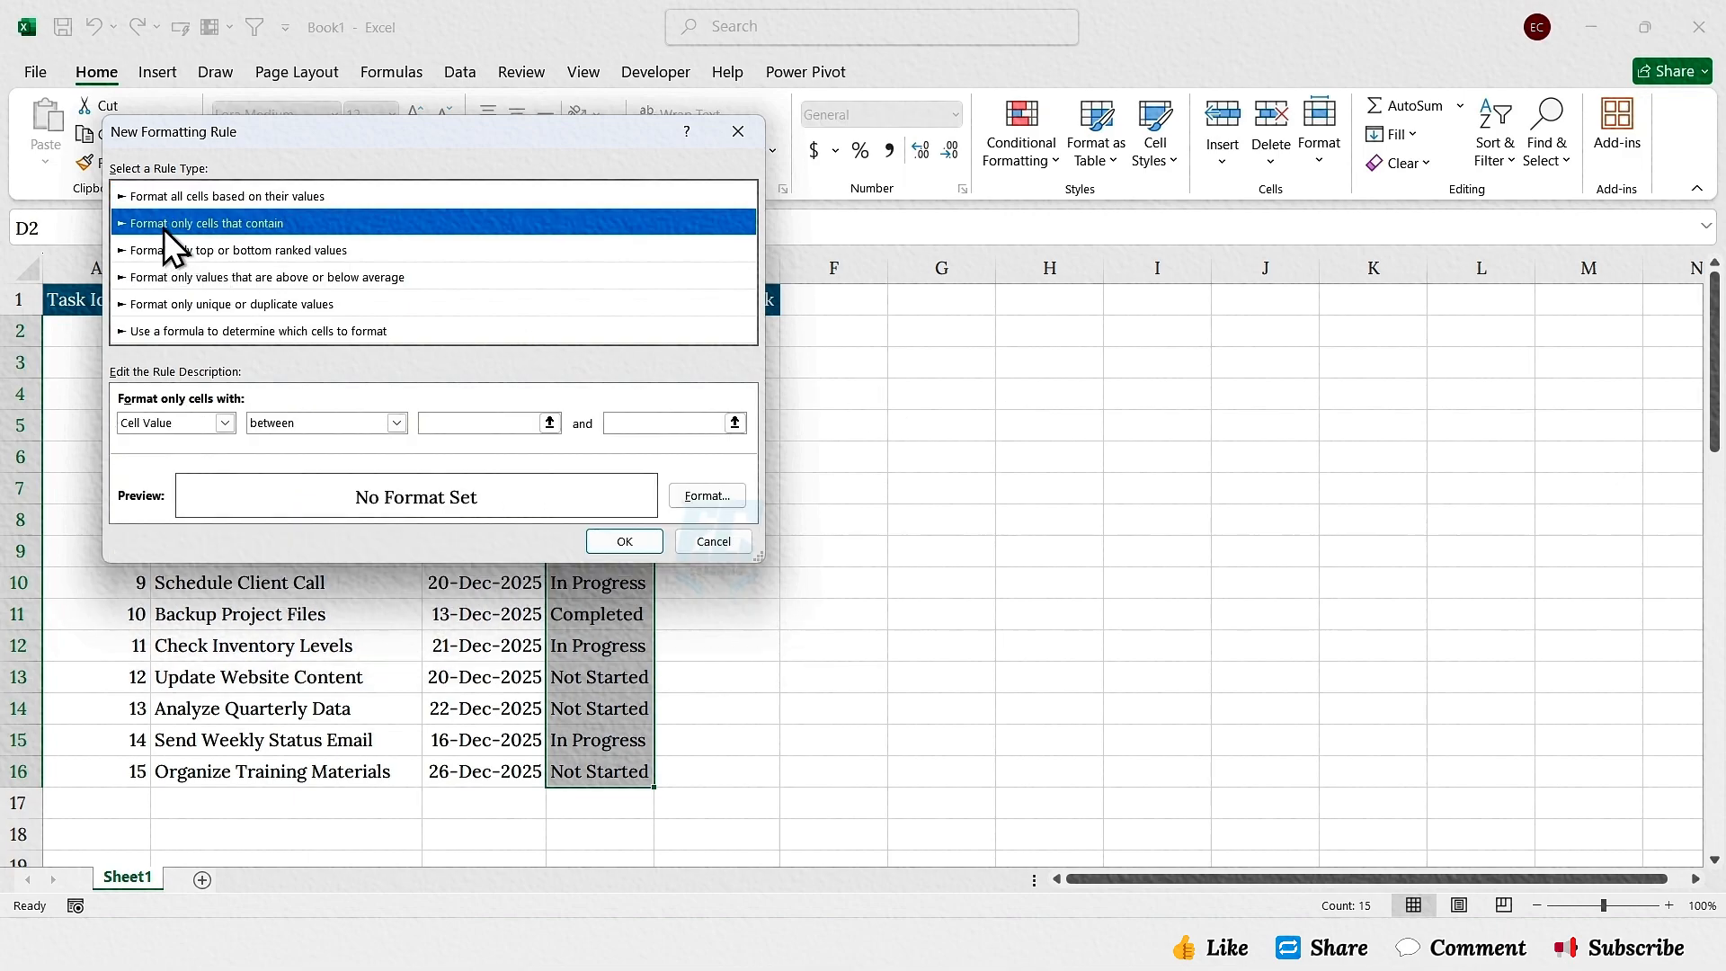
left_click(225, 422)
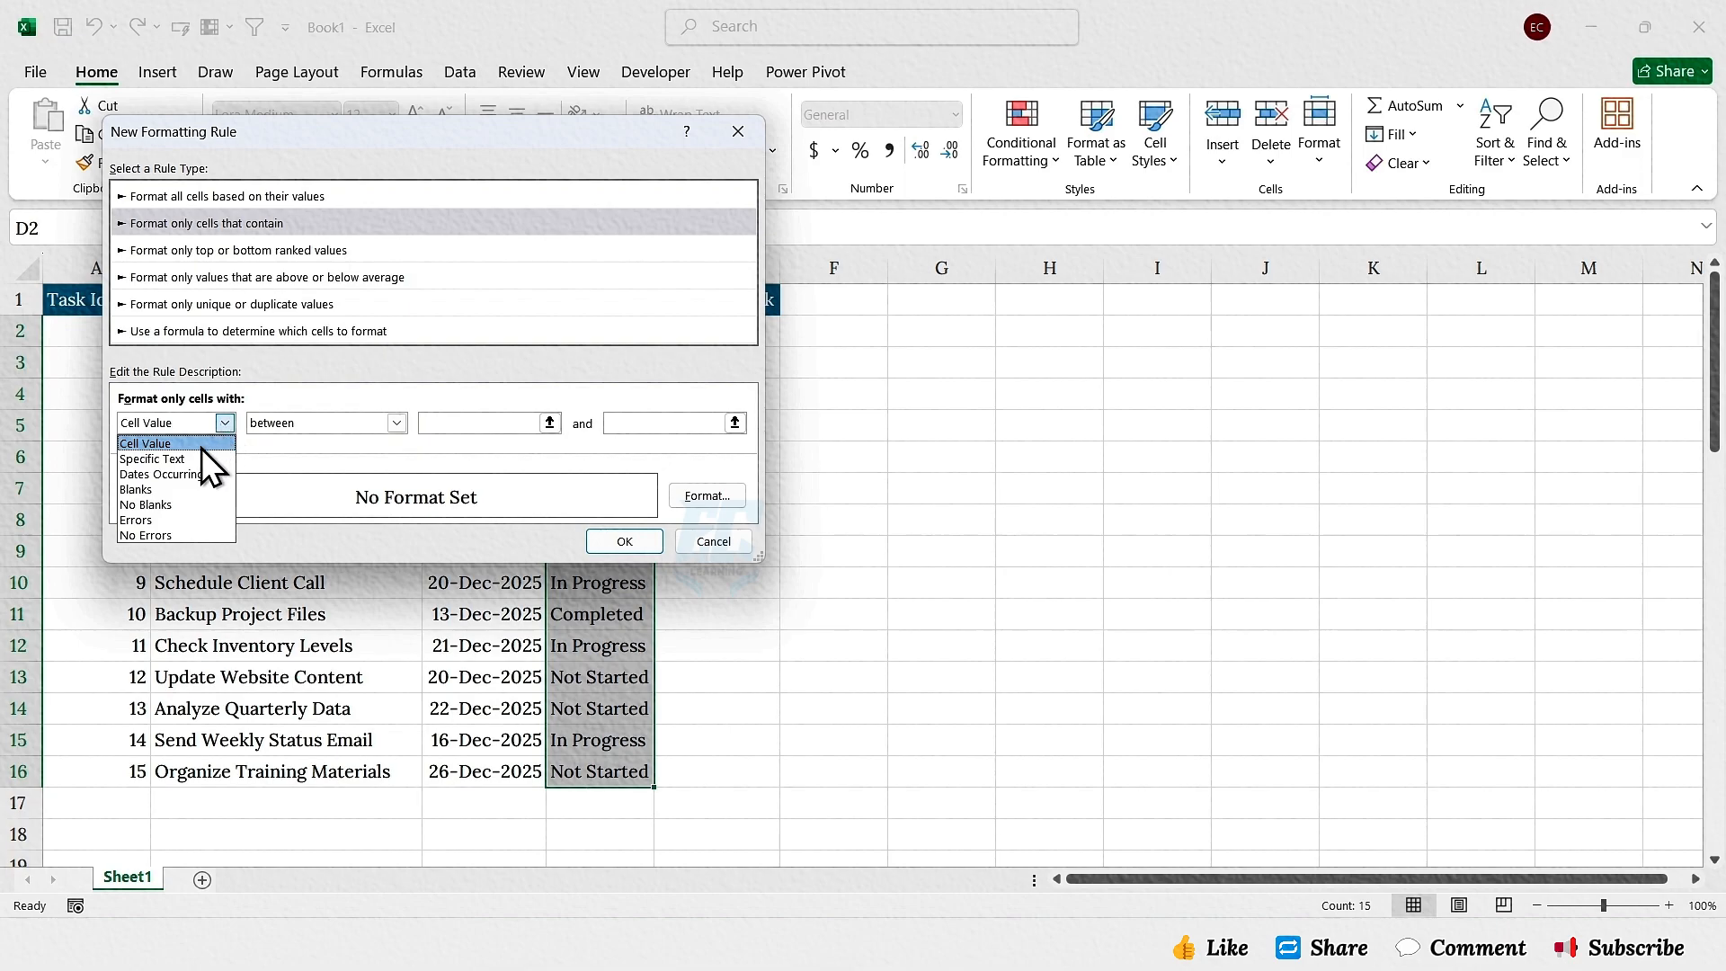
left_click(180, 459)
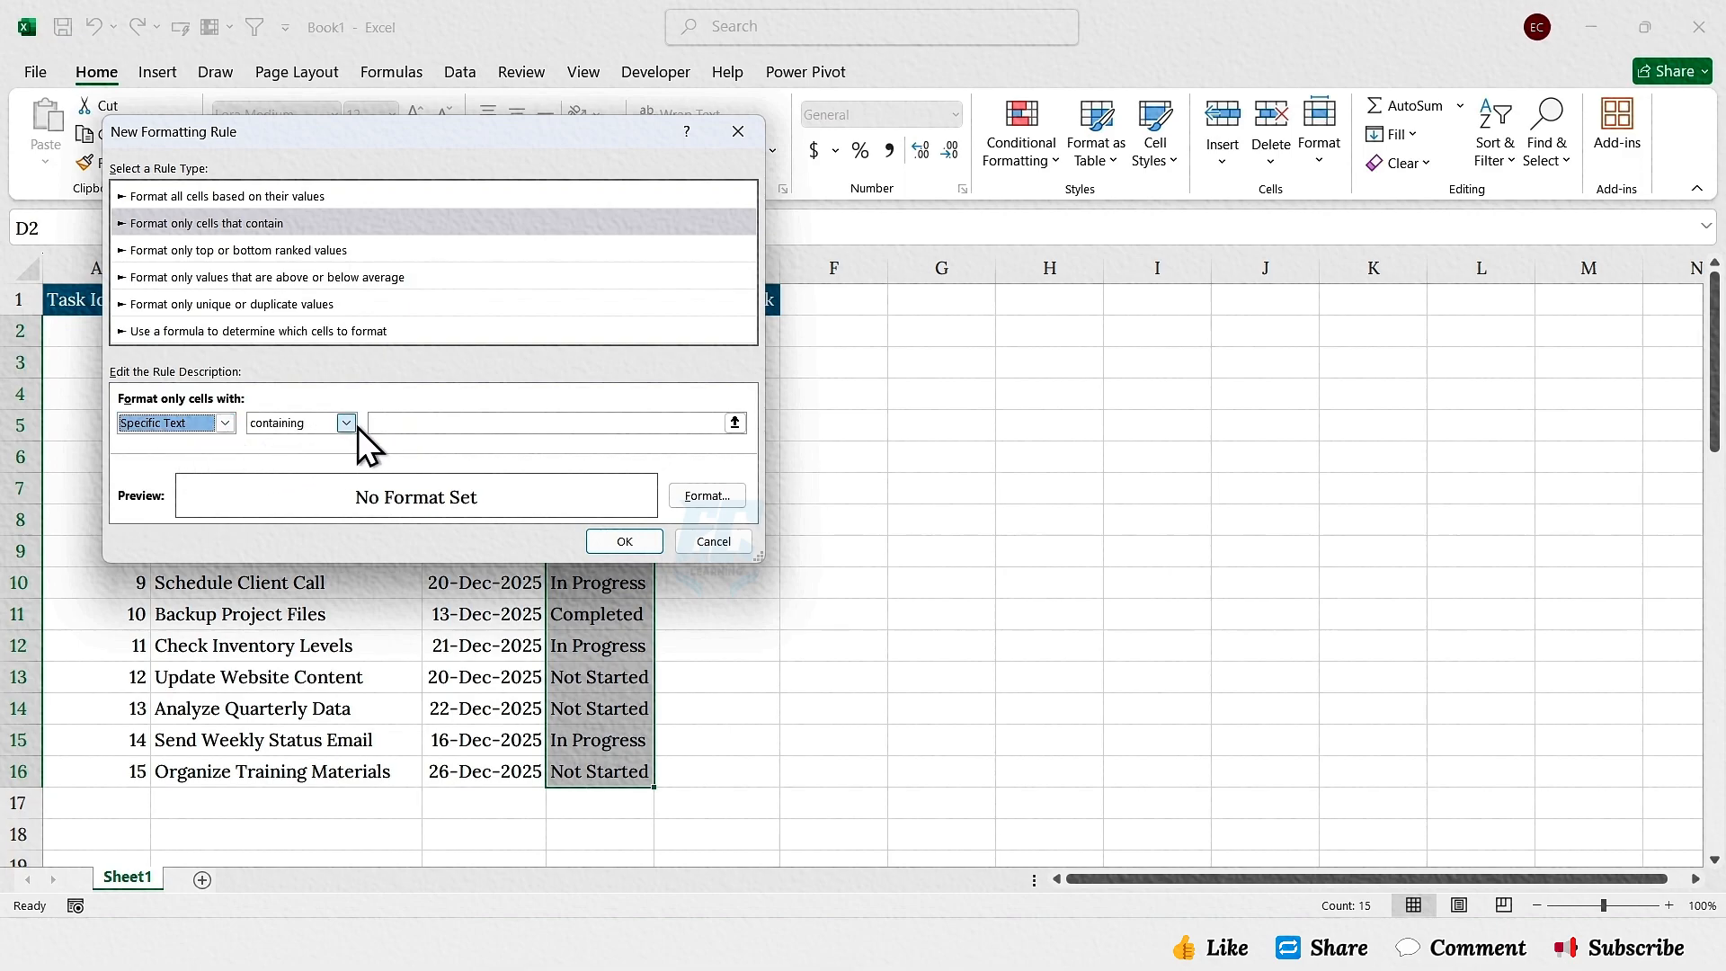
left_click(385, 424)
type("Complet")
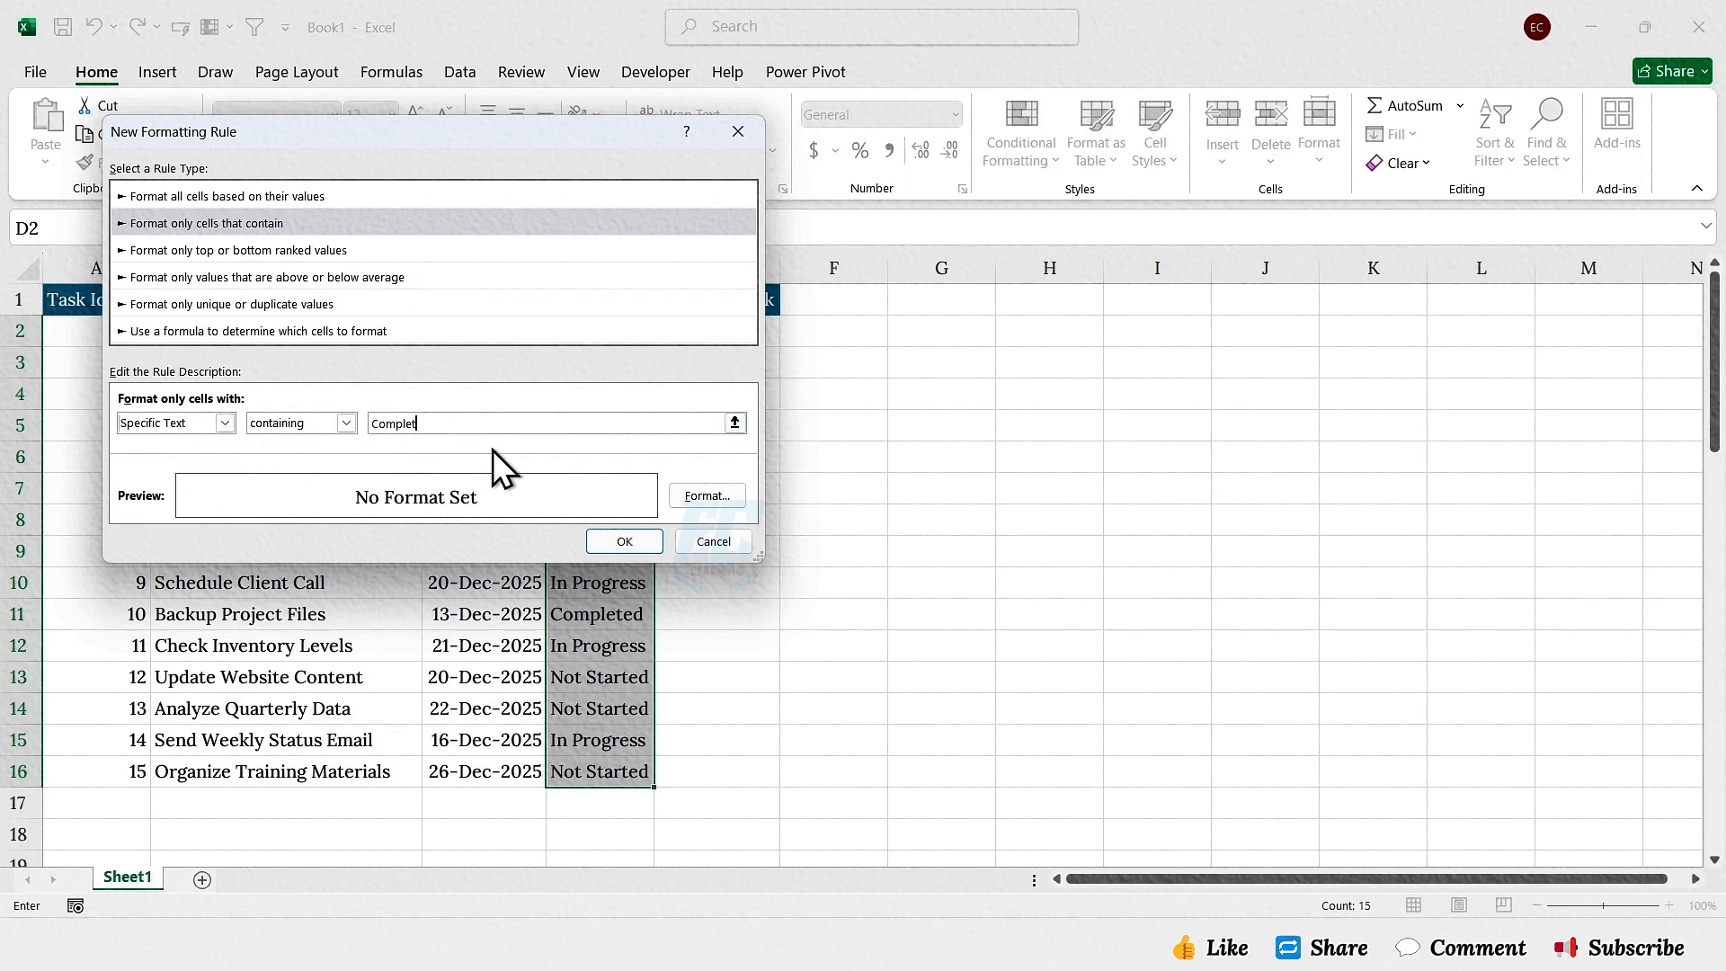
type("ed")
Step: Give the Completed rule a green fill with white font and apply it to the Status cells
left_click(688, 489)
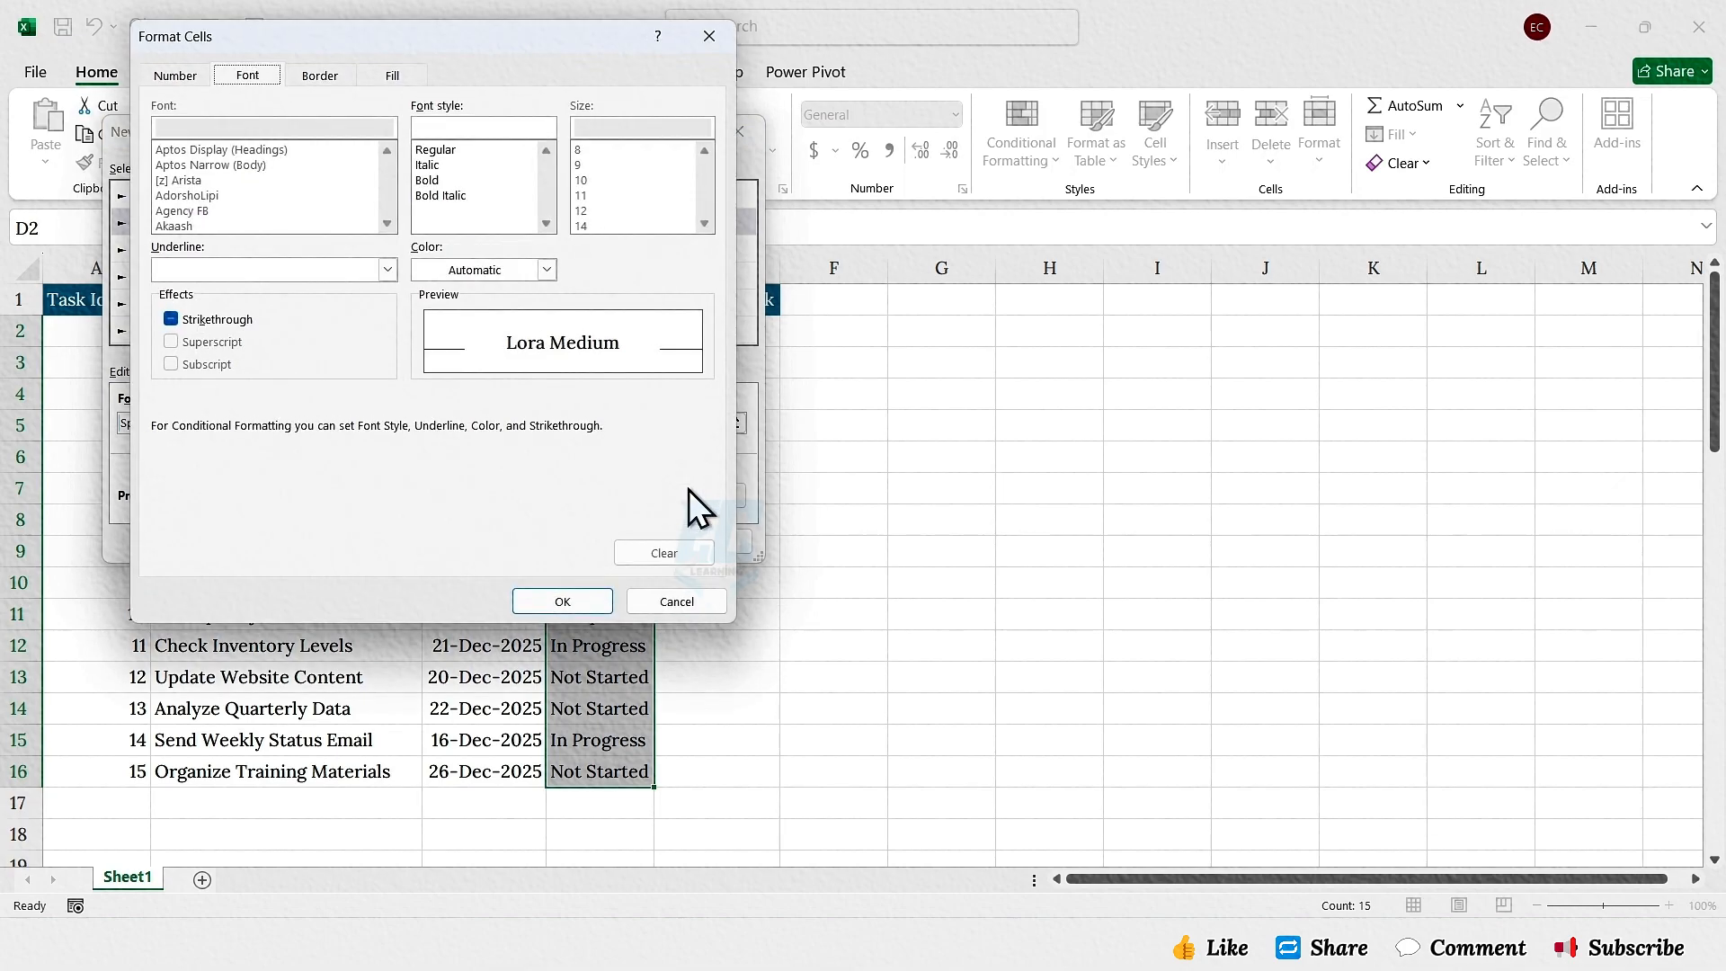
left_click(394, 76)
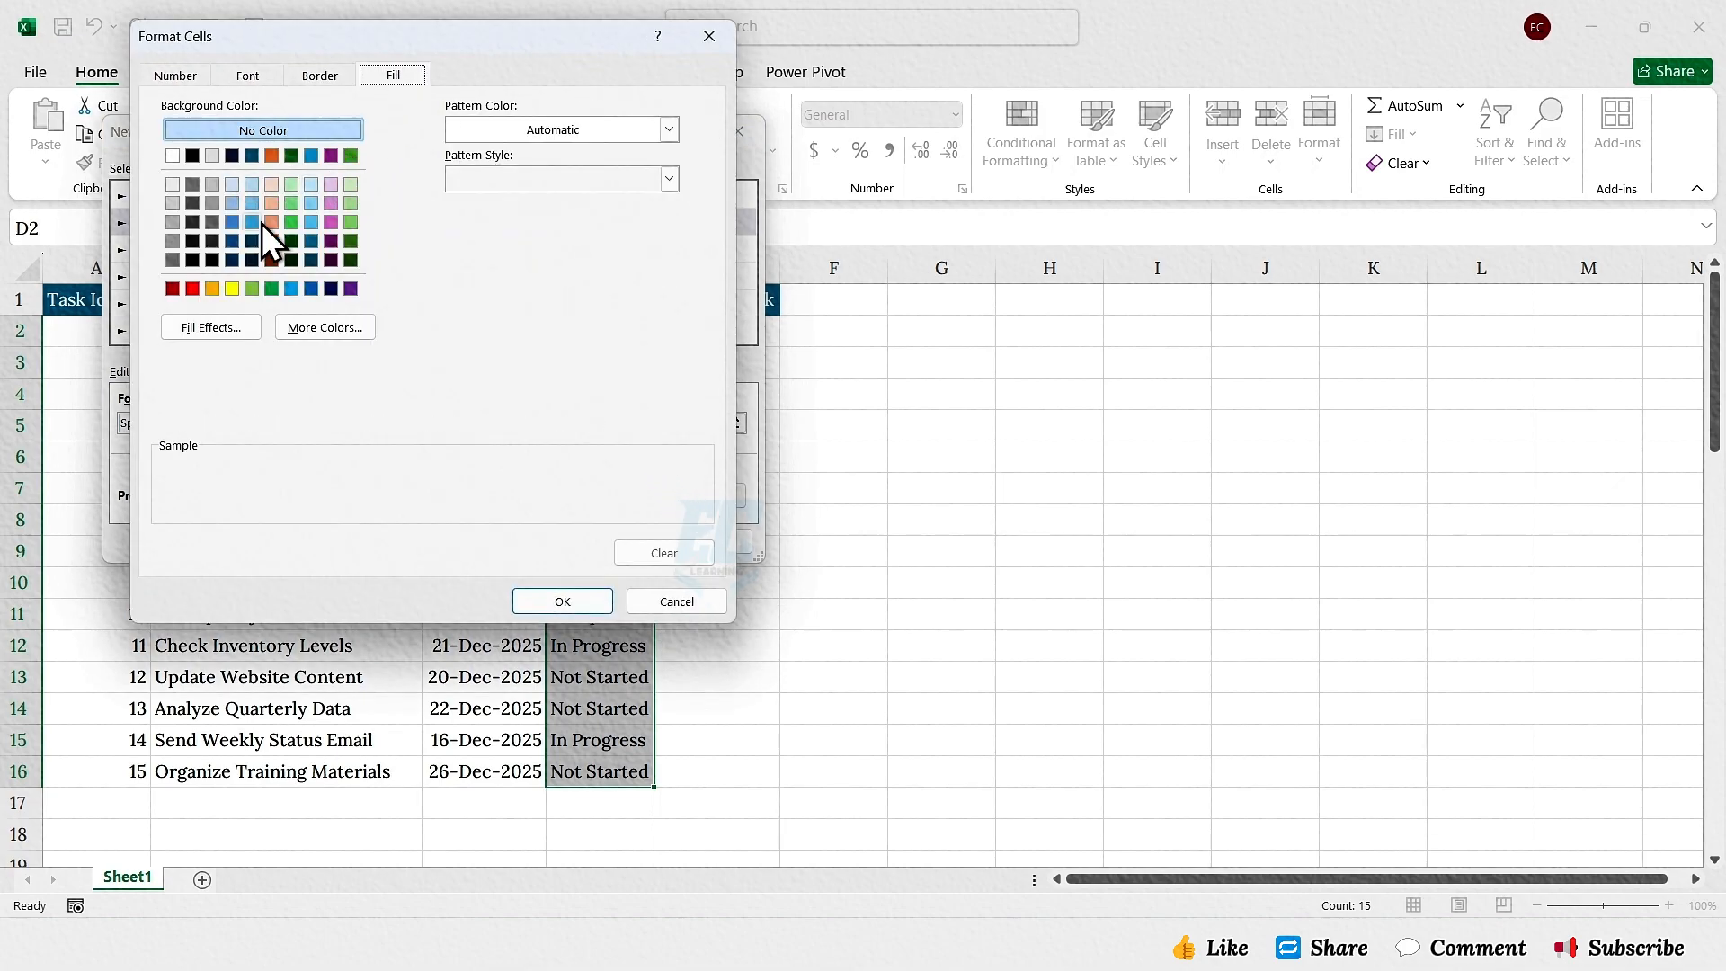
left_click(272, 288)
left_click(248, 76)
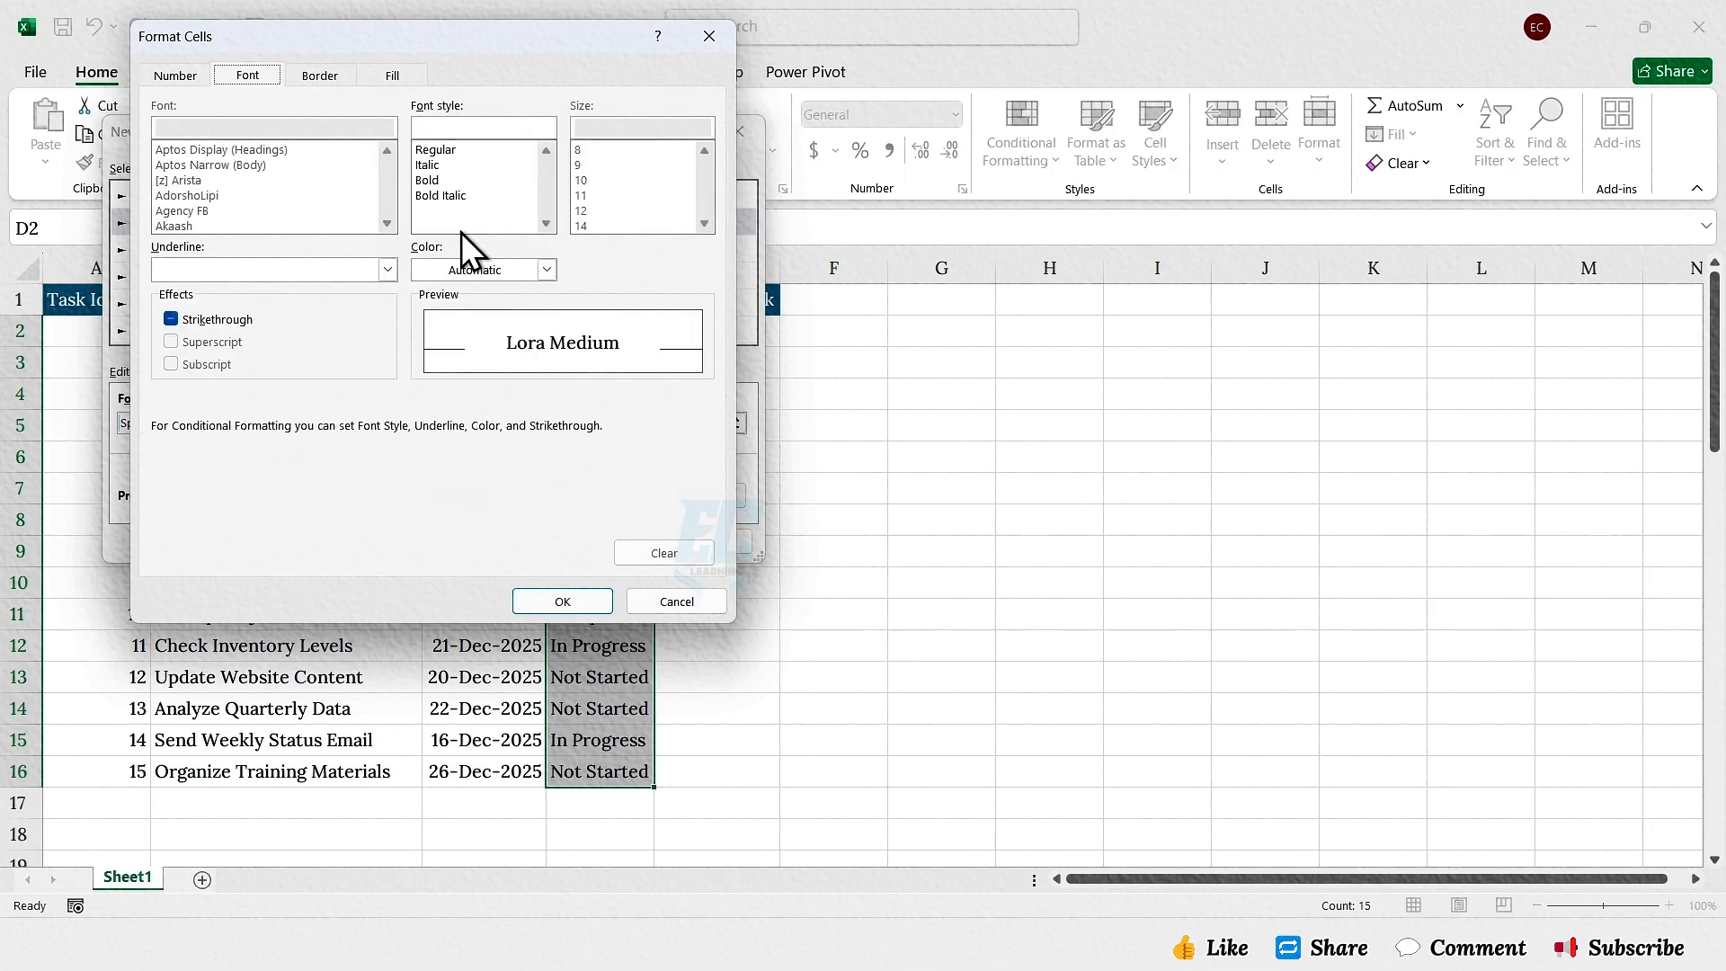
left_click(546, 270)
left_click(422, 359)
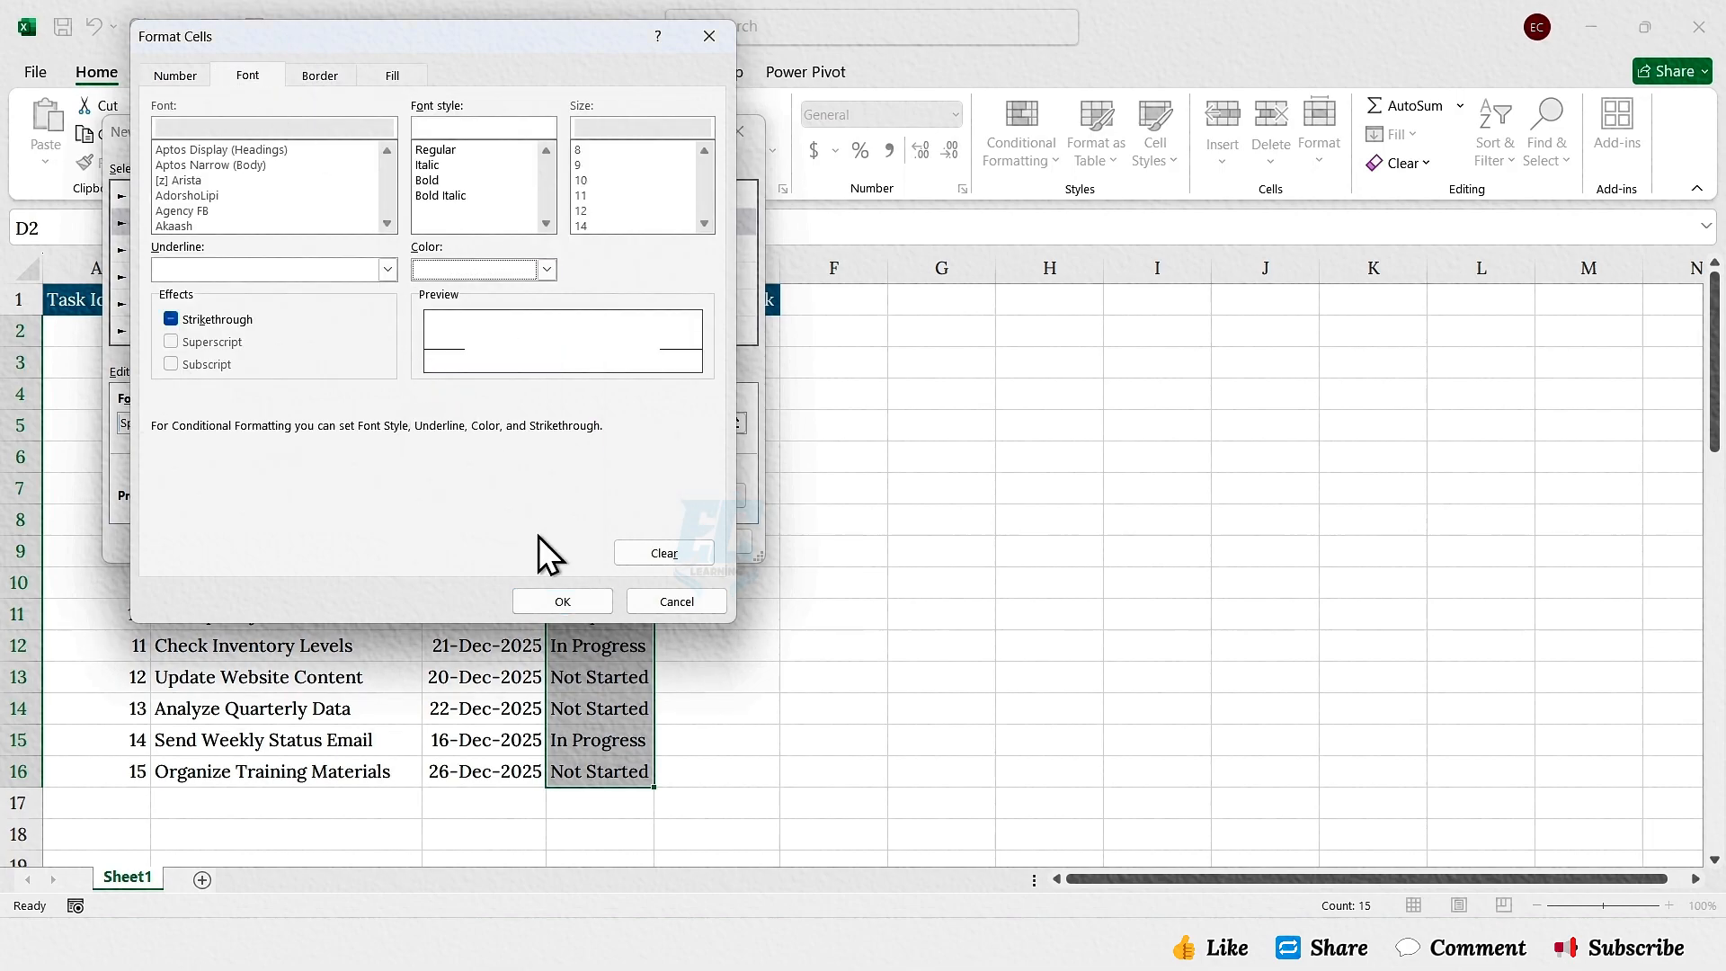
left_click(563, 601)
left_click(625, 542)
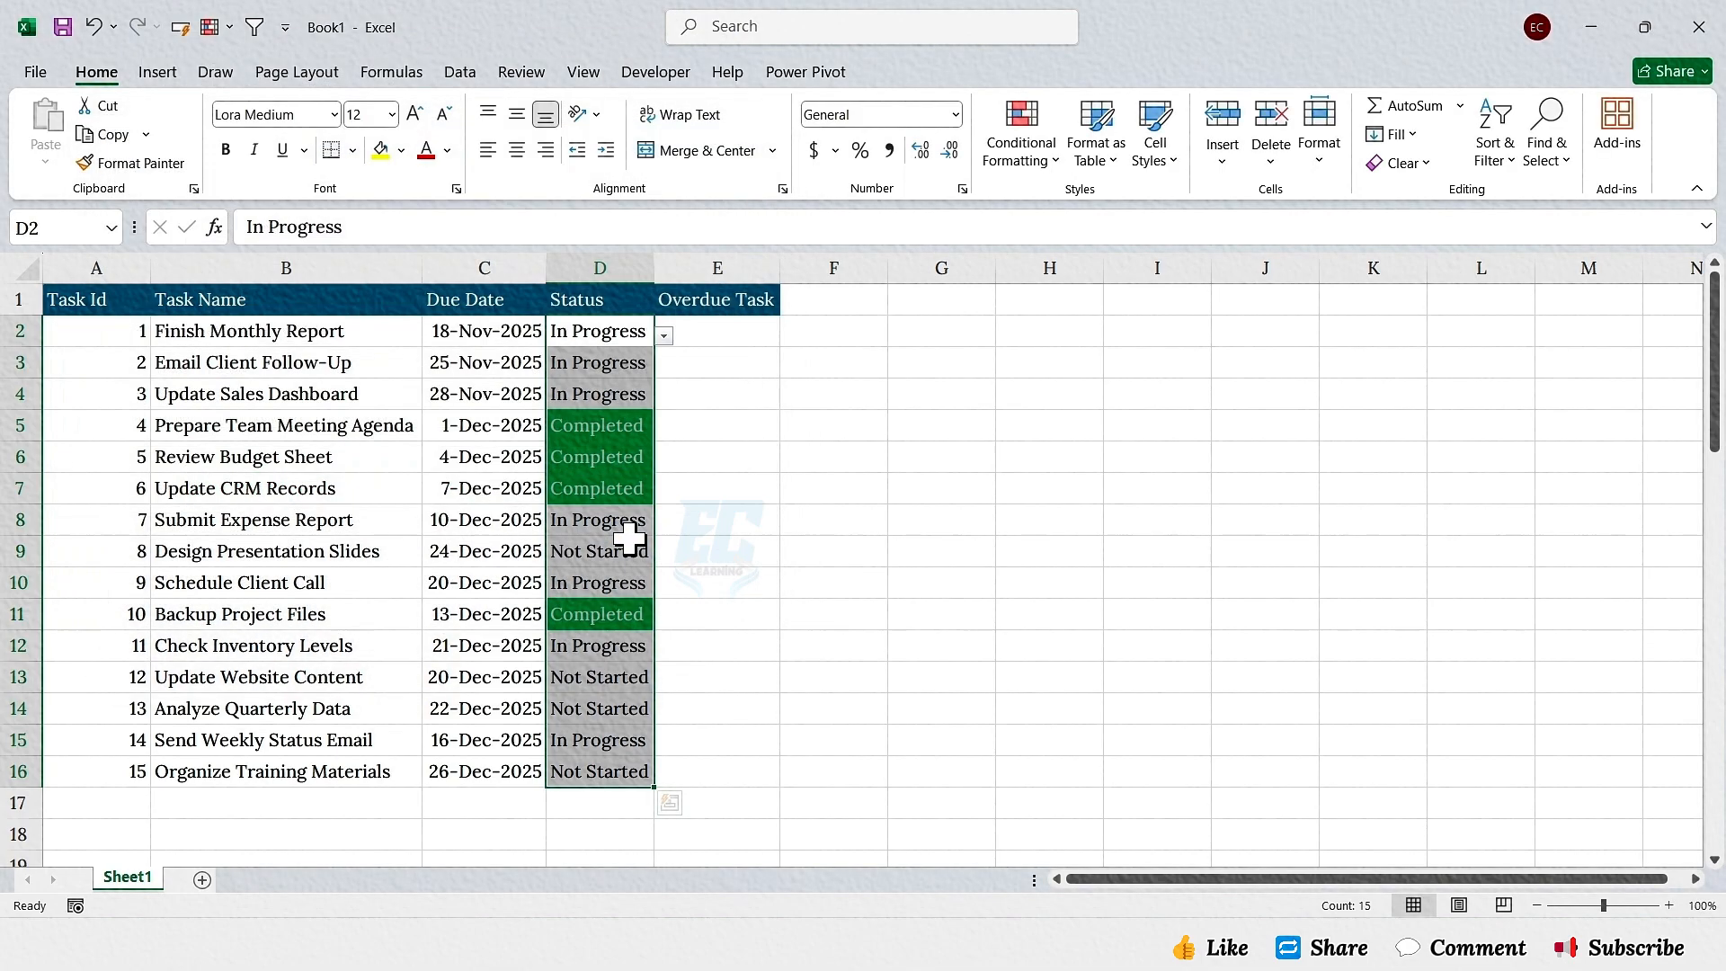
left_click(632, 428)
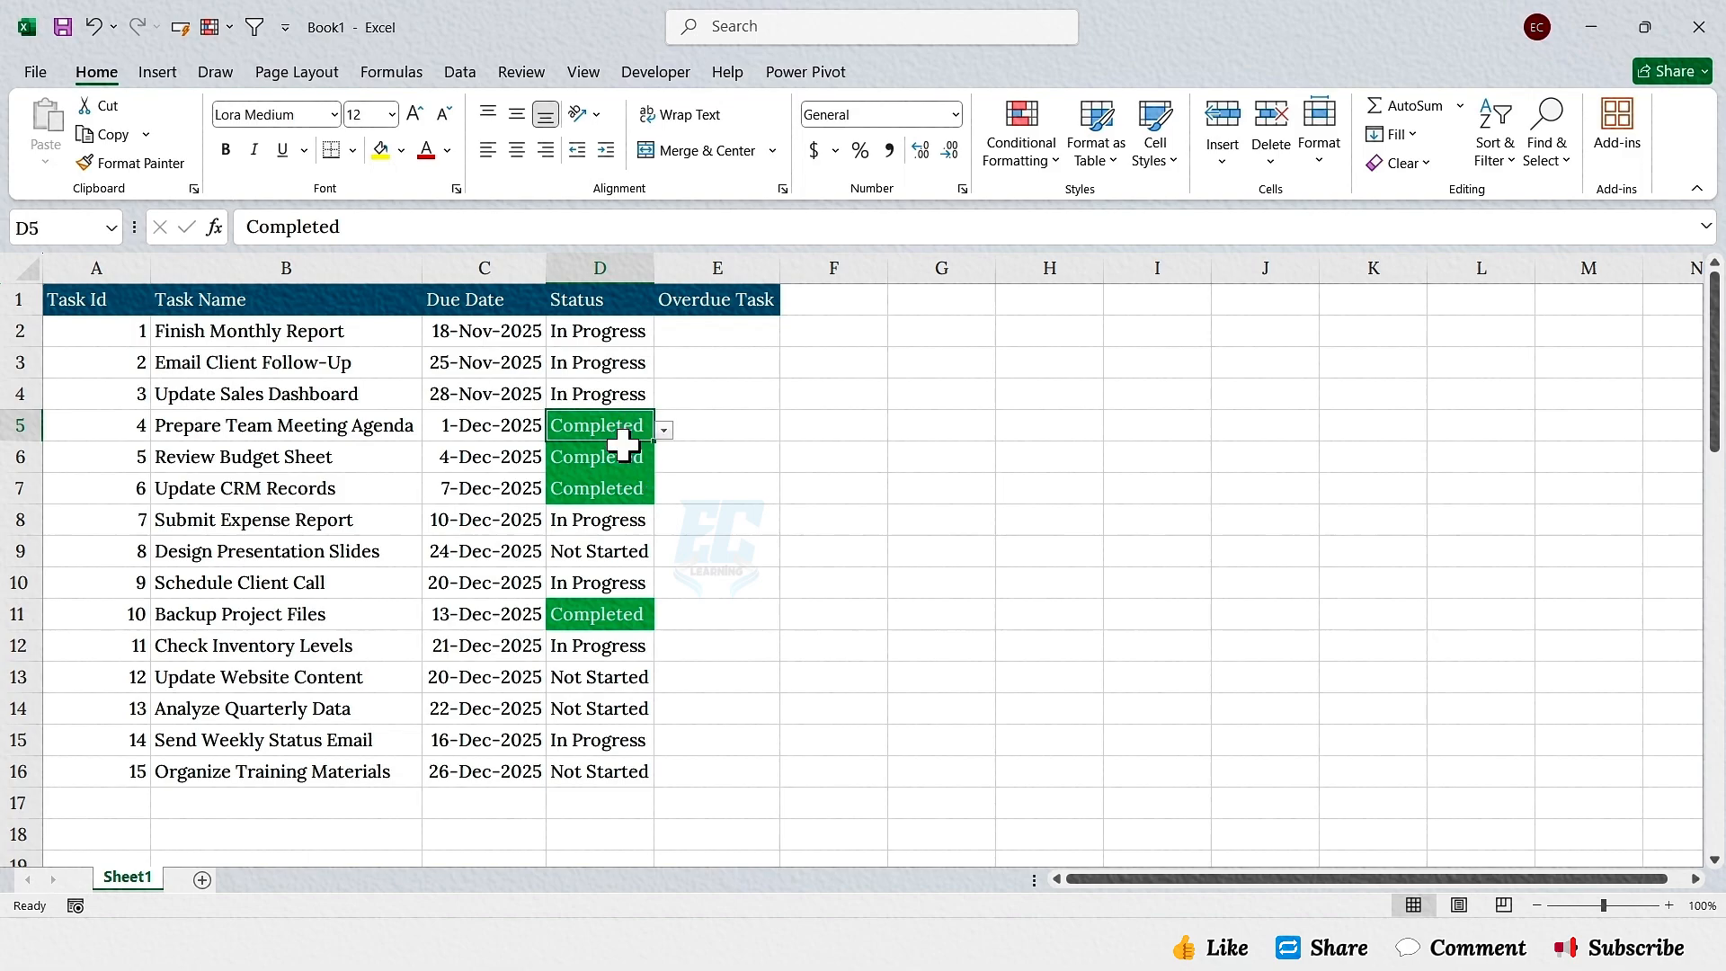
Step: Set up a new conditional formatting rule on D2:D16 for cells with specific text containing In Progress
left_click_drag(628, 332, 617, 773)
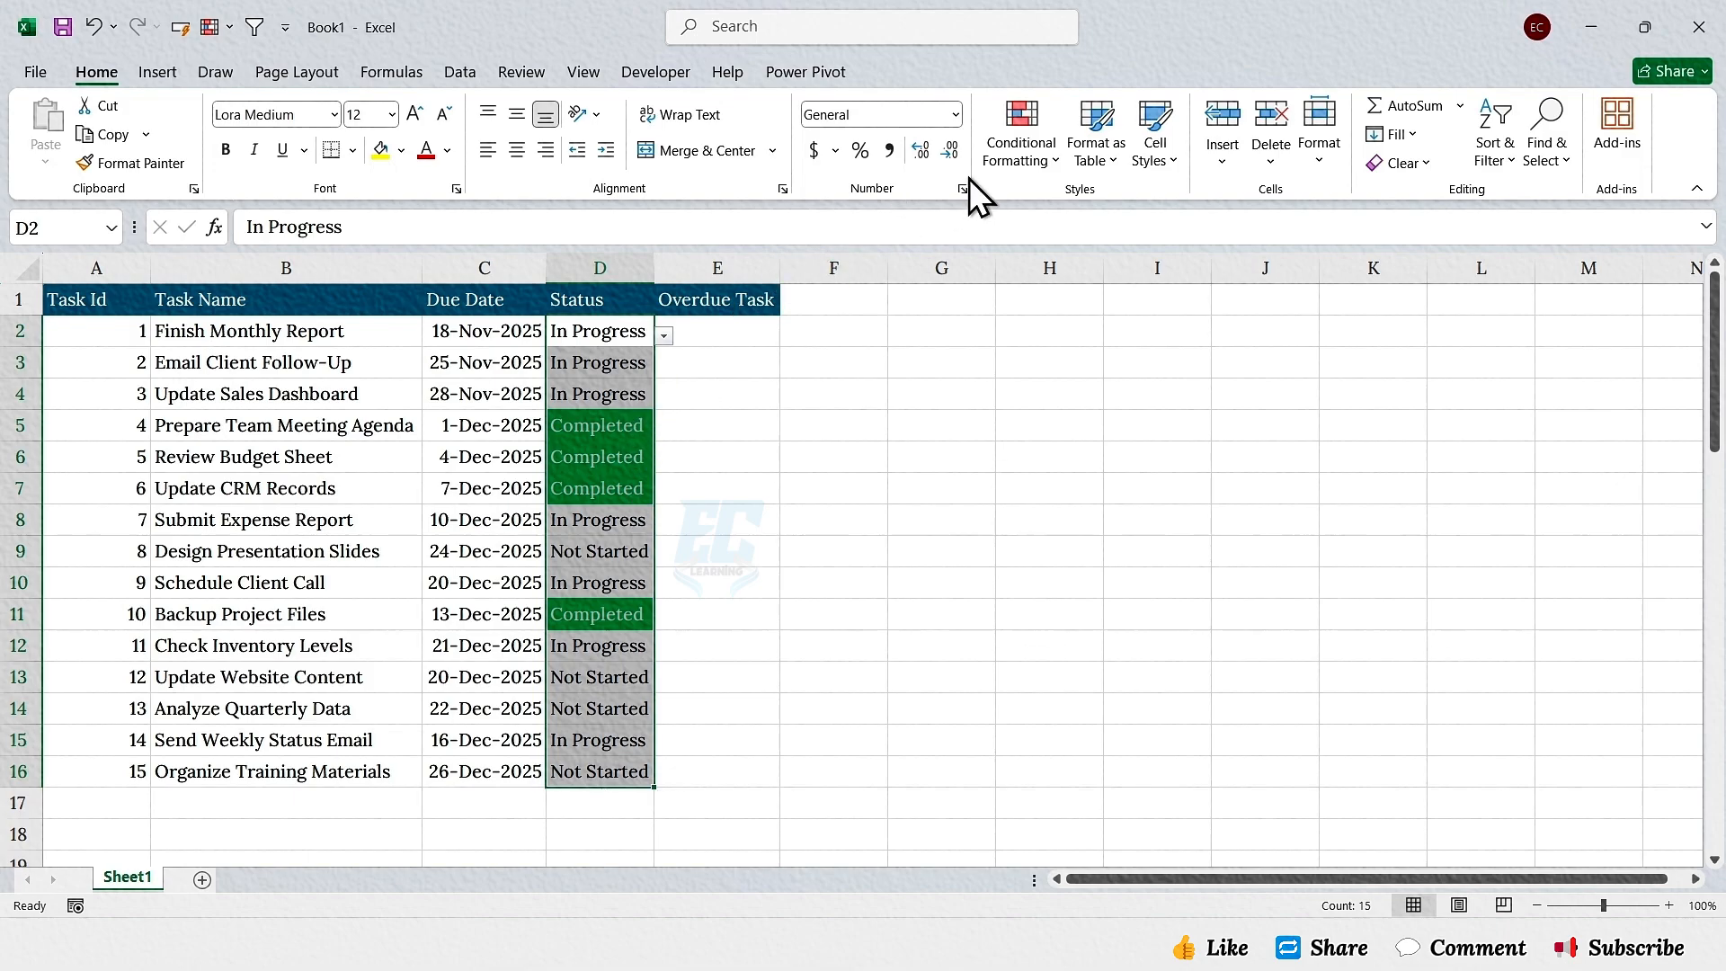
left_click(1016, 153)
left_click(1030, 434)
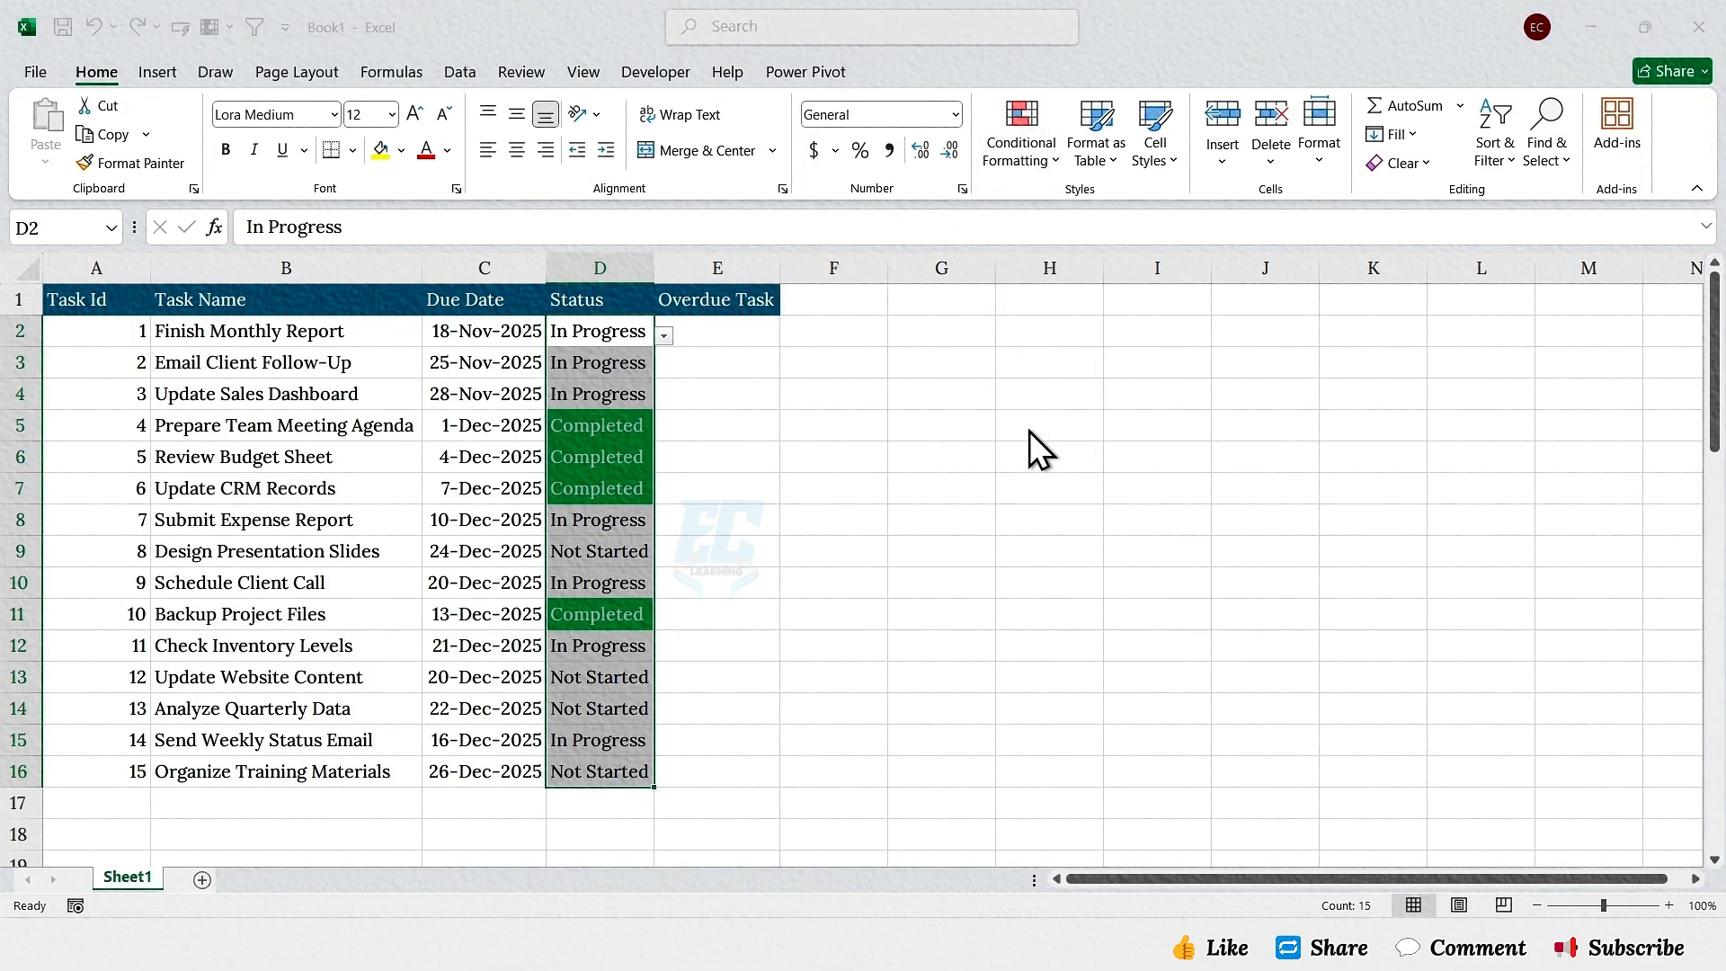
left_click(216, 203)
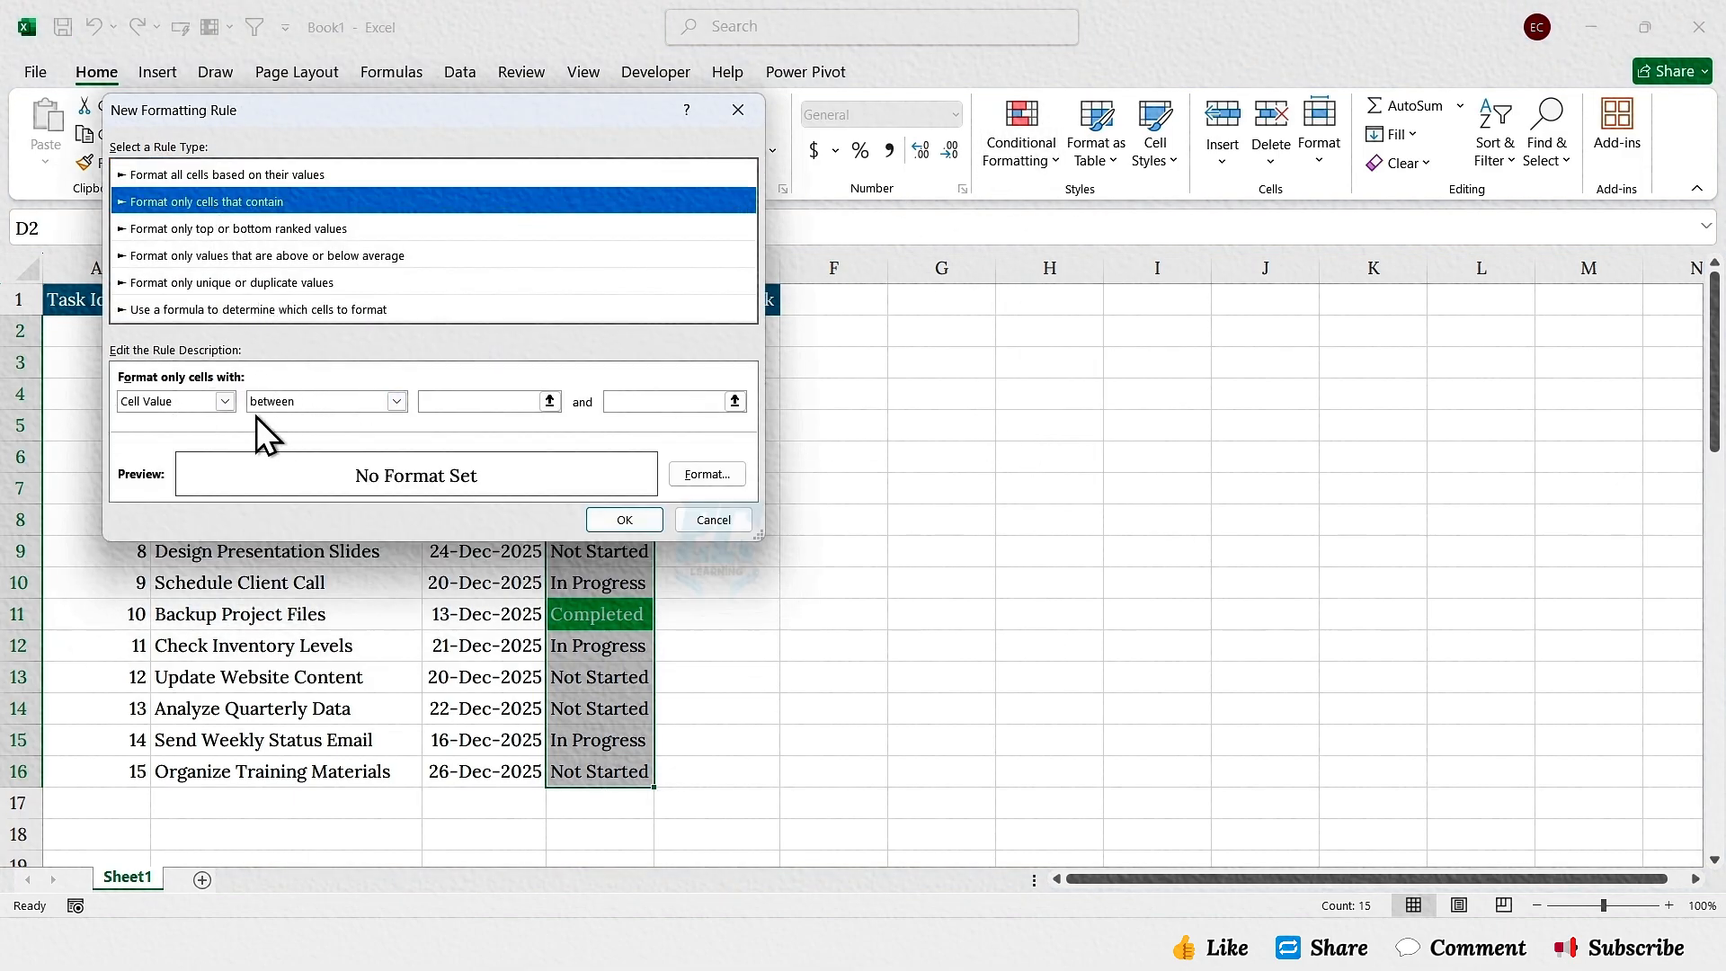
left_click(224, 402)
left_click(171, 438)
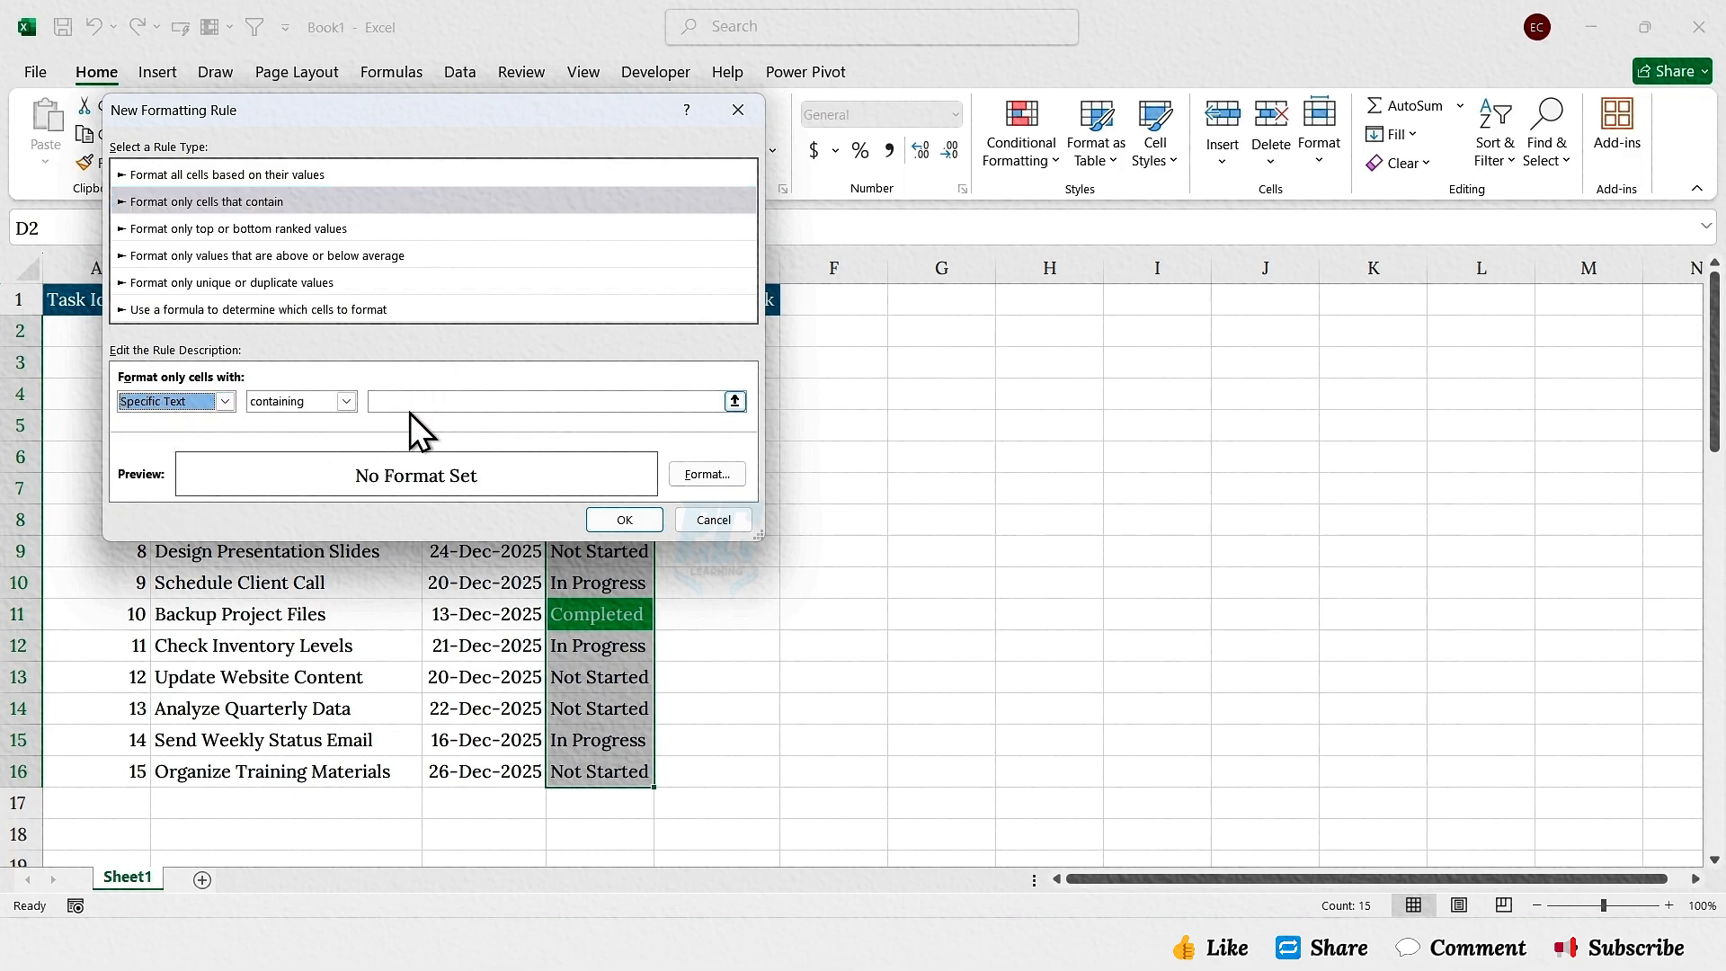
left_click(417, 402)
type("I")
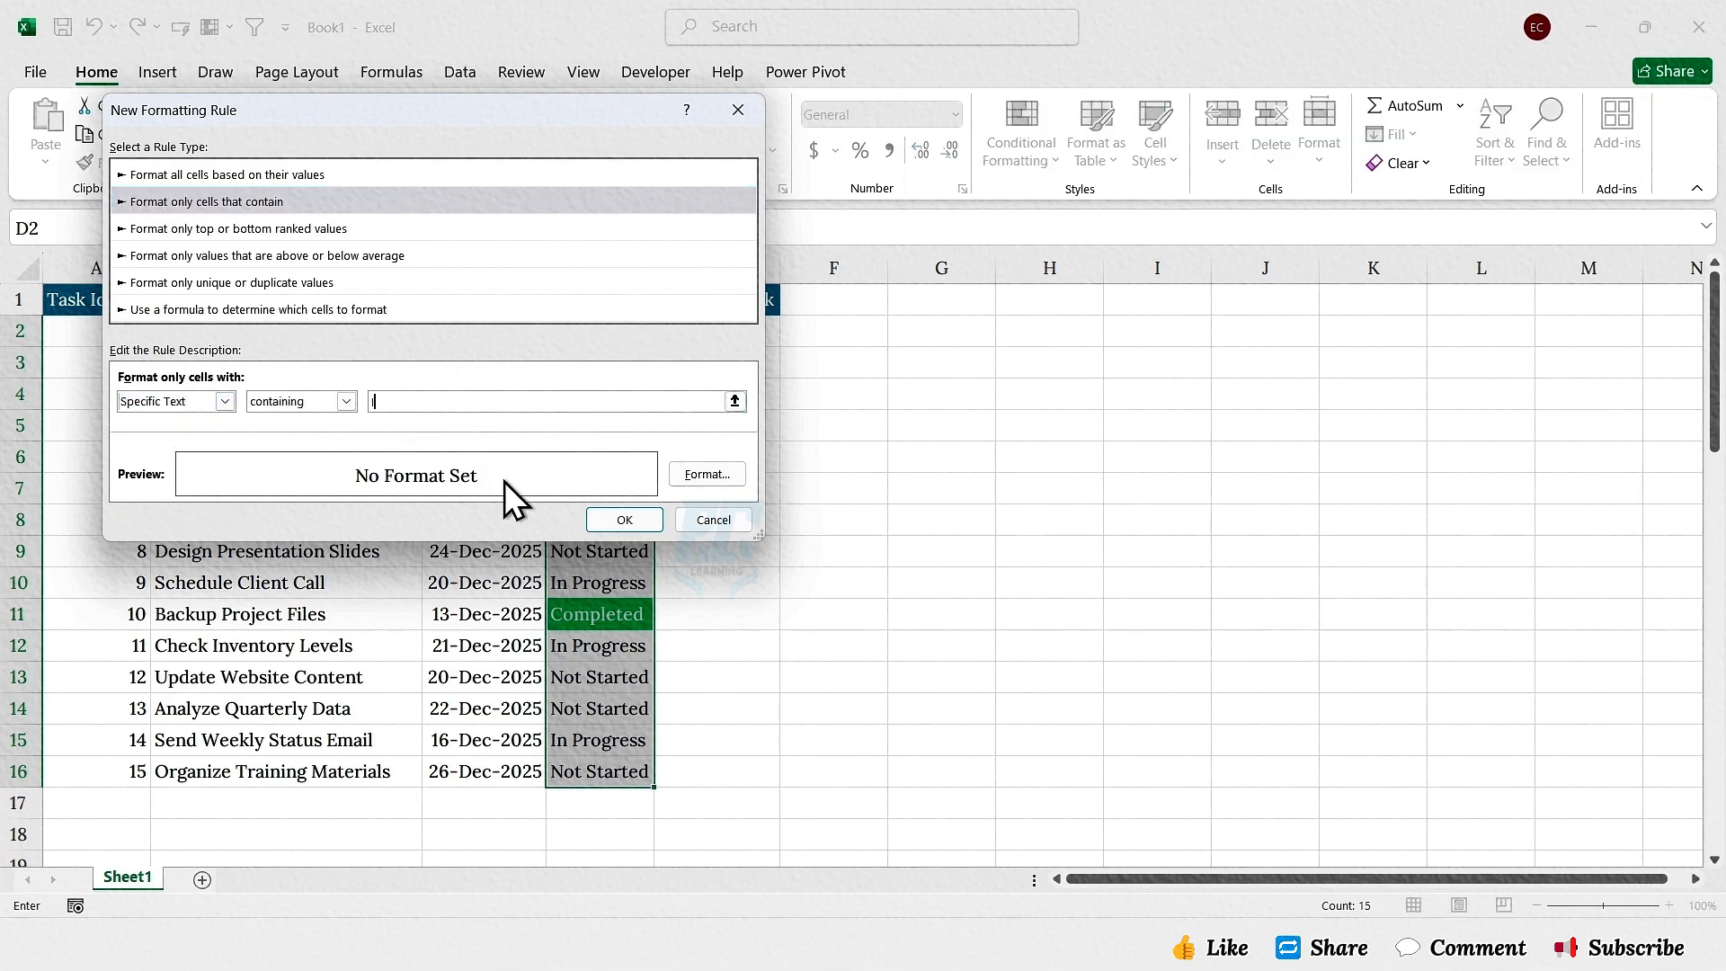
type("n Progress")
Step: Give the In Progress rule a yellow fill and apply it to the Status cells
left_click(694, 474)
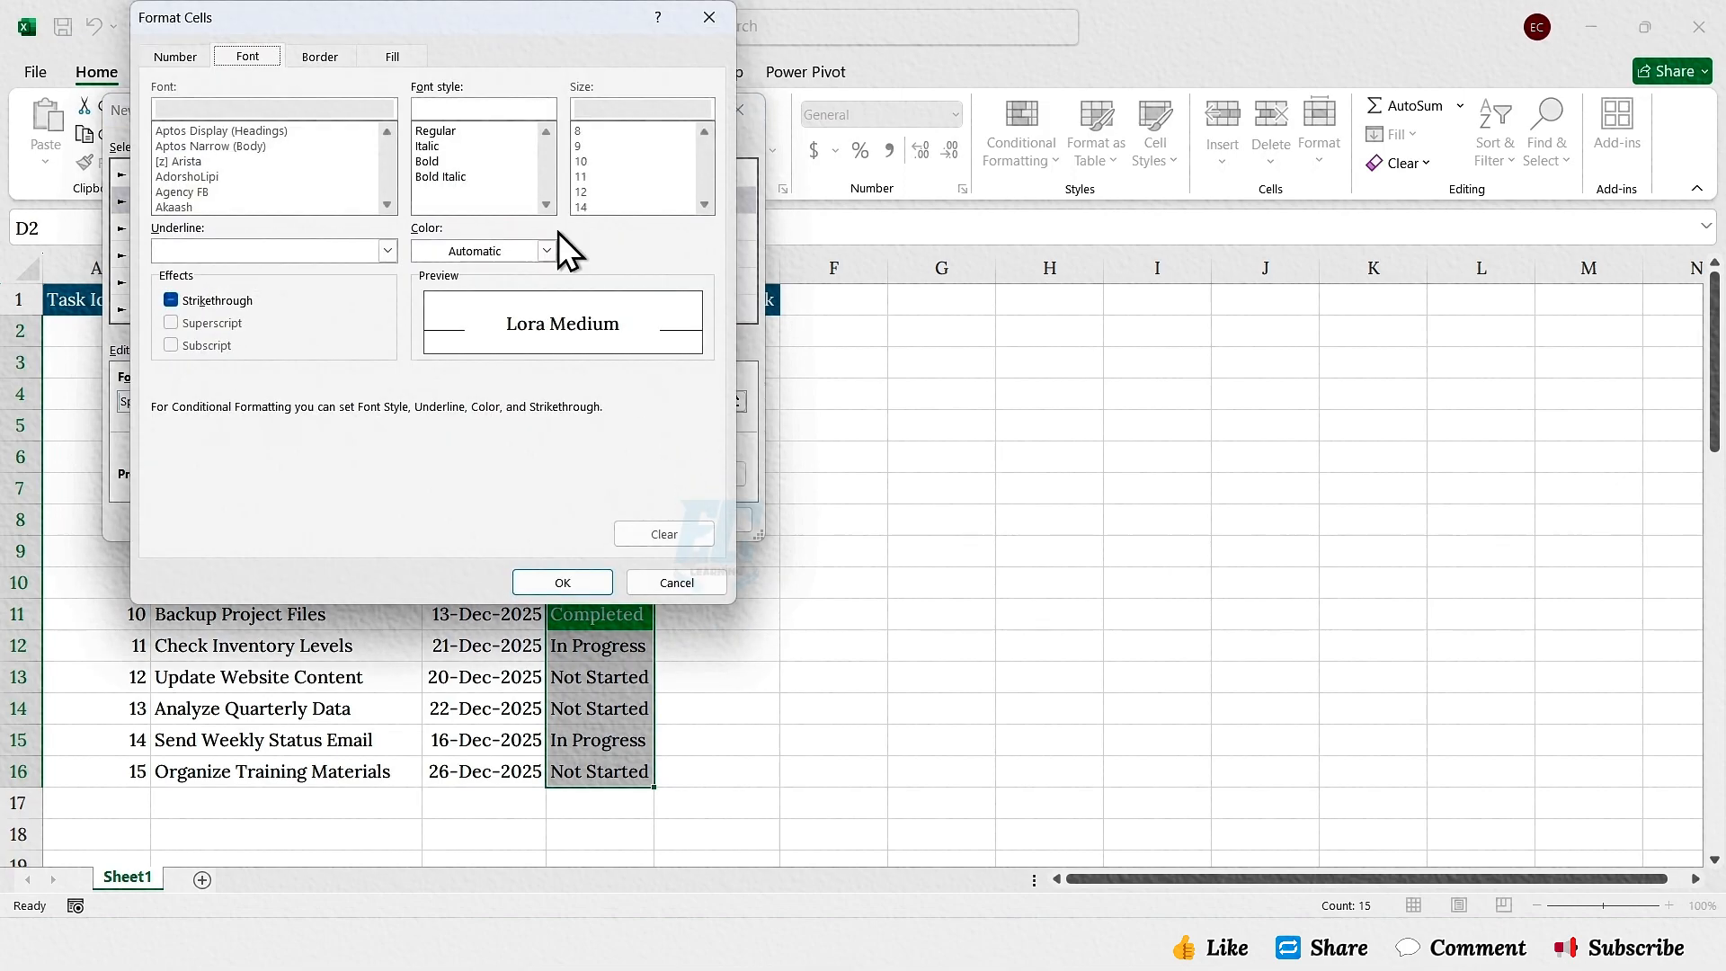
left_click(381, 56)
left_click(232, 270)
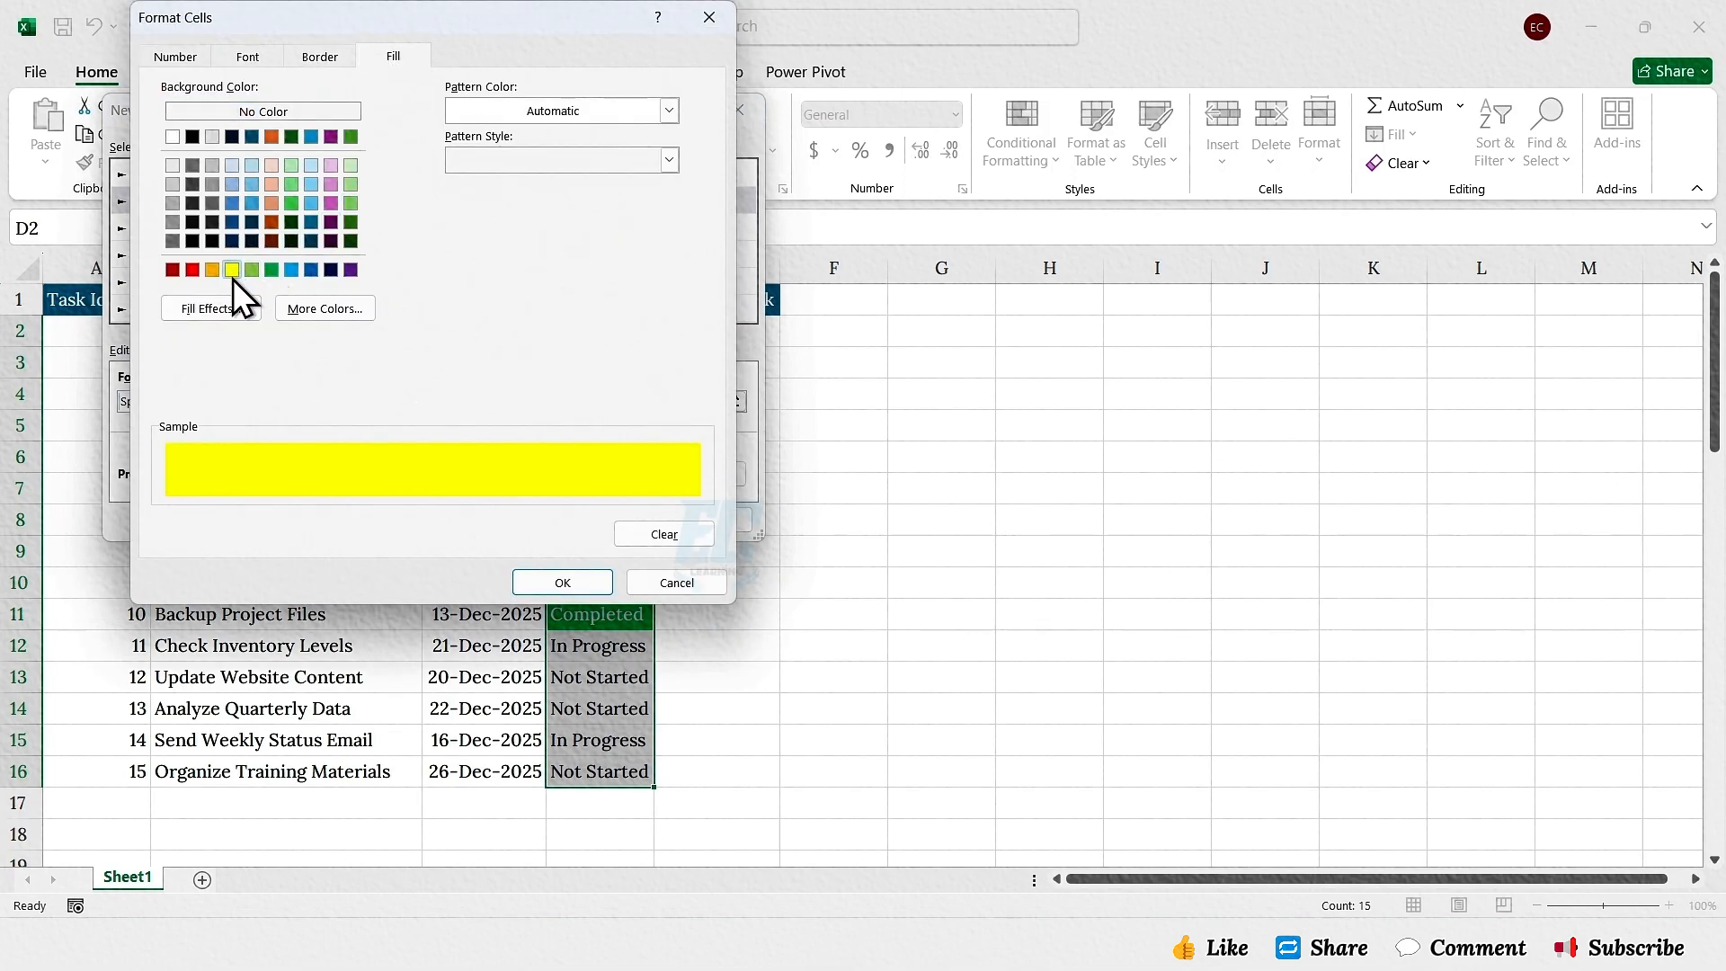
left_click(553, 579)
left_click(615, 521)
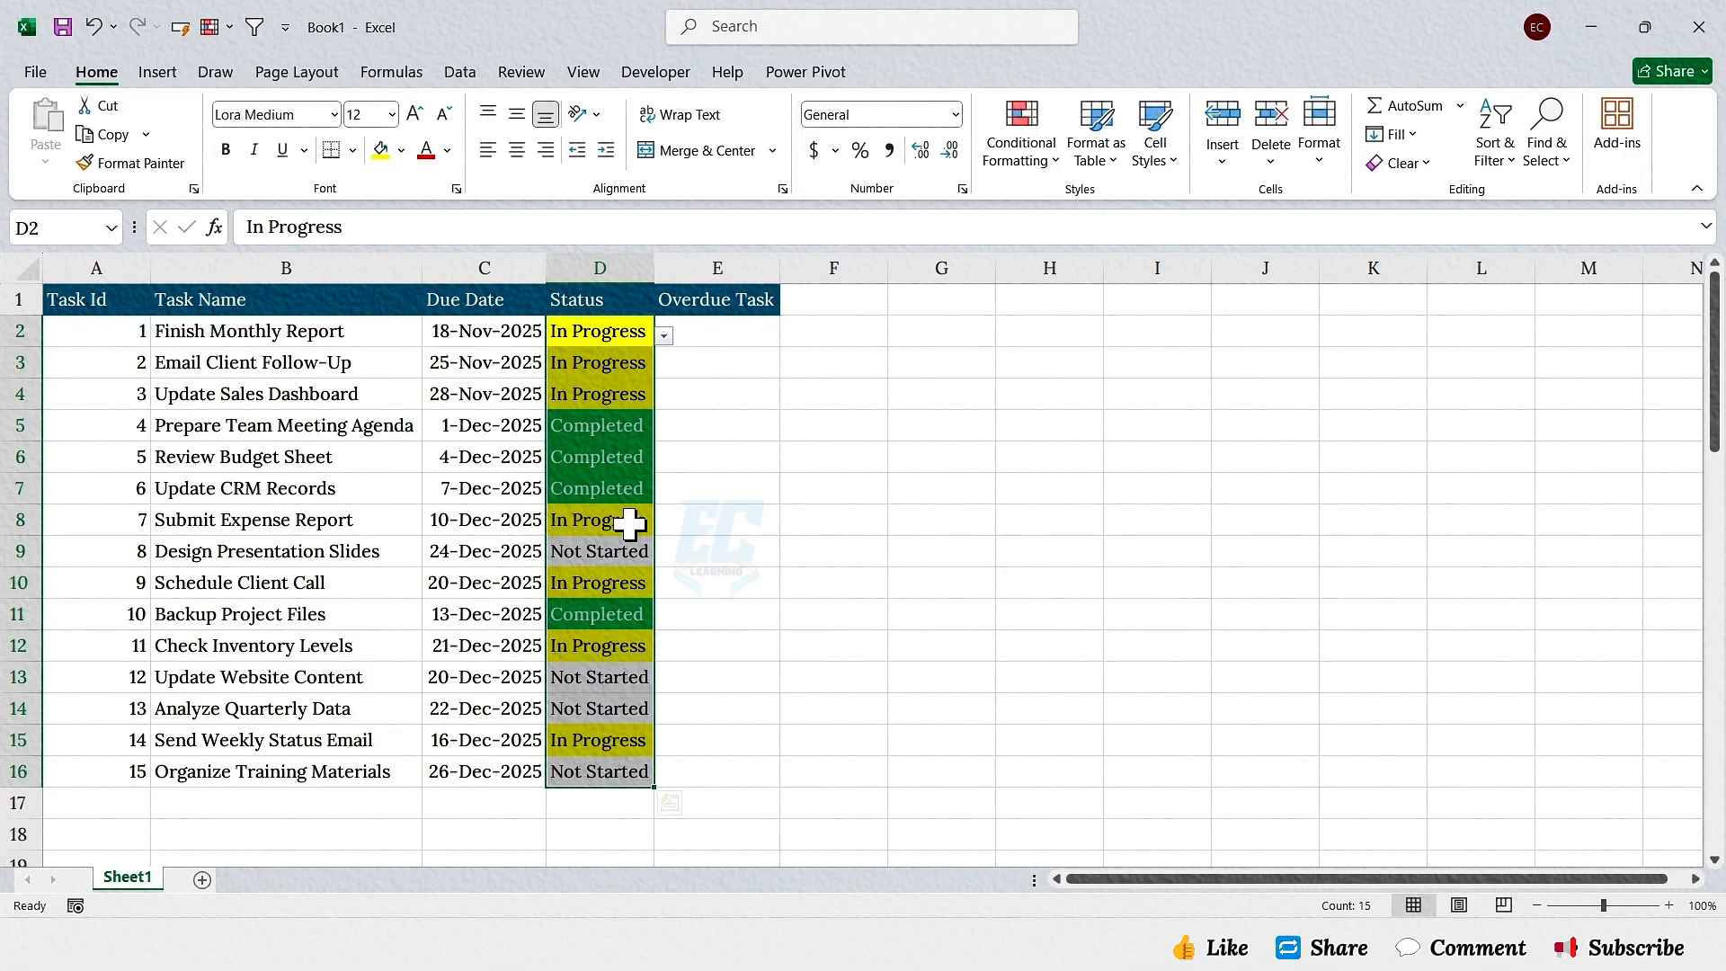
Step: Set up another conditional formatting rule on D2:D16 for cells with specific text containing Not Started
left_click(1009, 171)
left_click(1059, 433)
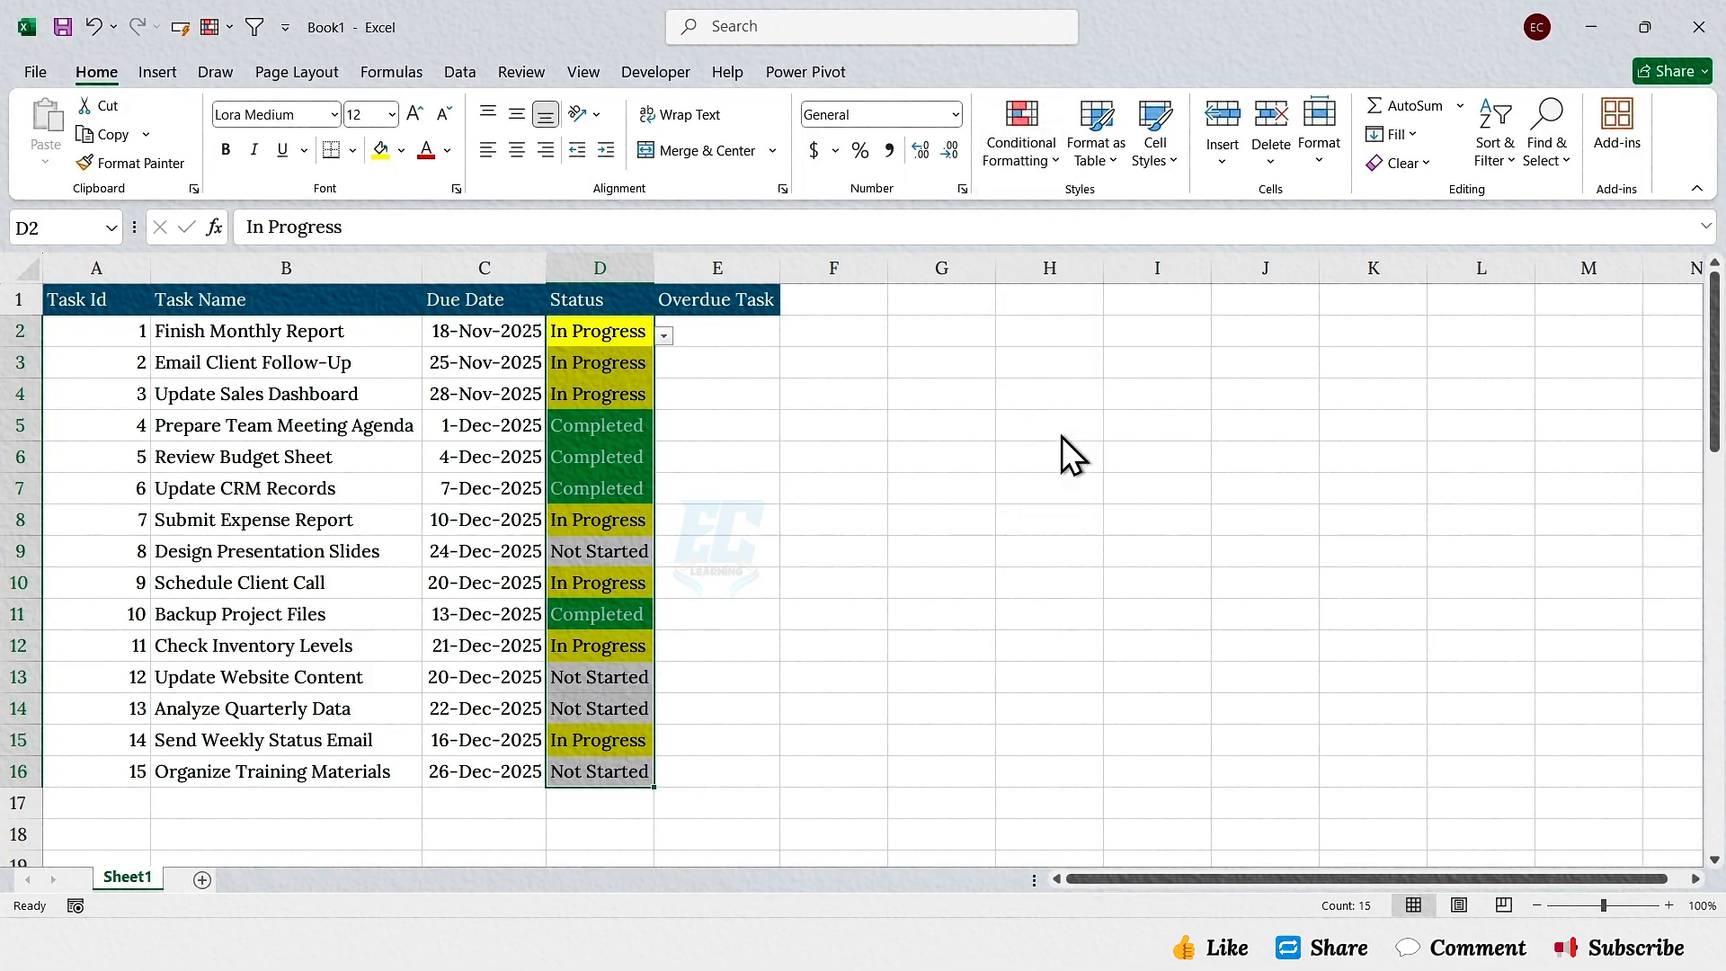
left_click(209, 179)
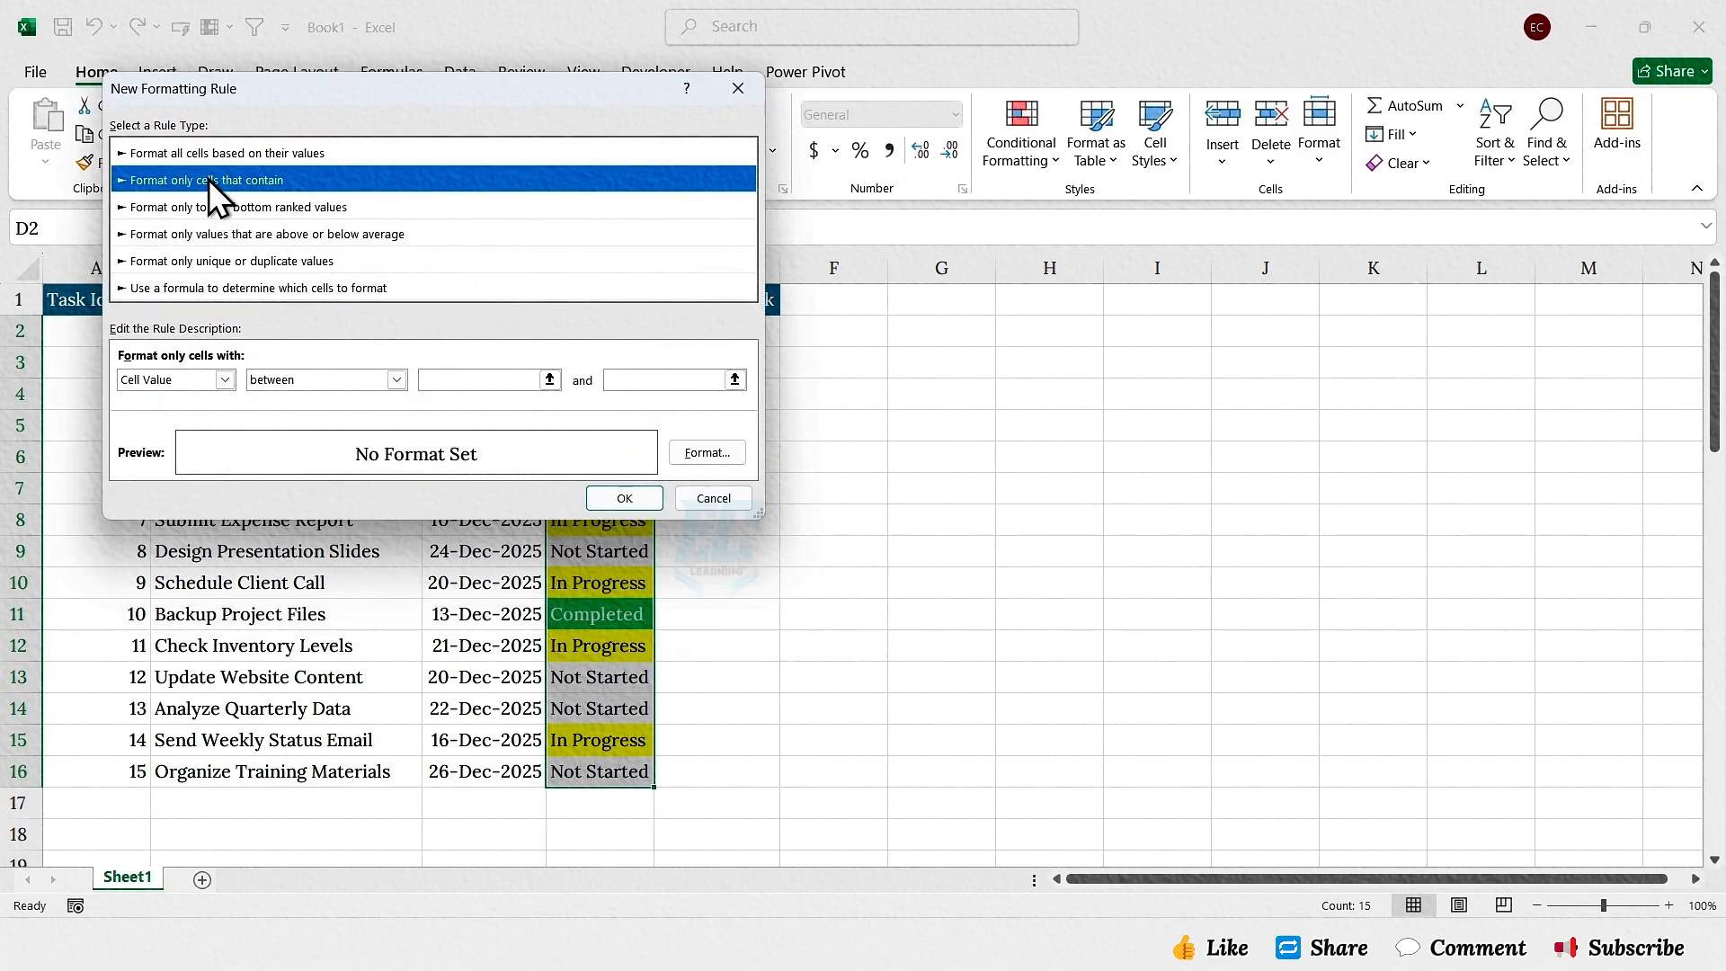
left_click(224, 380)
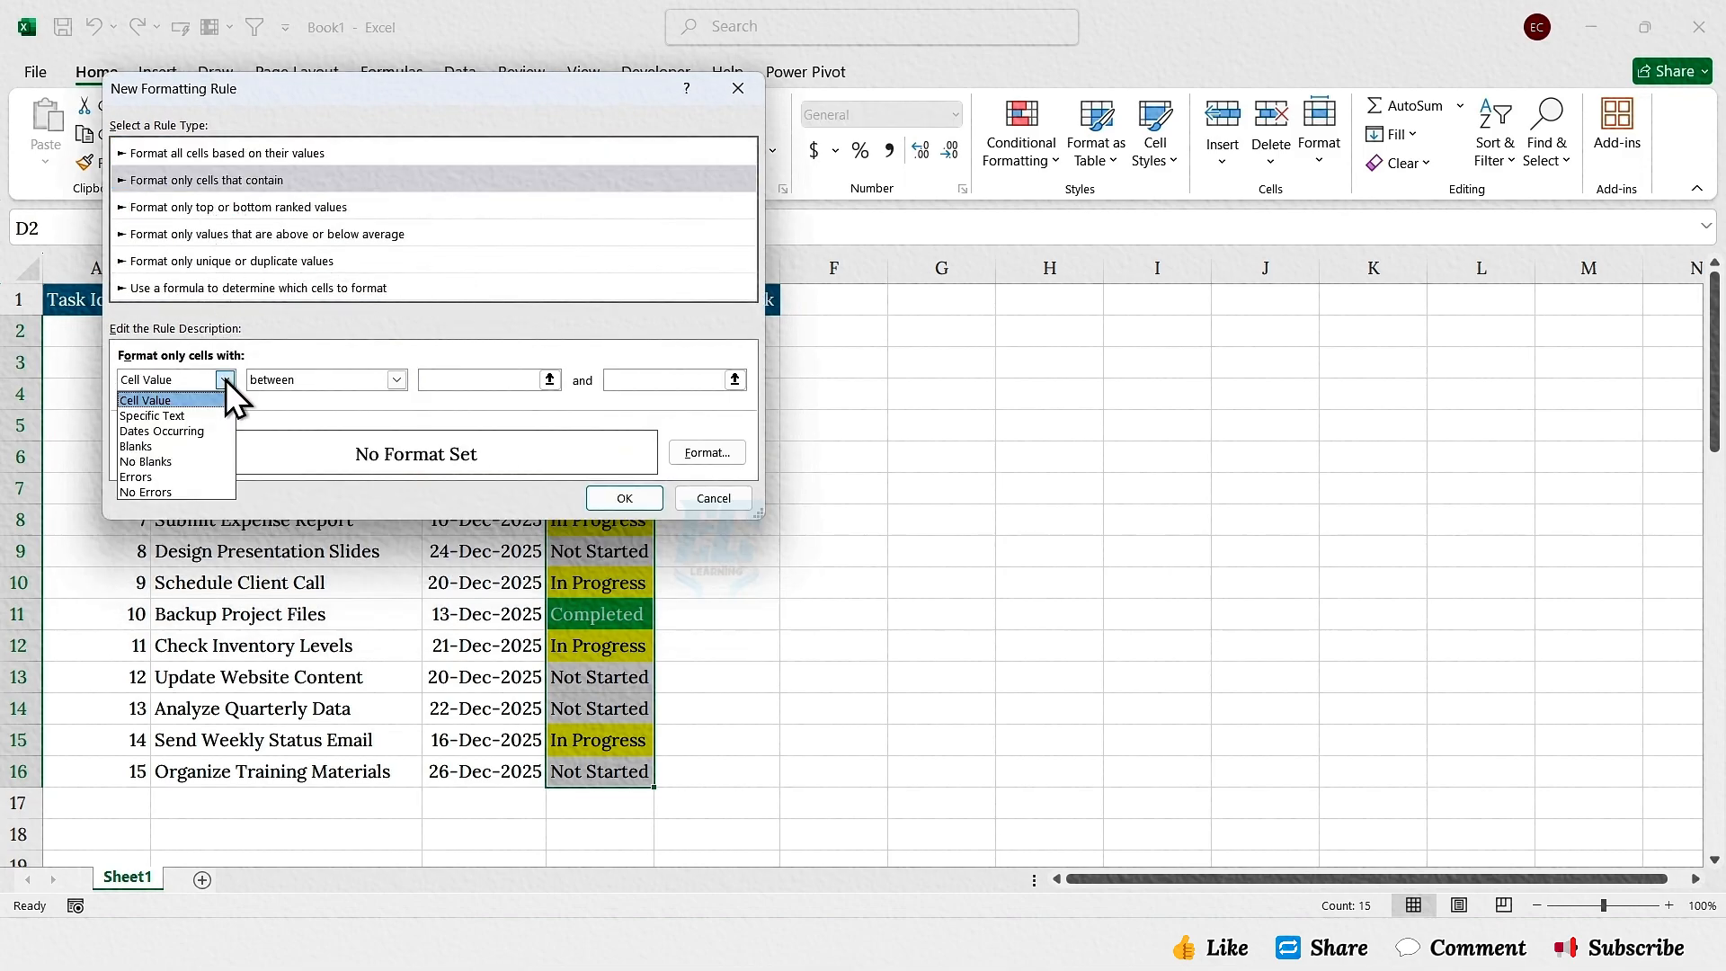
left_click(187, 413)
left_click(420, 382)
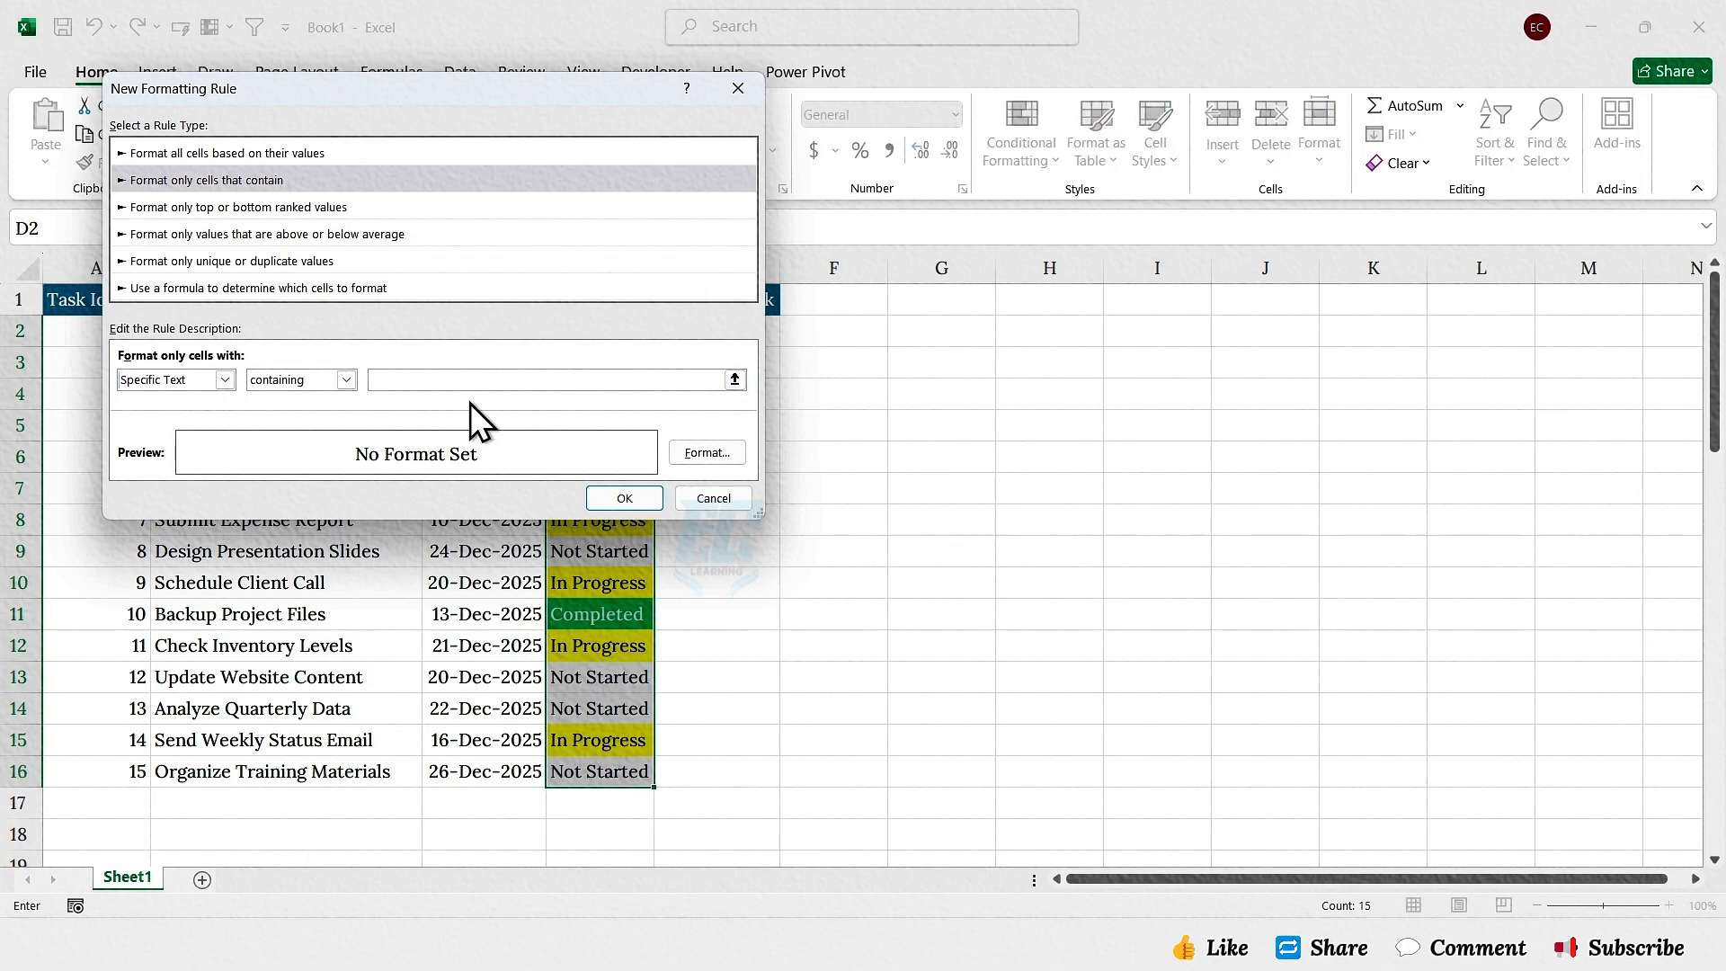
type("Not Started")
Step: Give the Not Started rule a red fill with white font and apply it to the Status cells
left_click(705, 452)
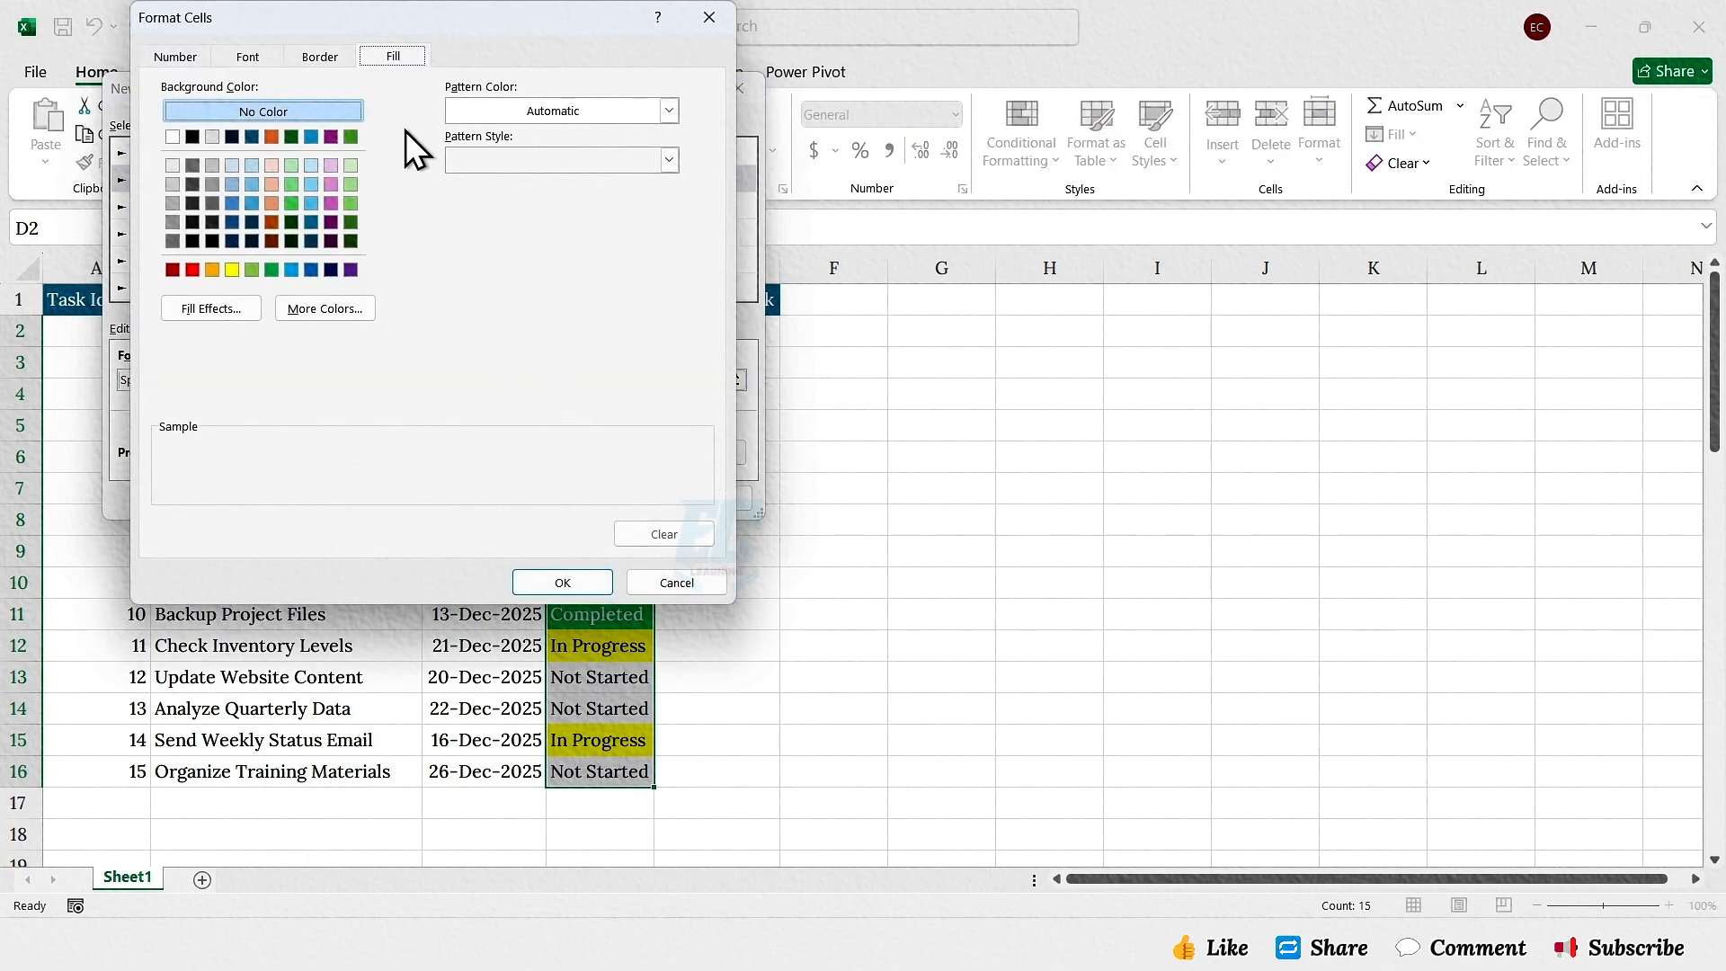
left_click(193, 269)
left_click(248, 56)
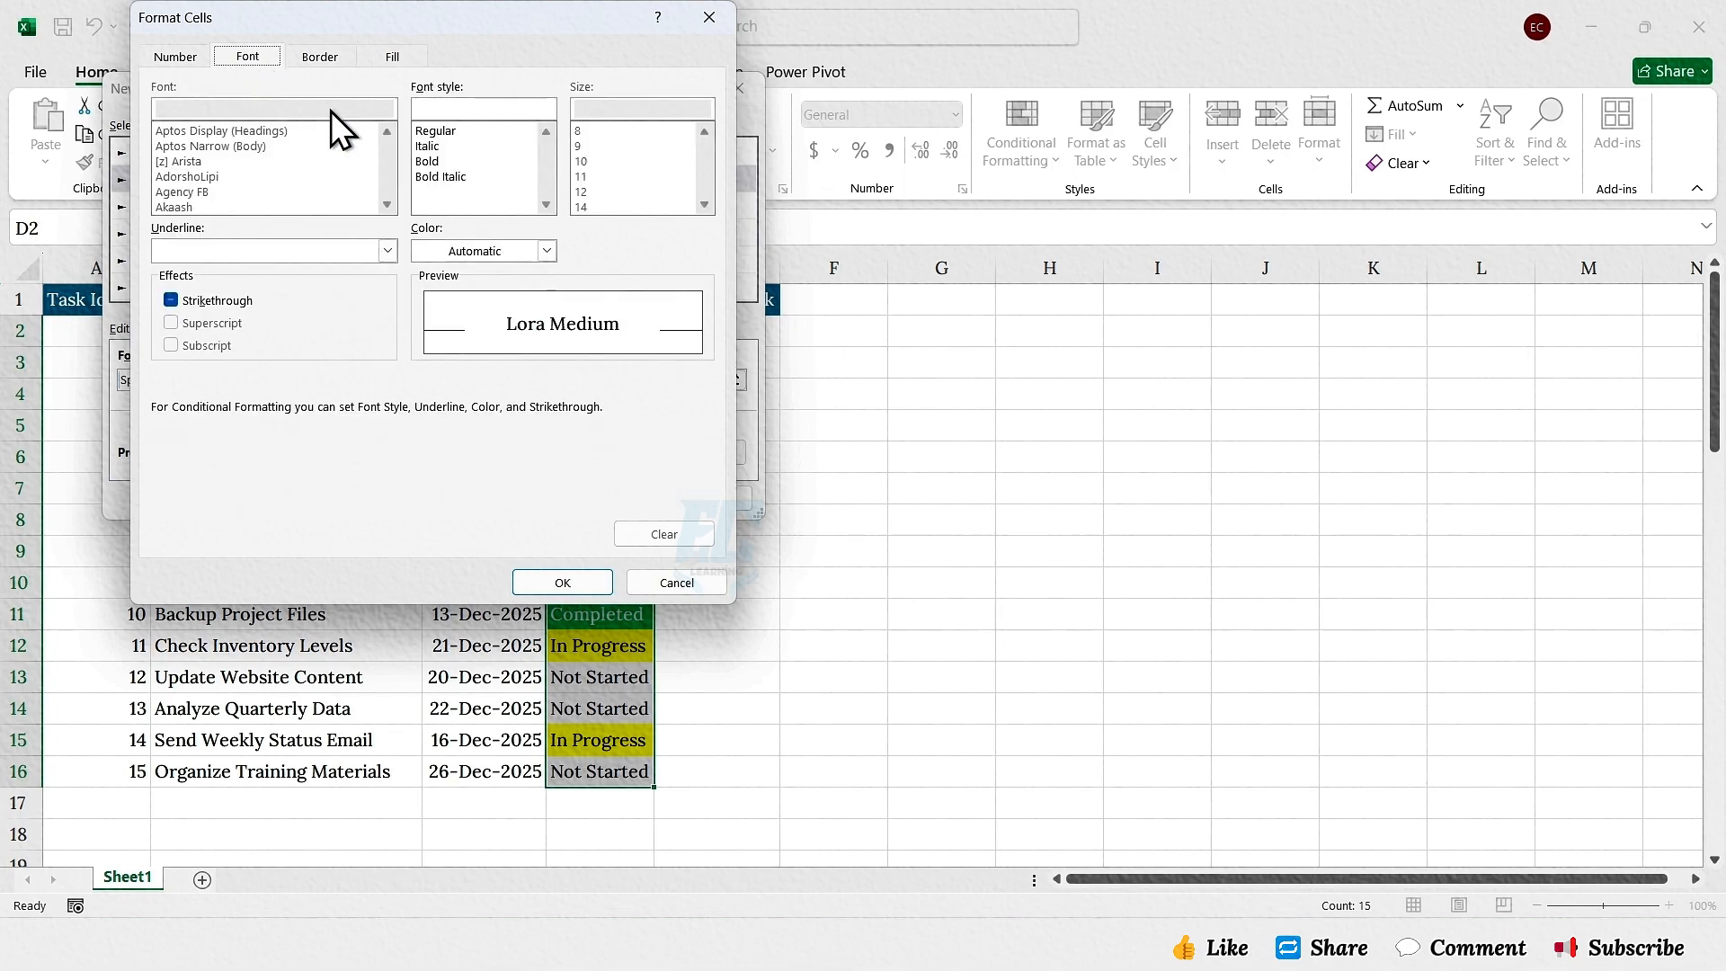
left_click(545, 252)
left_click(428, 340)
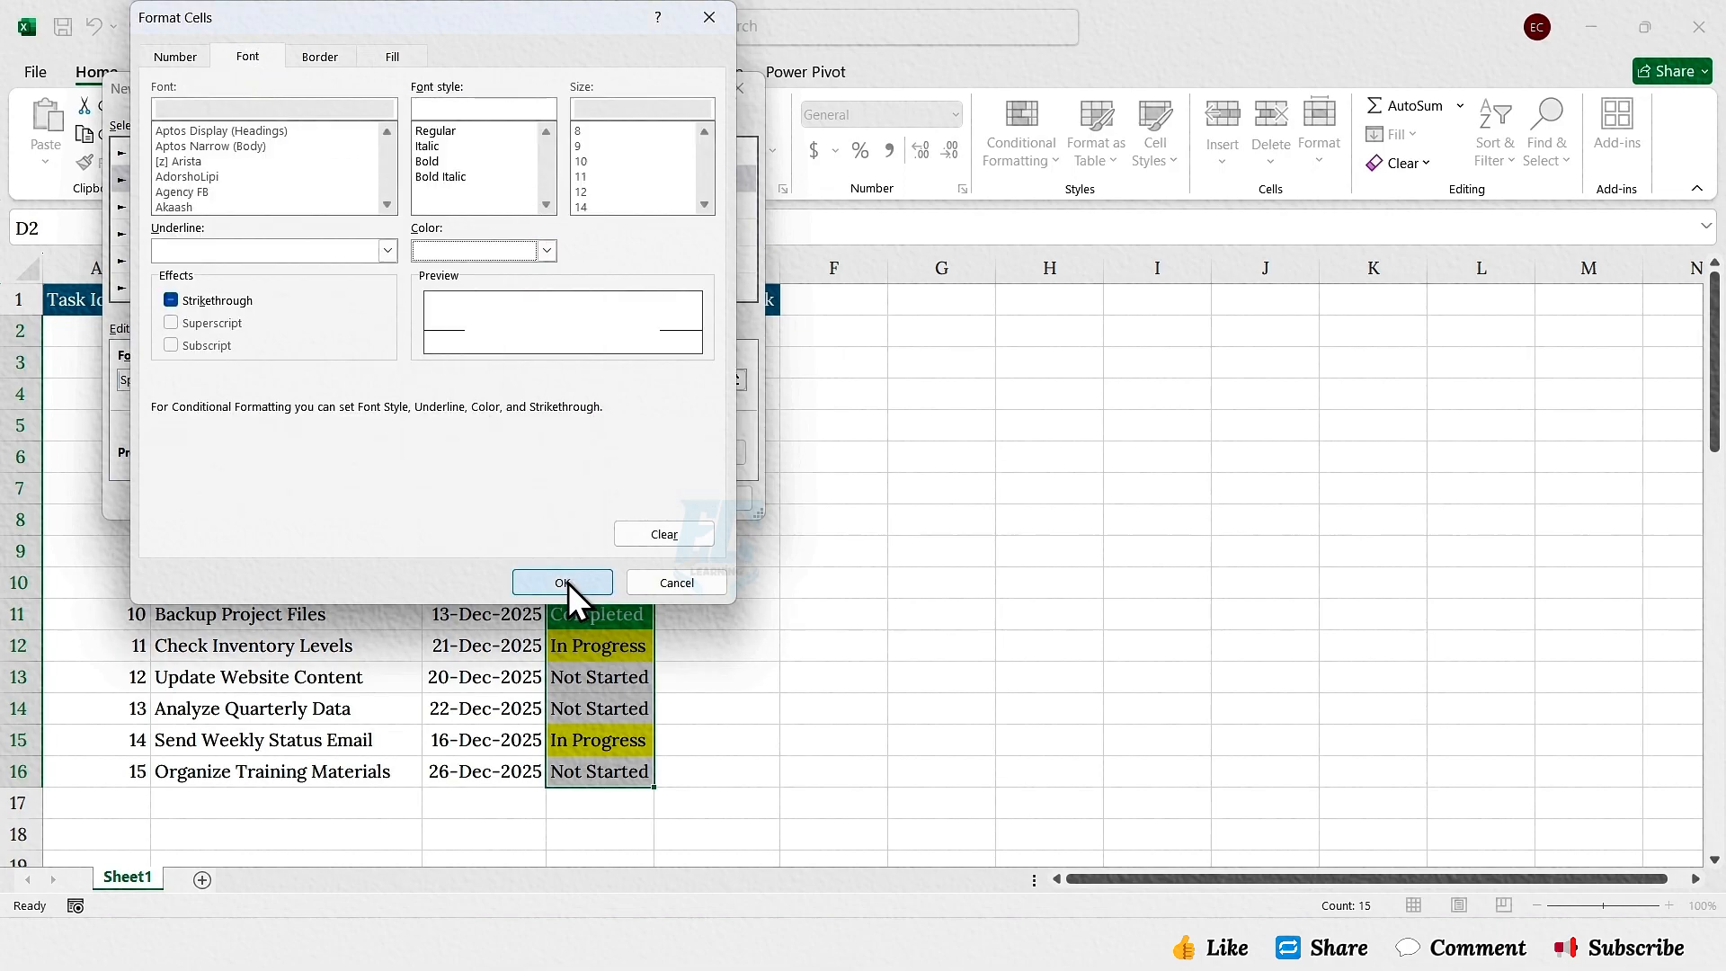
left_click(568, 582)
left_click(611, 494)
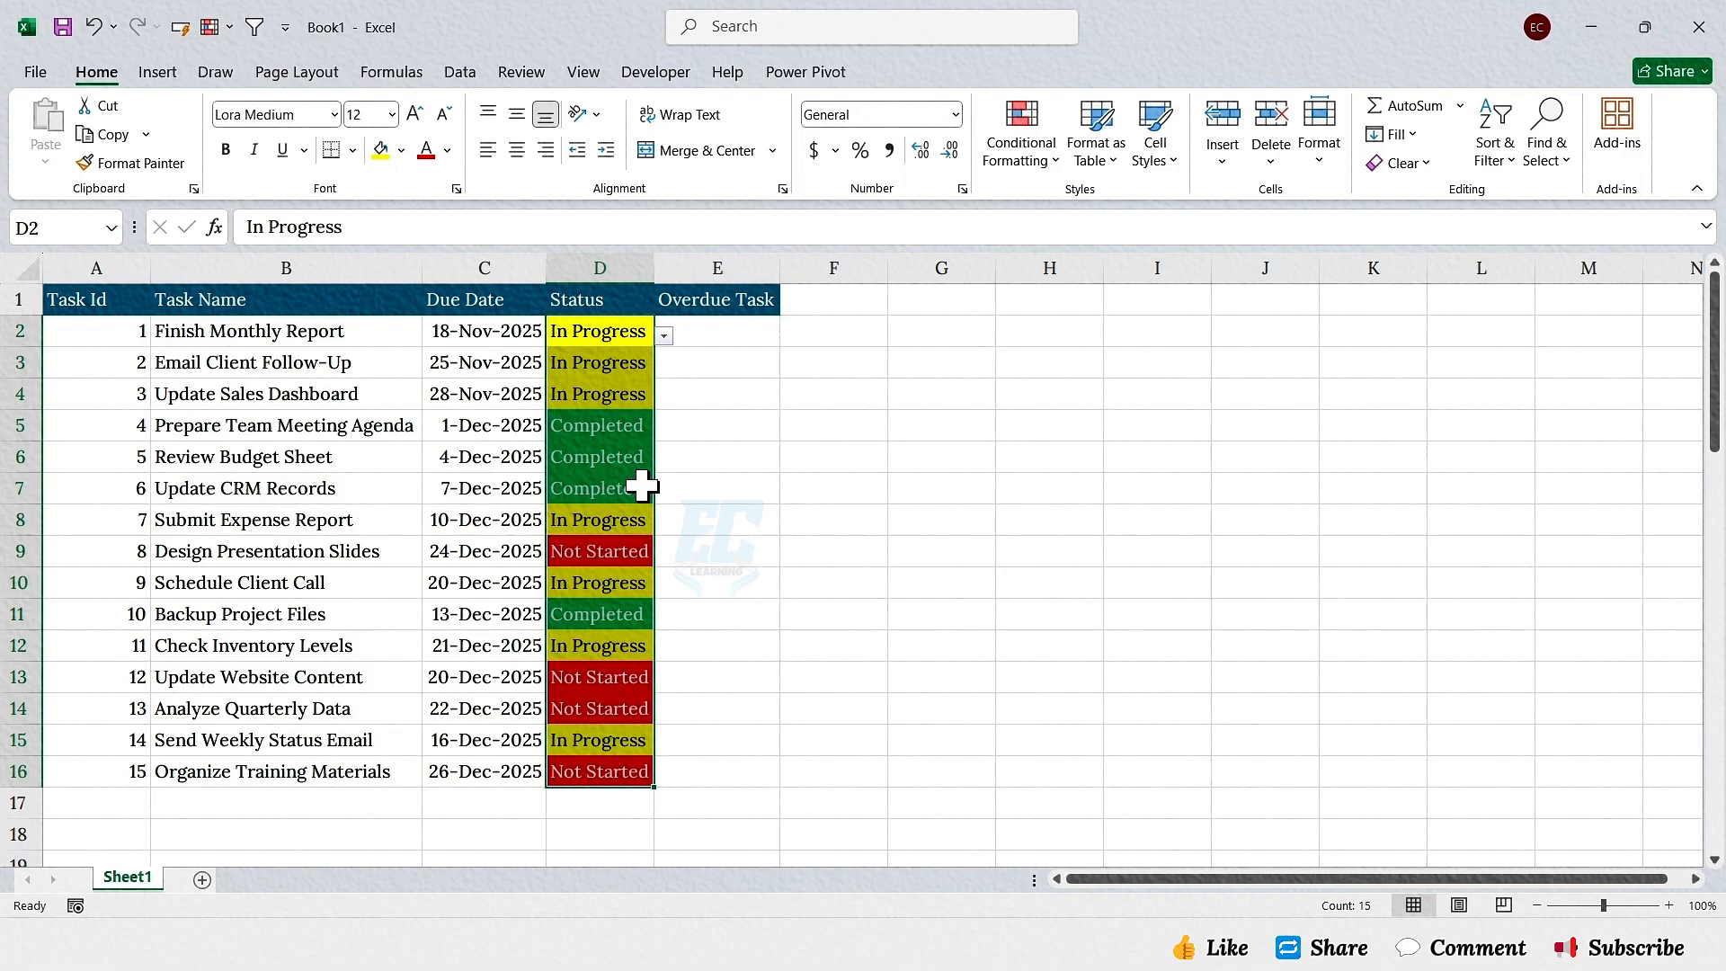
Step: Enter the overdue formula =IF(AND(D2<>"Completed",C2<TODAY()), "Overdue","") in cell E2
left_click(729, 299)
left_click(743, 338)
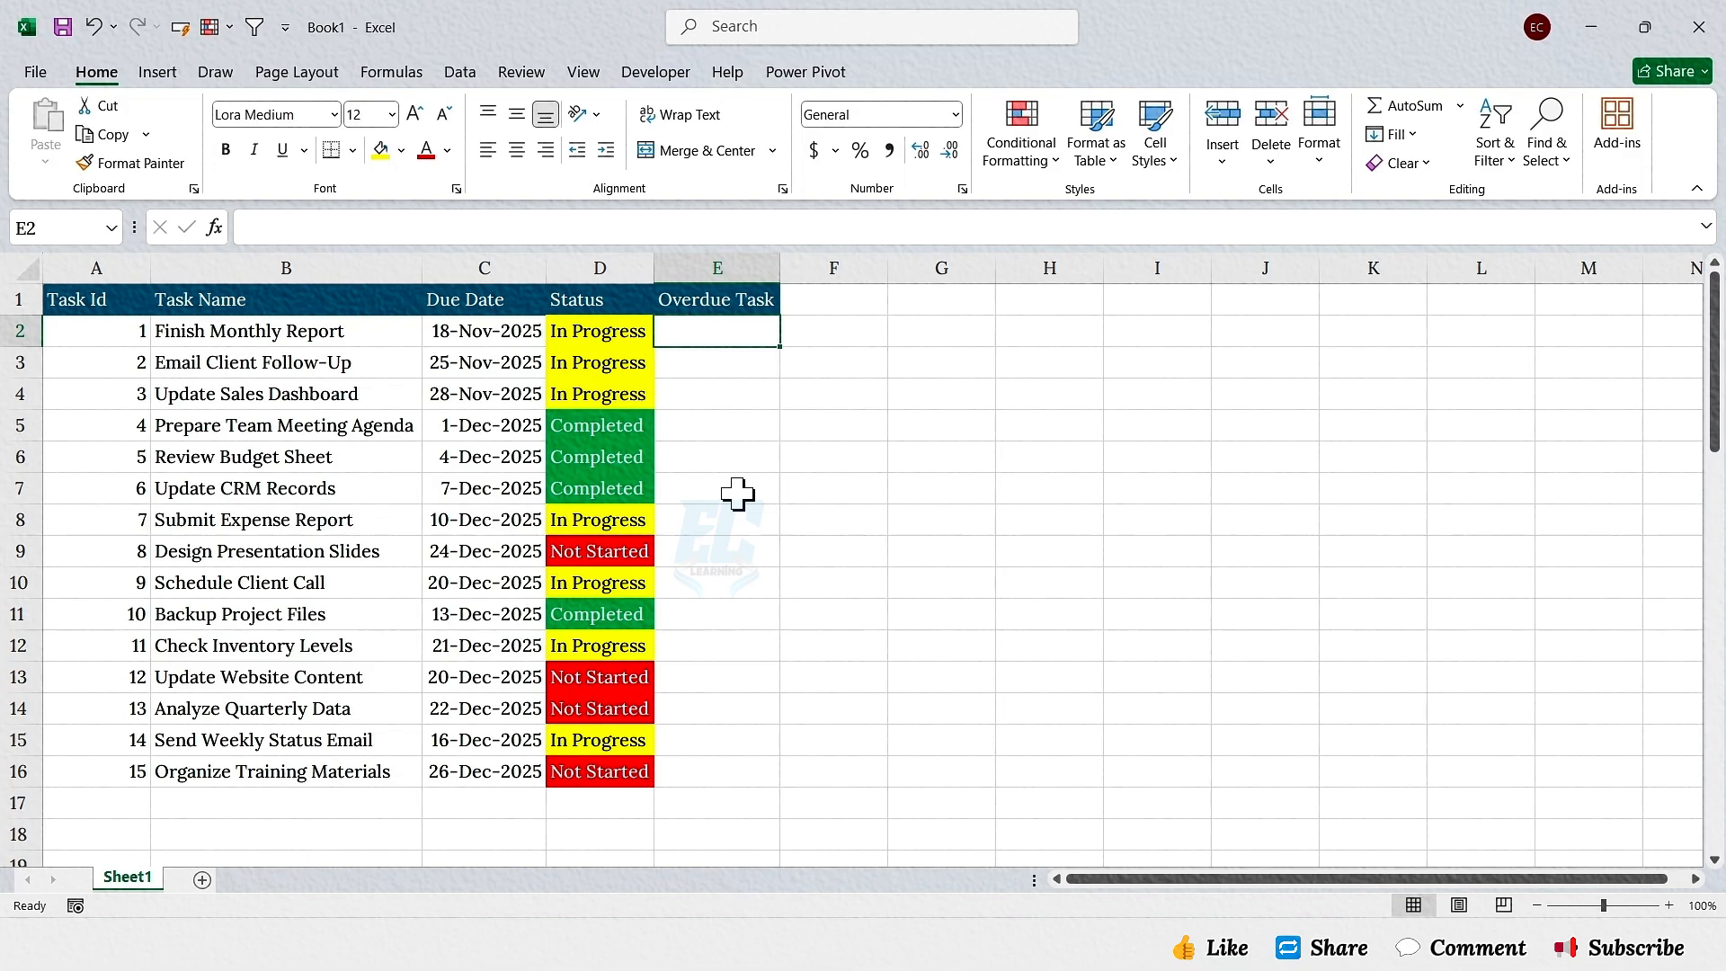
type("=IF(")
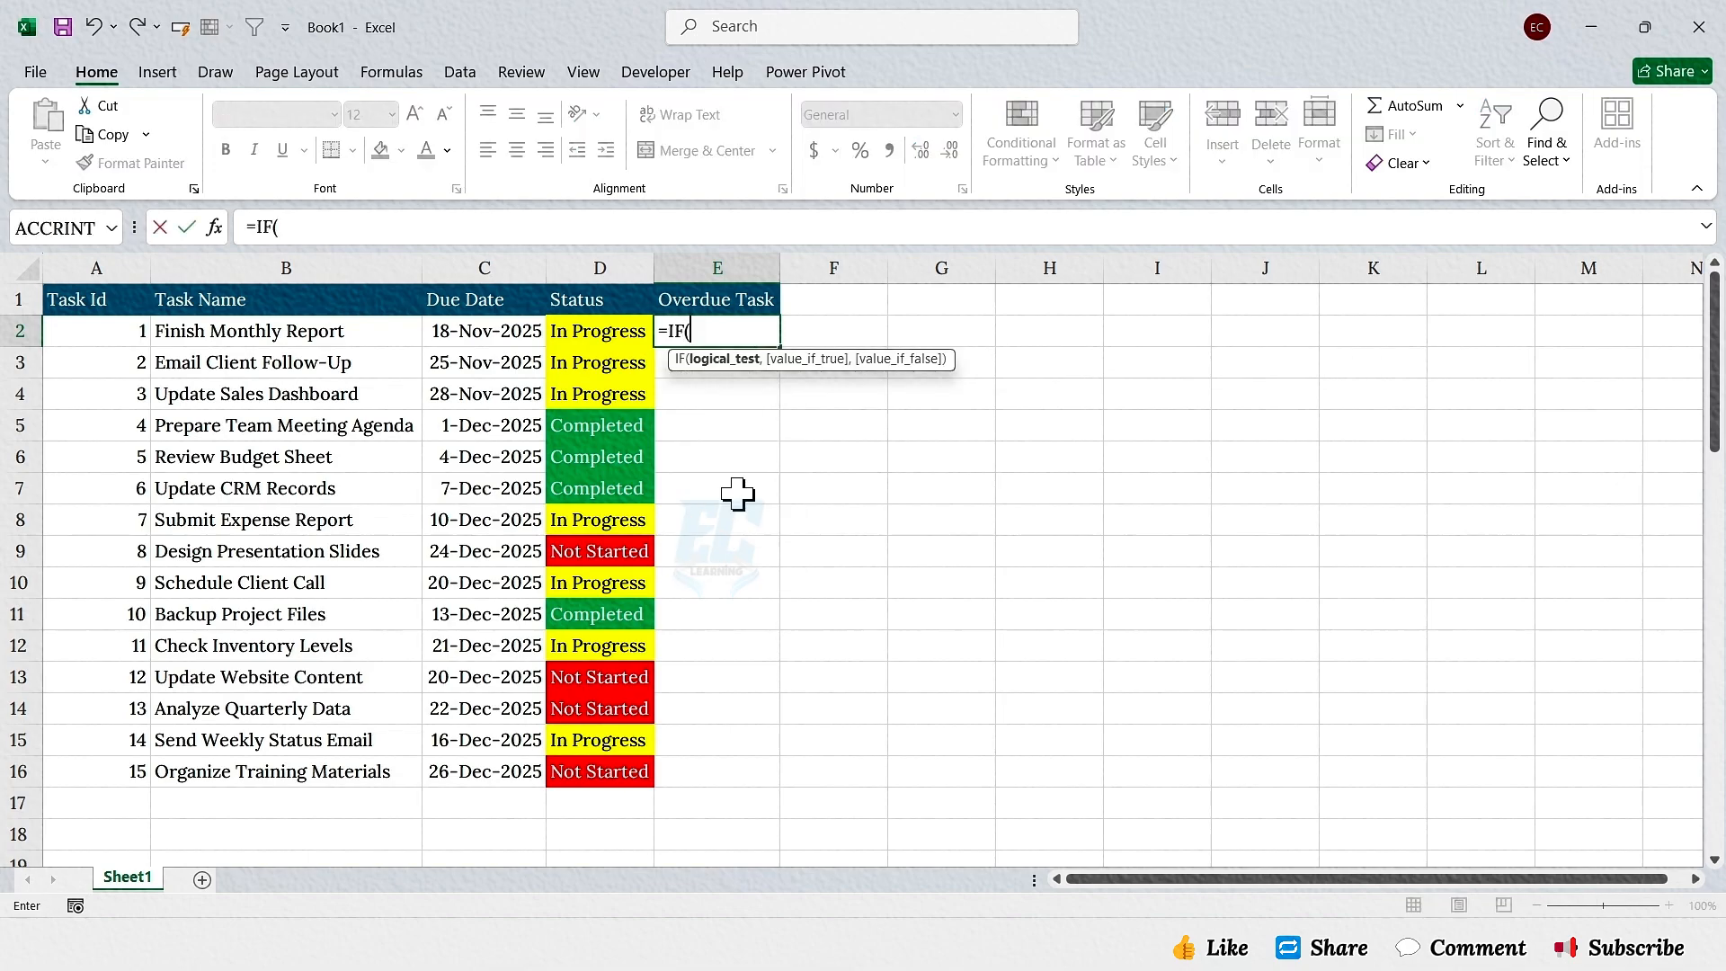
type("and")
key("Tab")
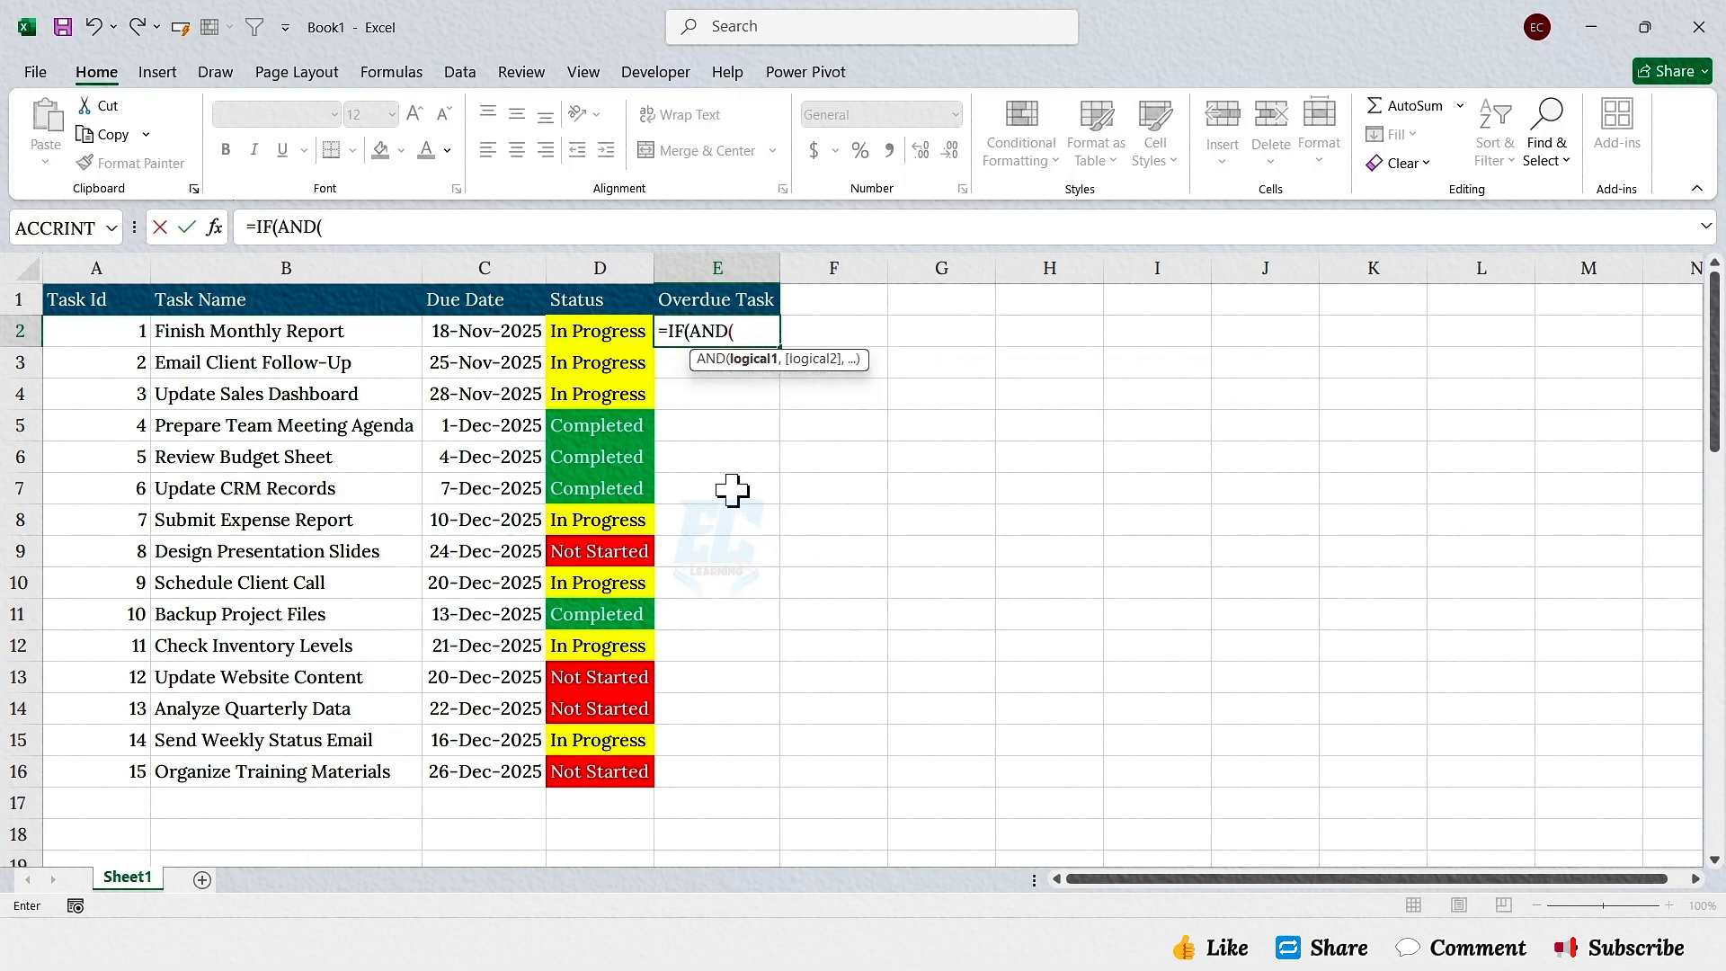
left_click(624, 334)
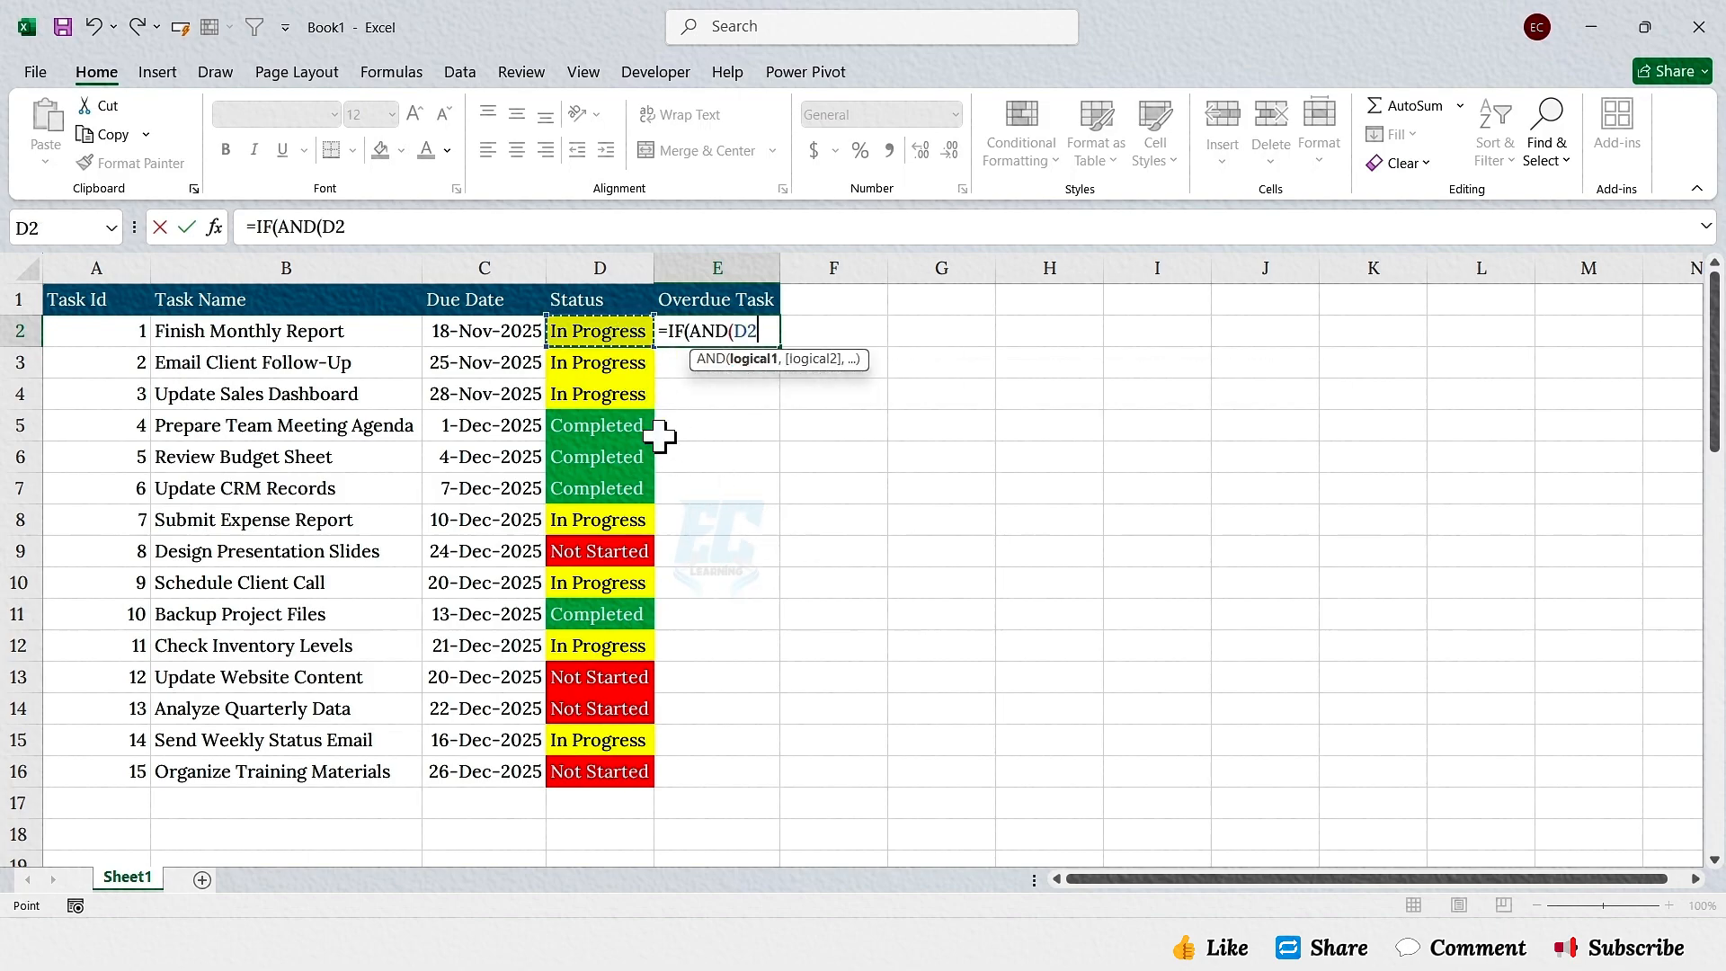
type("<>\"Complet")
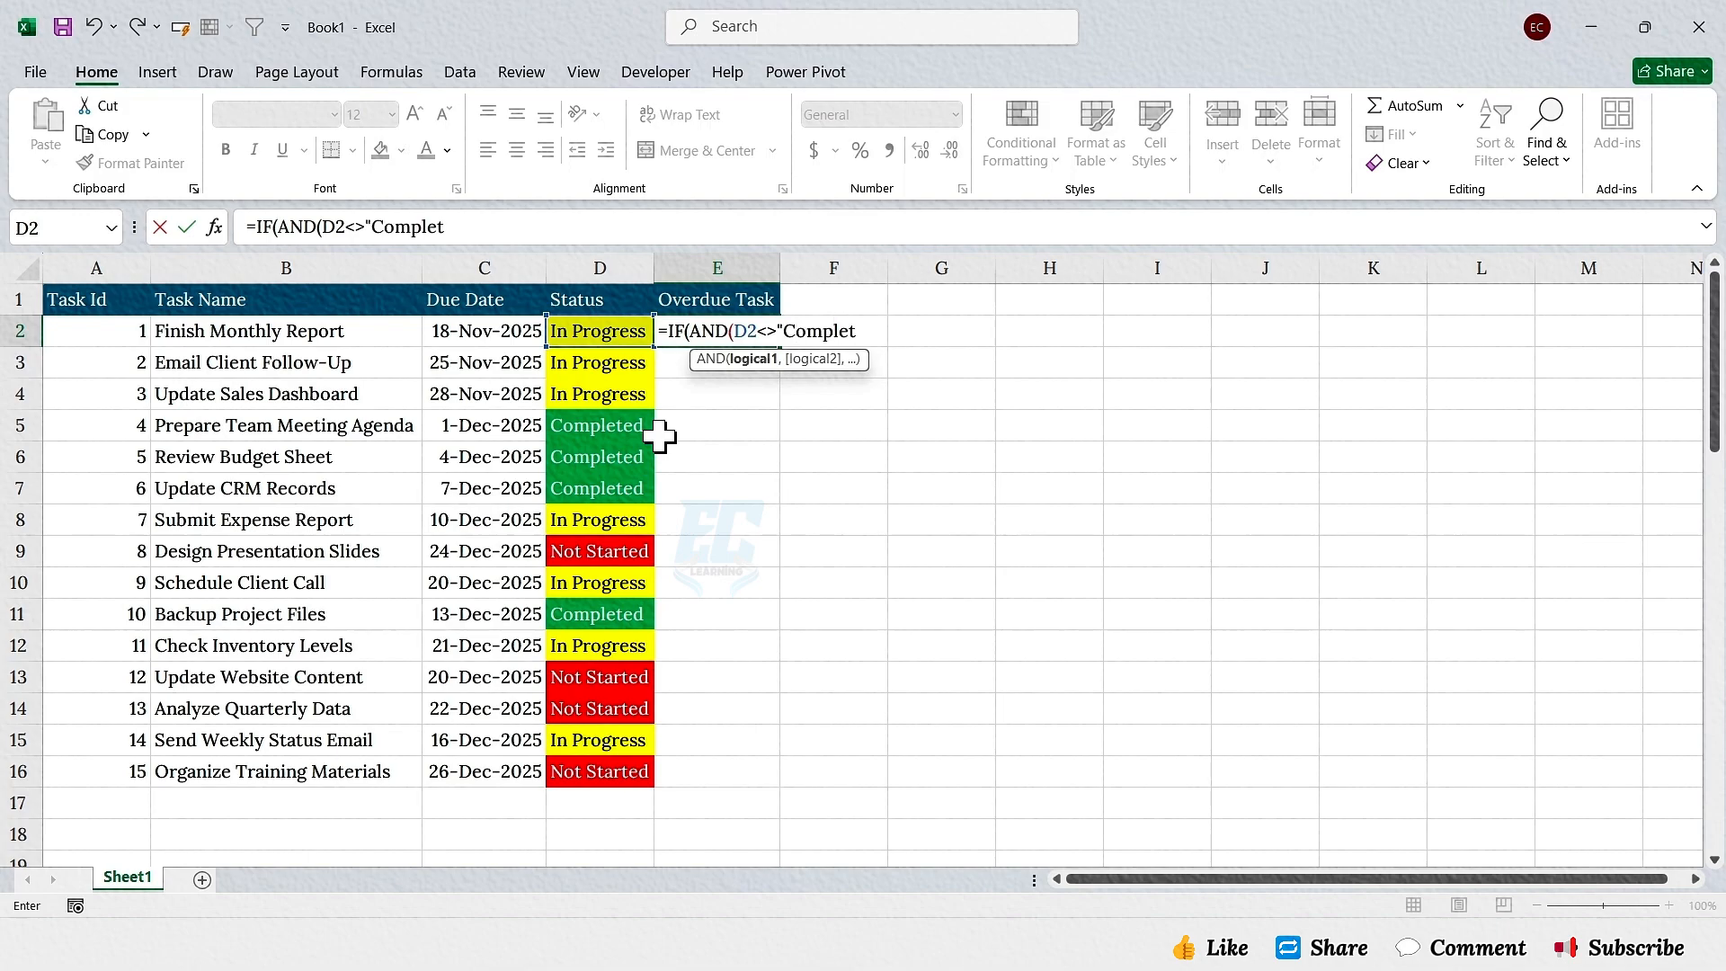
type("ed\",")
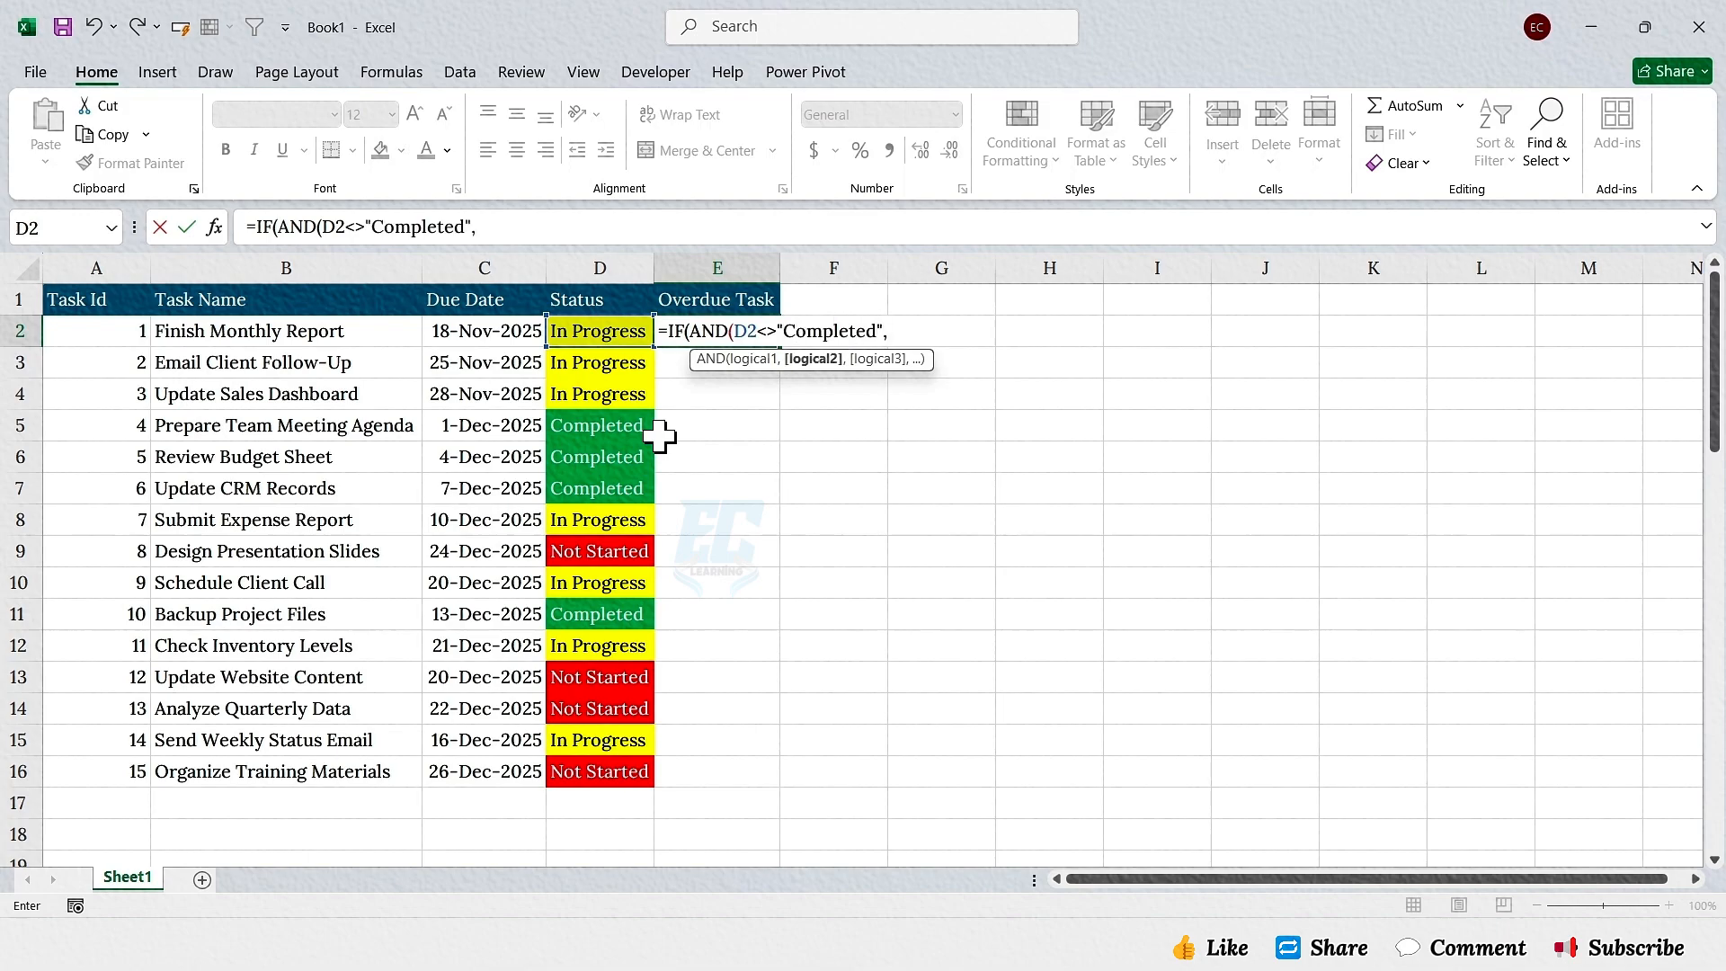
left_click(504, 334)
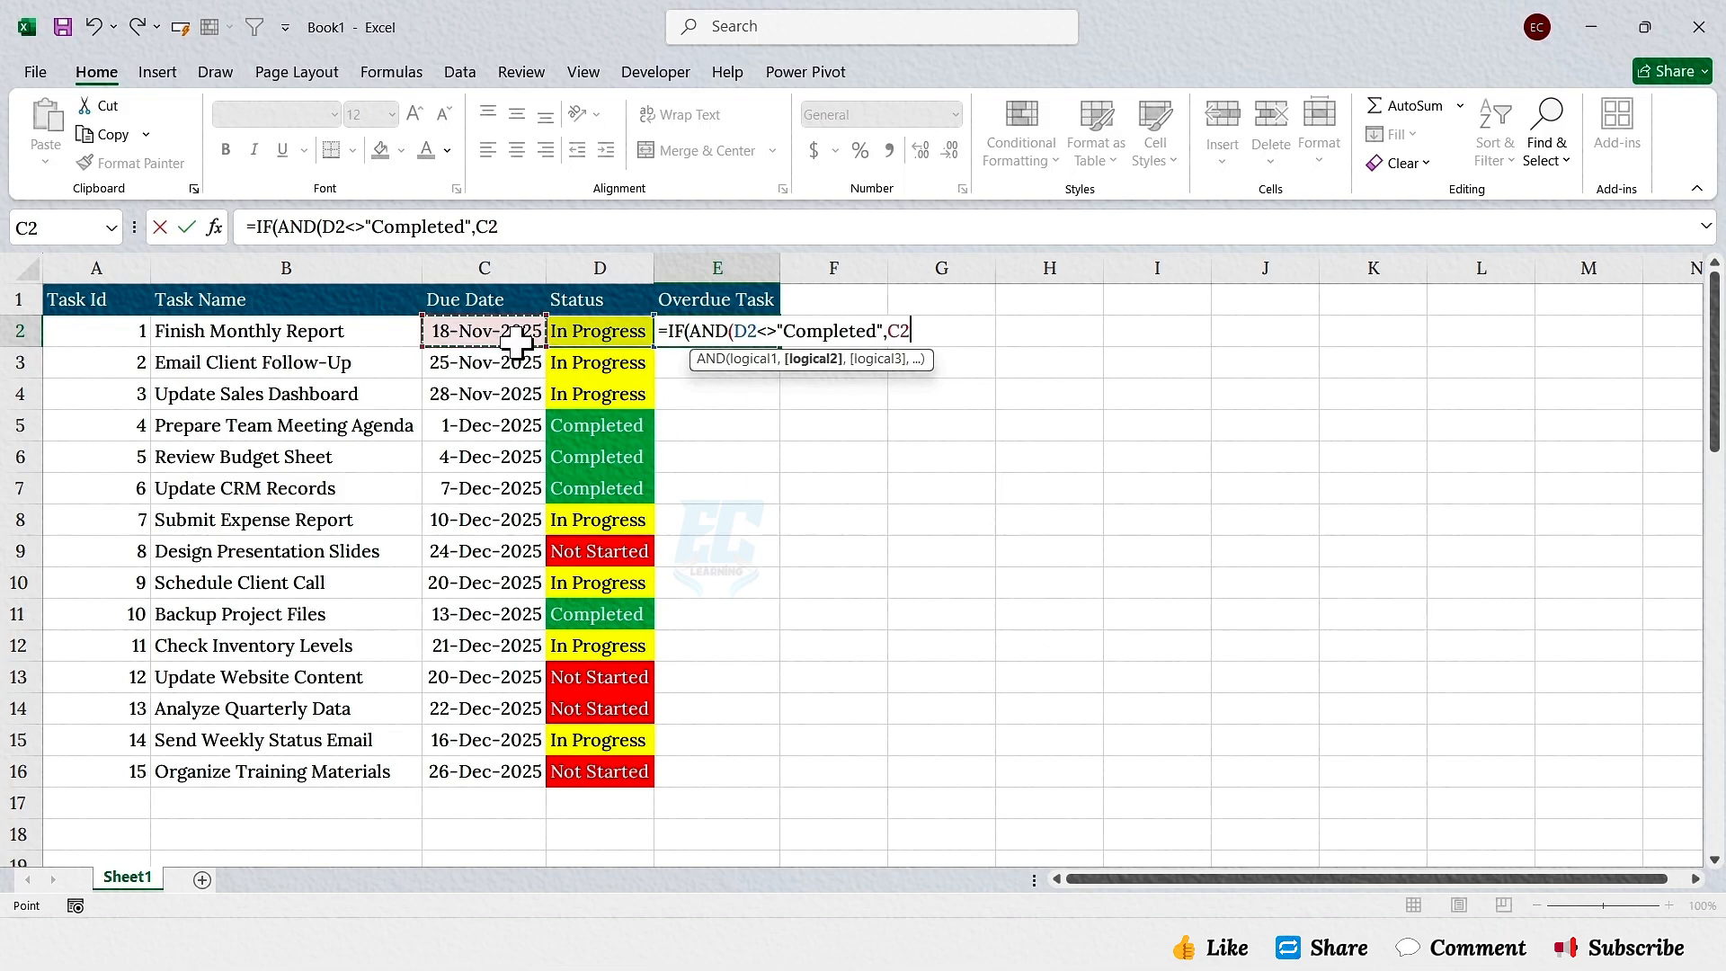
type("<today")
key("Tab")
type("))")
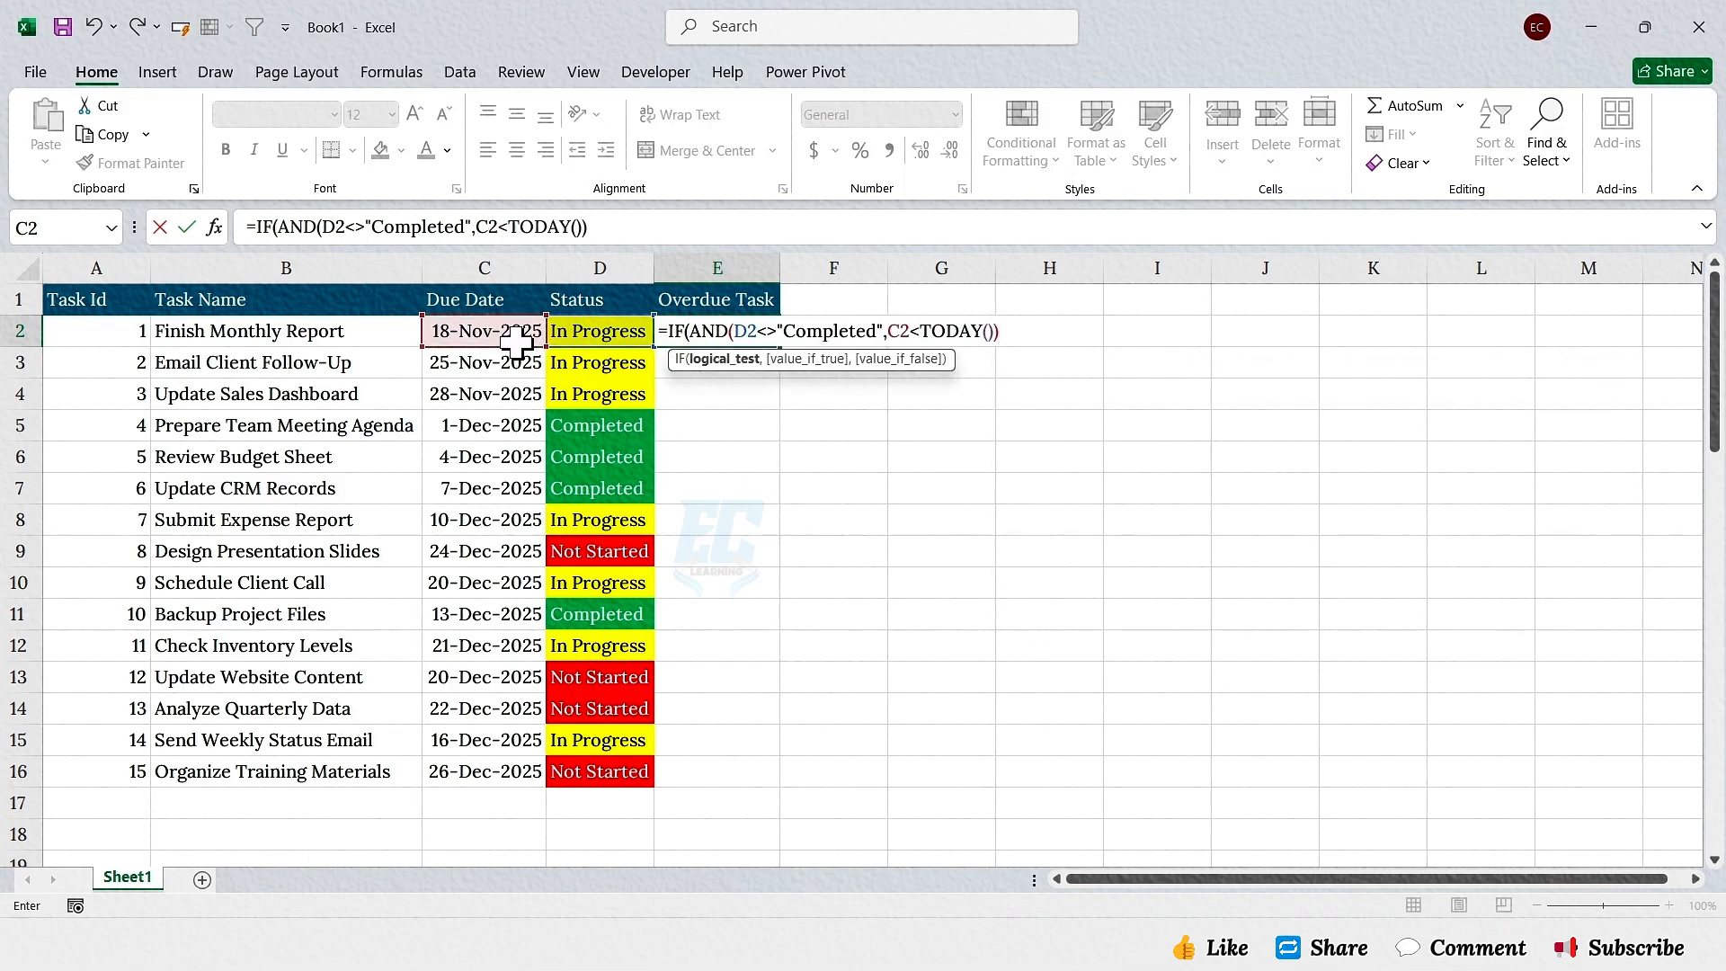
type(", ")
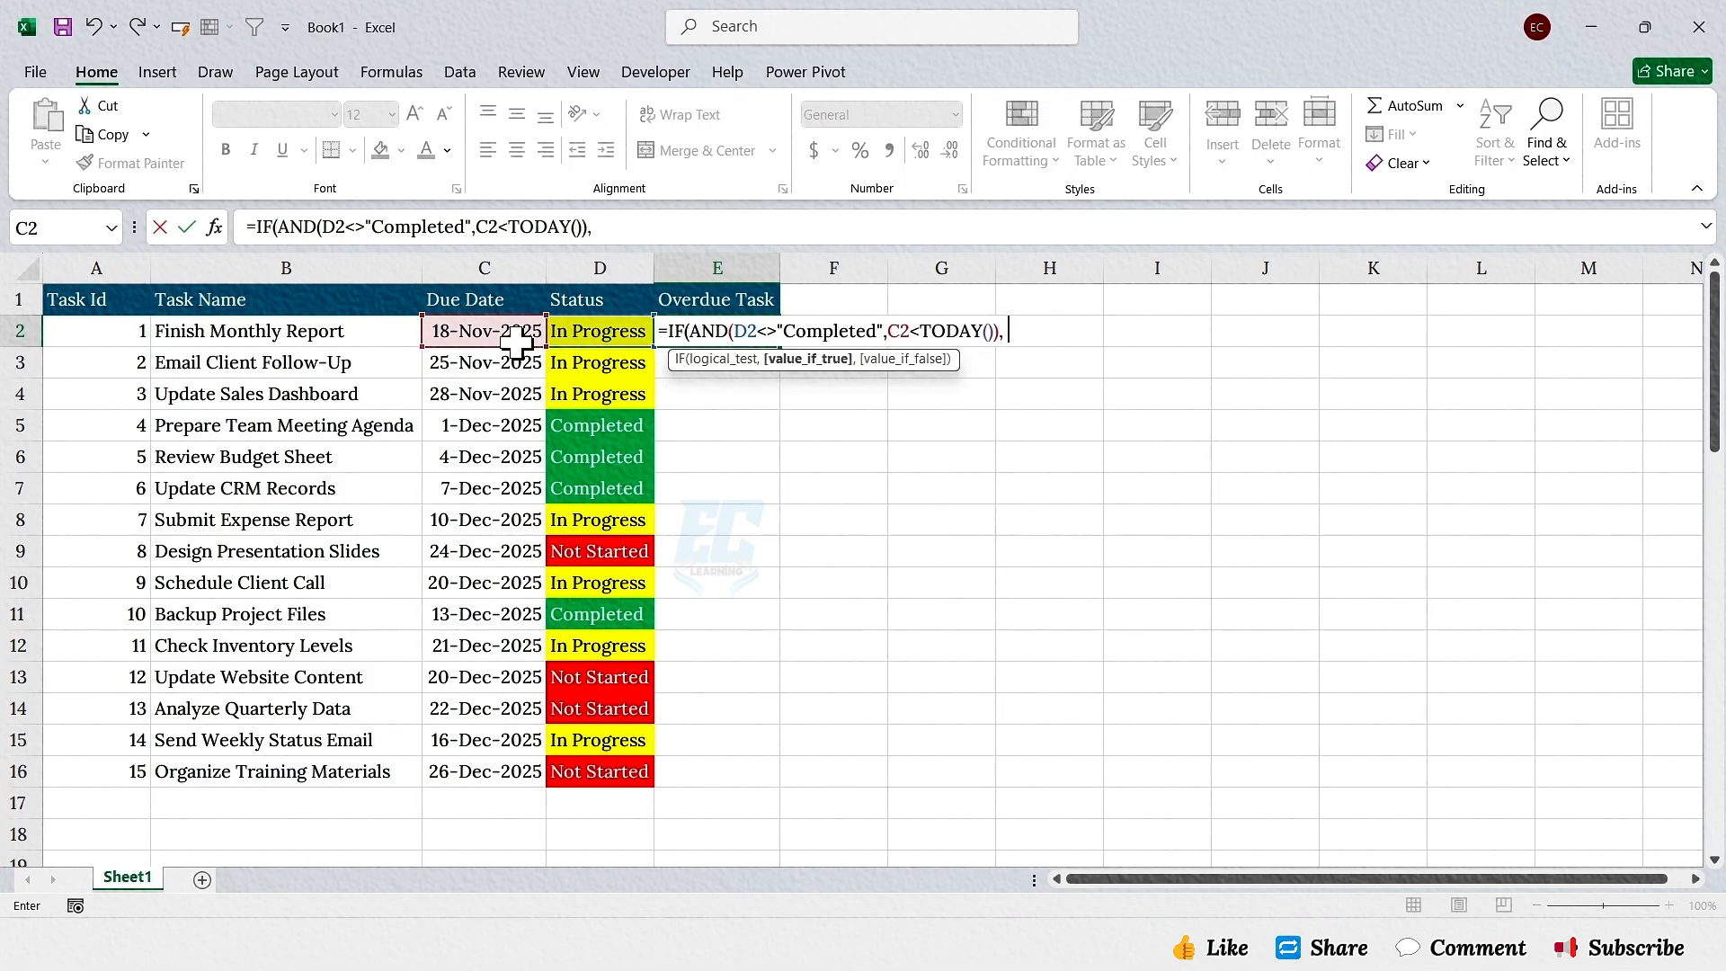
type("\"Overdue\",\"\"")
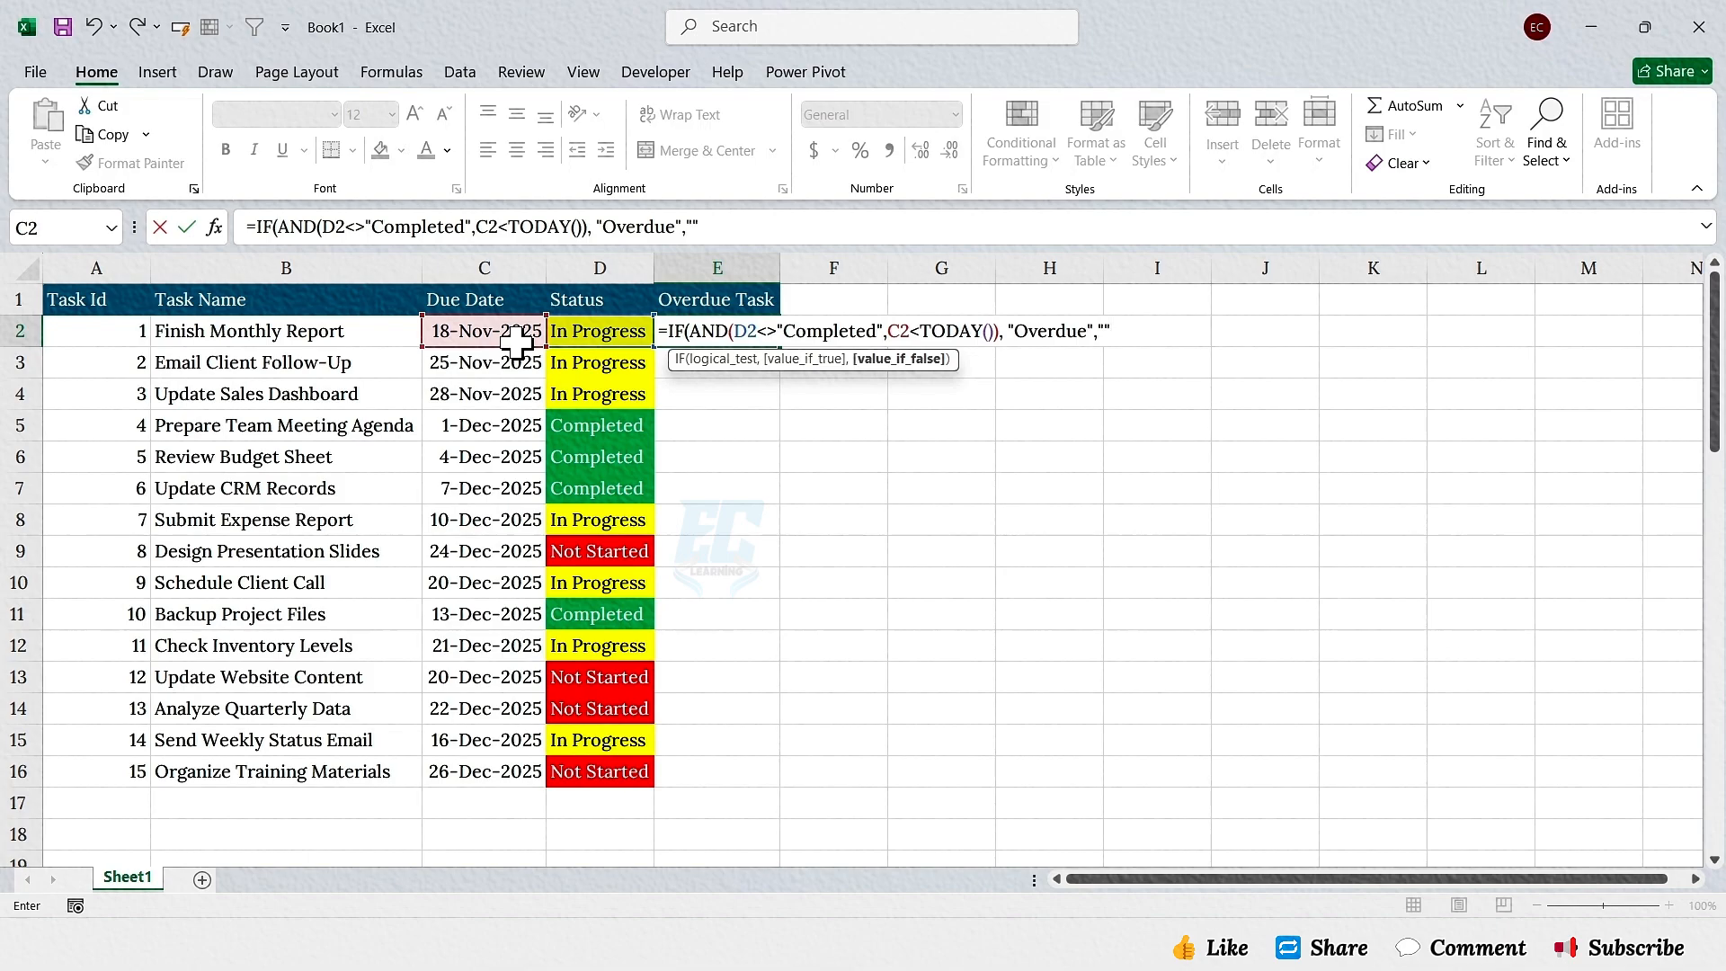
type(")")
key("Return")
Step: Fill the overdue formula from E2 down the Overdue Task column to E16 and deselect the range
left_click(719, 332)
double_click(780, 346)
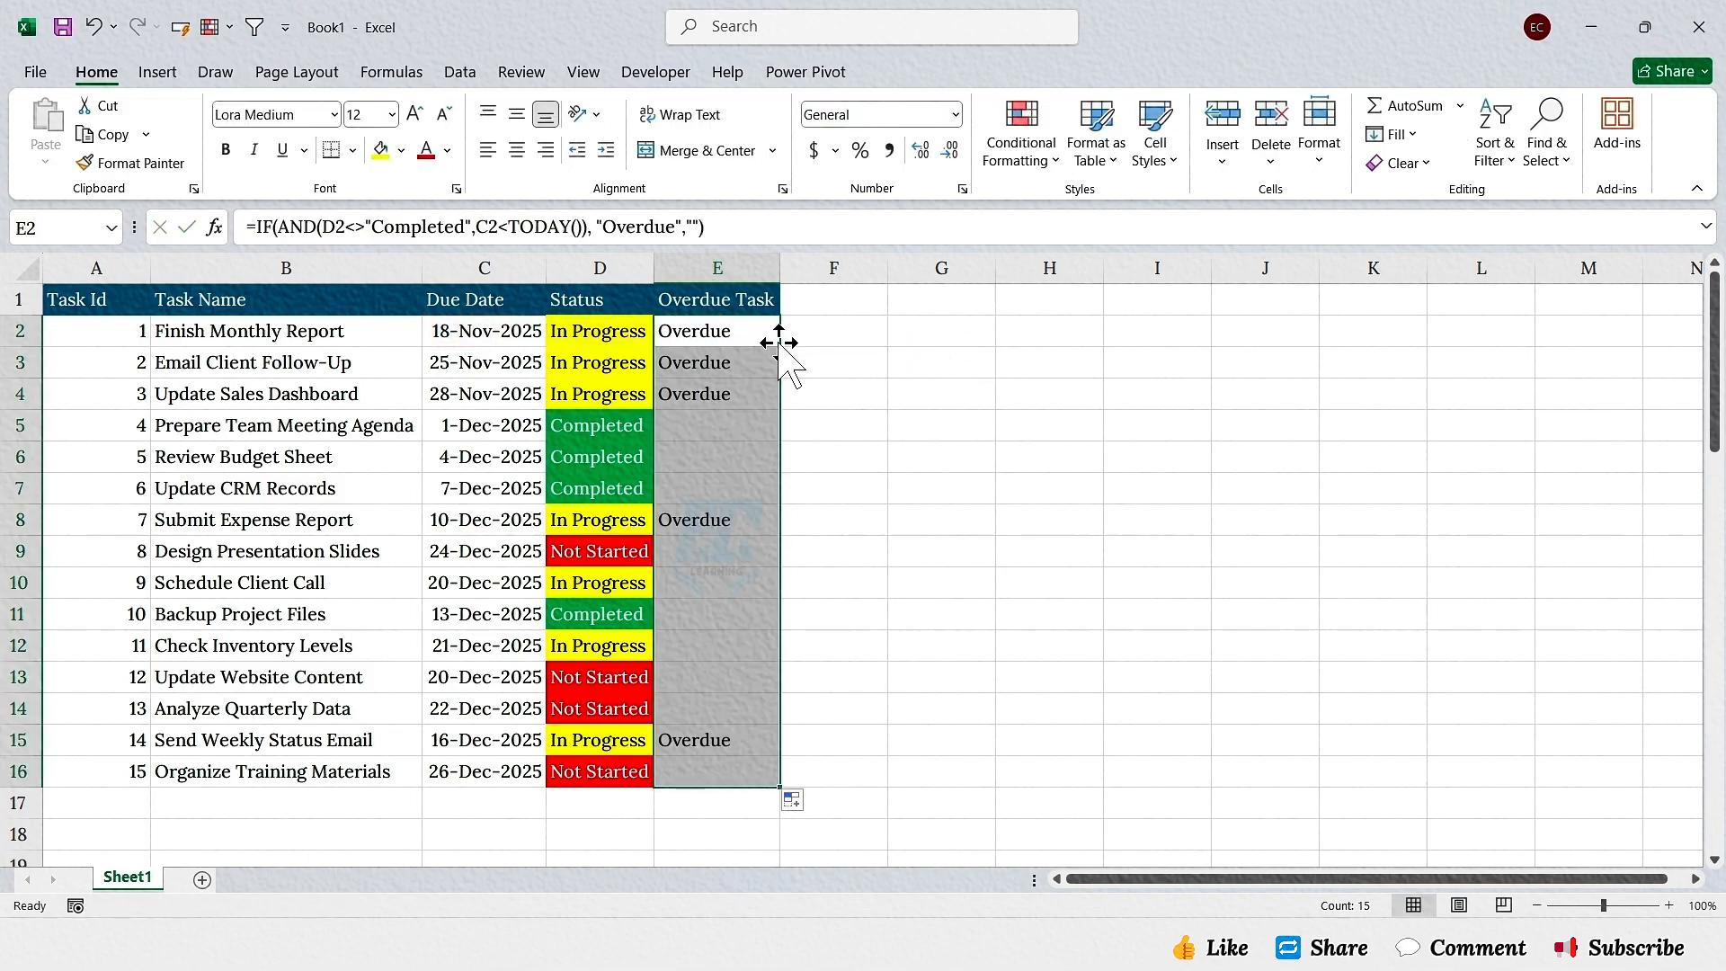
left_click(768, 307)
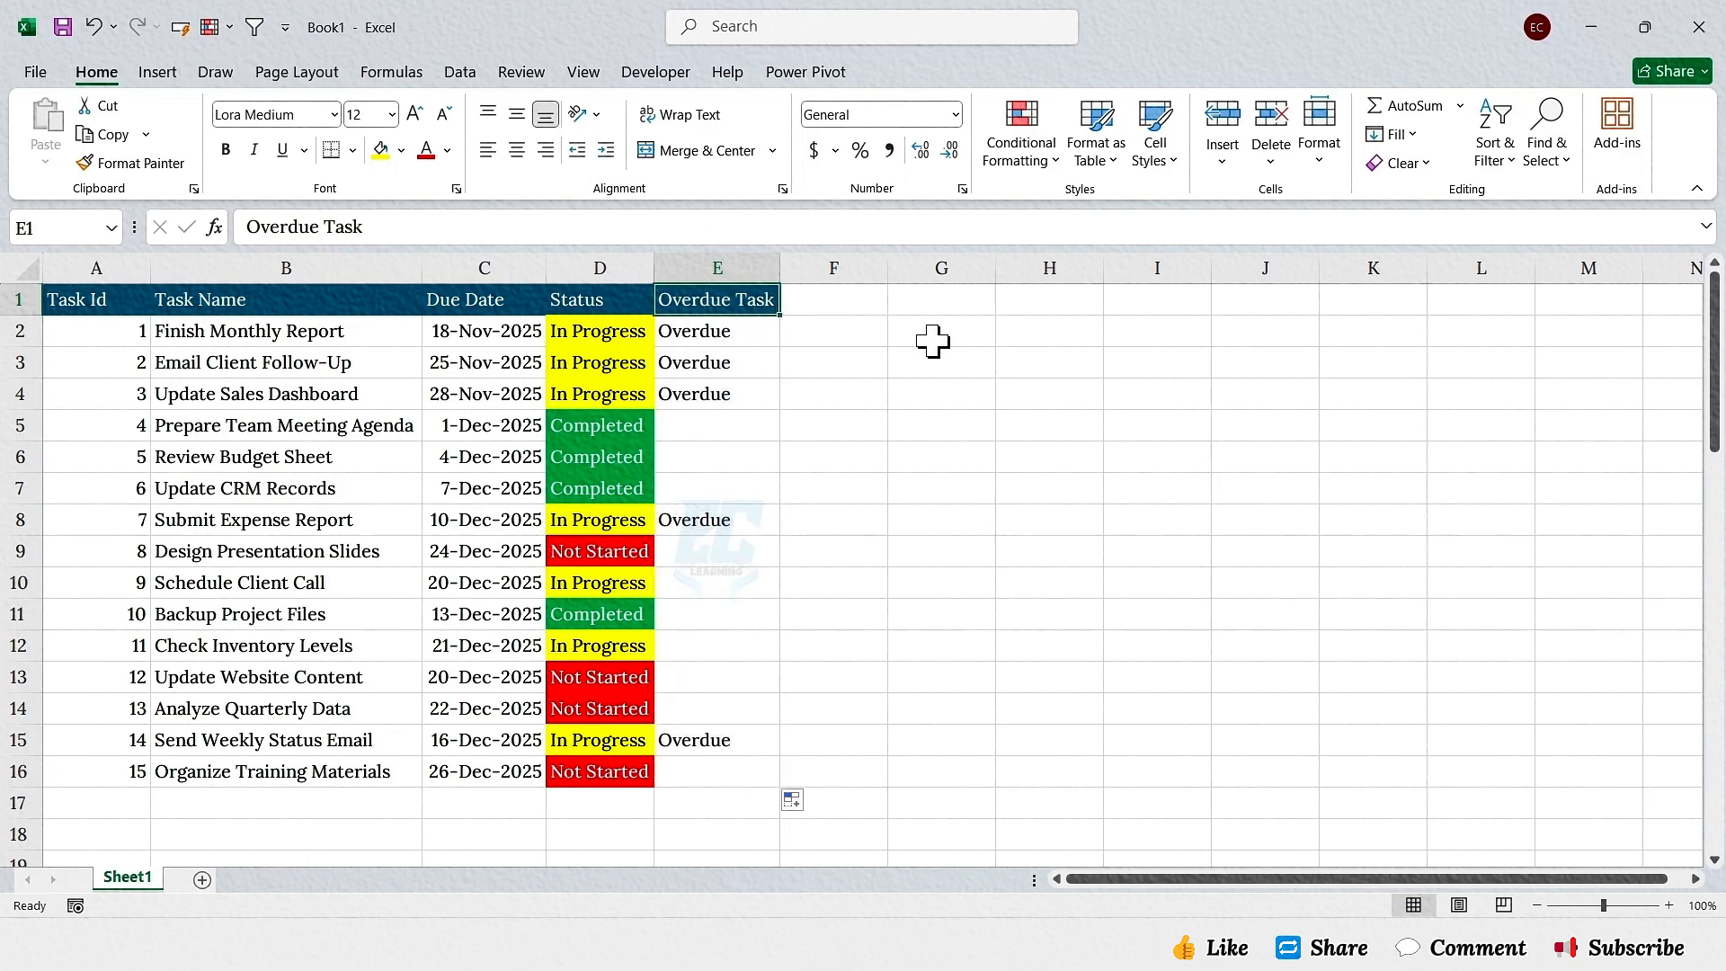
left_click(962, 363)
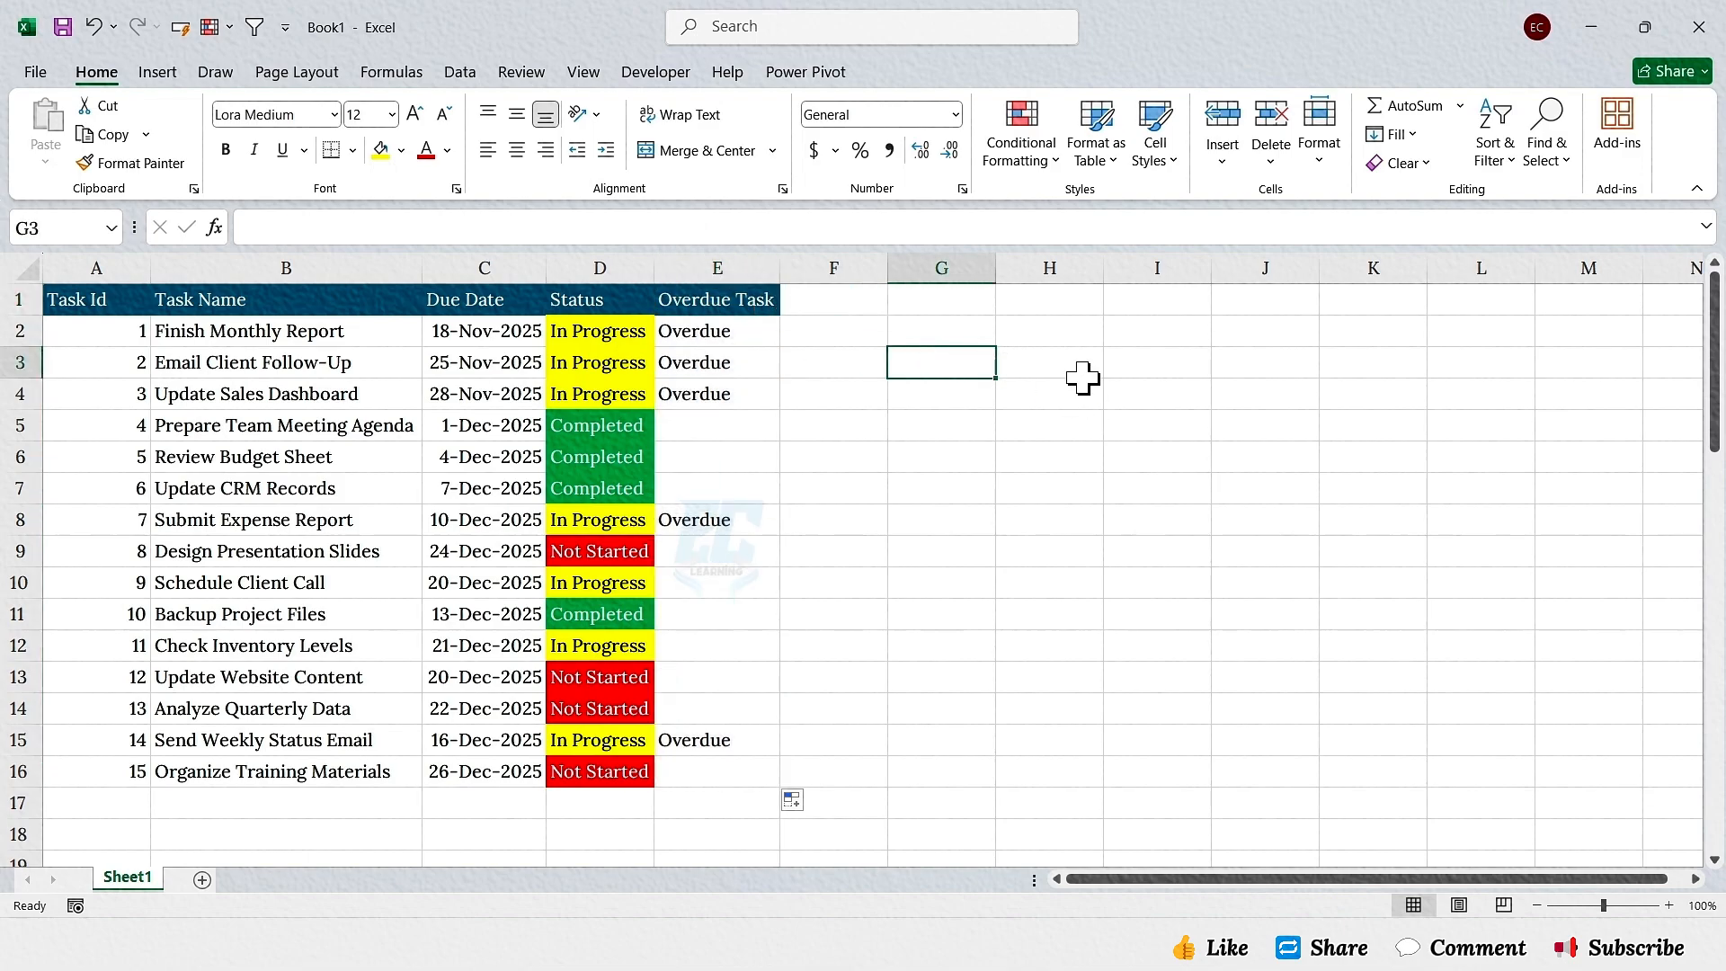
Step: Enter the summary headings Total Tasks in G3, Completed Tasks in I3 and Pending Tasks in K3
type("Total Tasks")
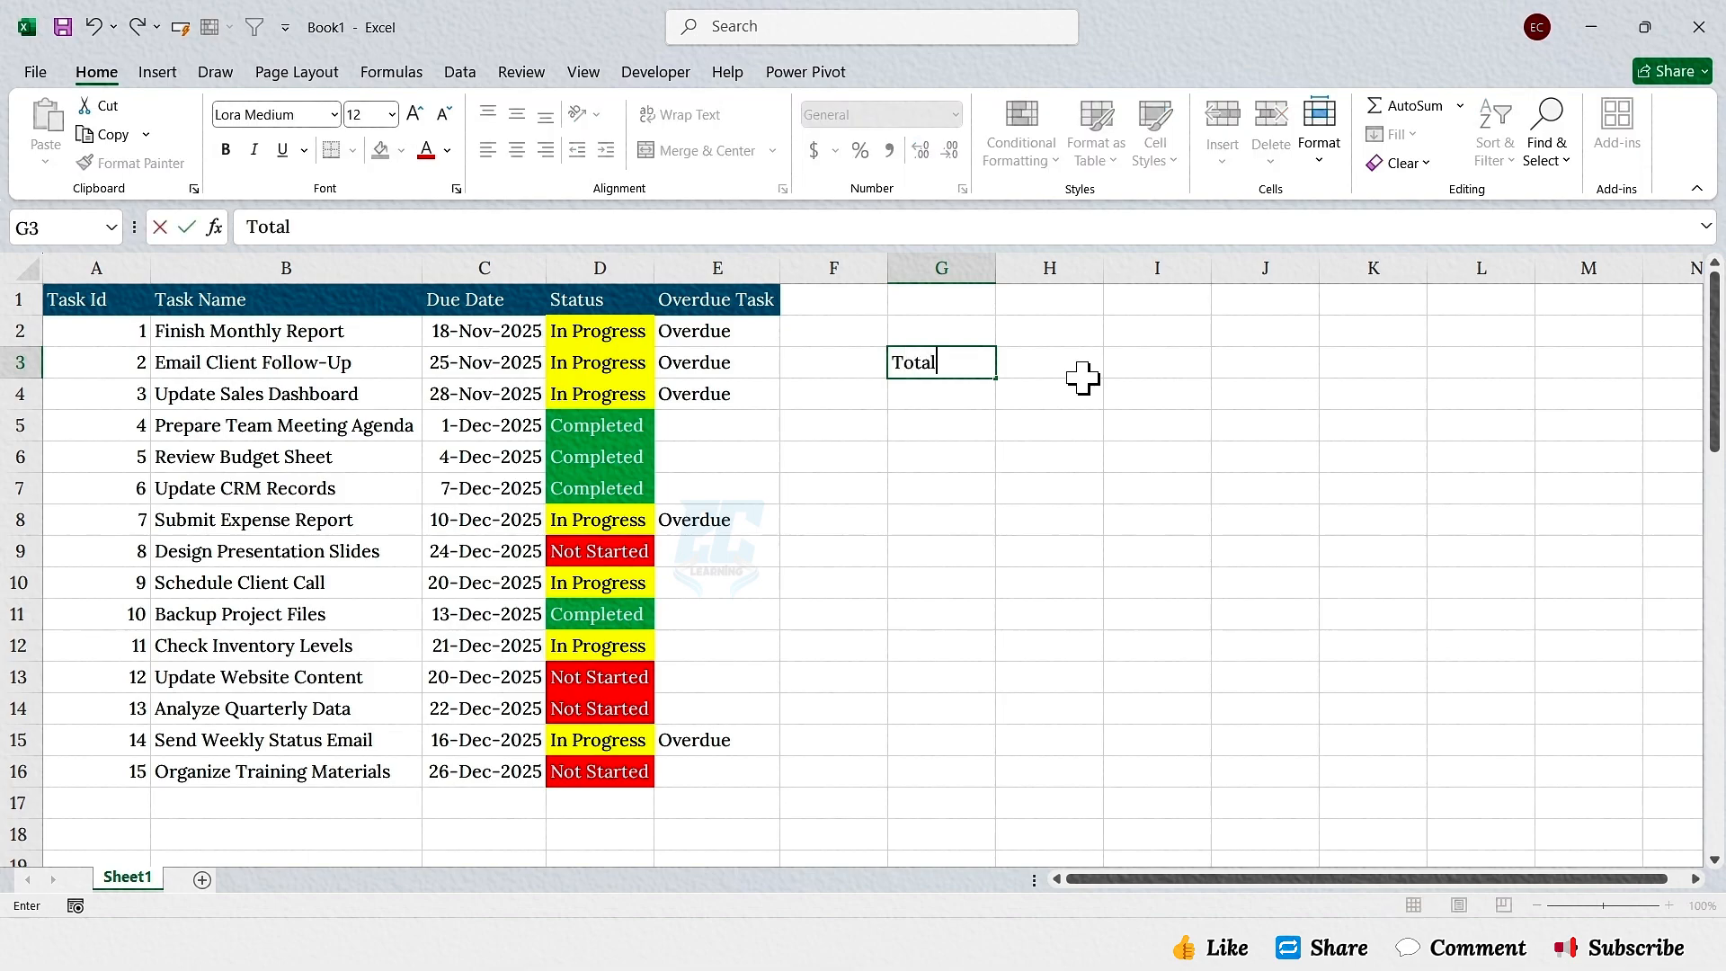
key("Tab")
key("Tab")
type("Completed Tasks")
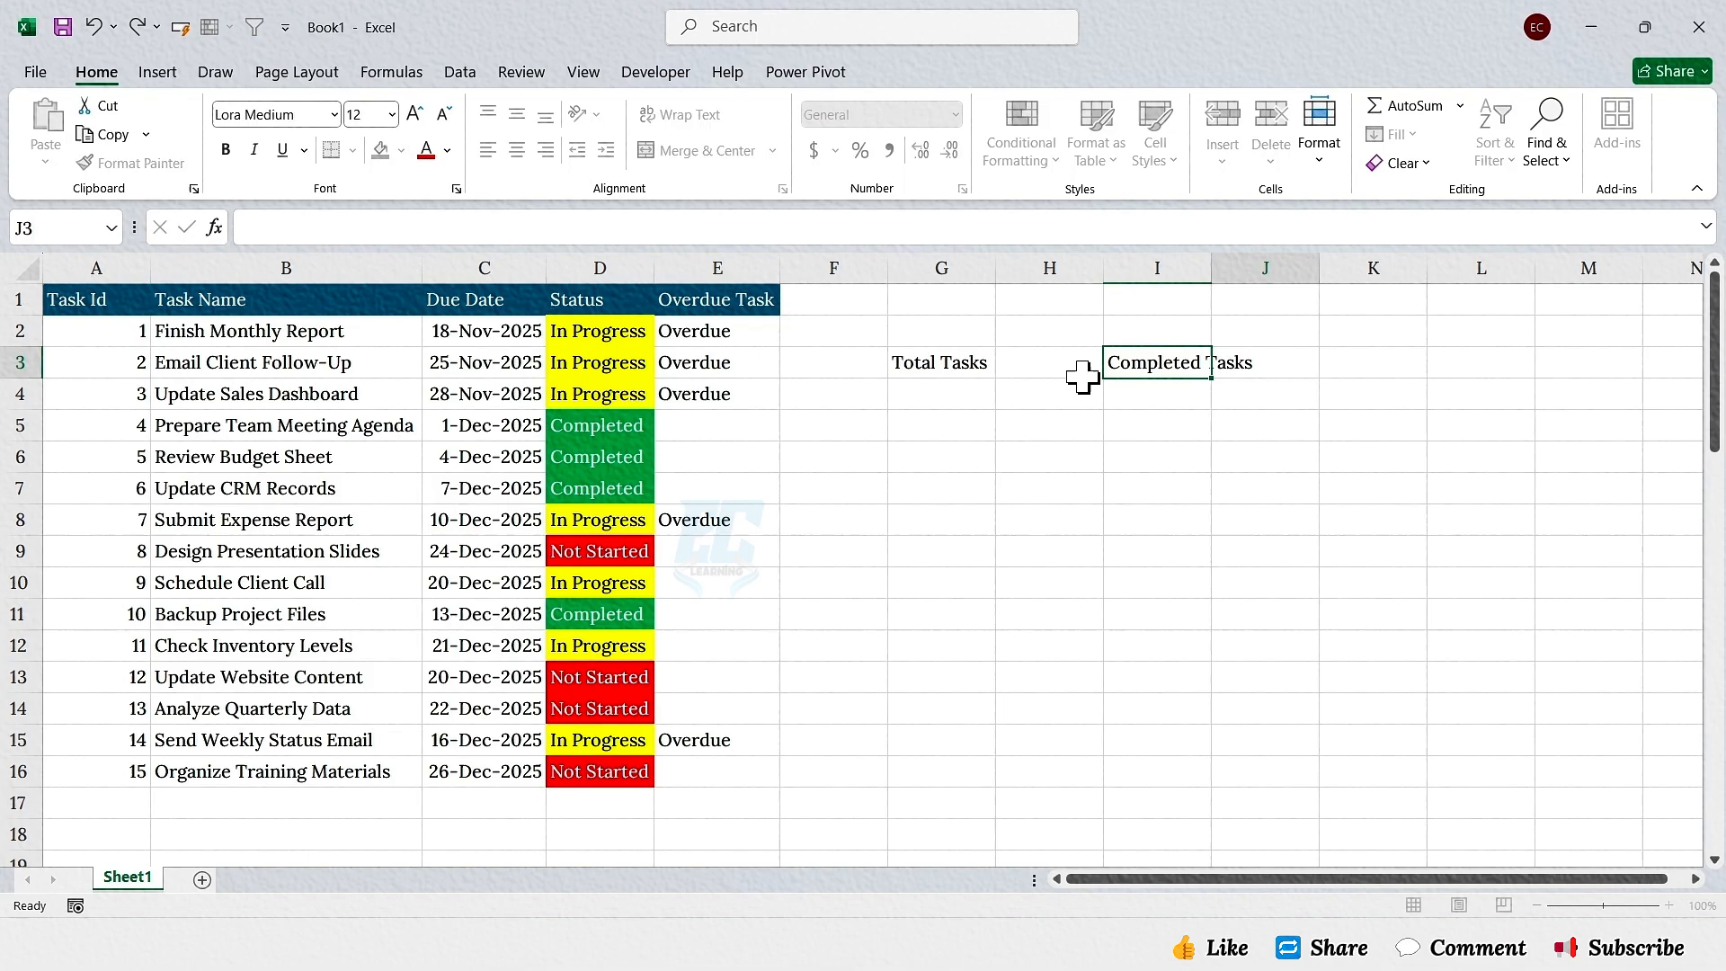
key("Tab")
type("Pending Tasks")
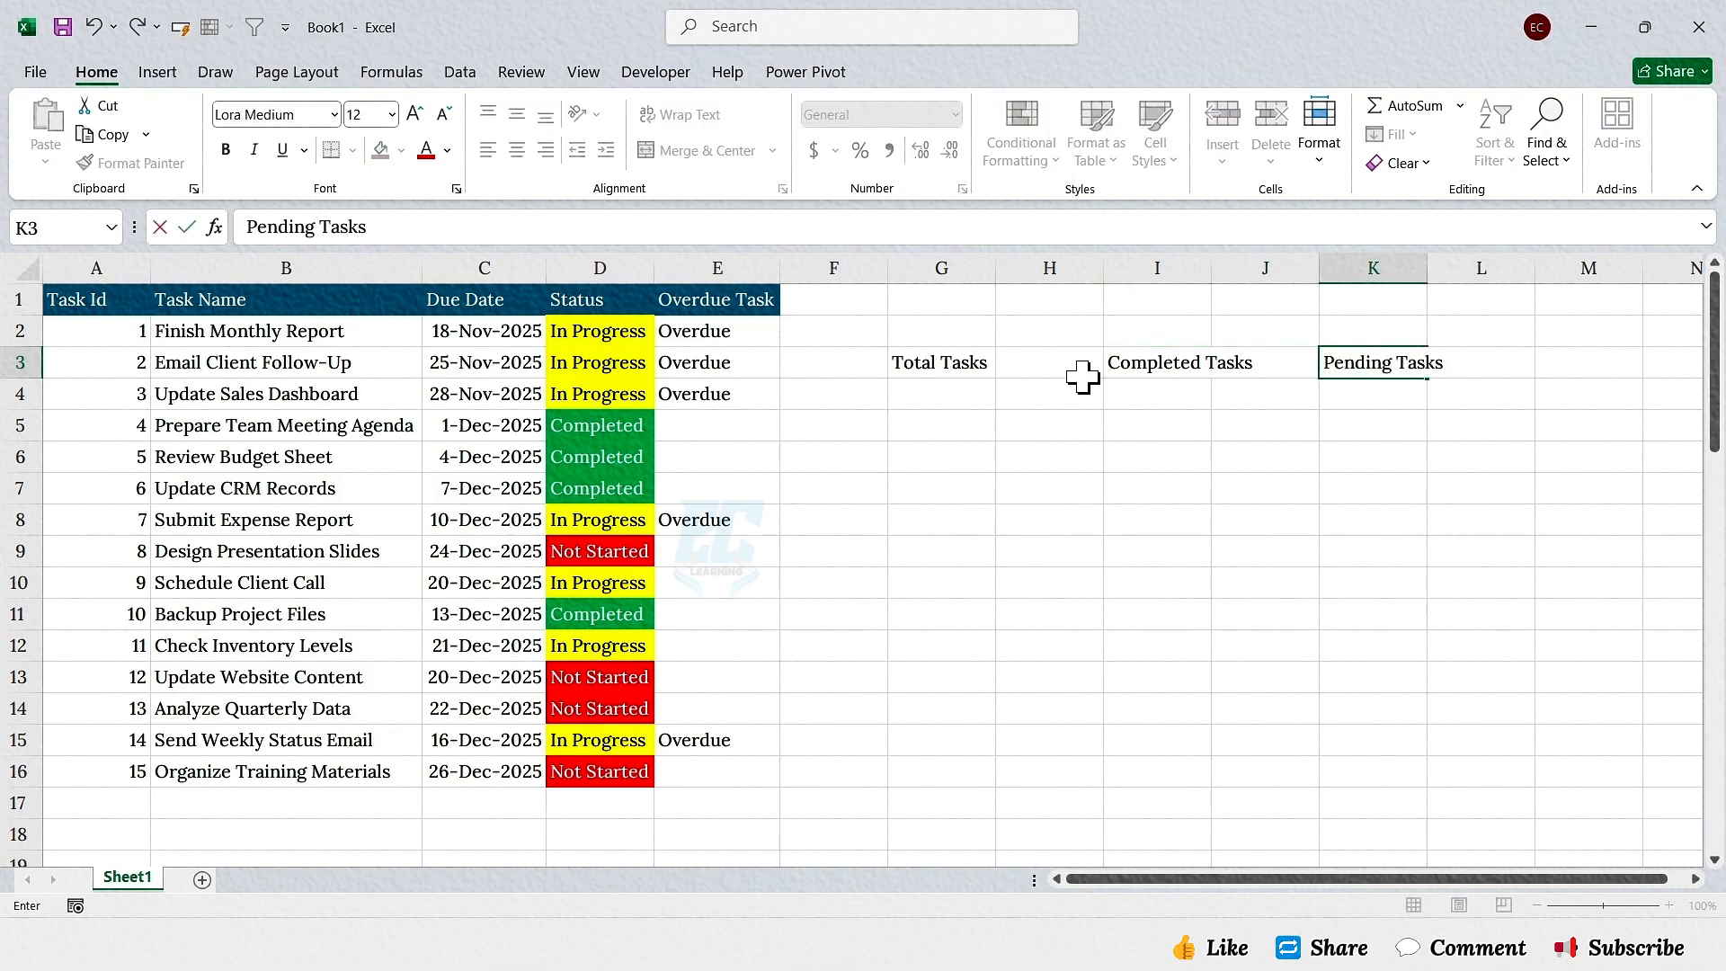
key("Return")
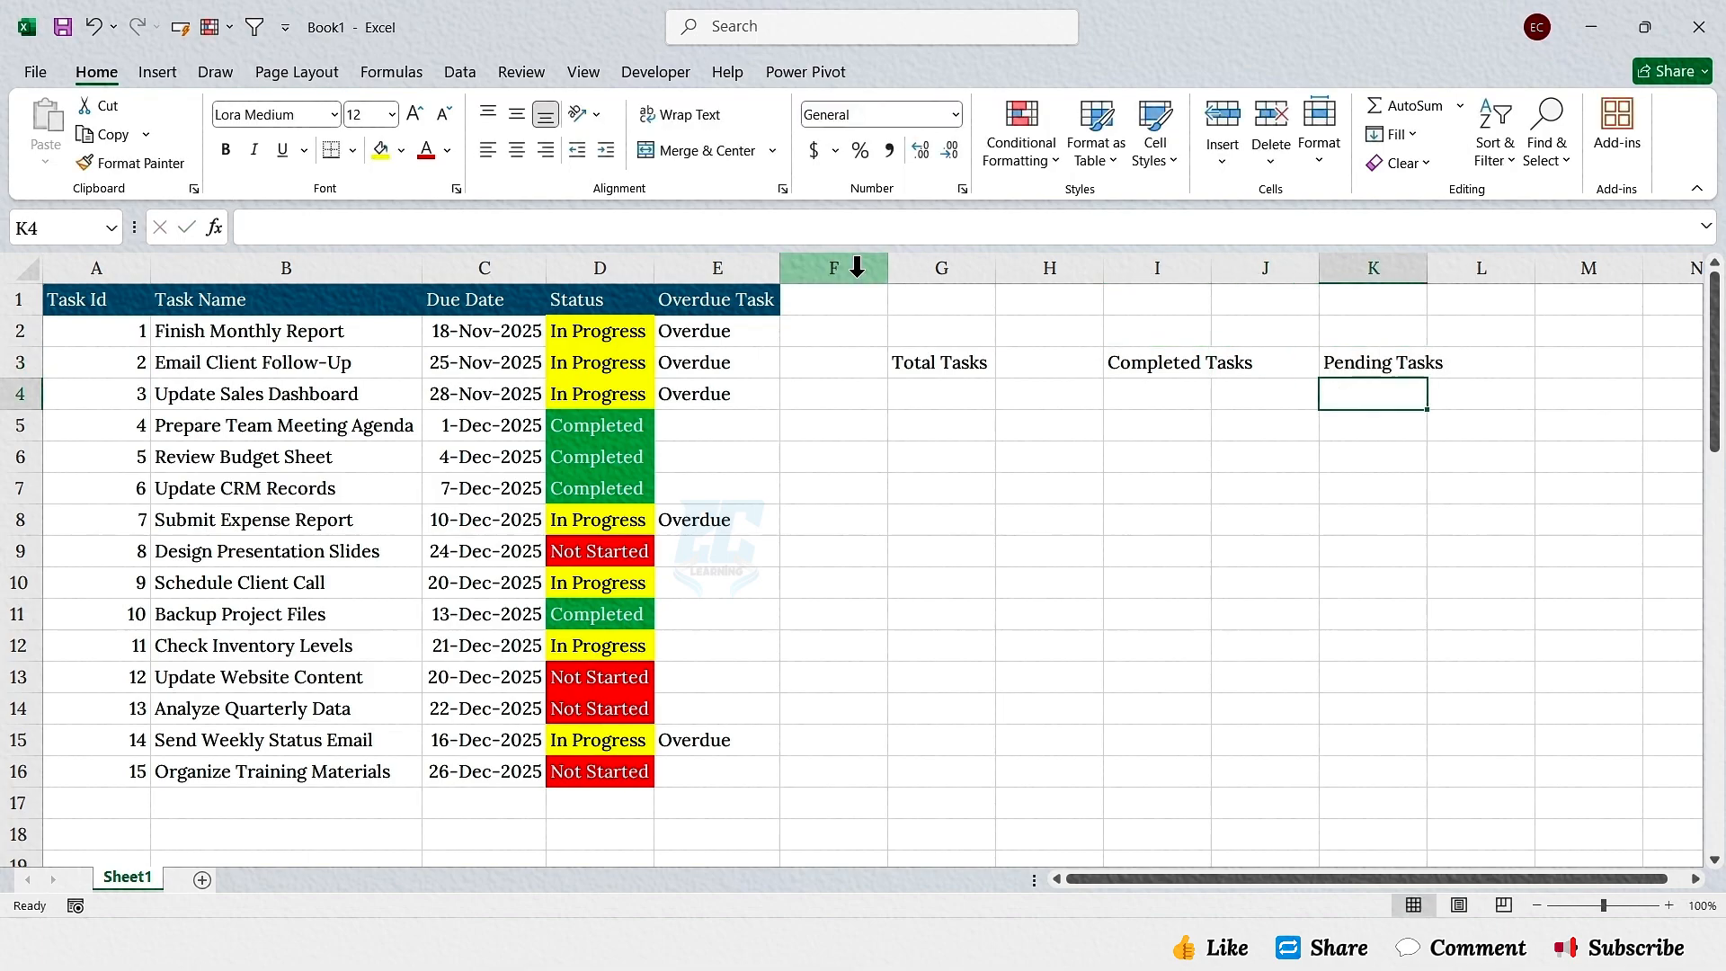
Step: Narrow the empty spacer columns F, H and J together to the same small width
left_click(833, 268)
left_click(1049, 268, "ctrl")
left_click(1265, 268, "ctrl")
left_click_drag(887, 268, 816, 276)
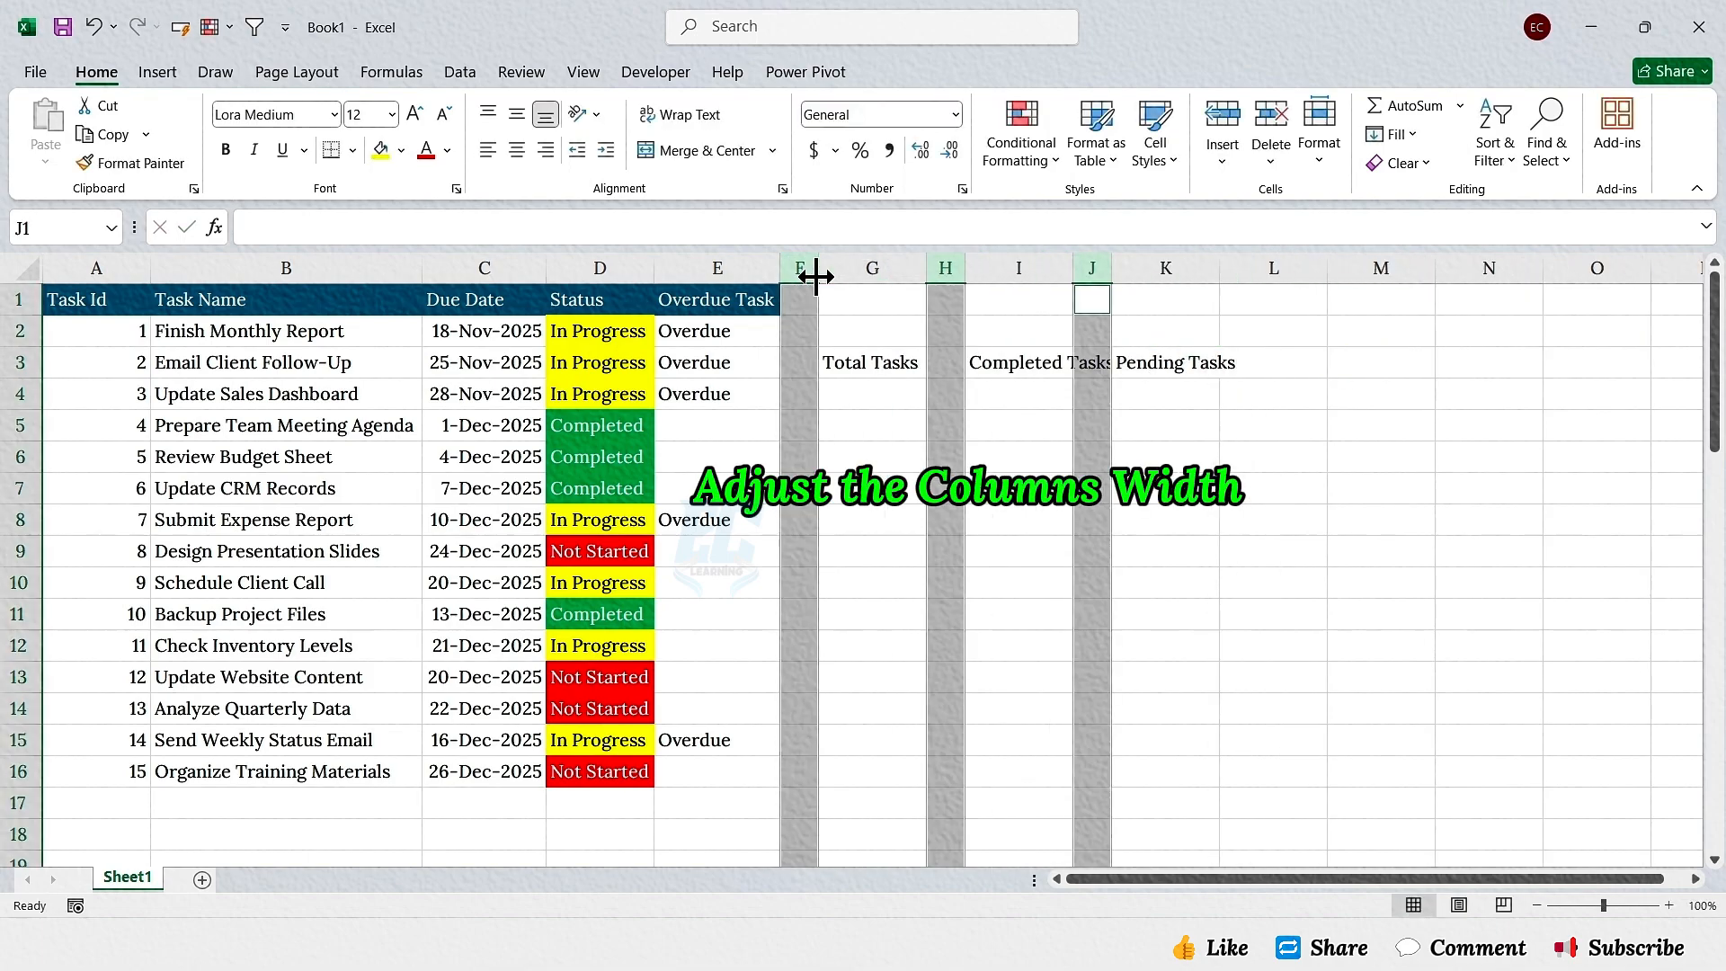
Step: Widen columns G, I and K equally so that each summary heading fits inside its own cell
left_click(871, 268)
left_click(1019, 268, "ctrl")
left_click(1165, 268, "ctrl")
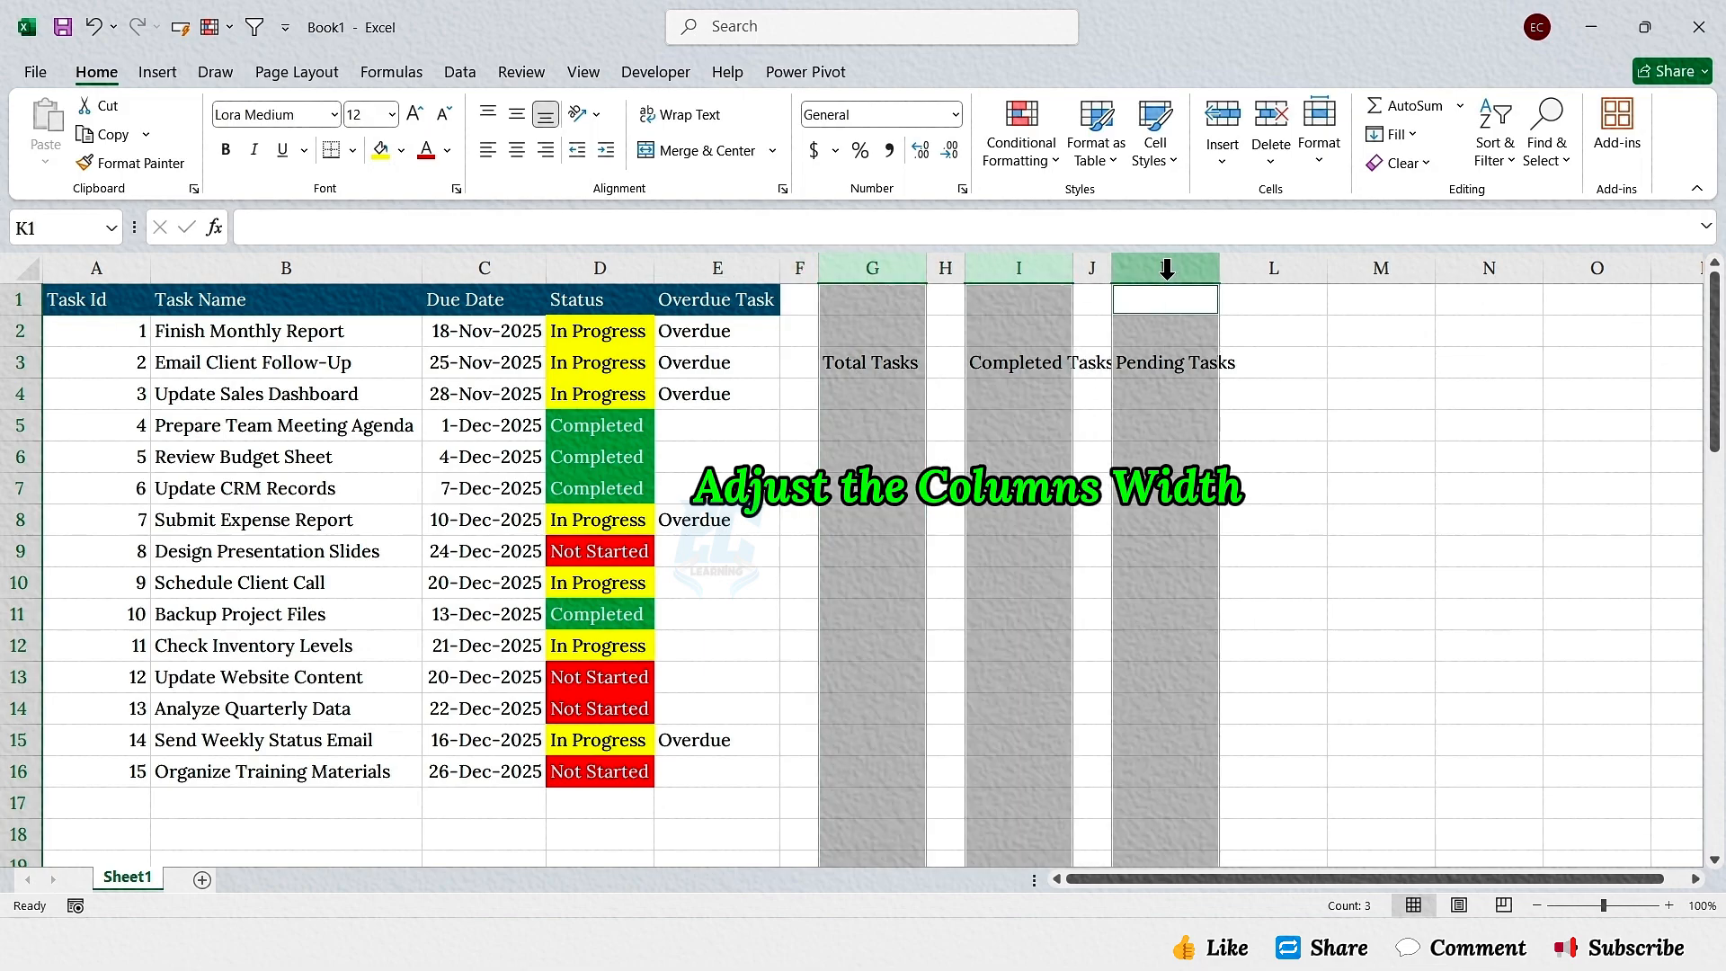
left_click_drag(1072, 271, 1120, 268)
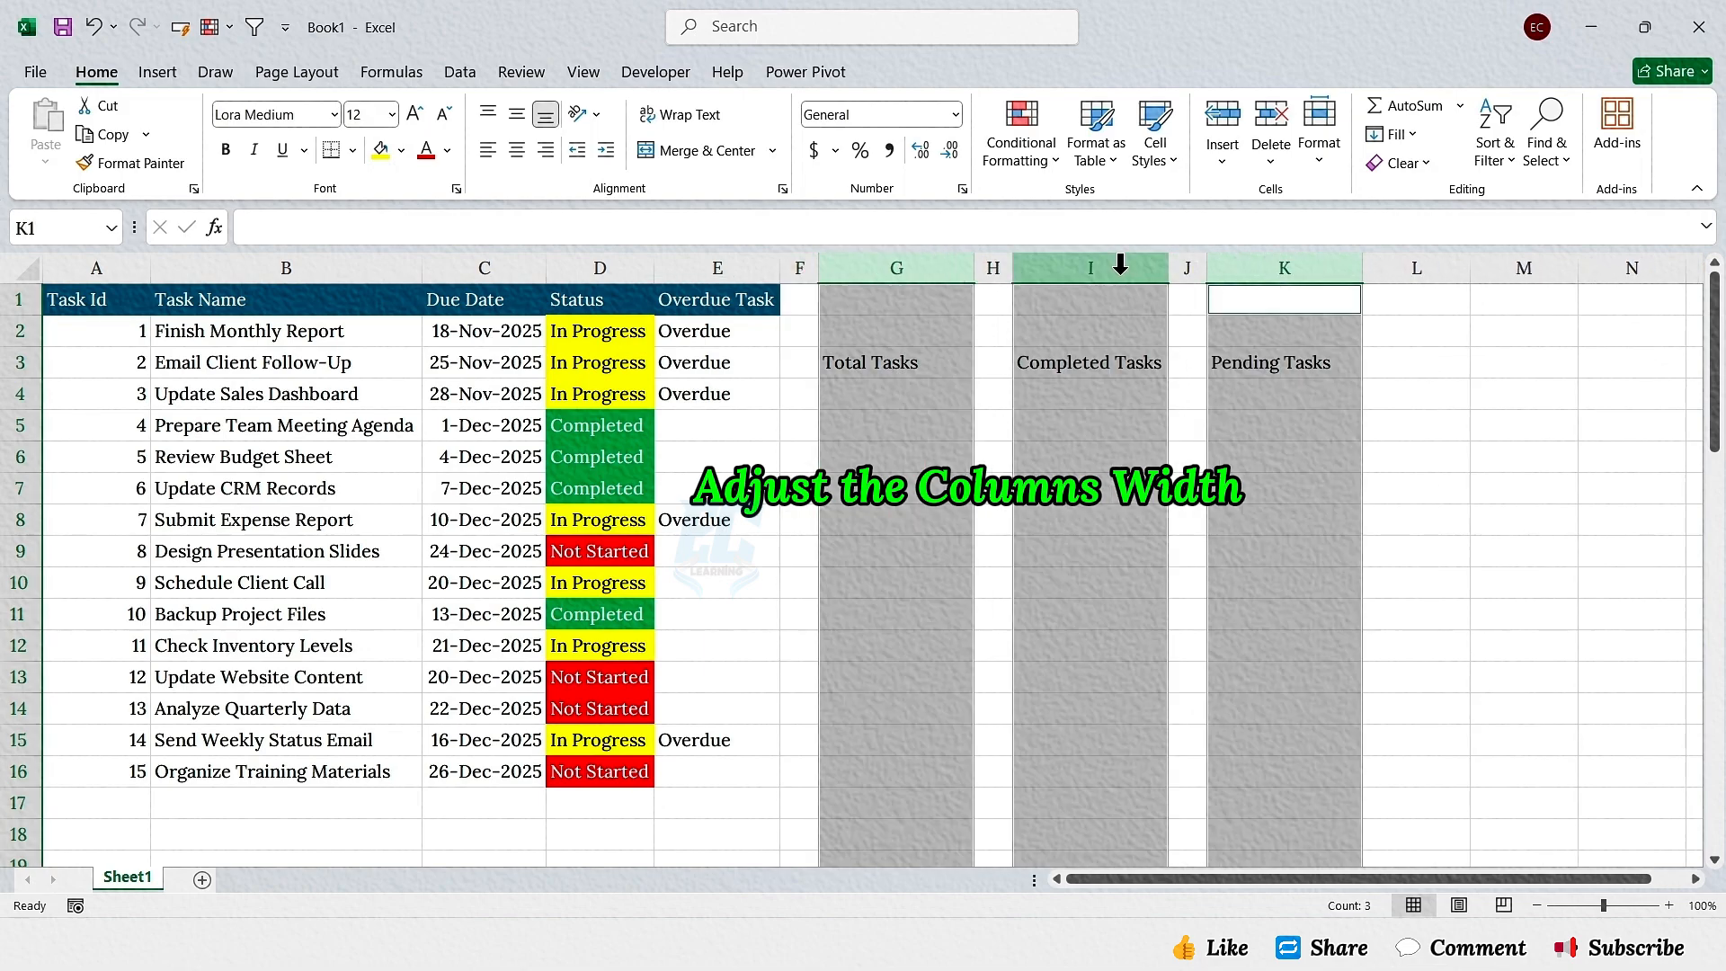
Step: Enter the formula =COUNTA(B2:B16) in G4 to count the total tasks
left_click(944, 365)
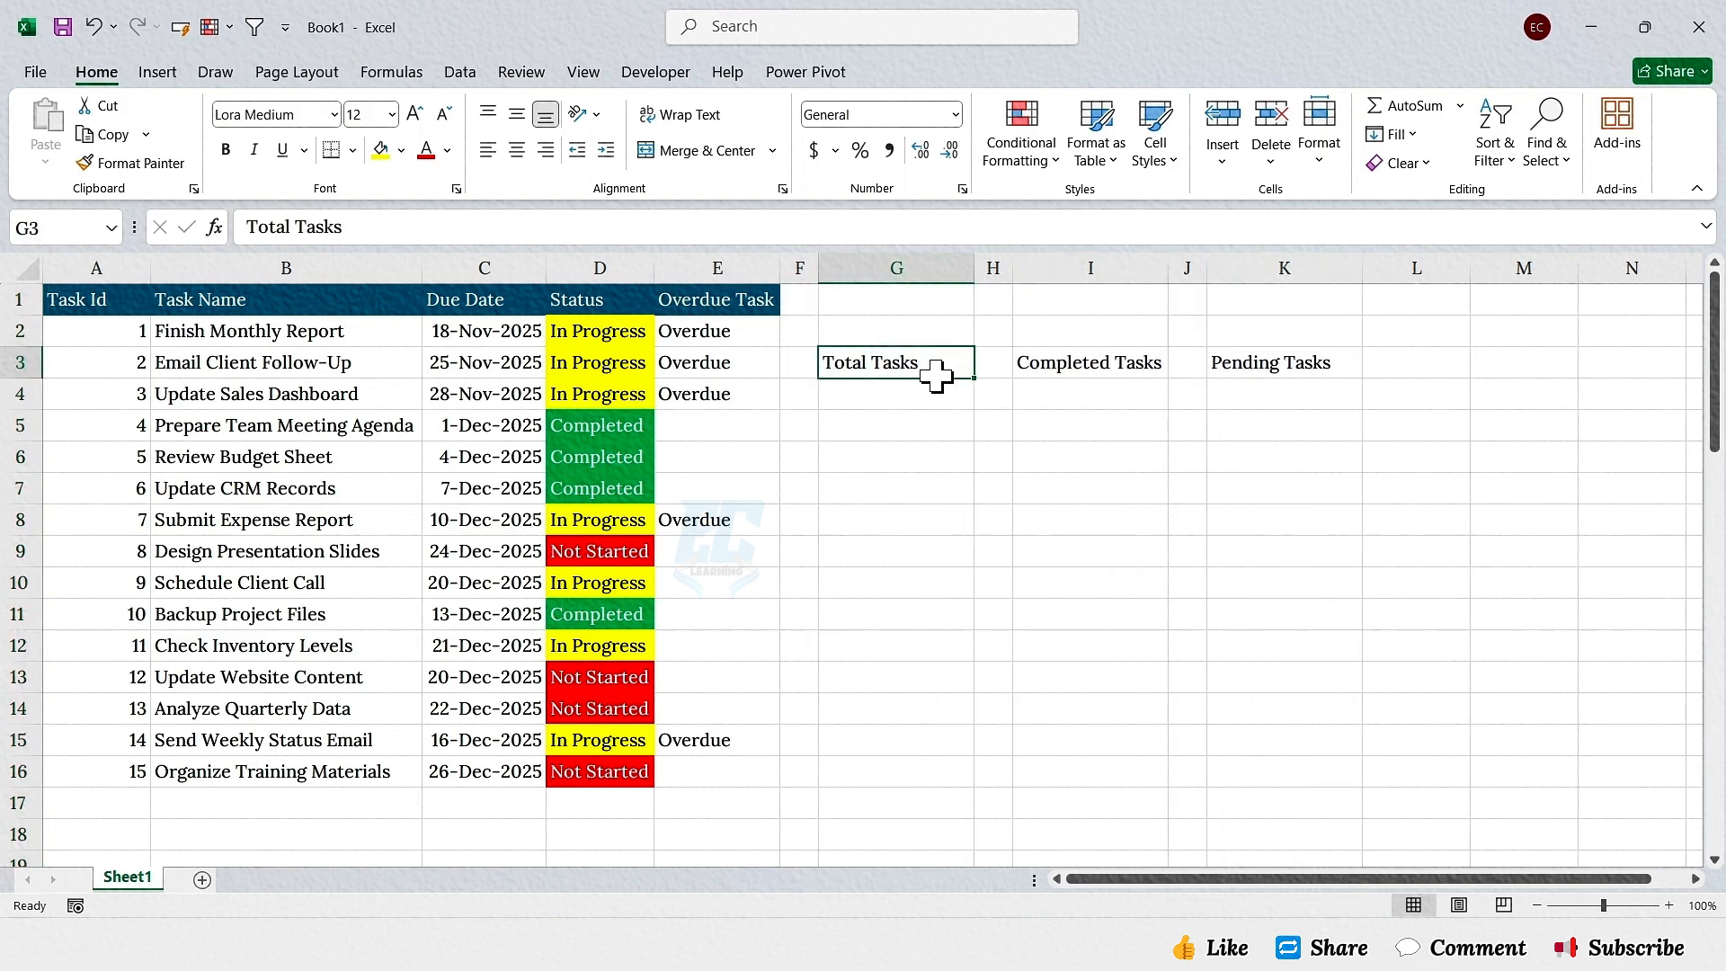
left_click(935, 392)
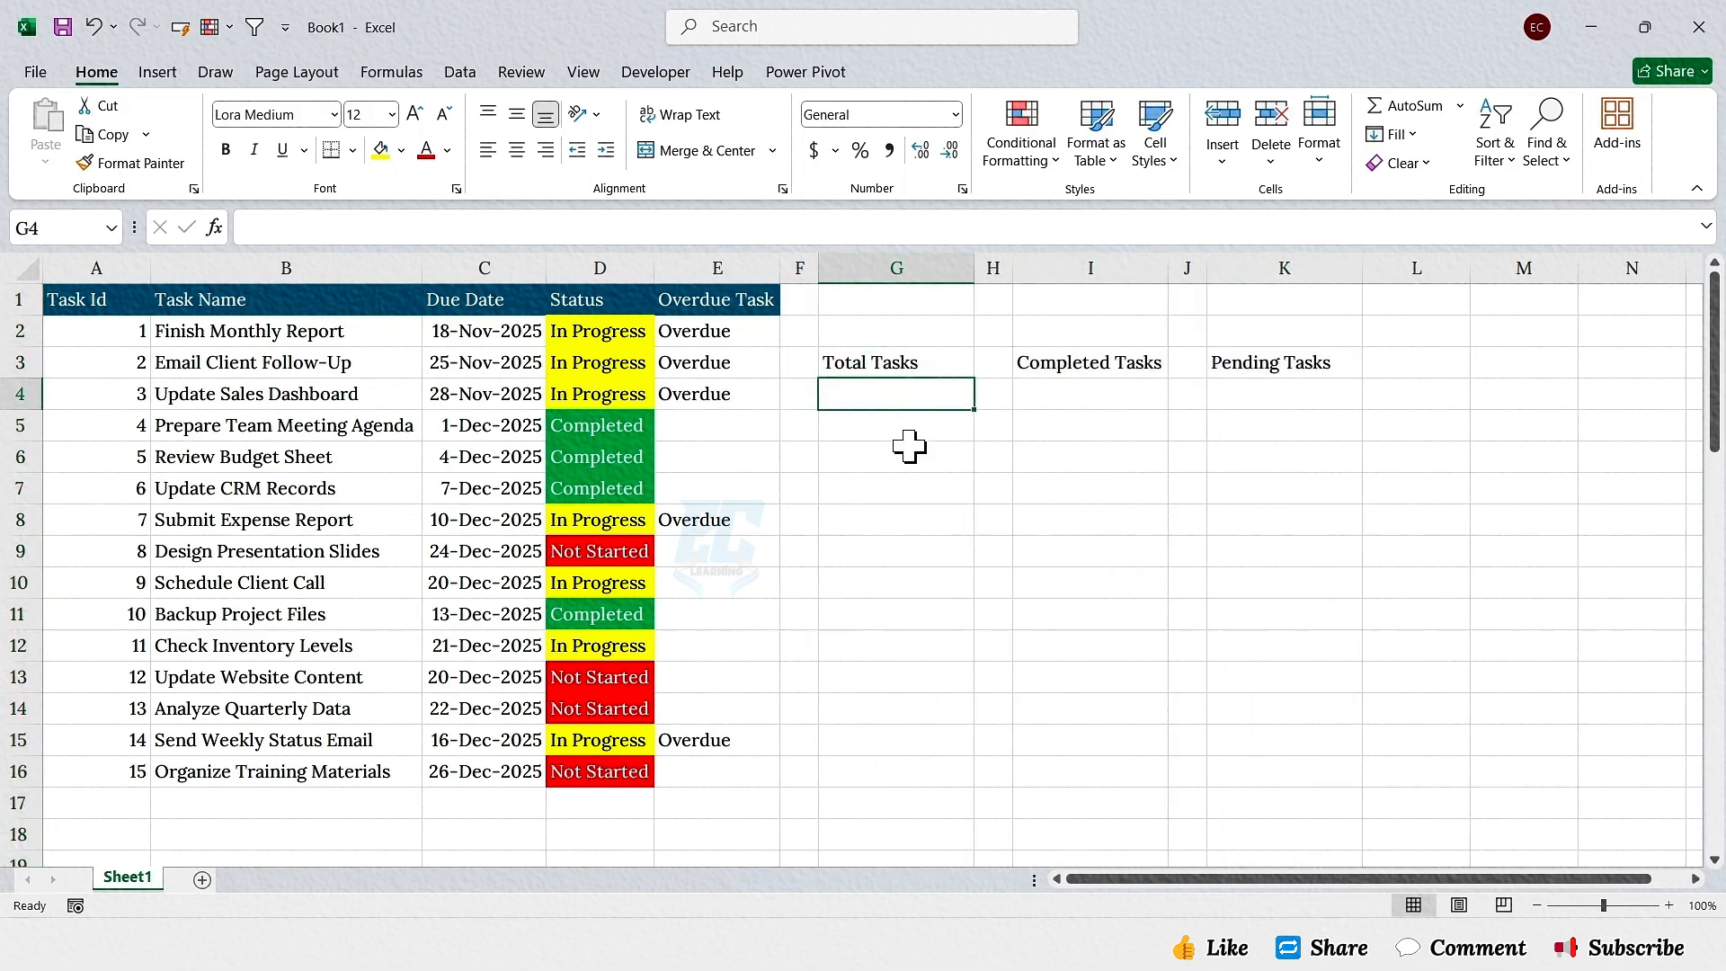
type("=counta")
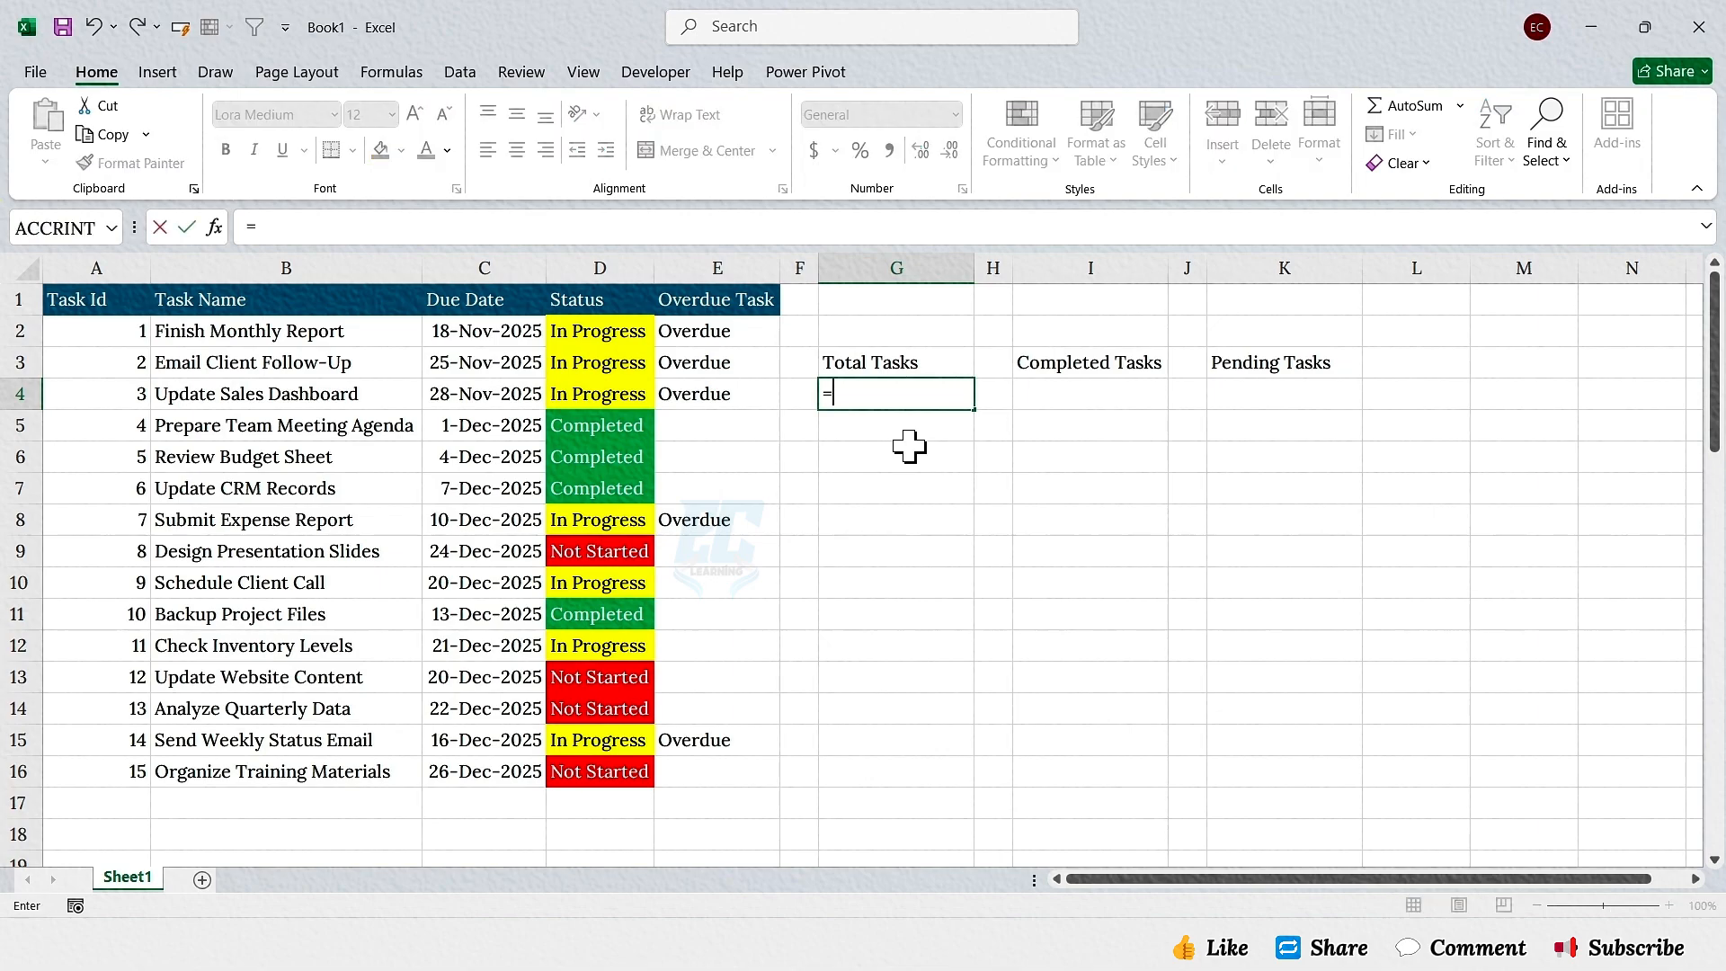
key("Tab")
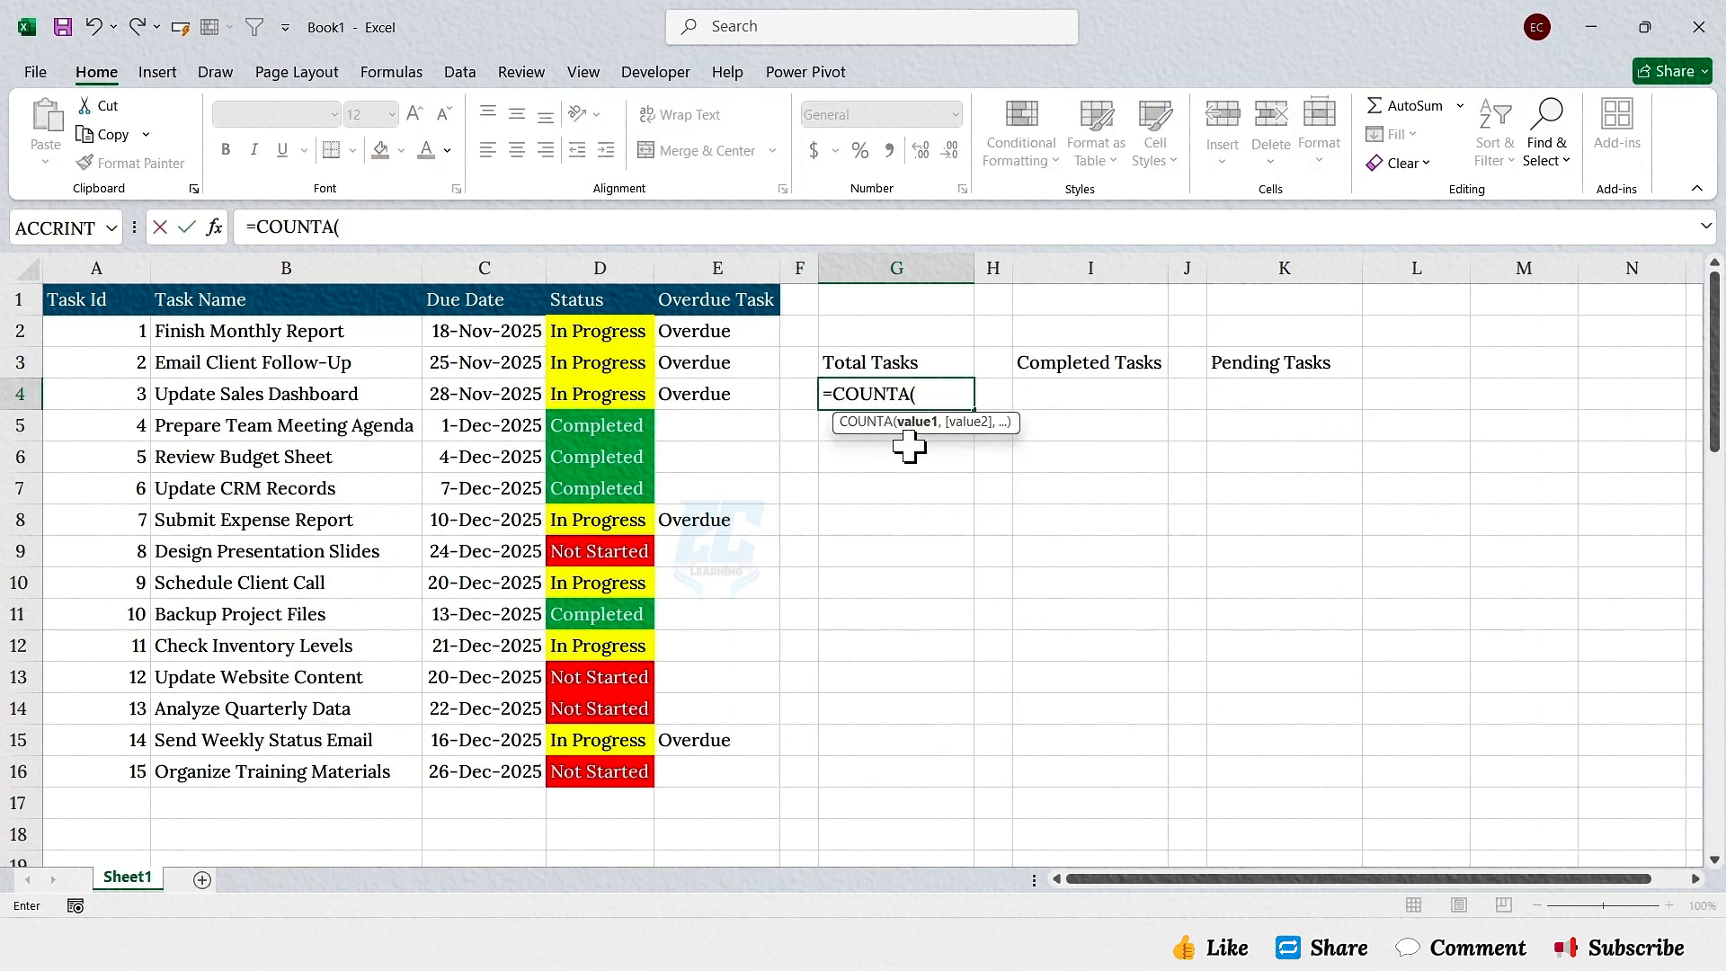
left_click(362, 334)
left_click_drag(363, 335, 369, 771)
type(")")
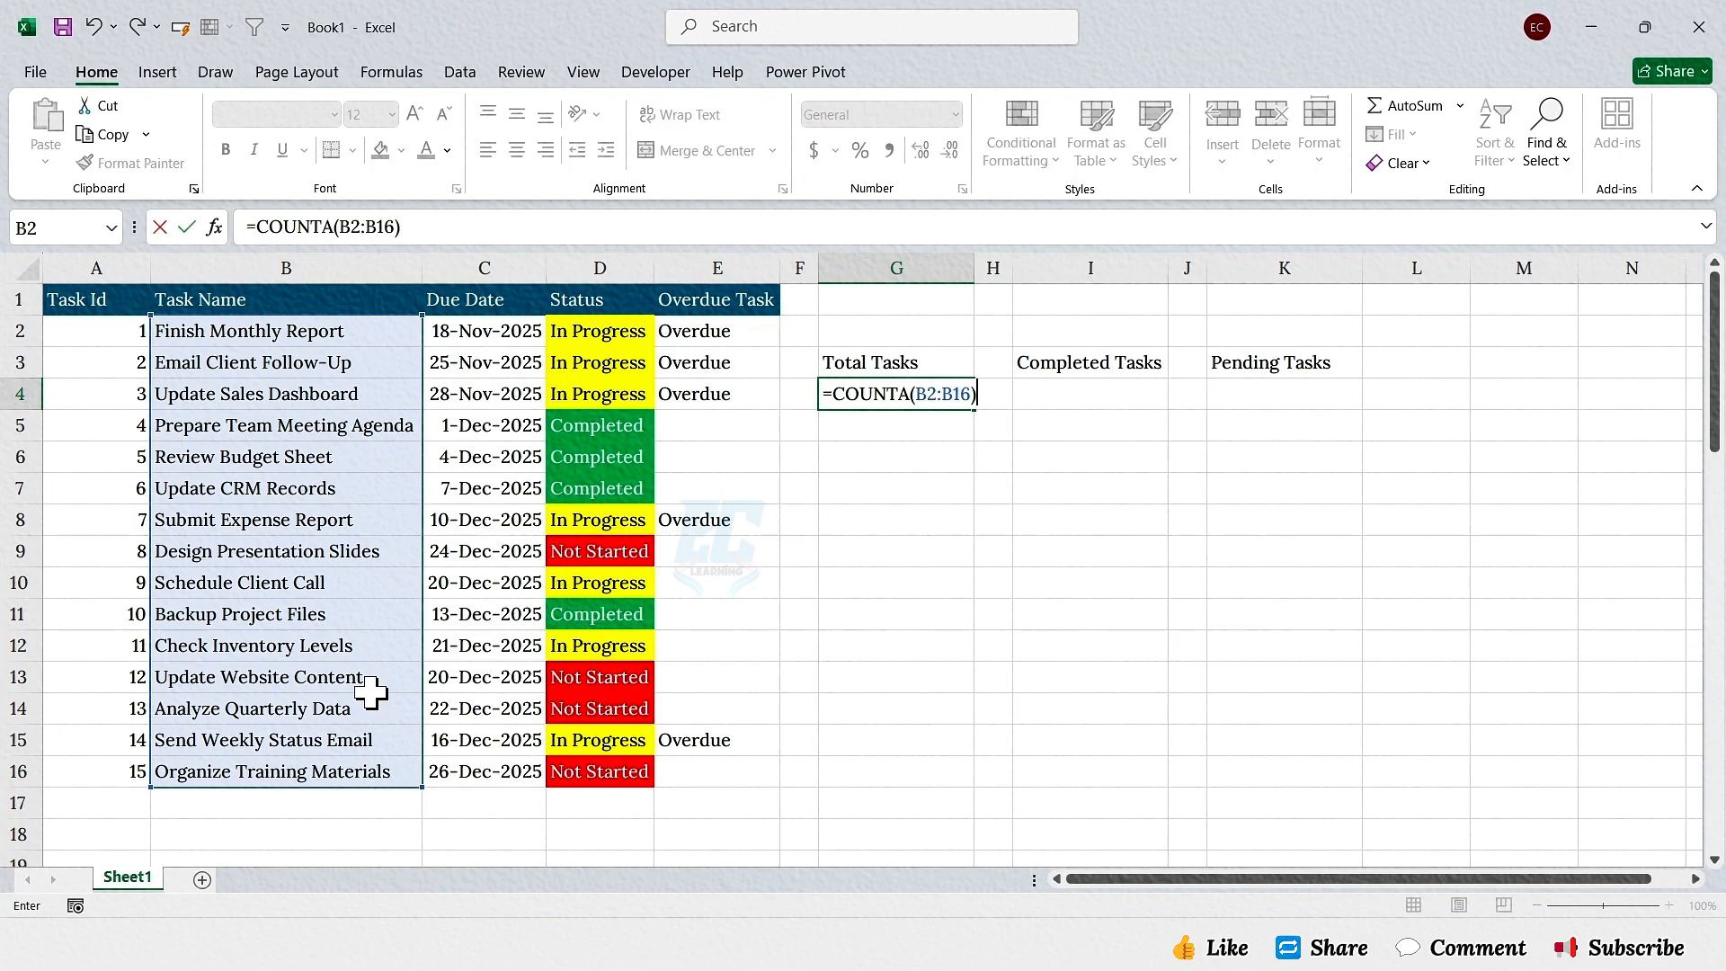
key("Return")
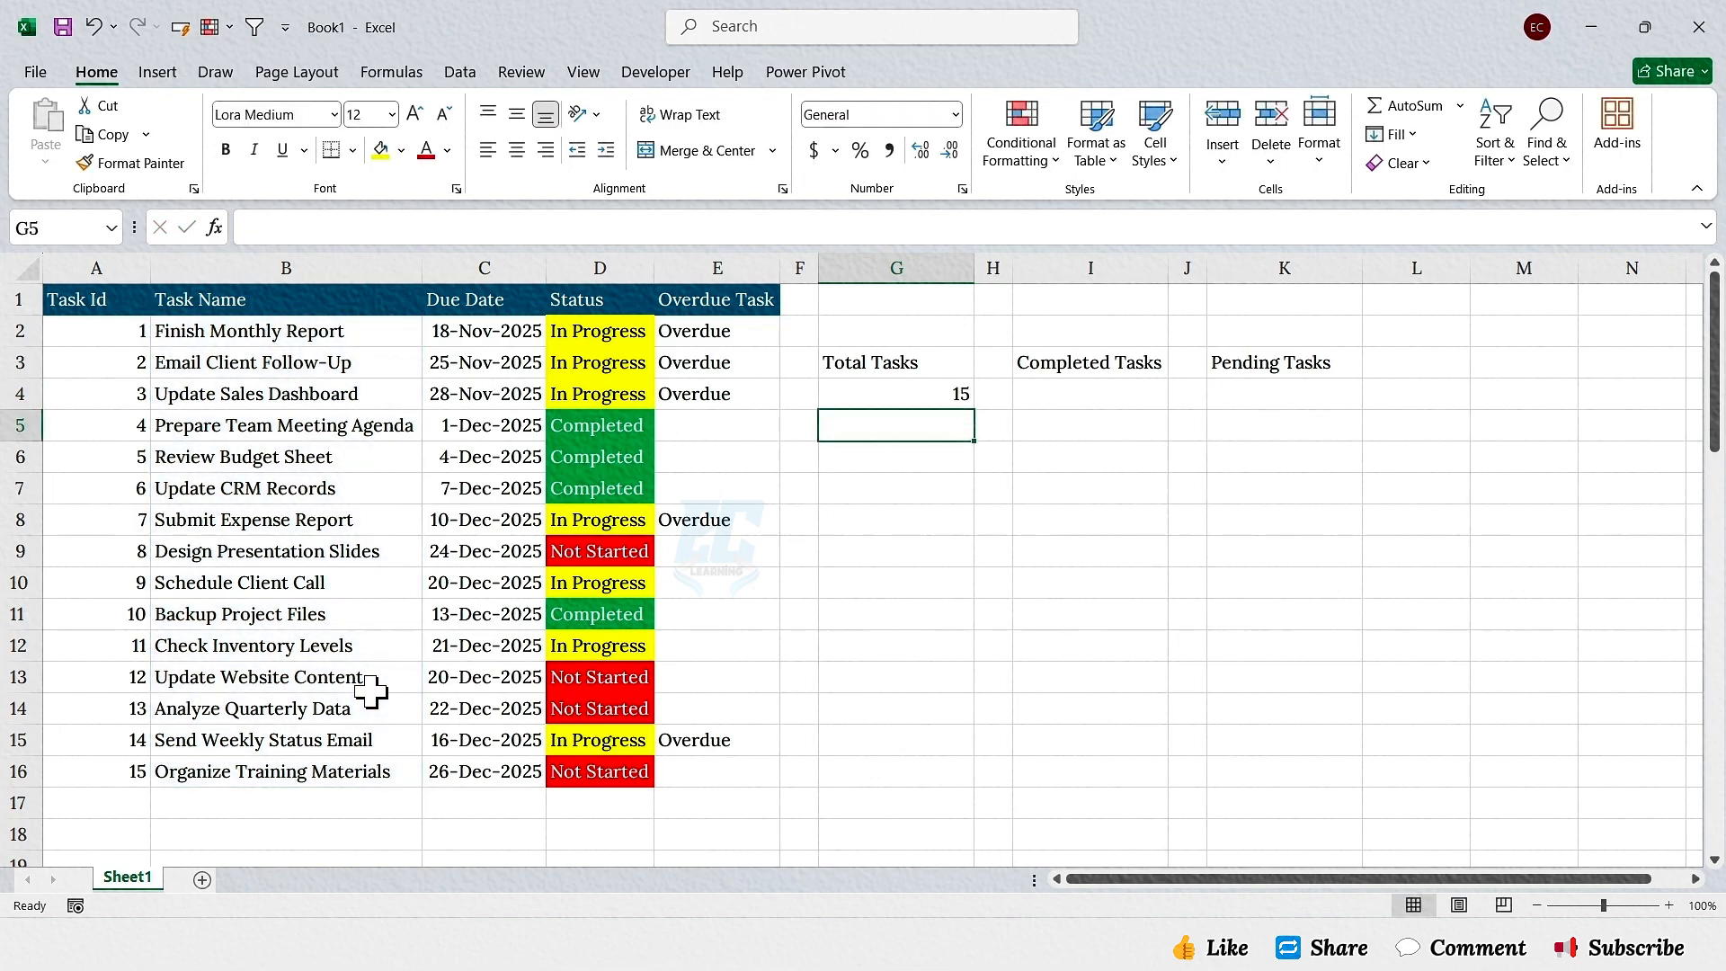
Step: Enter the formula =COUNTIF(D2:D16,"Completed") in I4 to count the completed tasks
left_click(1071, 360)
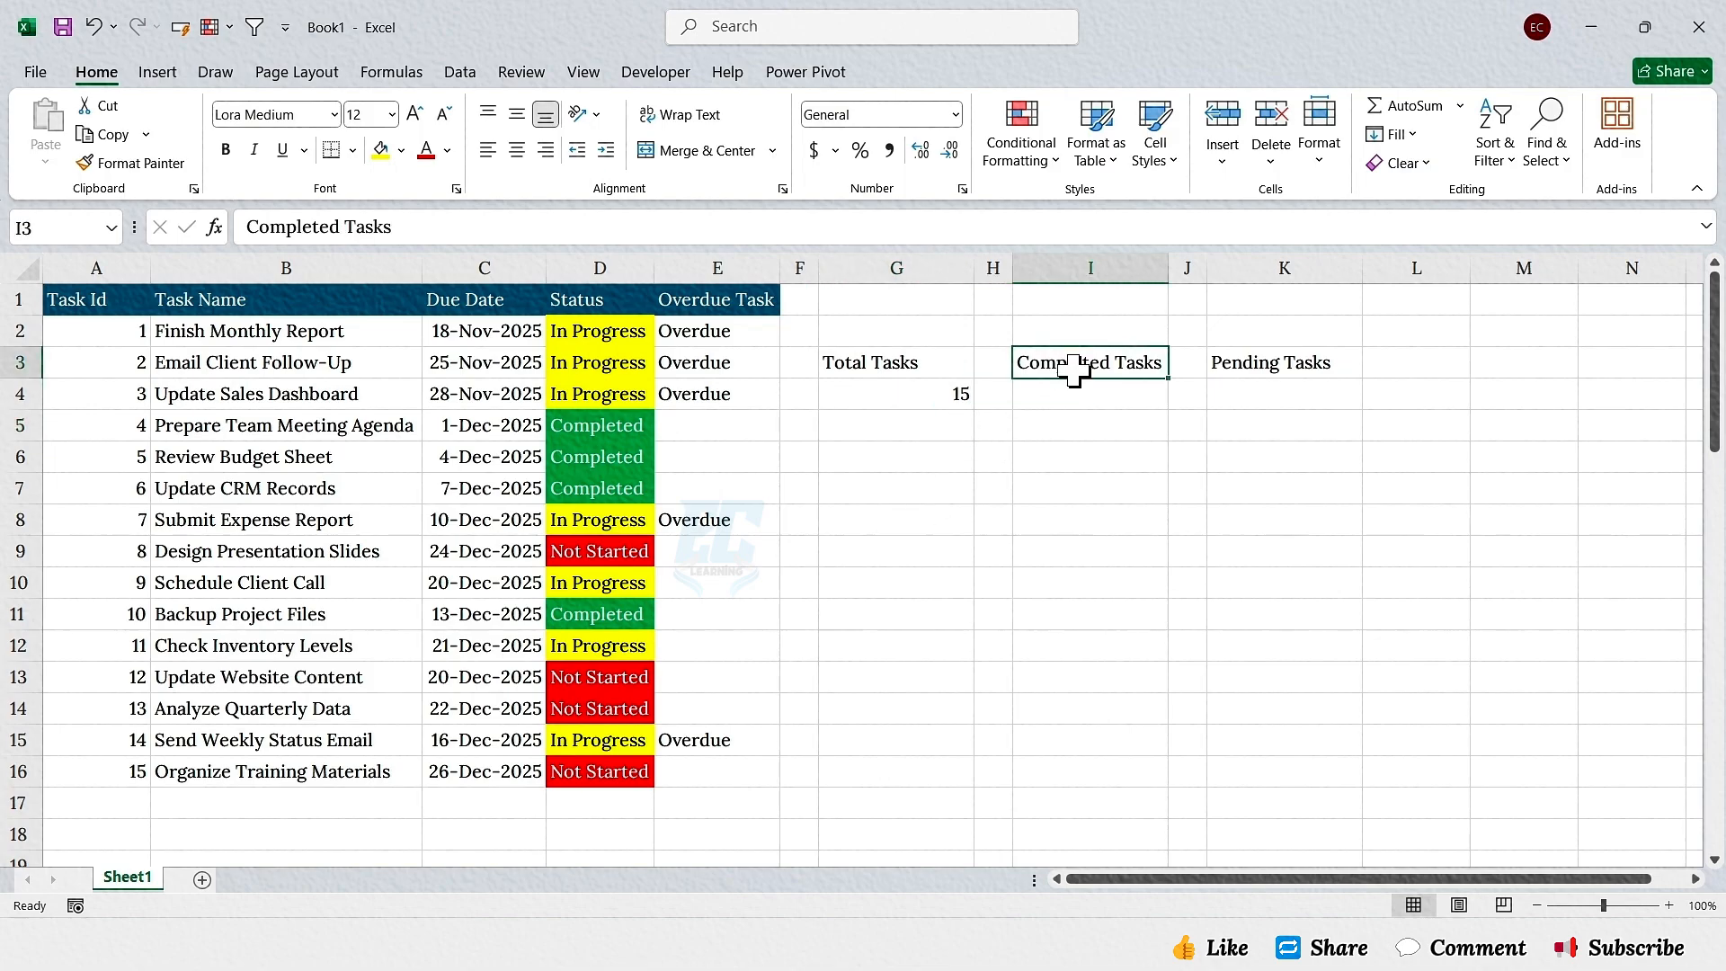
left_click(1080, 396)
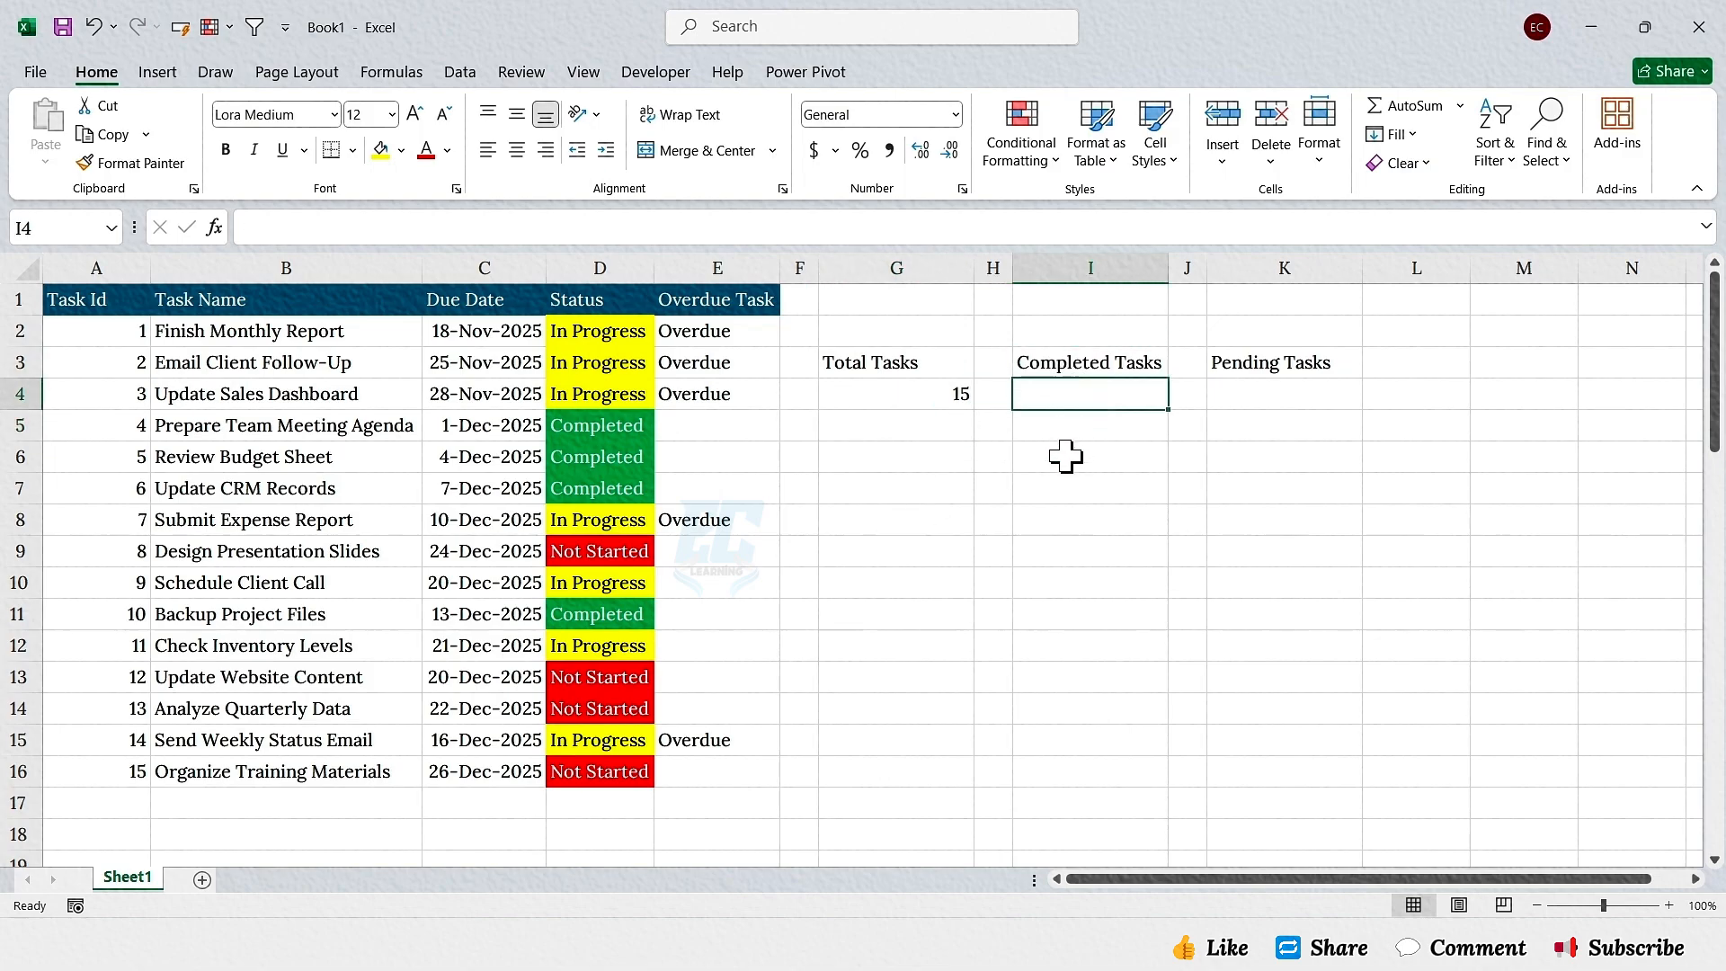
type("=countif")
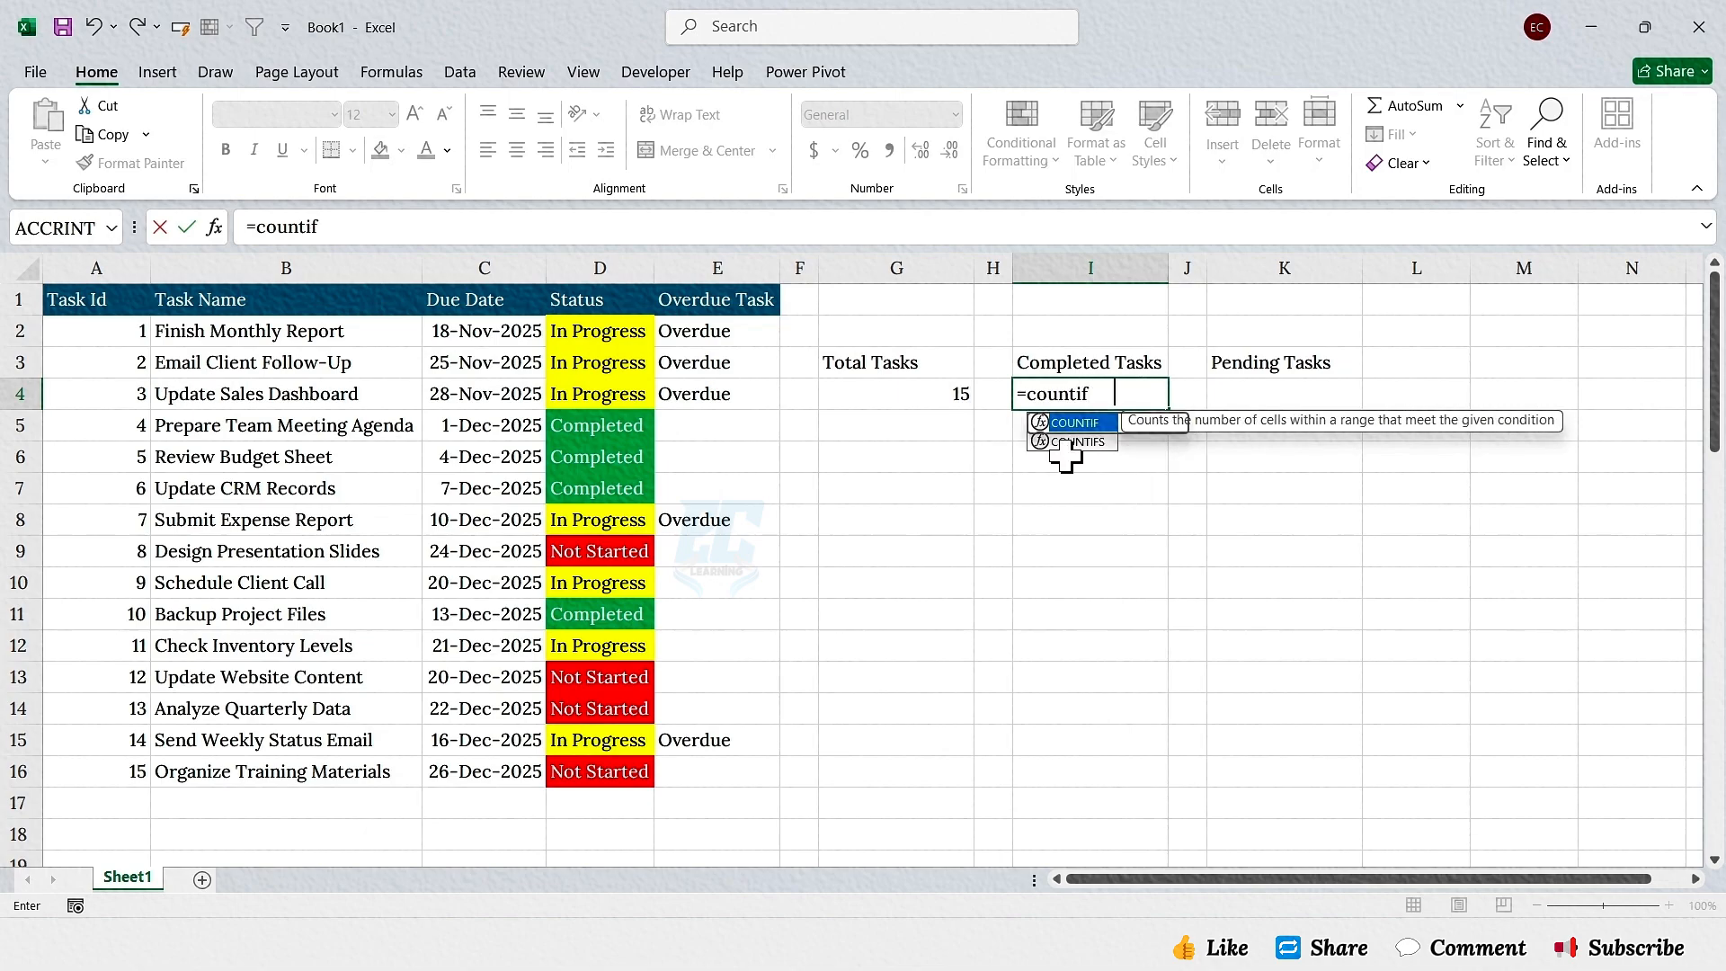
key("Tab")
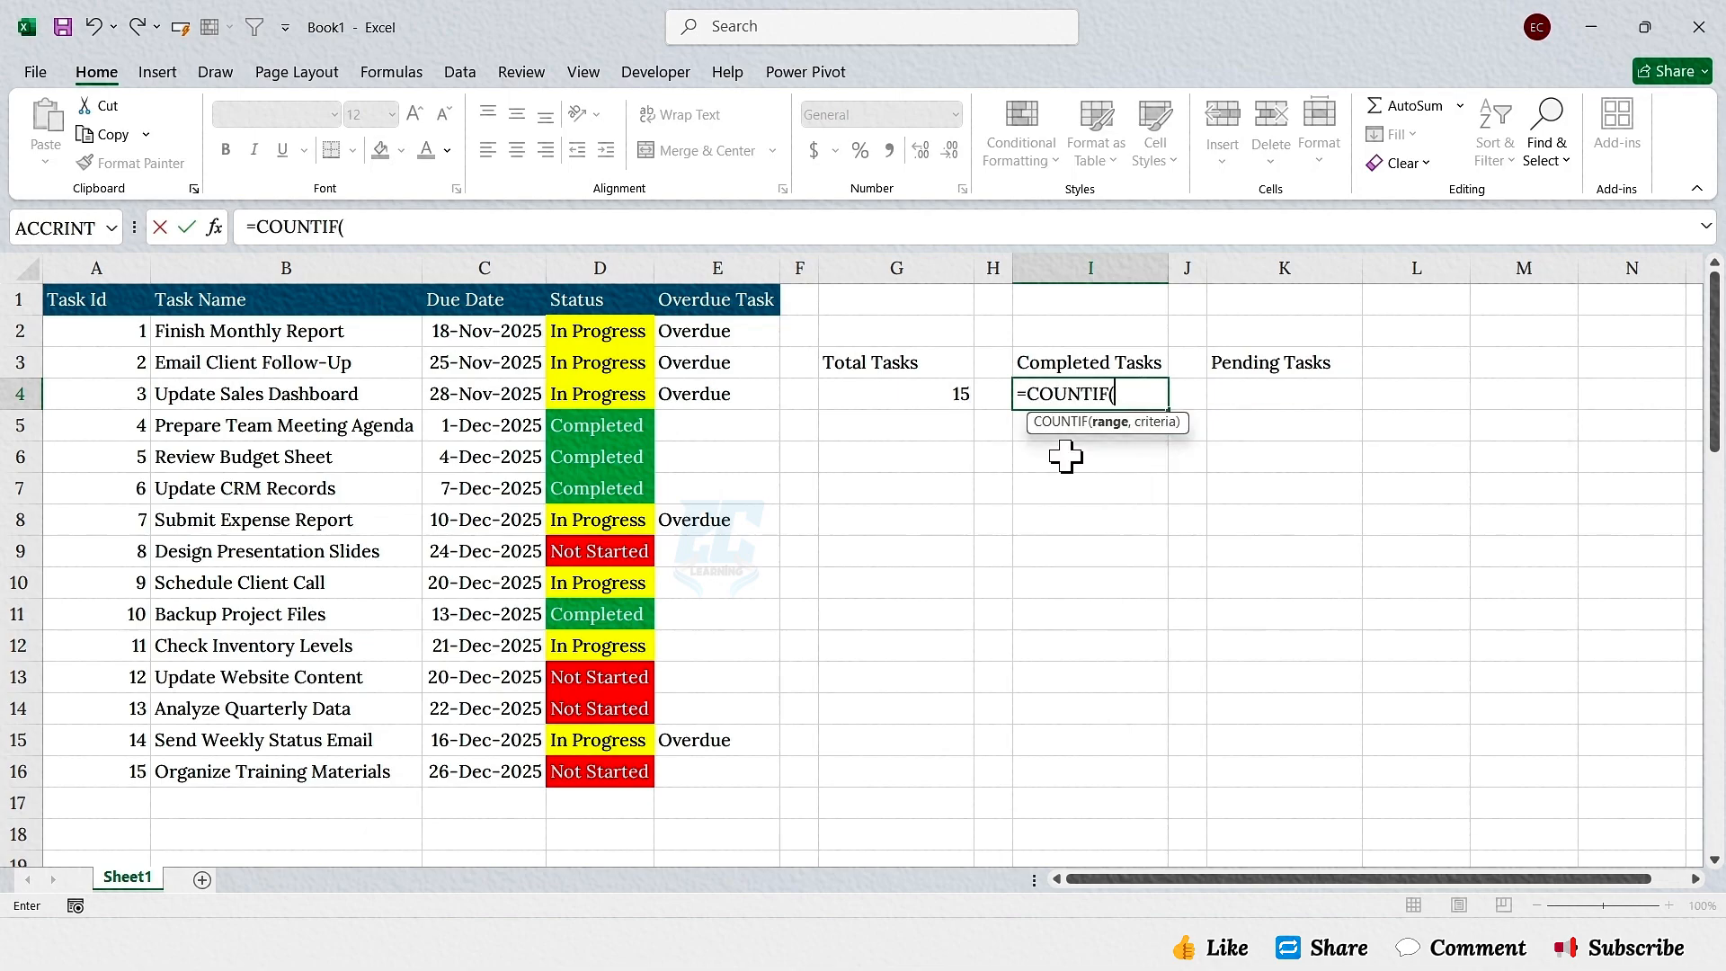
left_click(597, 331)
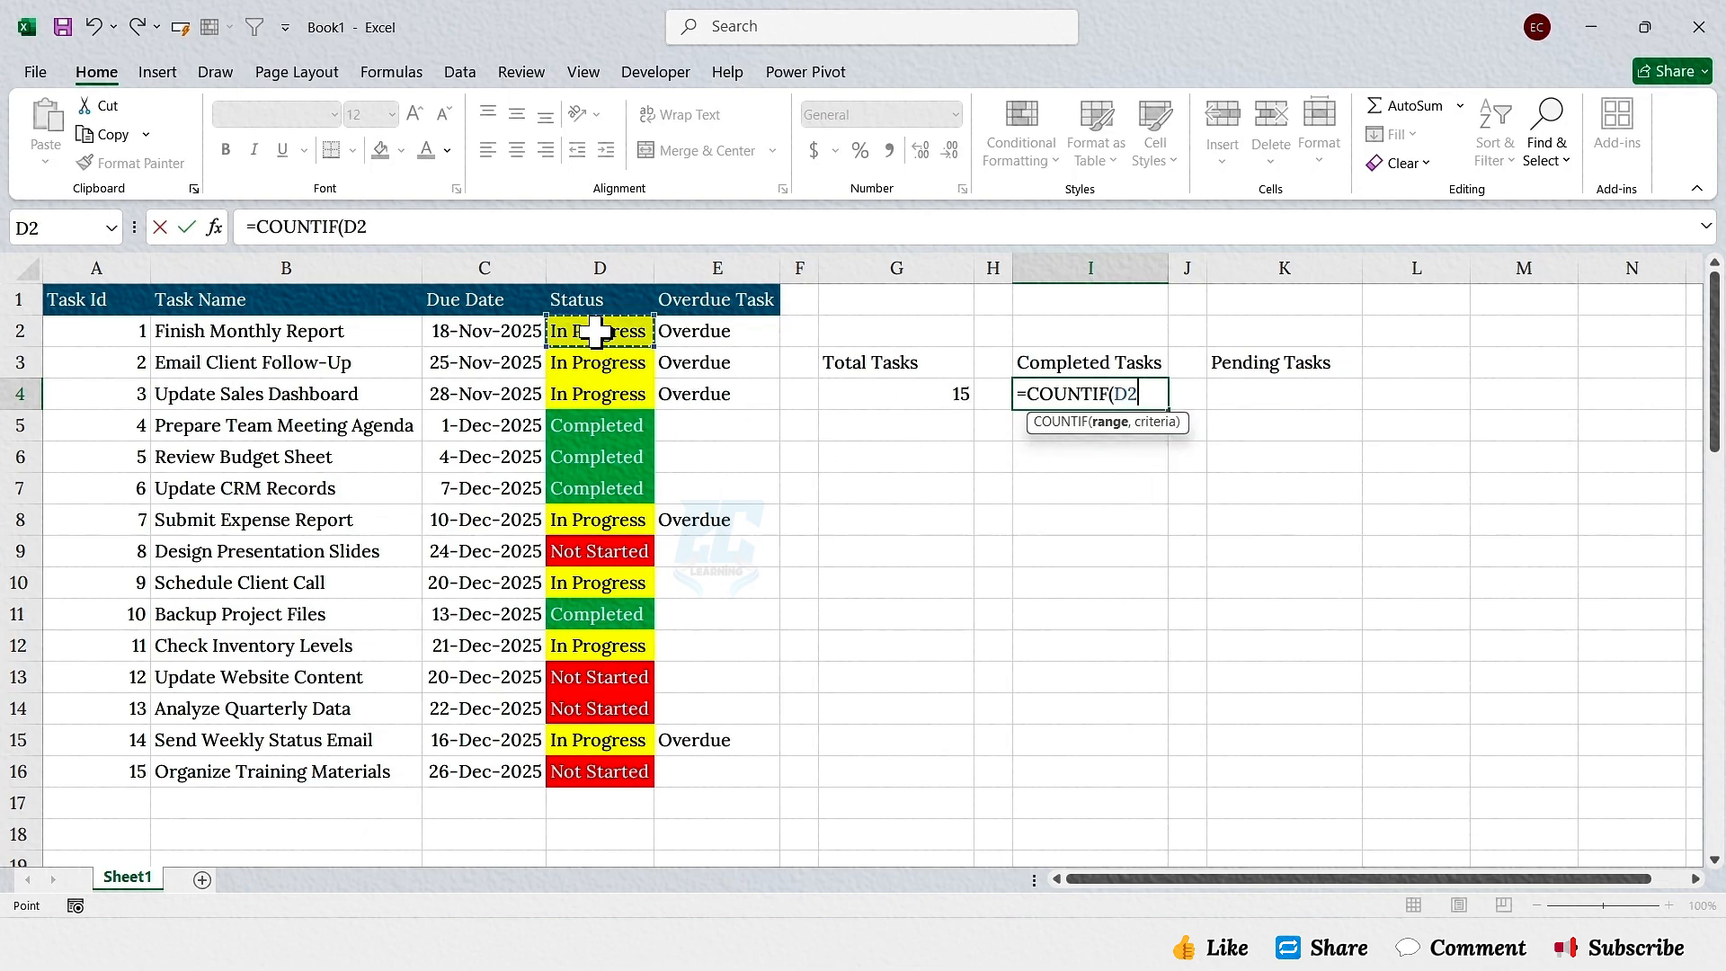
left_click_drag(596, 331, 579, 765)
type(",")
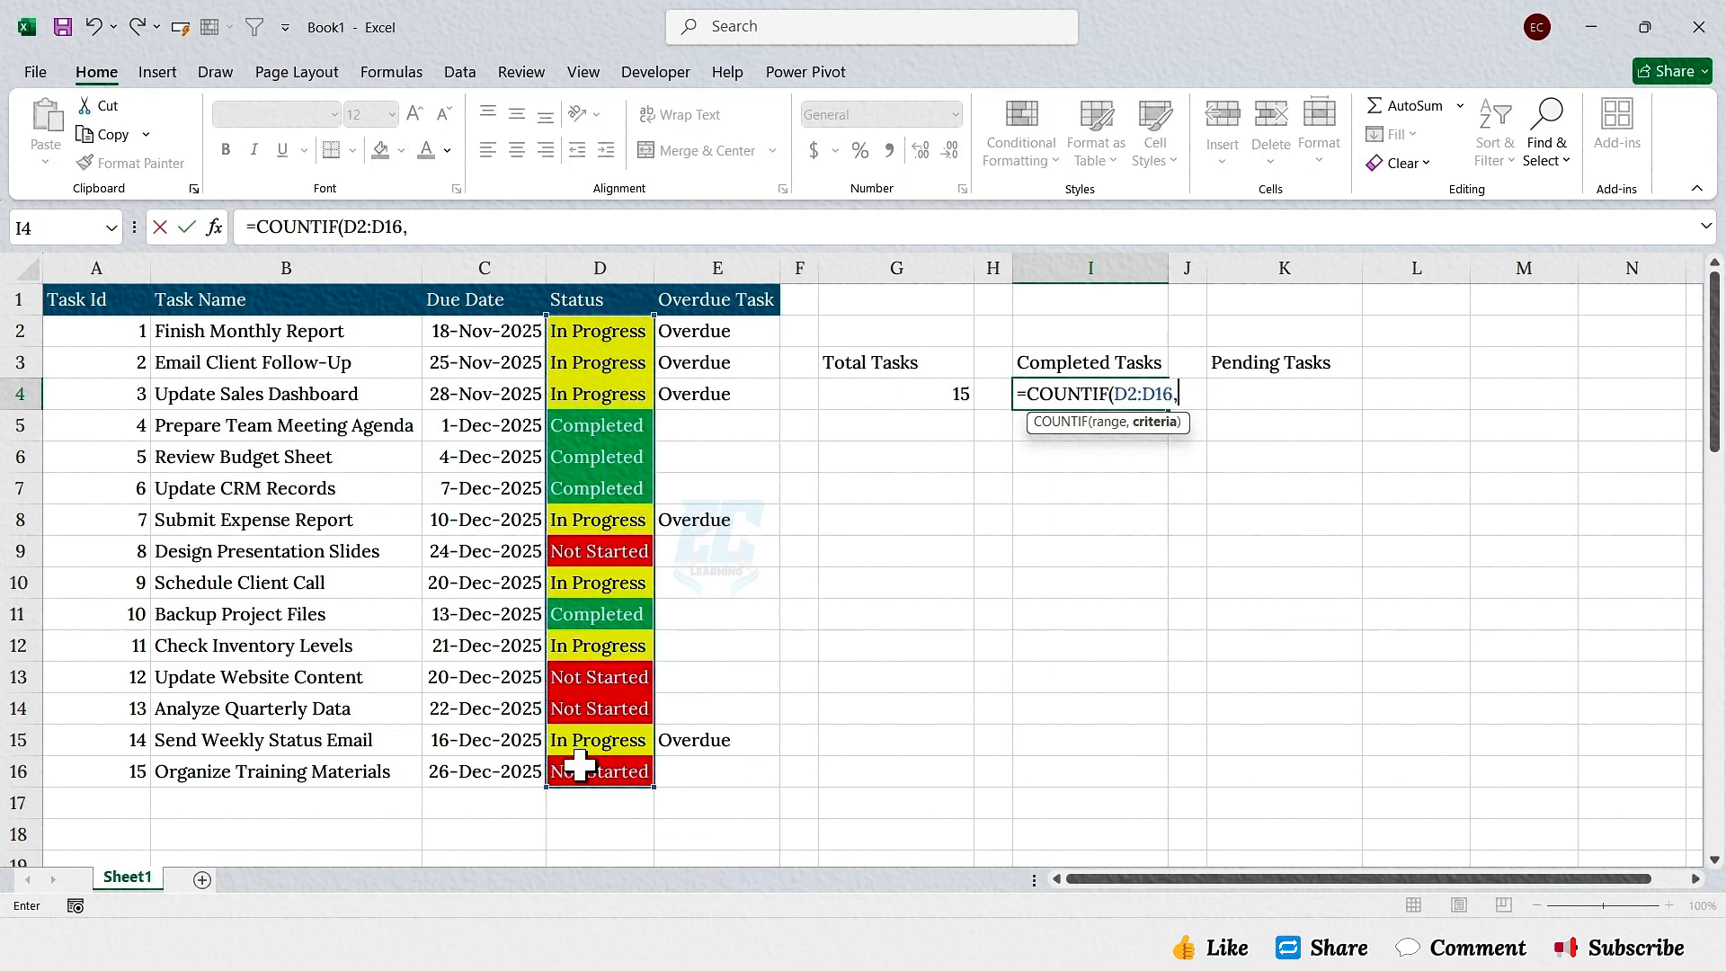
type("\"Completed")
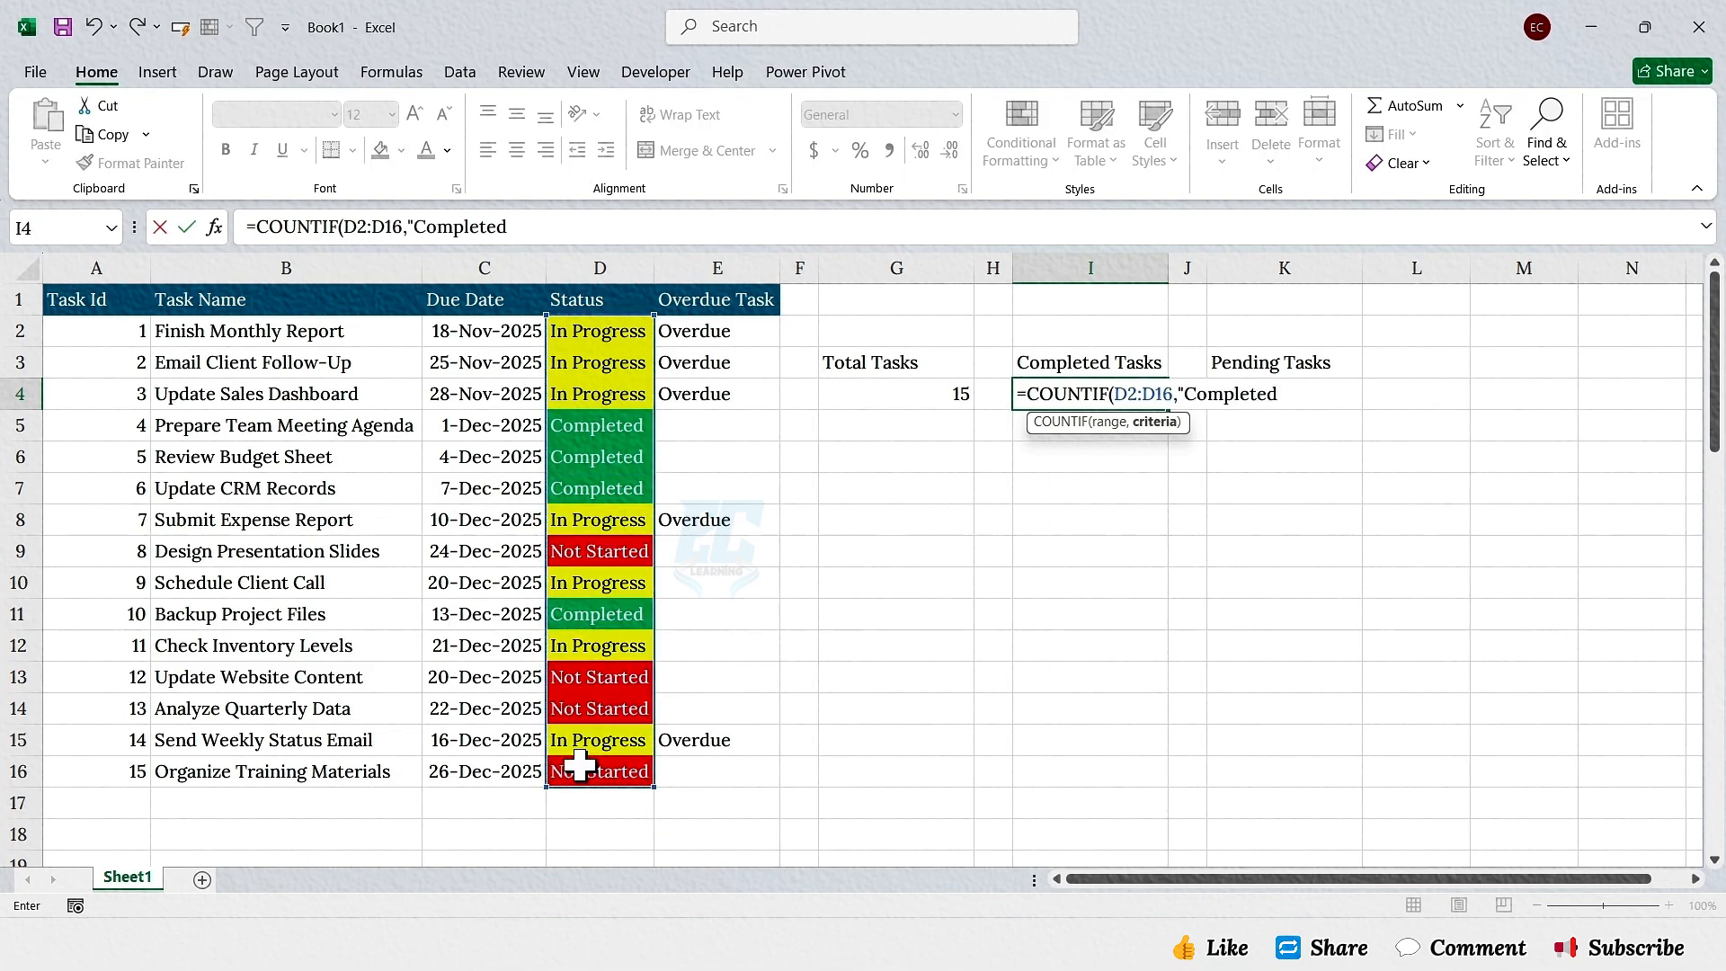
type("\")")
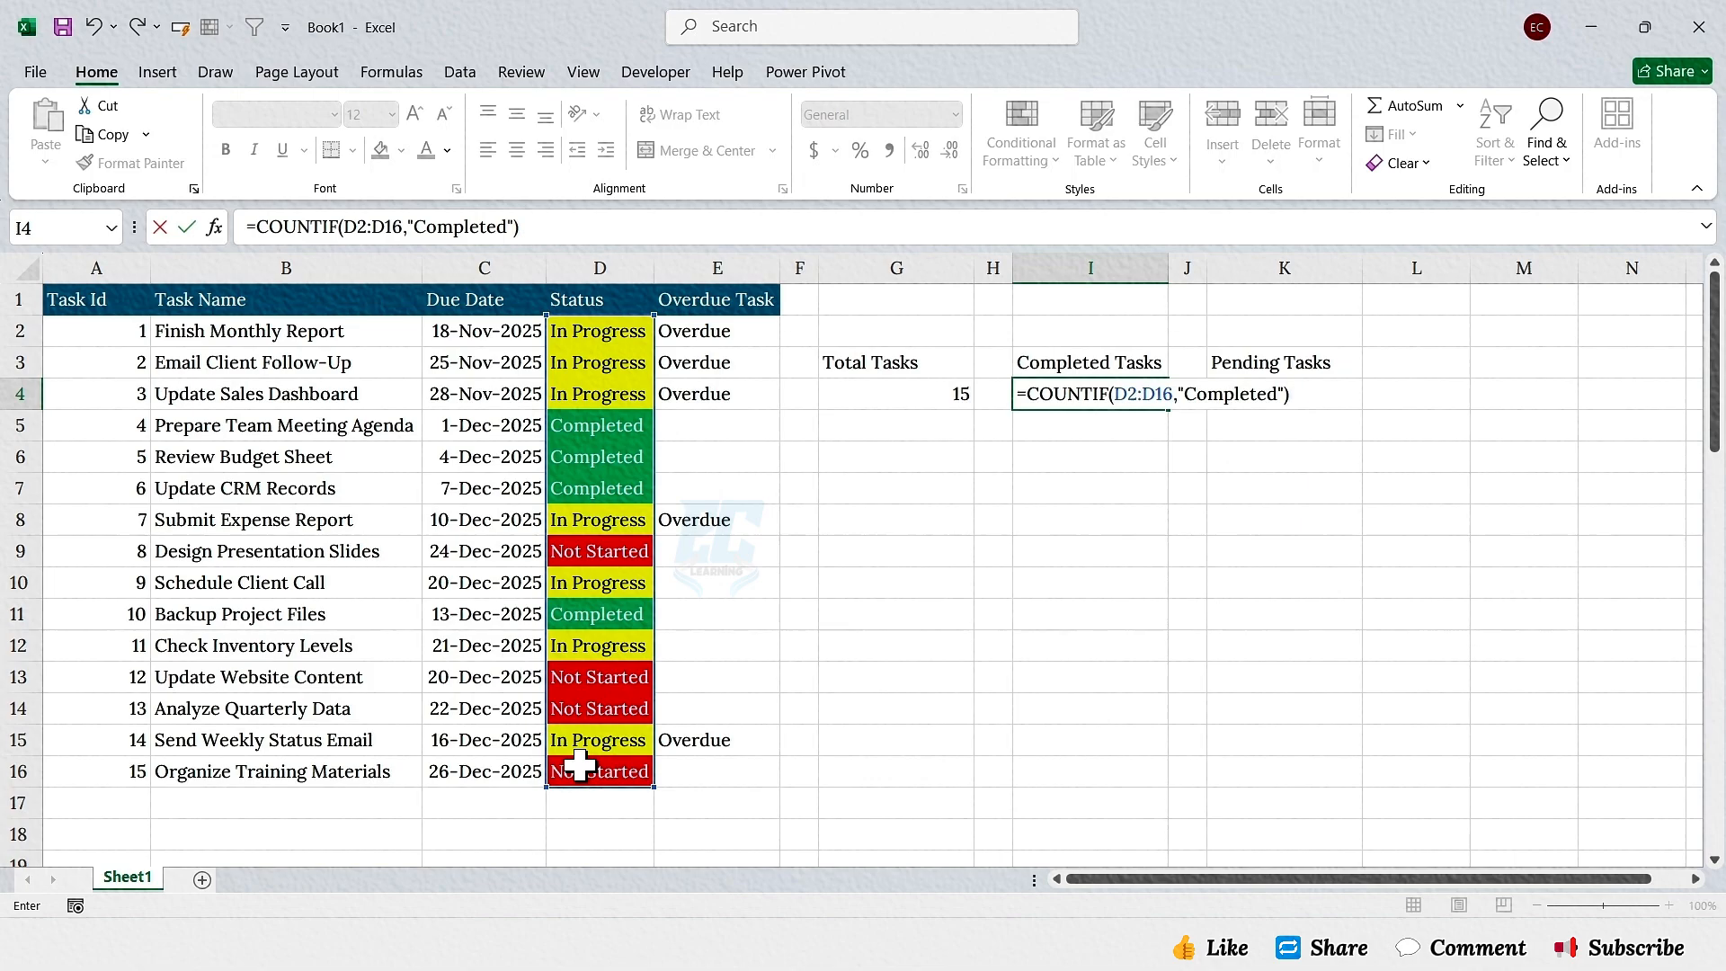
key("Return")
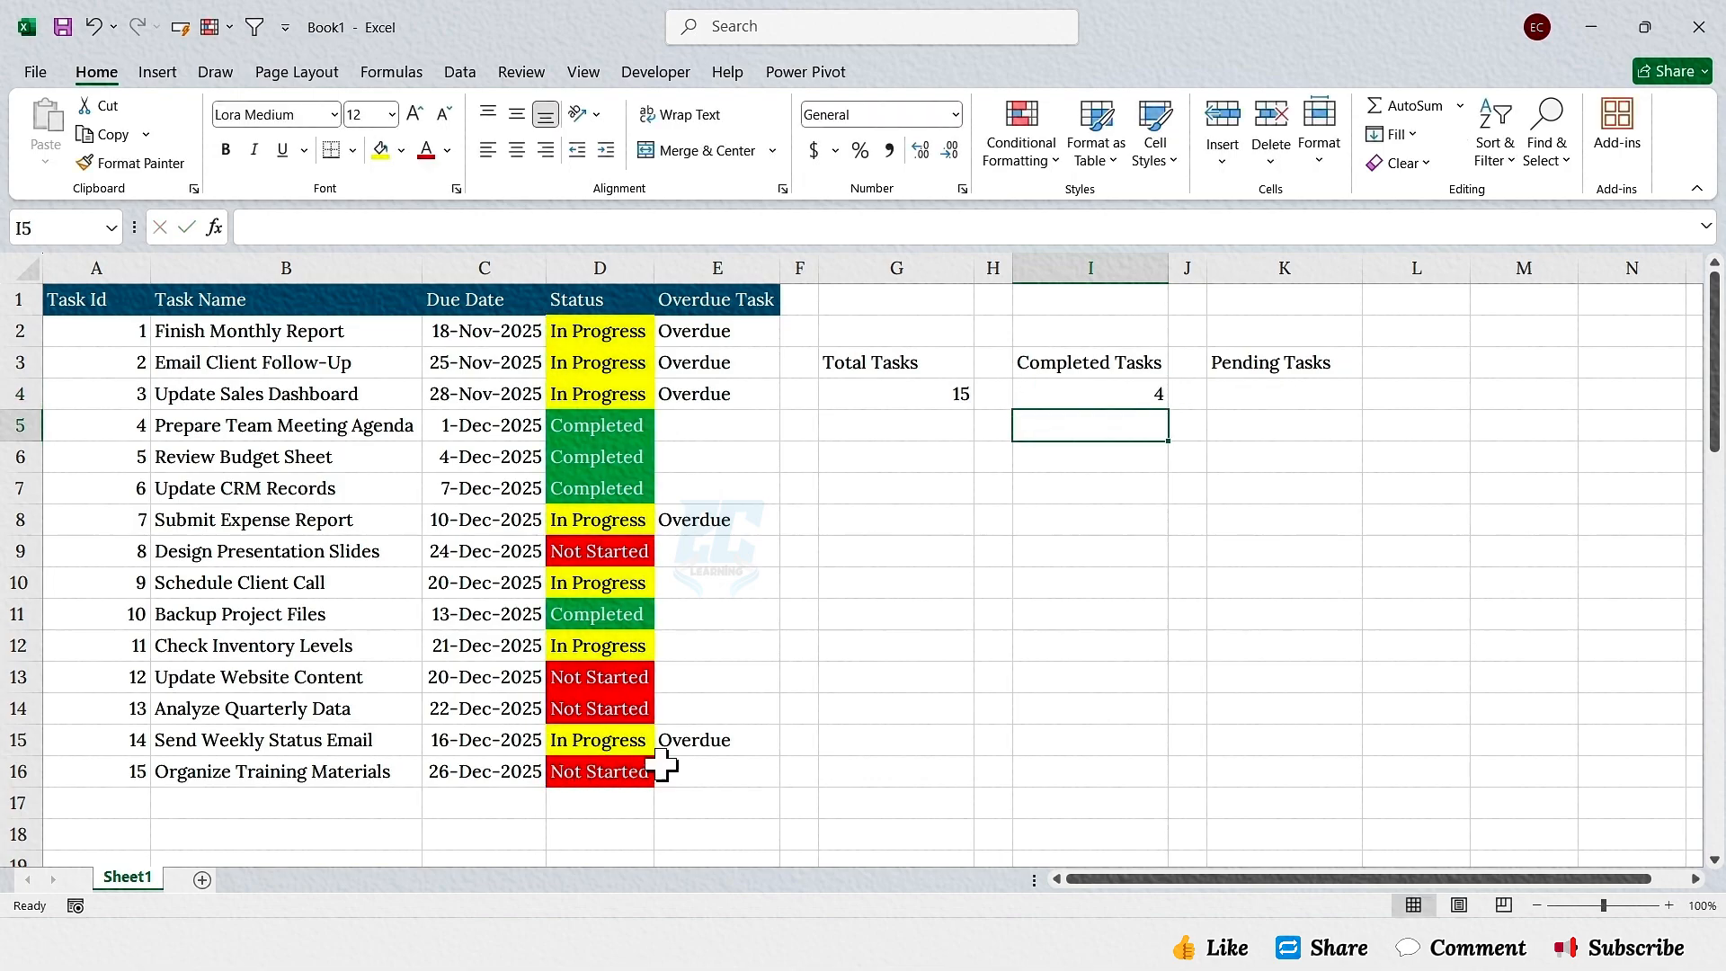
left_click(1073, 395)
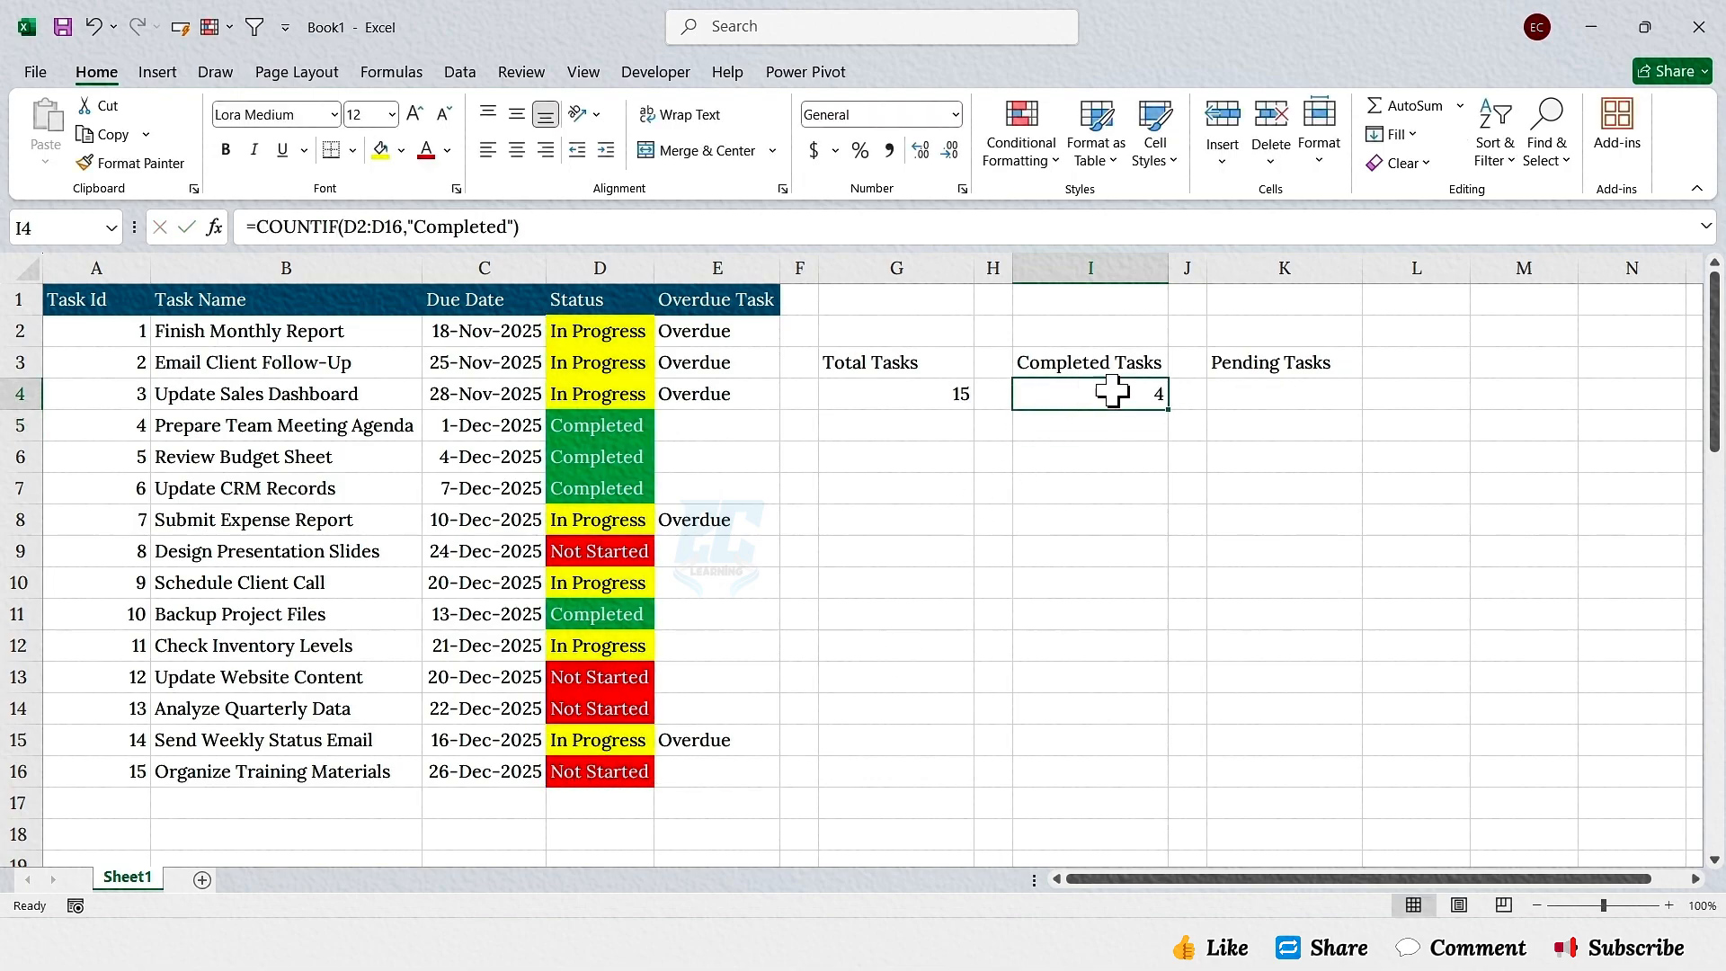
Step: Enter the formula =COUNTIF(D2:D16,"<>Completed") in K4 to count the pending tasks
left_click(1259, 362)
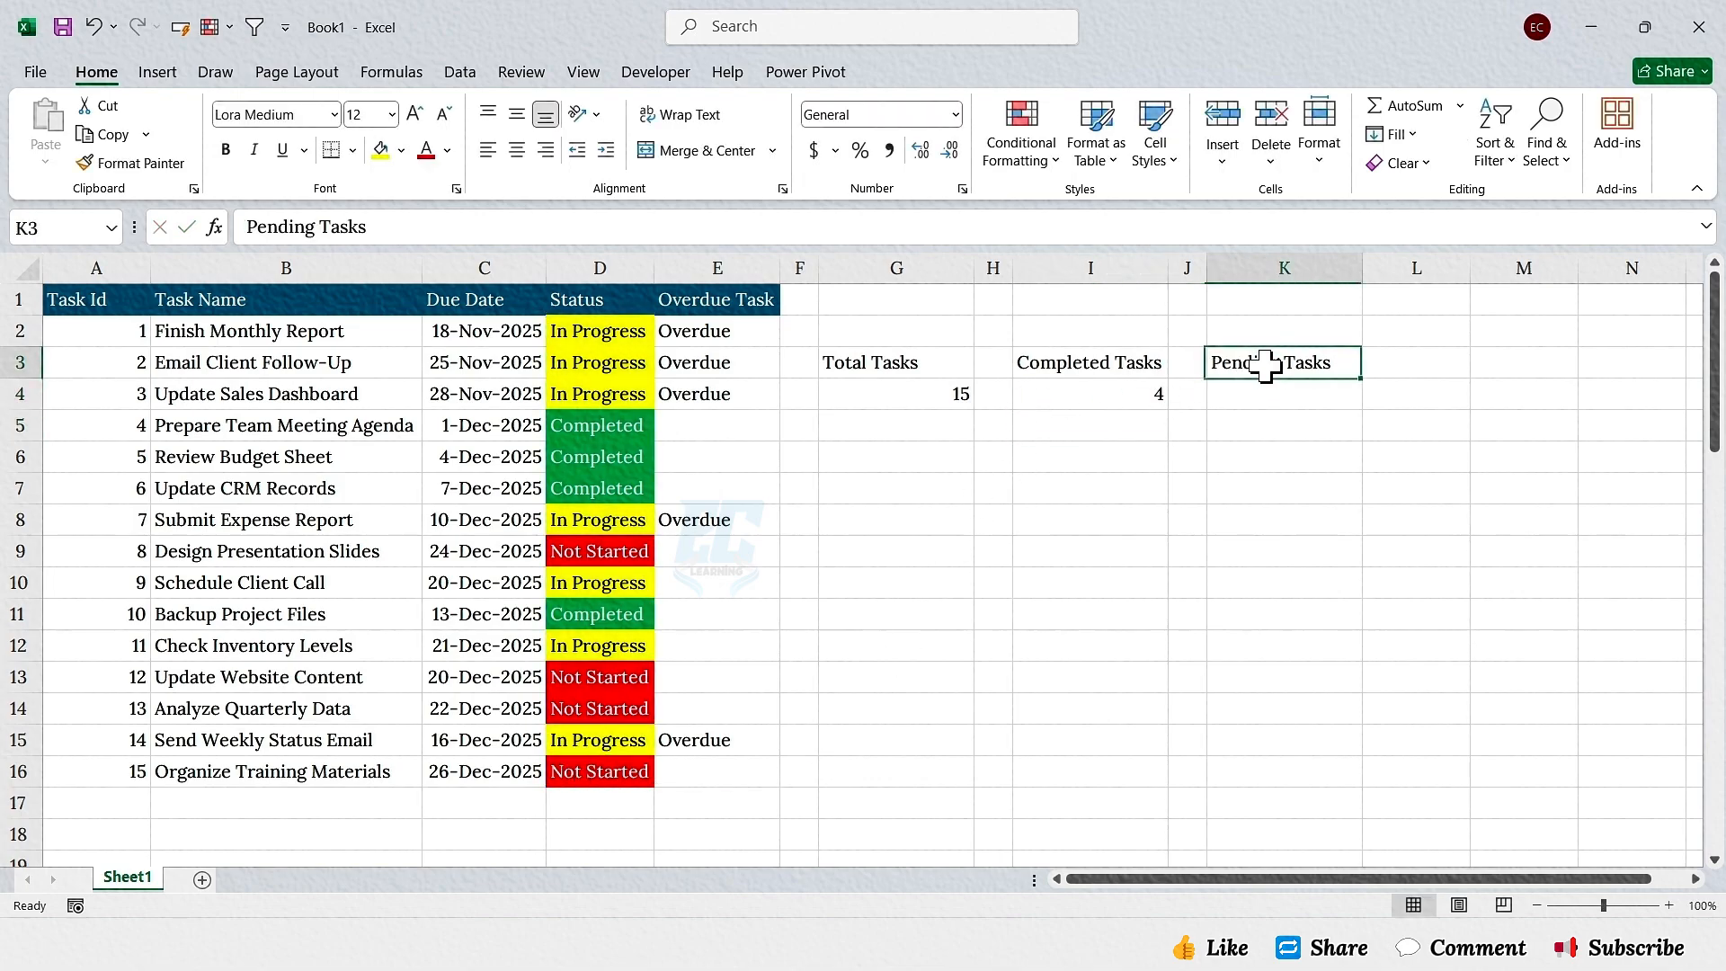
left_click(1301, 396)
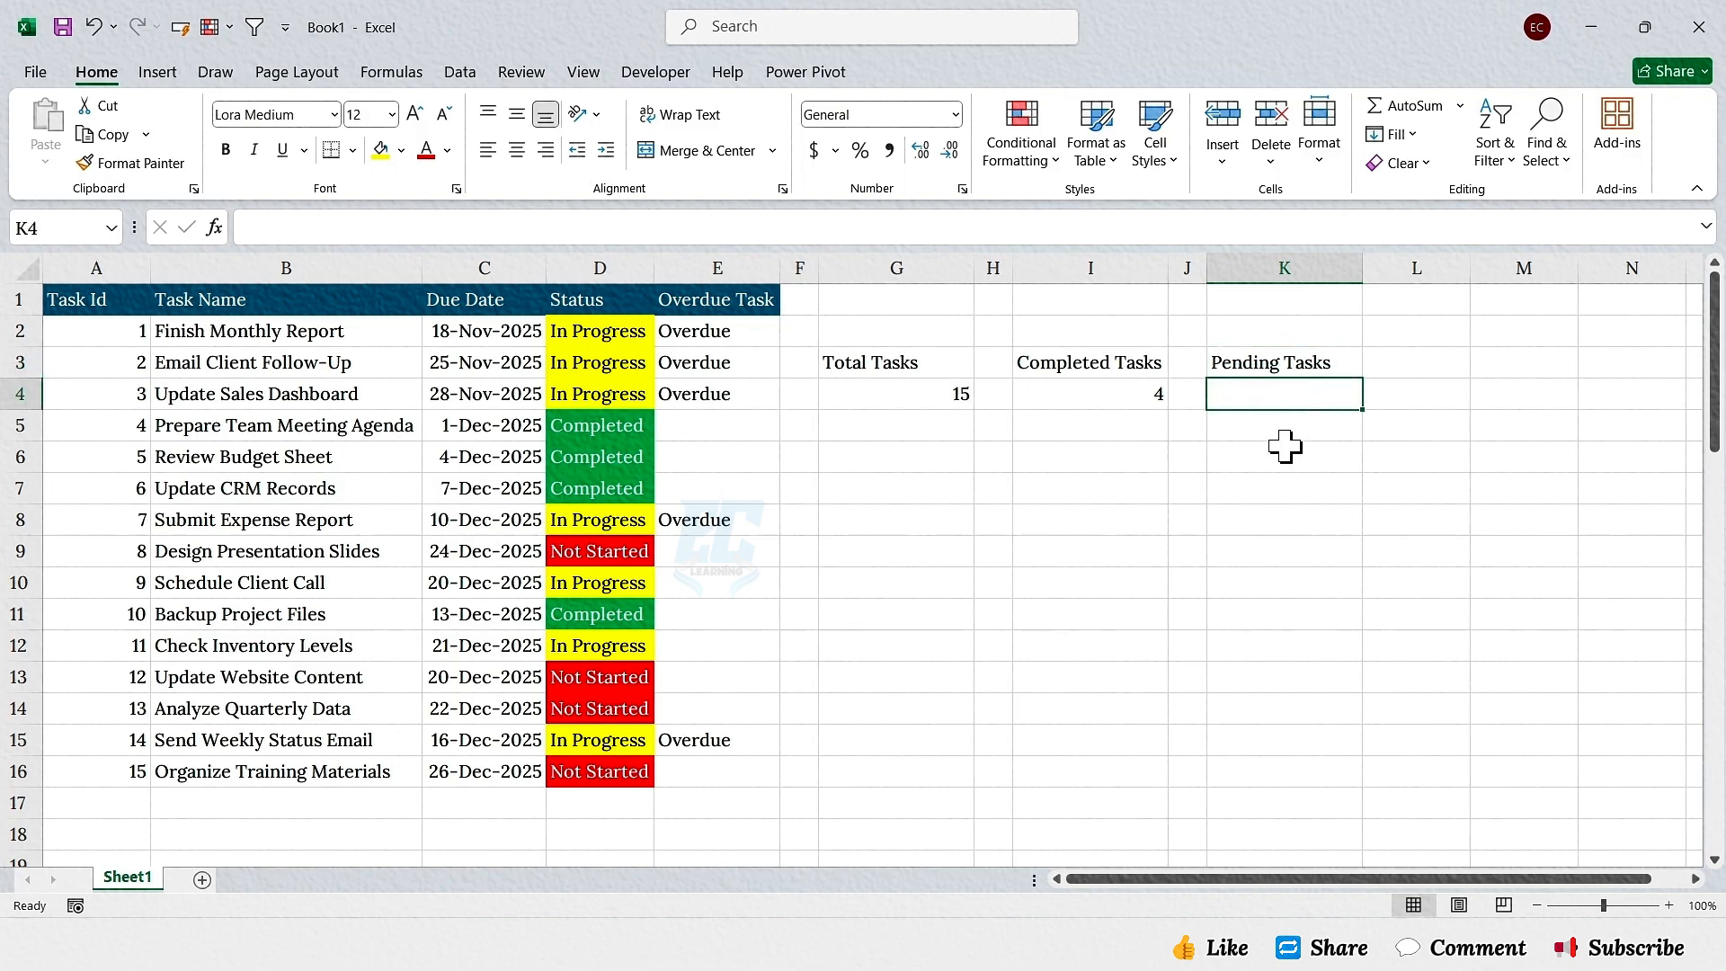
type("=countif(")
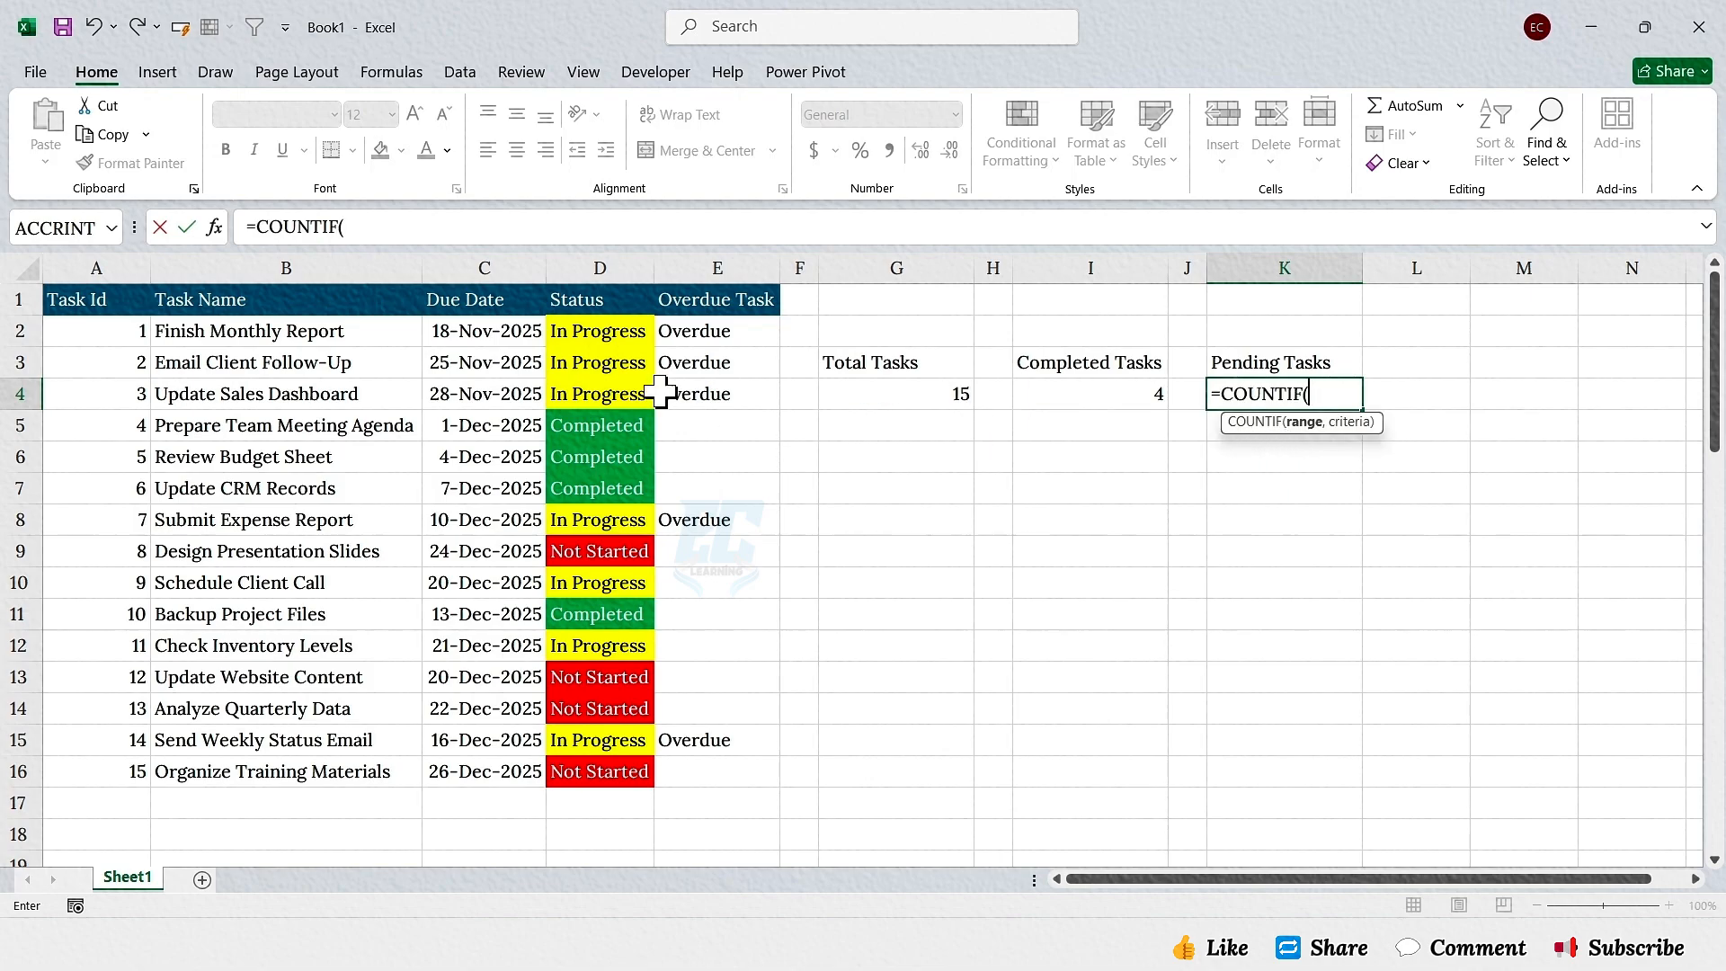
left_click_drag(578, 327, 602, 771)
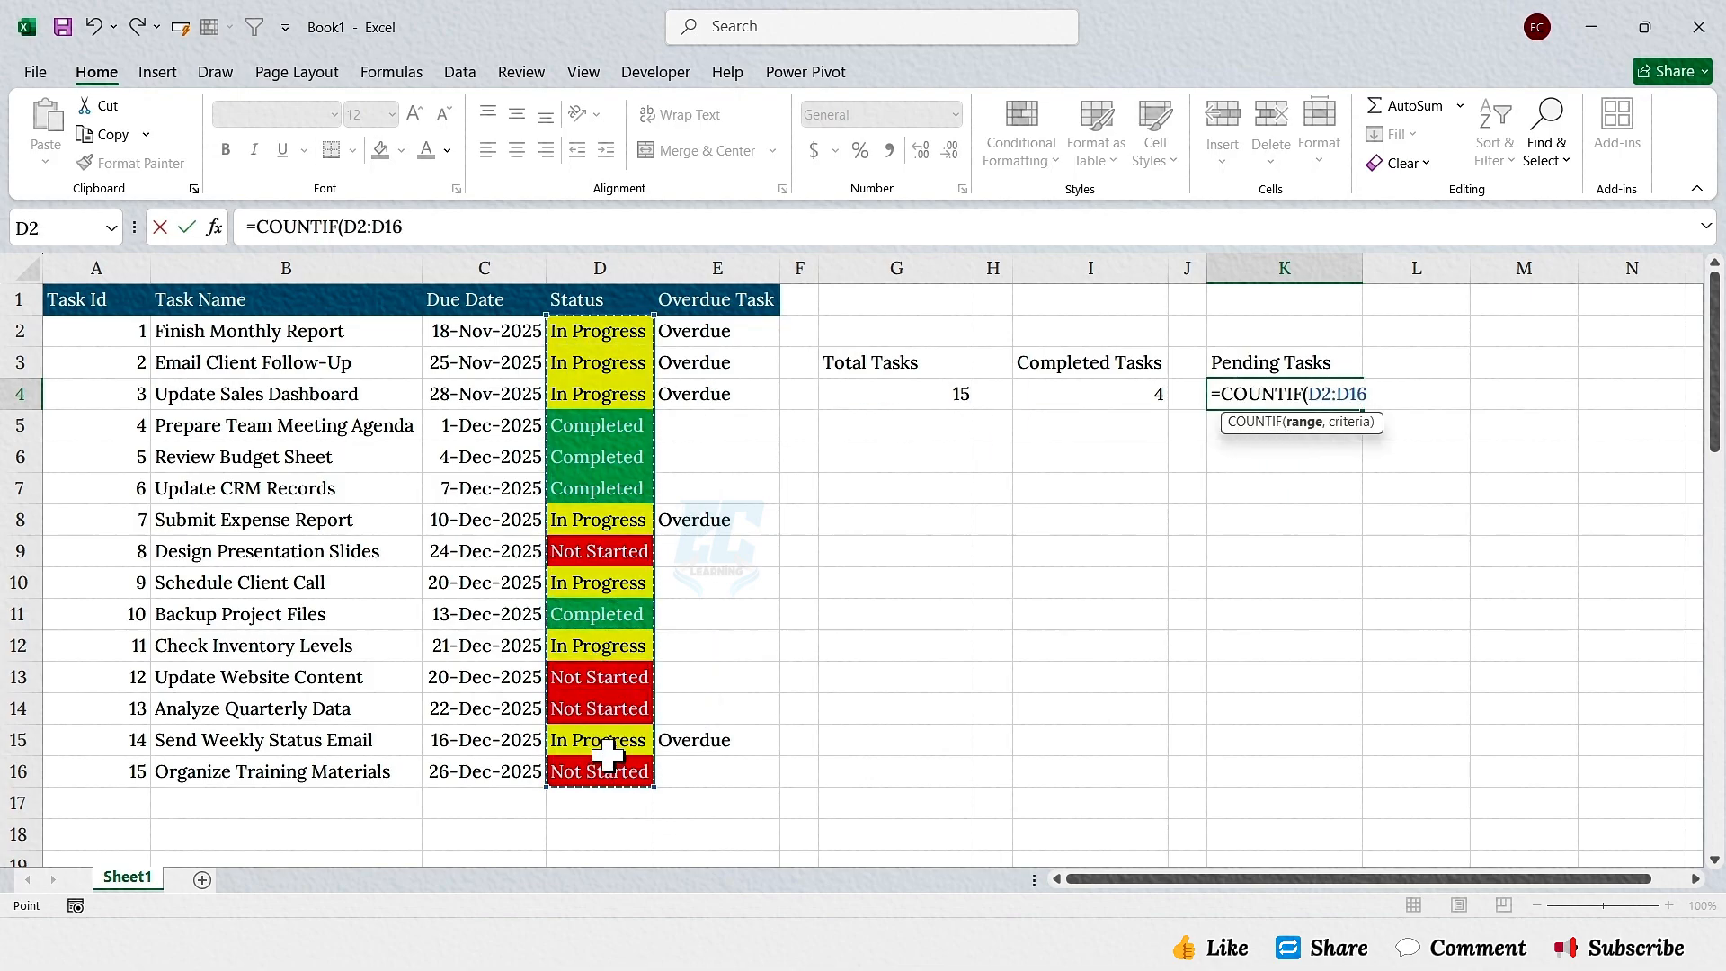
type(",")
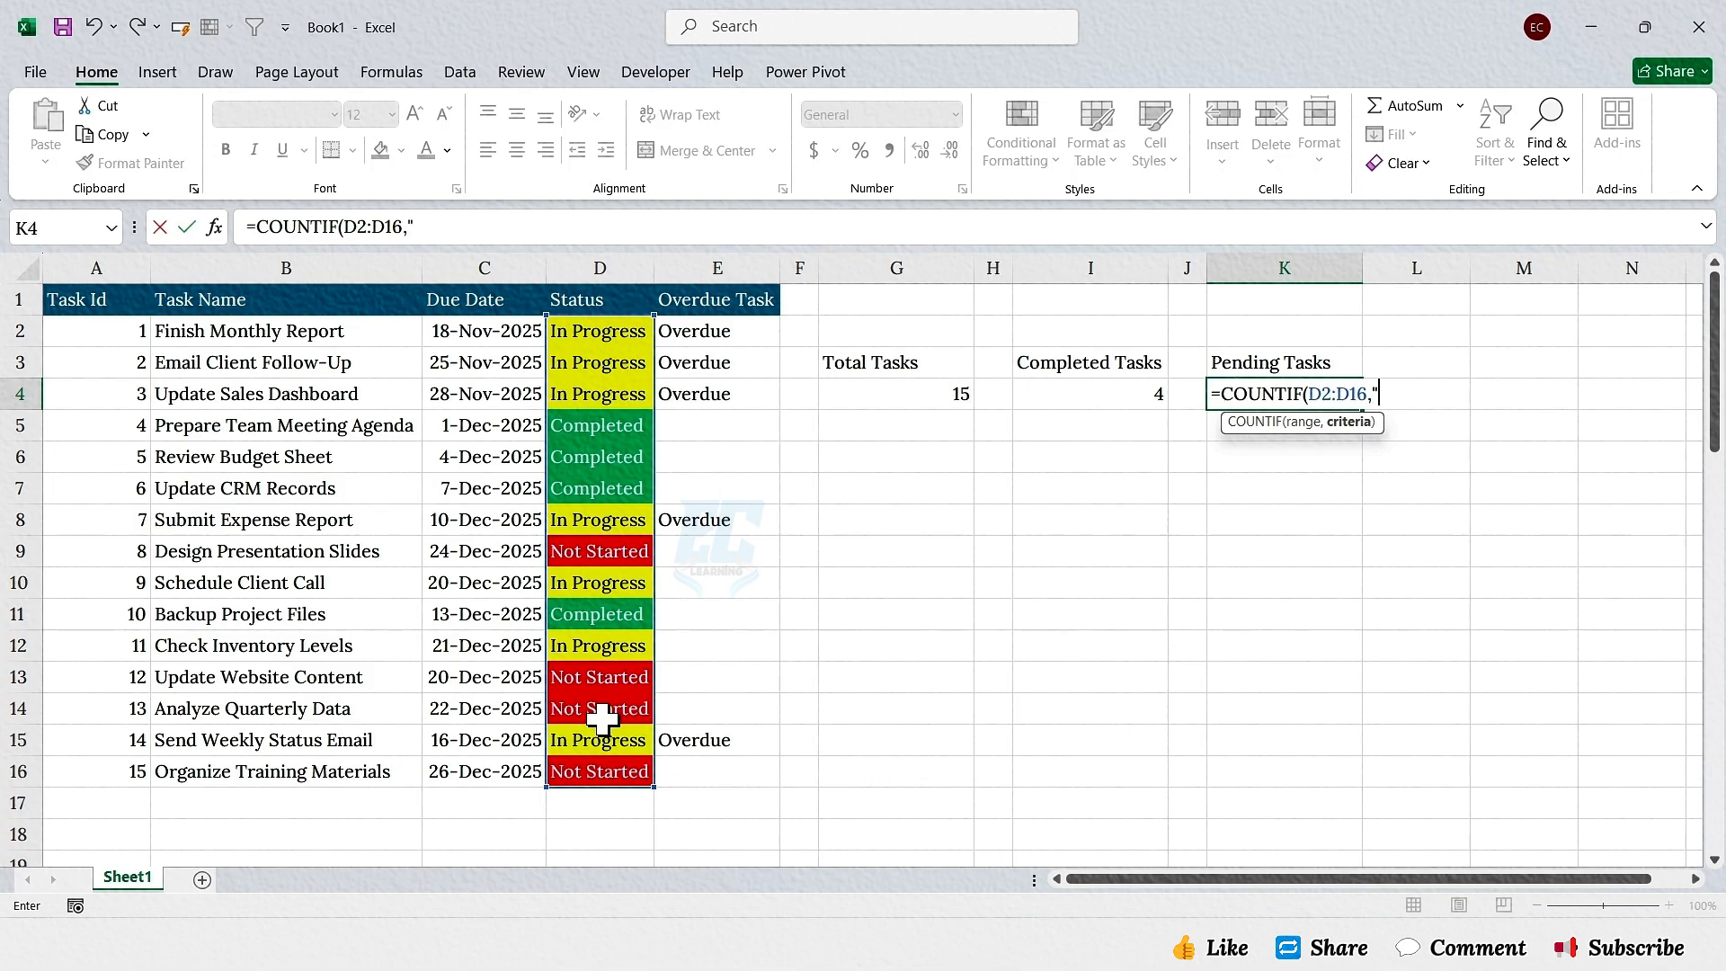
type("\"<>Completed\")")
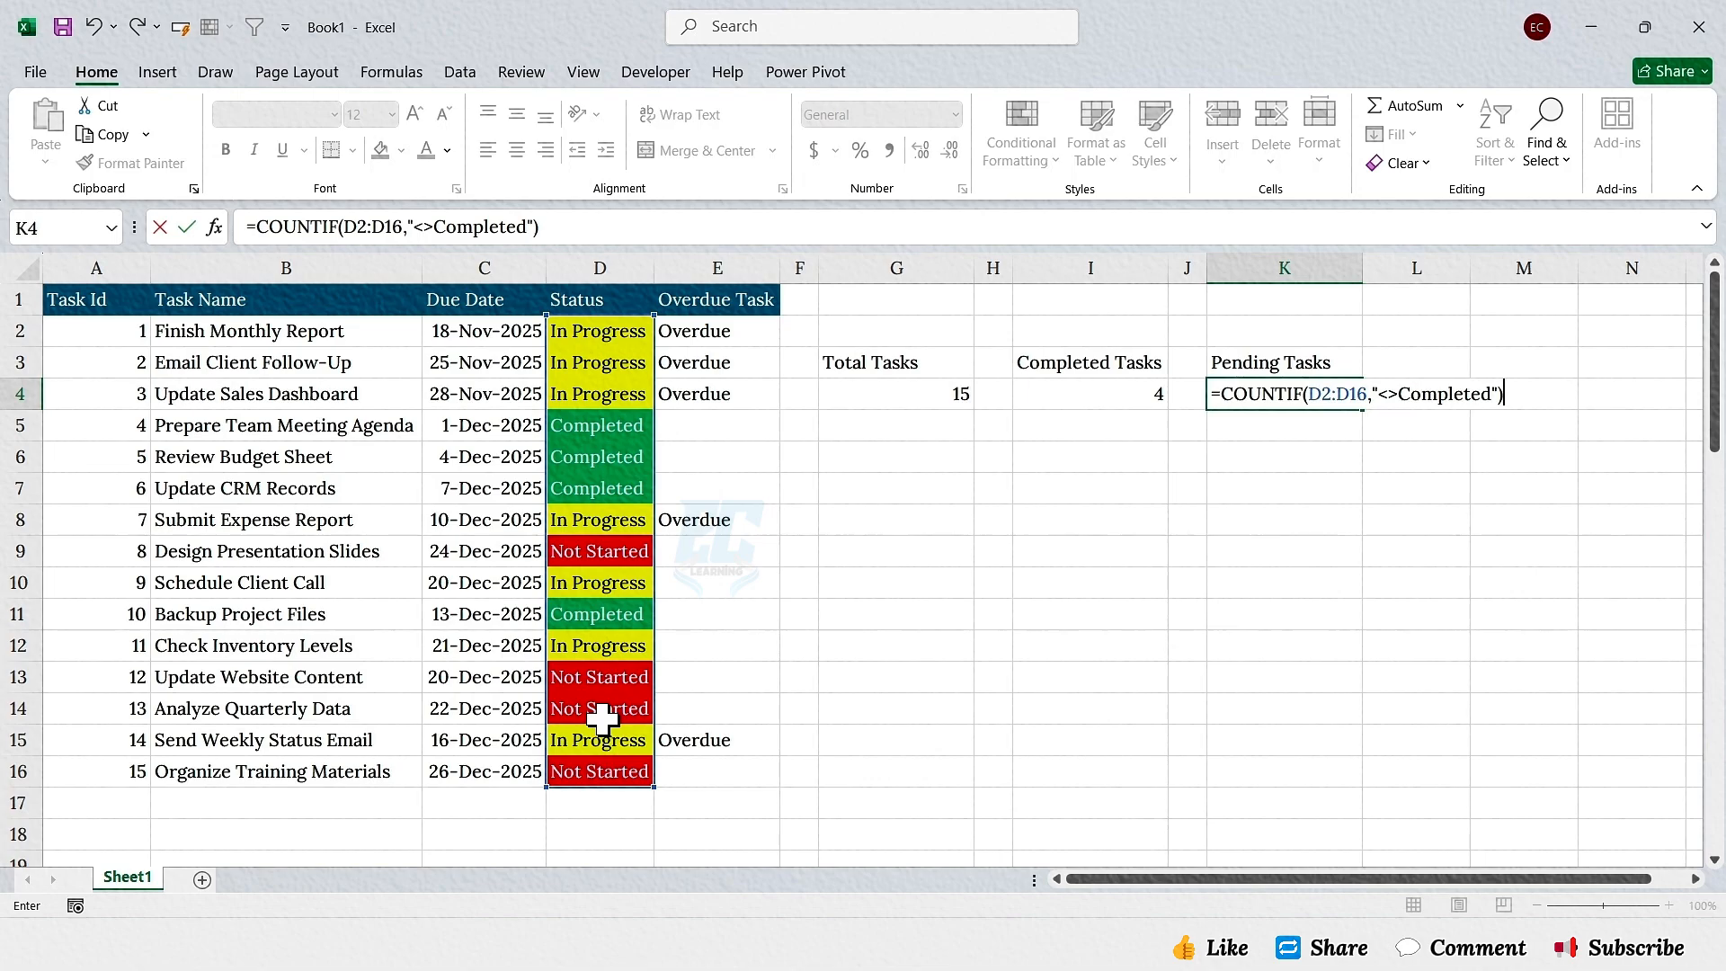
key("Return")
left_click(1257, 397)
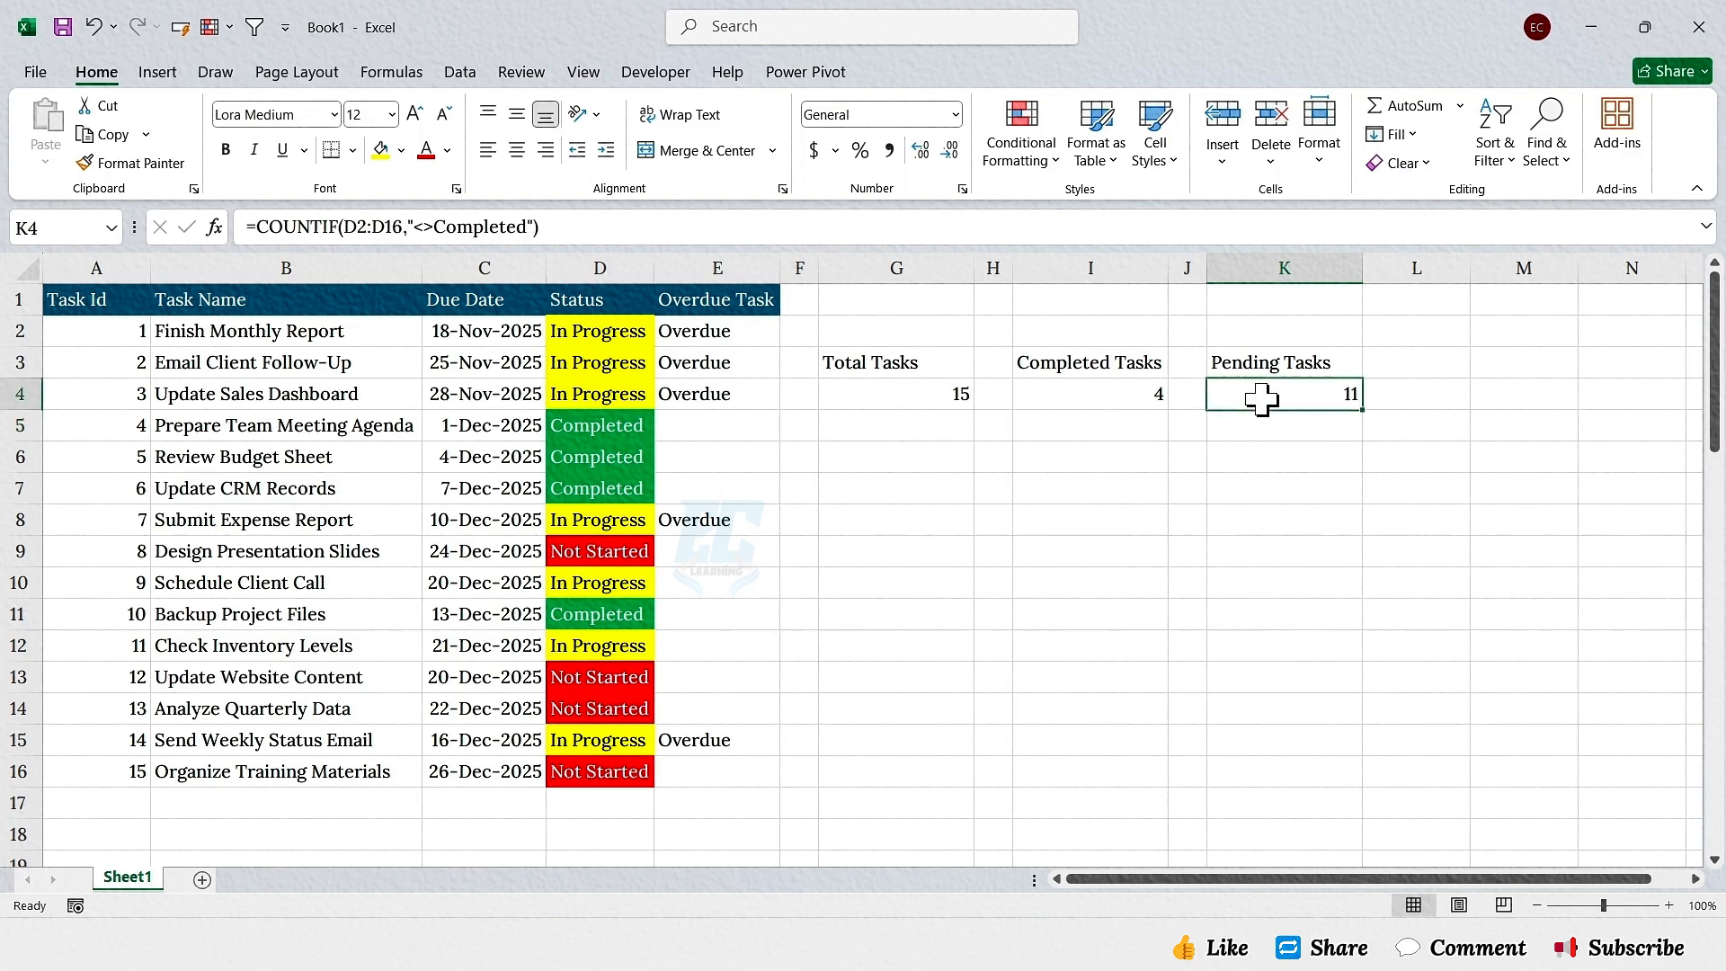
Step: Add borders to the A1:E16 table and summary cells G3:G4, I3:I4 and K3:K4, and centre the summary cells horizontally and vertically
left_click_drag(121, 300, 724, 769)
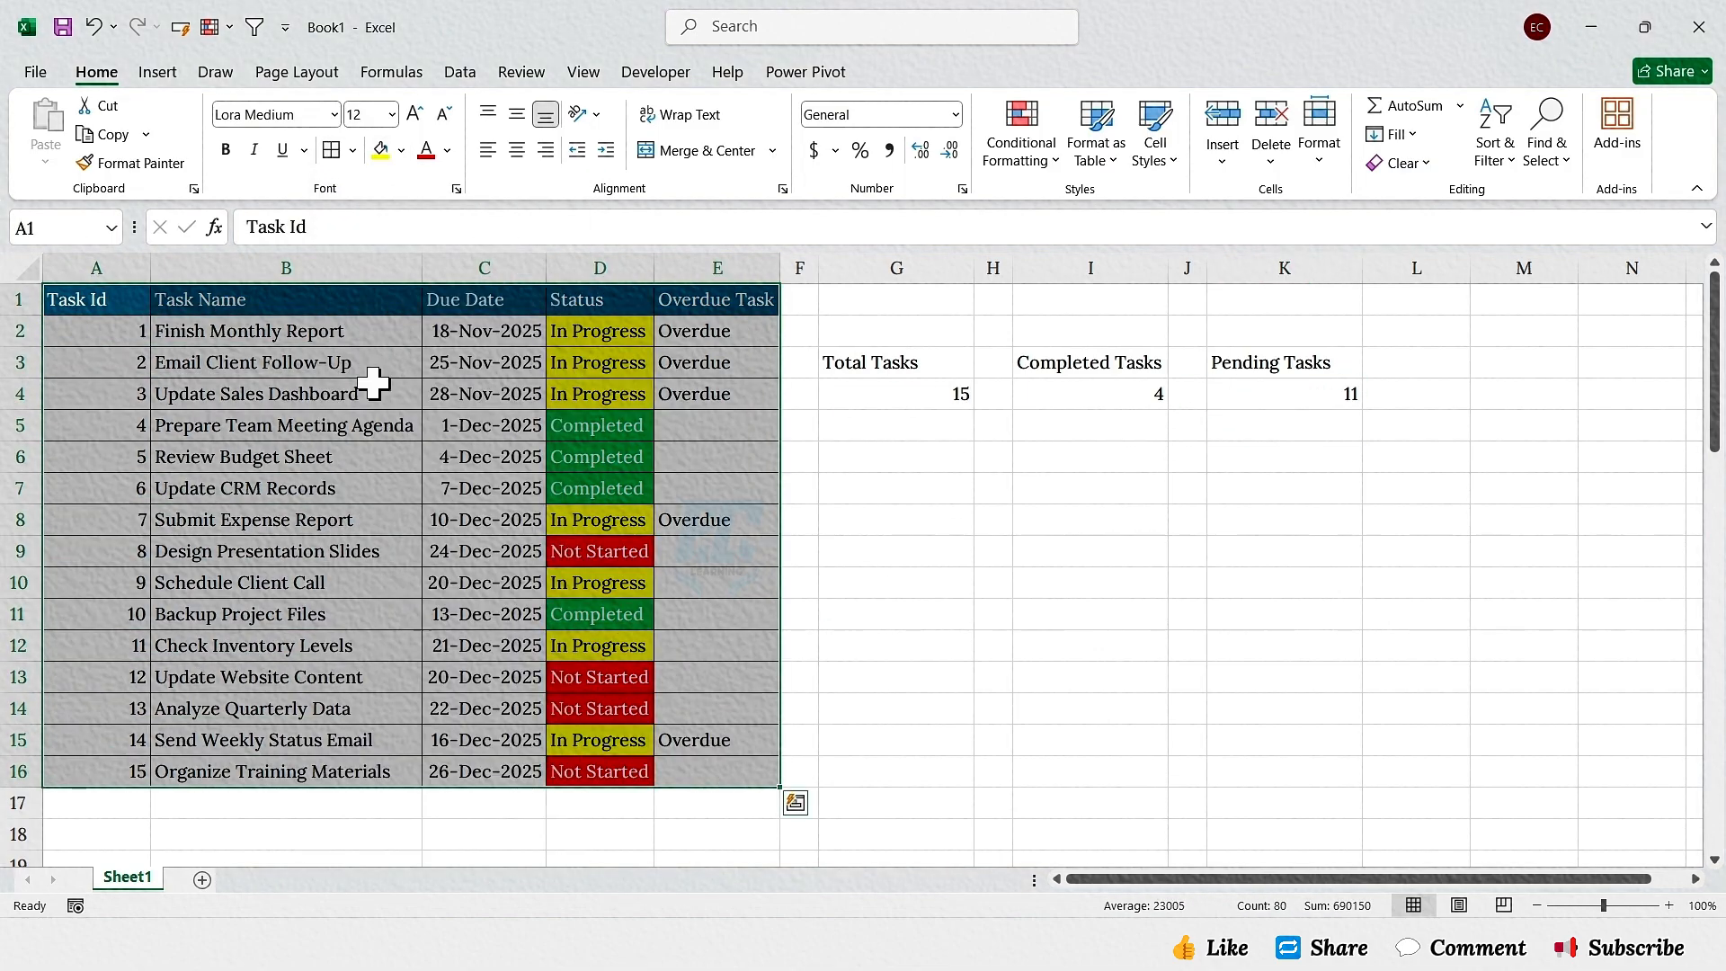
left_click_drag(872, 353, 936, 390)
left_click_drag(1091, 363, 1091, 393)
mouse_move(1285, 363)
left_mouse_down()
mouse_move(1322, 374)
mouse_move(1295, 394)
left_mouse_up()
left_click(517, 150)
left_click(517, 114)
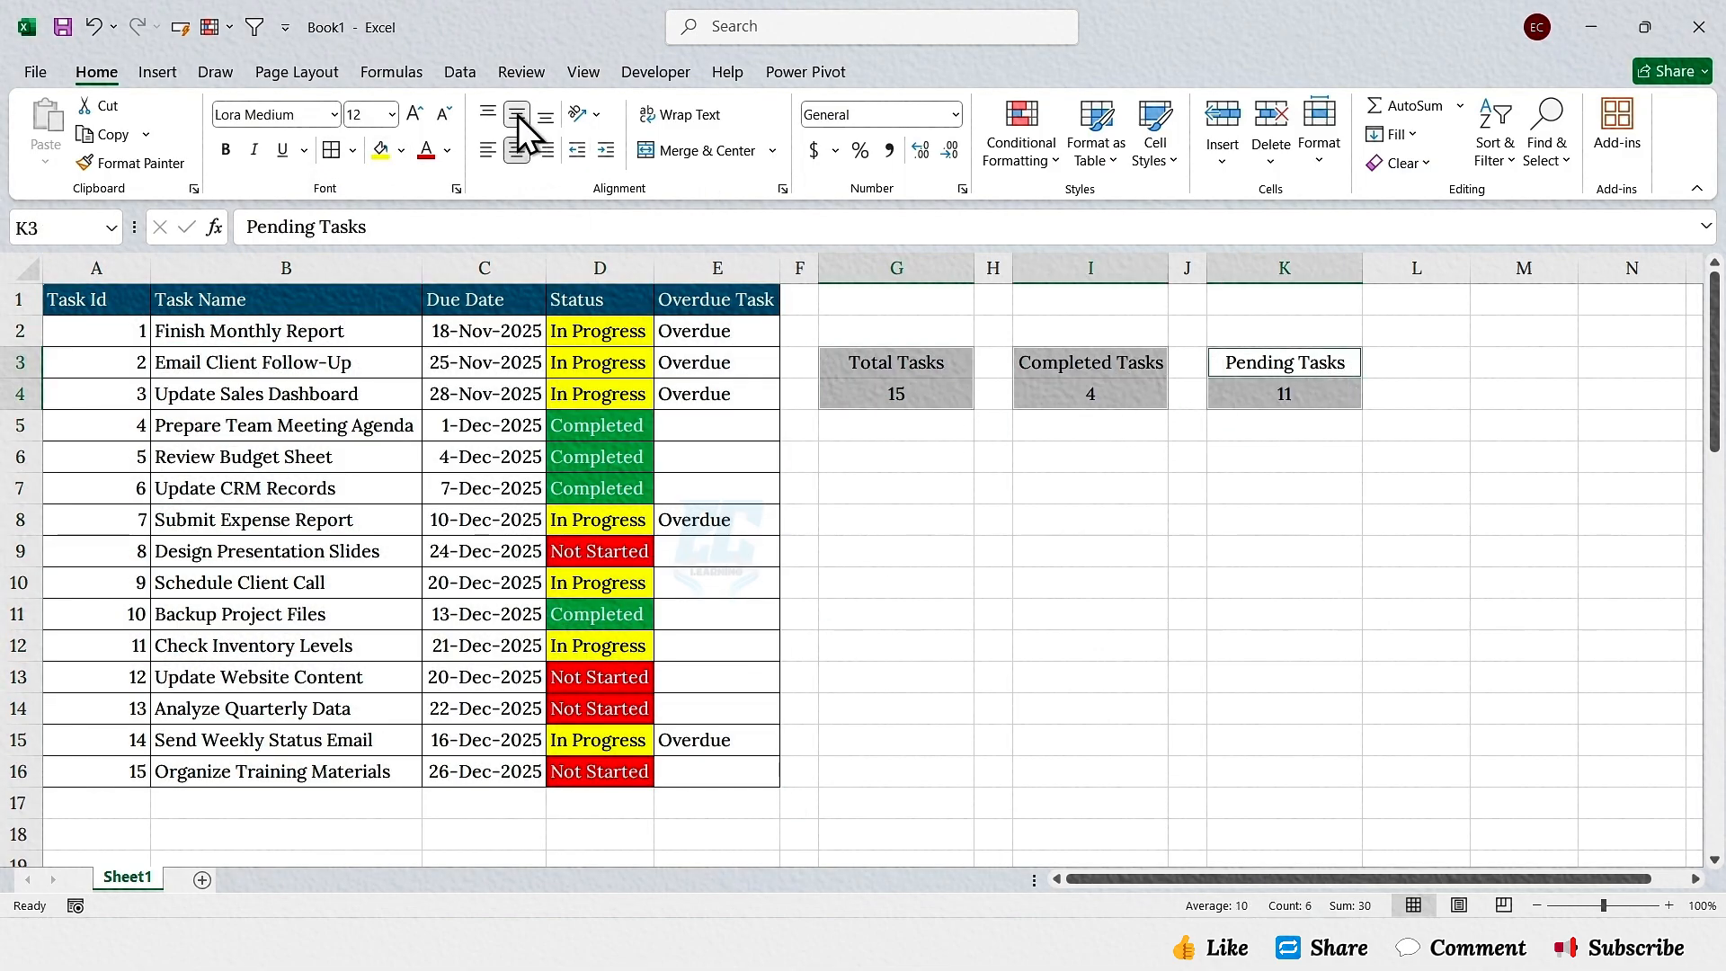
left_click(941, 354)
Step: Hide the worksheet gridlines and select the first task's Status cell, D2
left_click(589, 74)
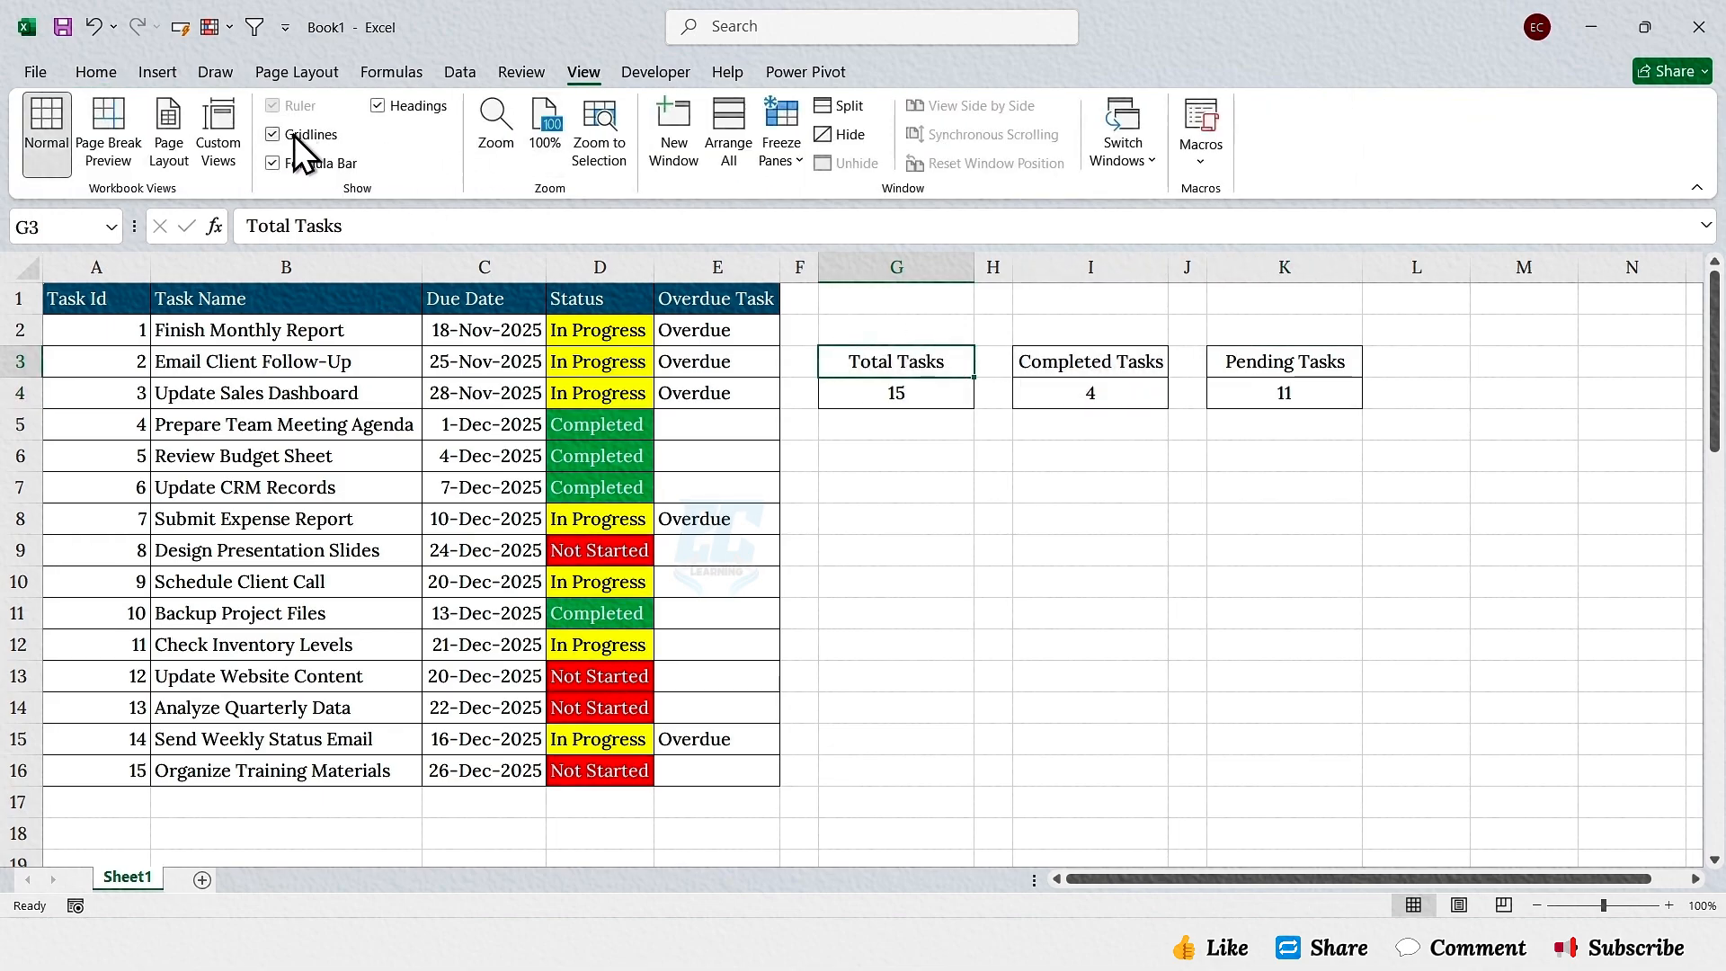
left_click(287, 134)
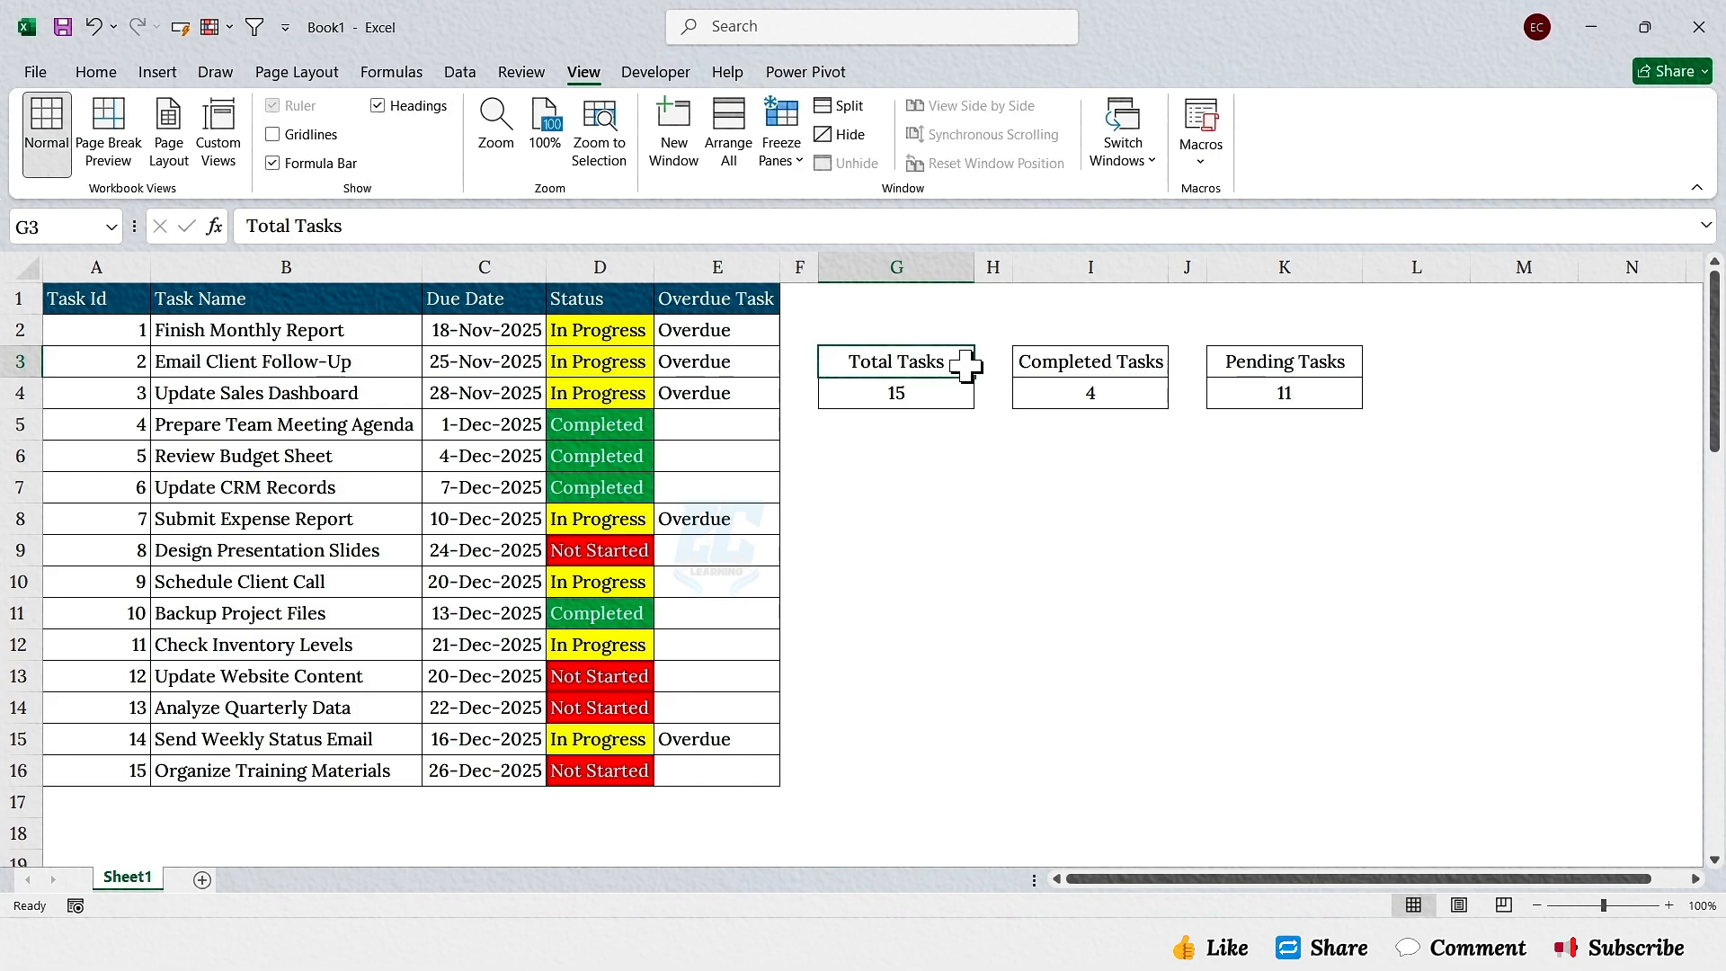
left_click(645, 330)
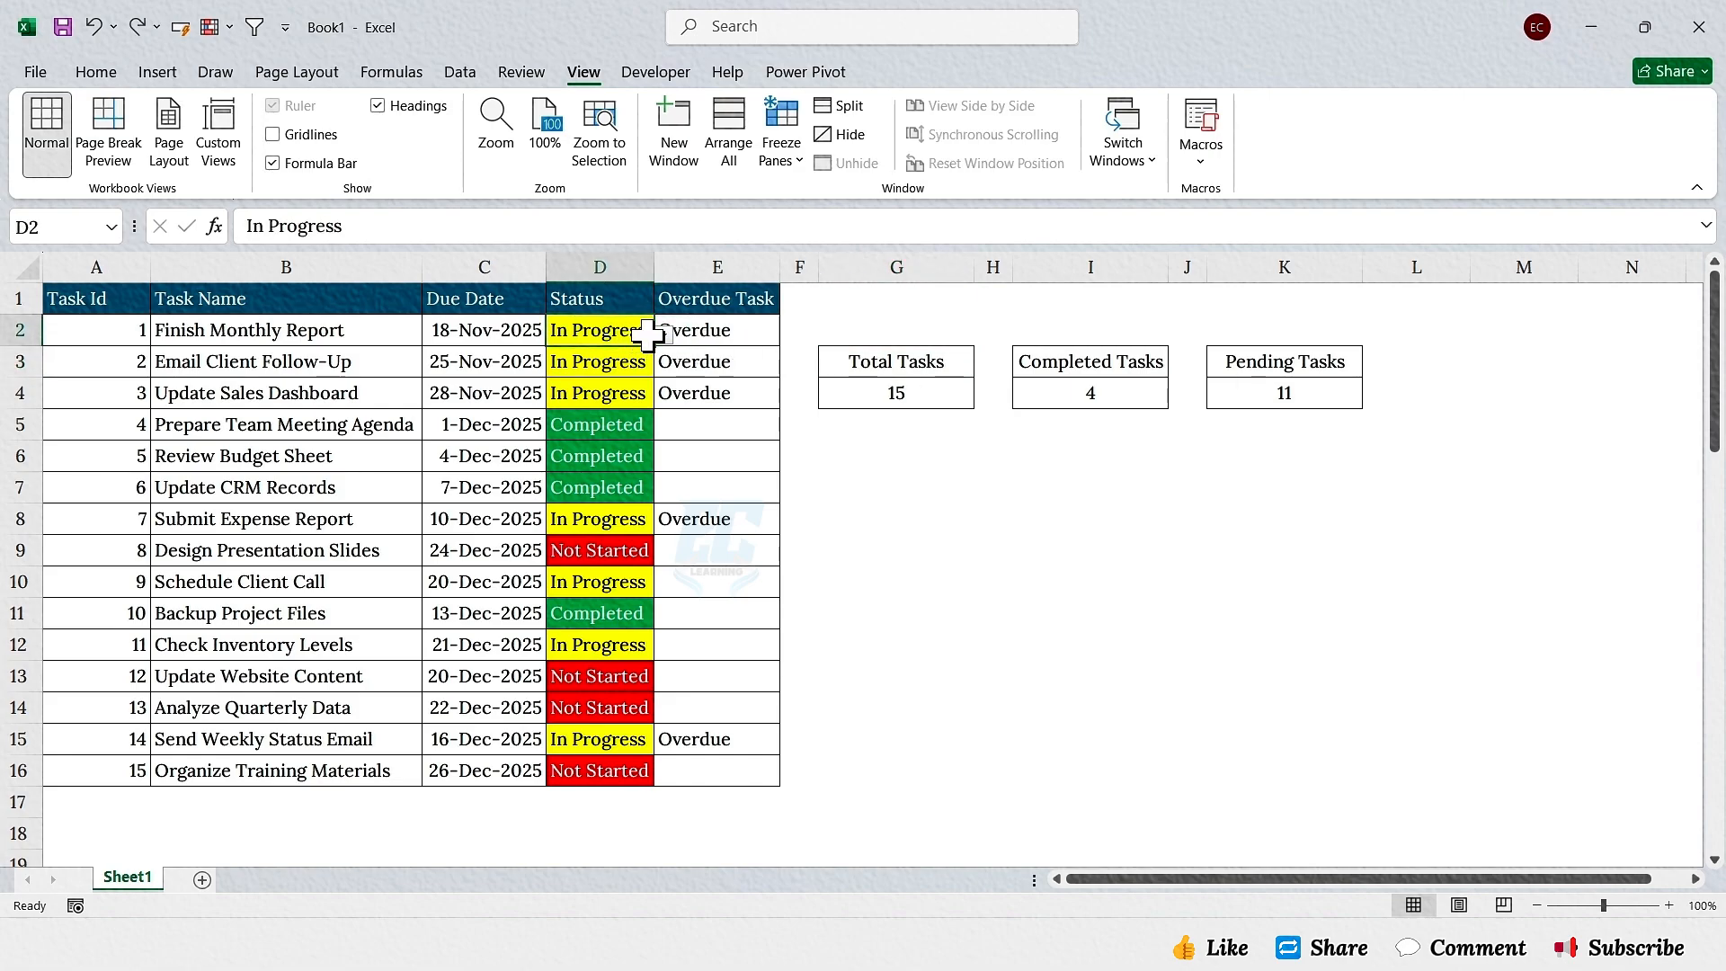
Step: Set the status of the Finish Monthly Report task to Completed and check the pending tasks count cell
left_click(664, 334)
left_click(629, 395)
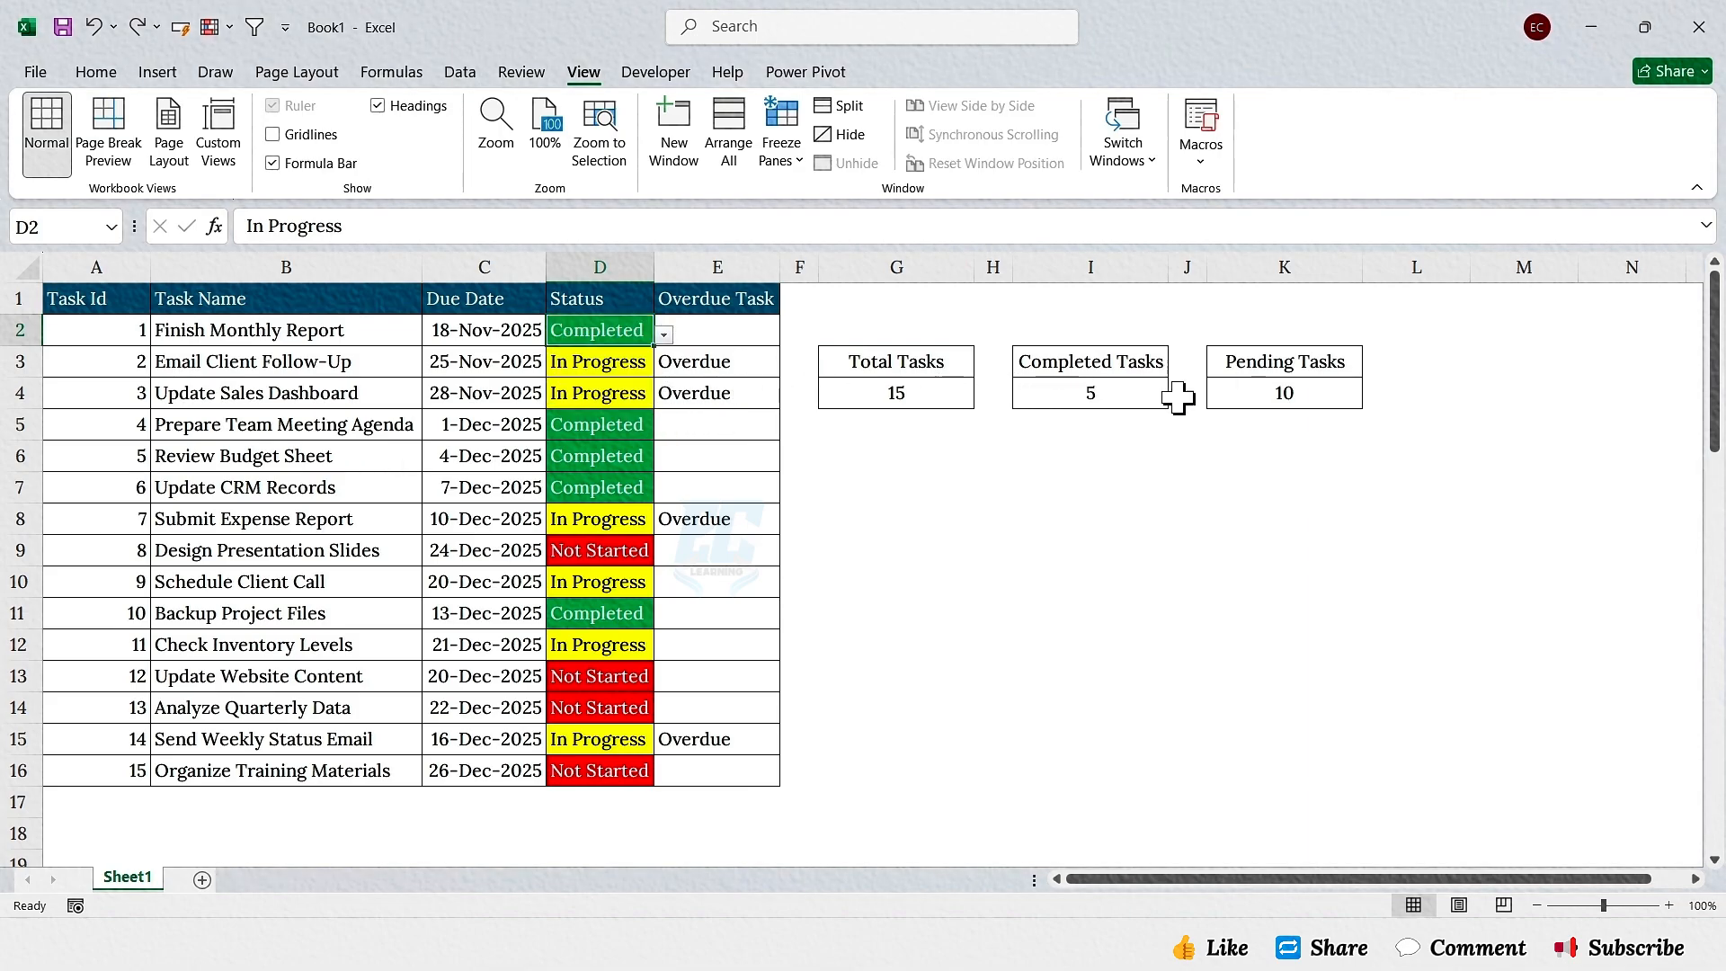
left_click(1225, 397)
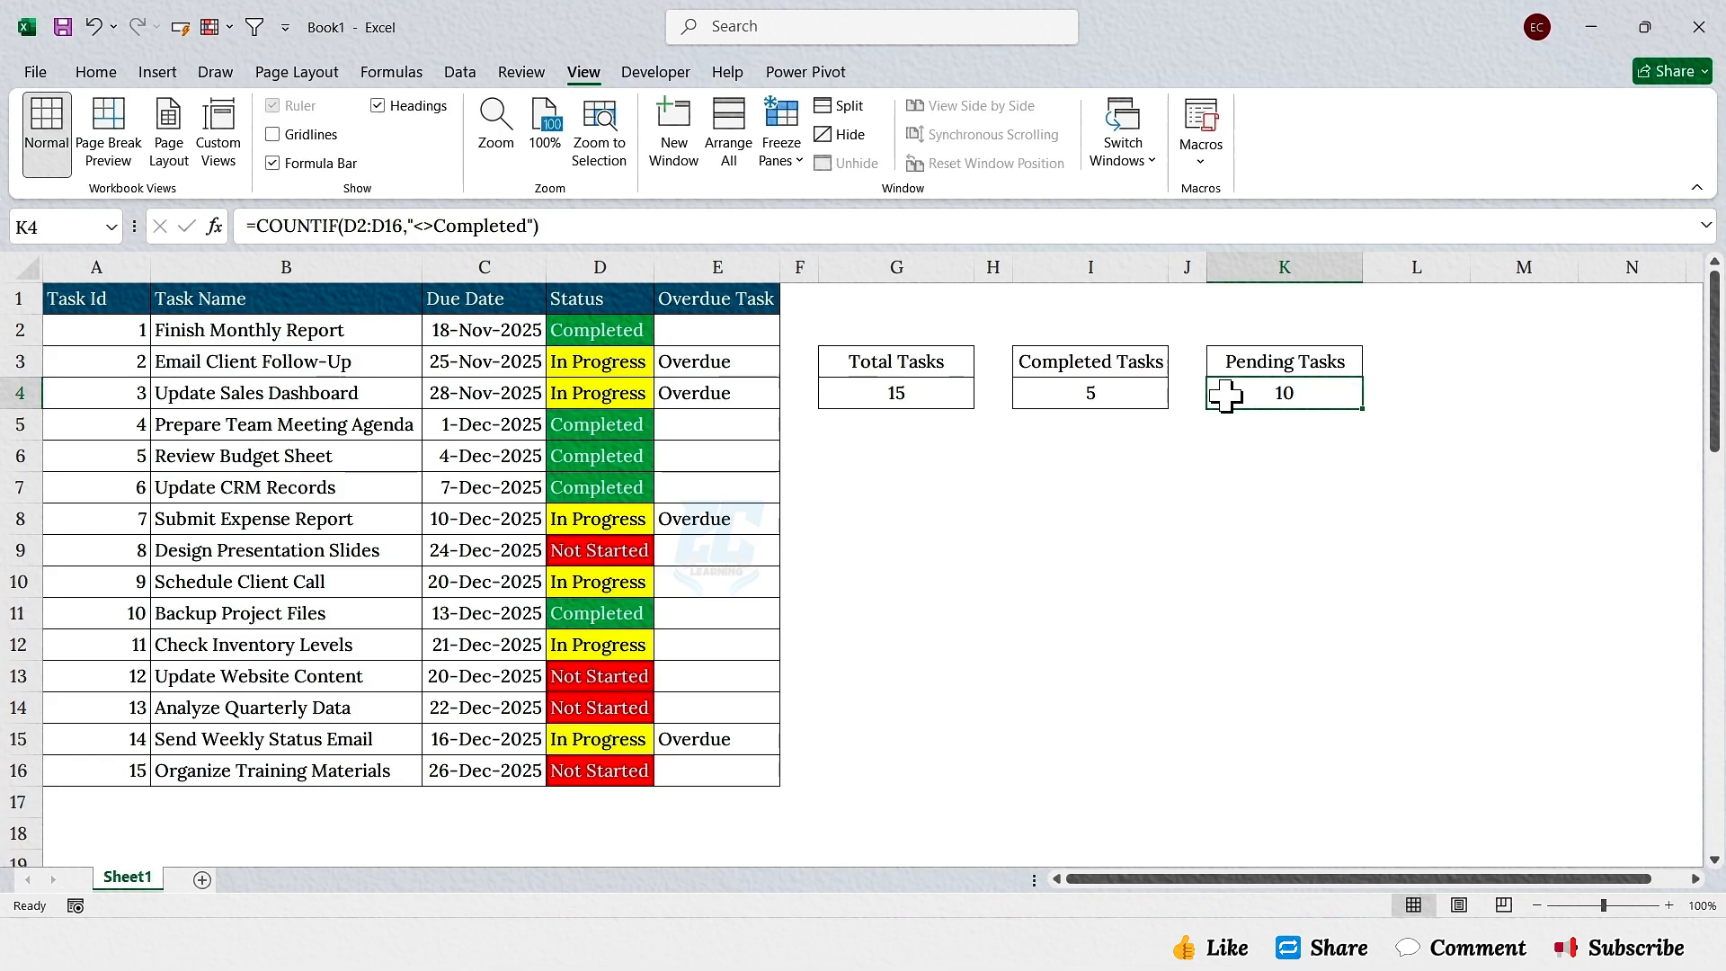
Step: Merge and centre cells H7:J7 below the task summary
left_click(1005, 499)
left_click_drag(1006, 499, 1179, 489)
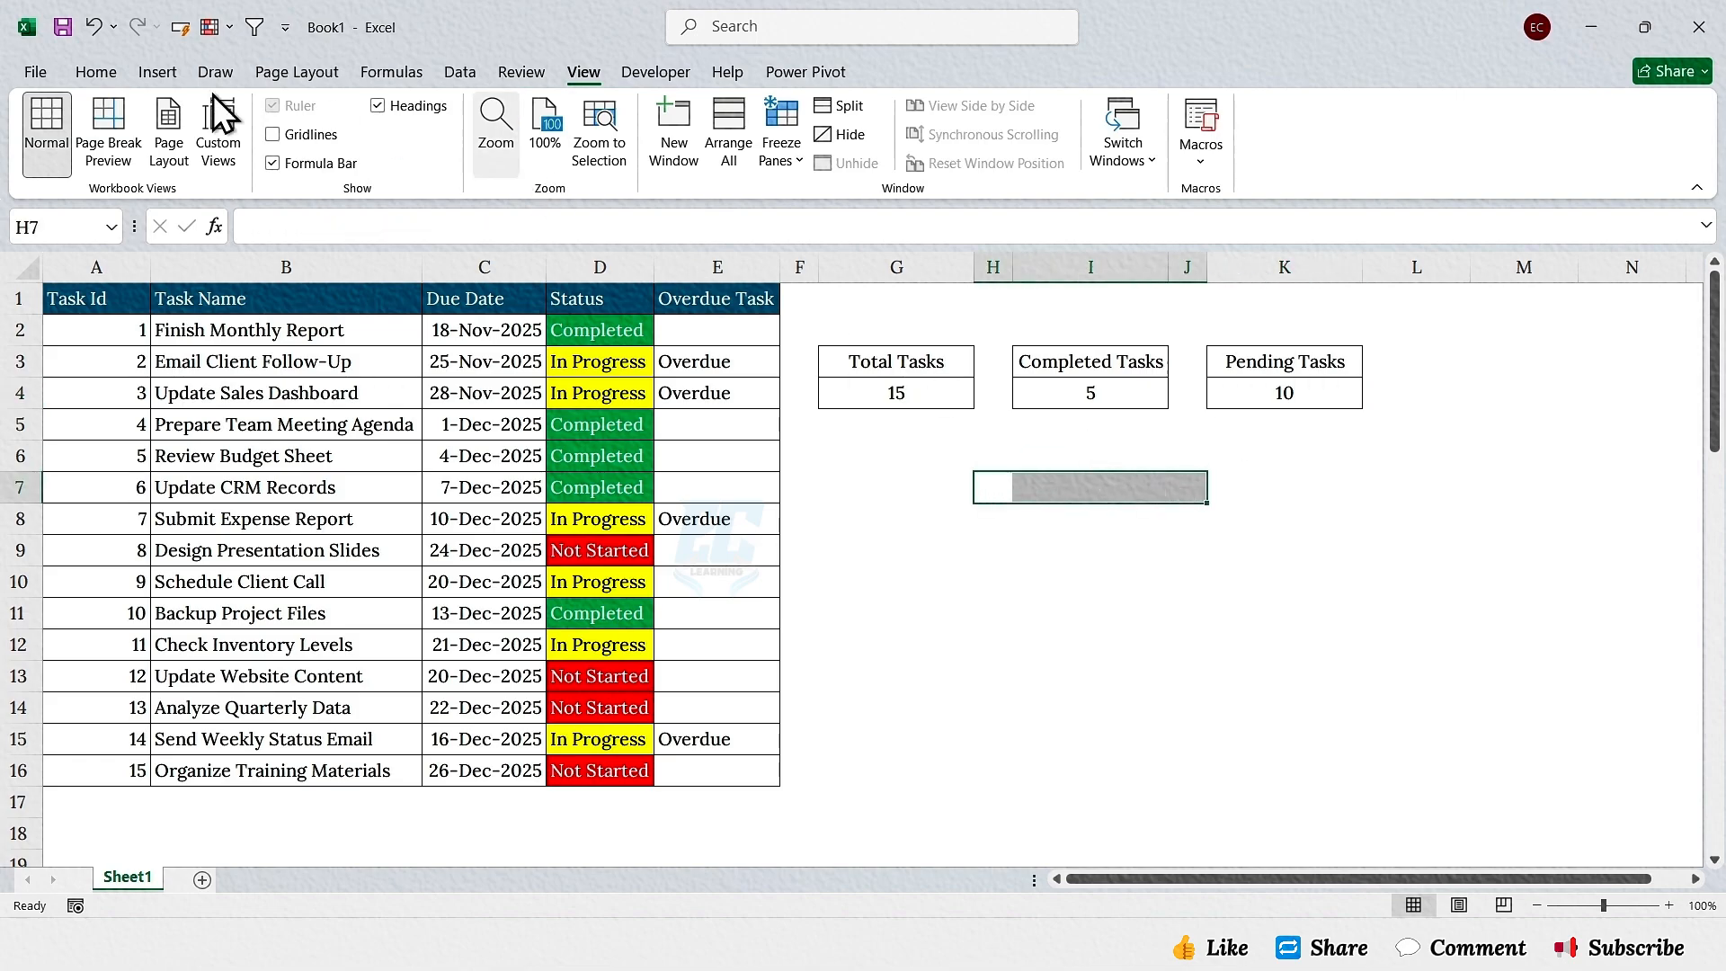
left_click(95, 72)
left_click(678, 153)
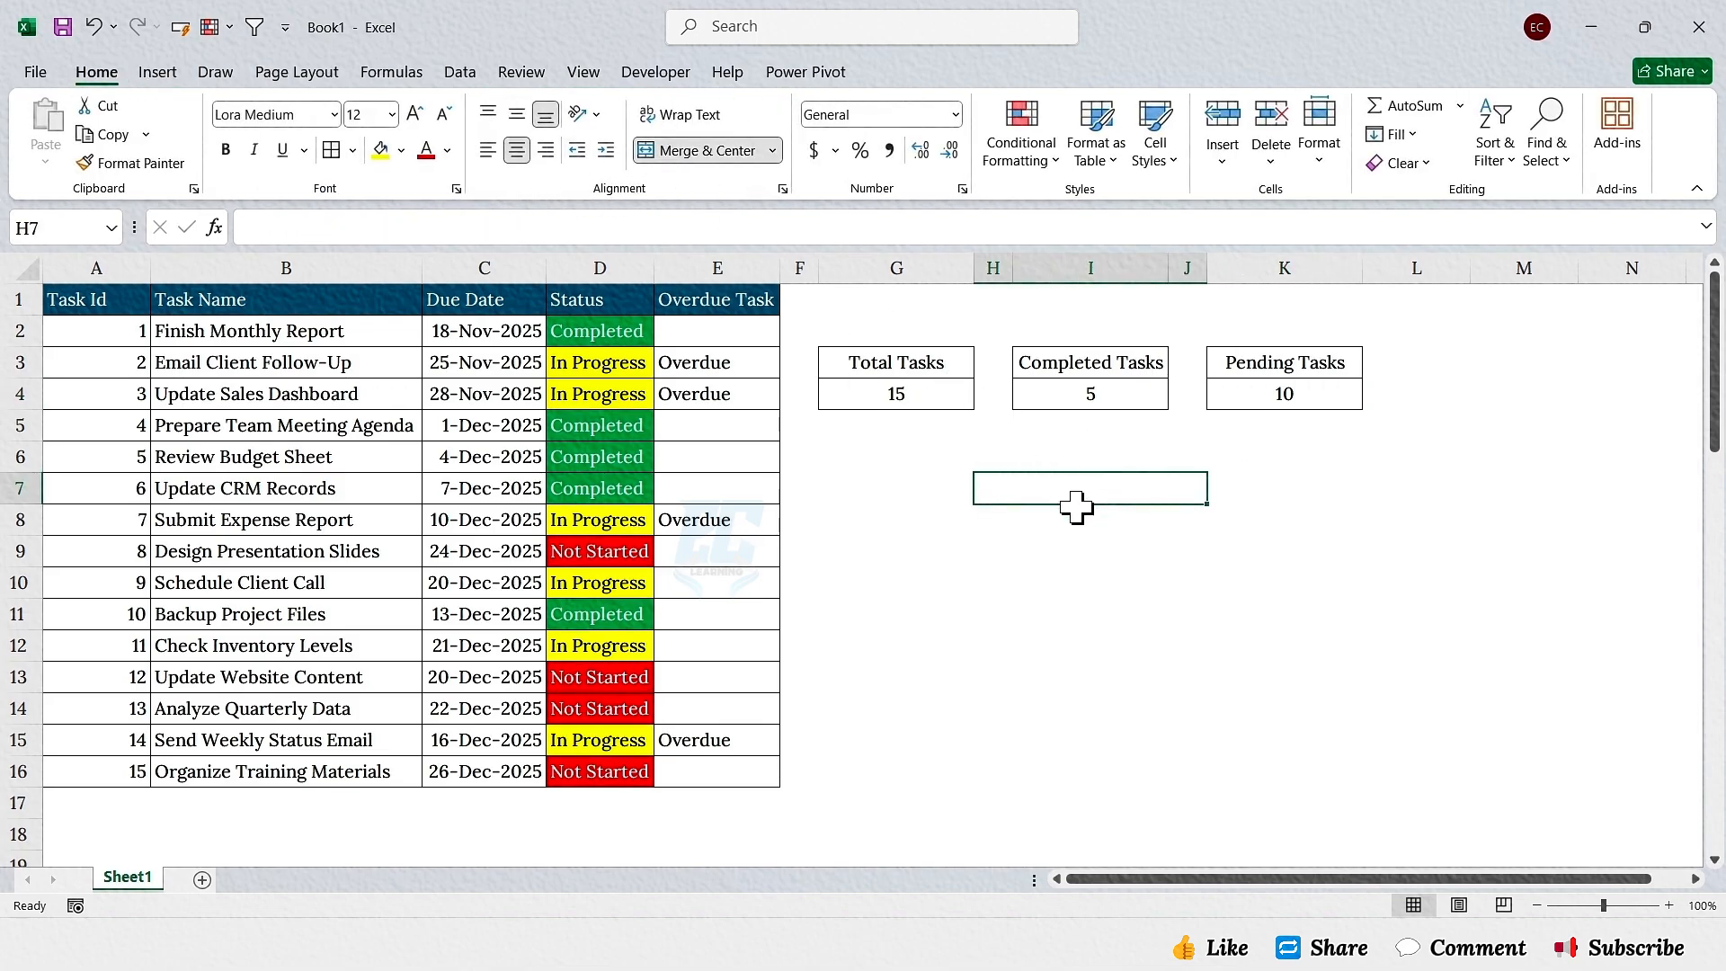
Step: Enter the formula =I4/G4 in the merged cell H7 and format it as a percentage
type("=")
left_click(1115, 390)
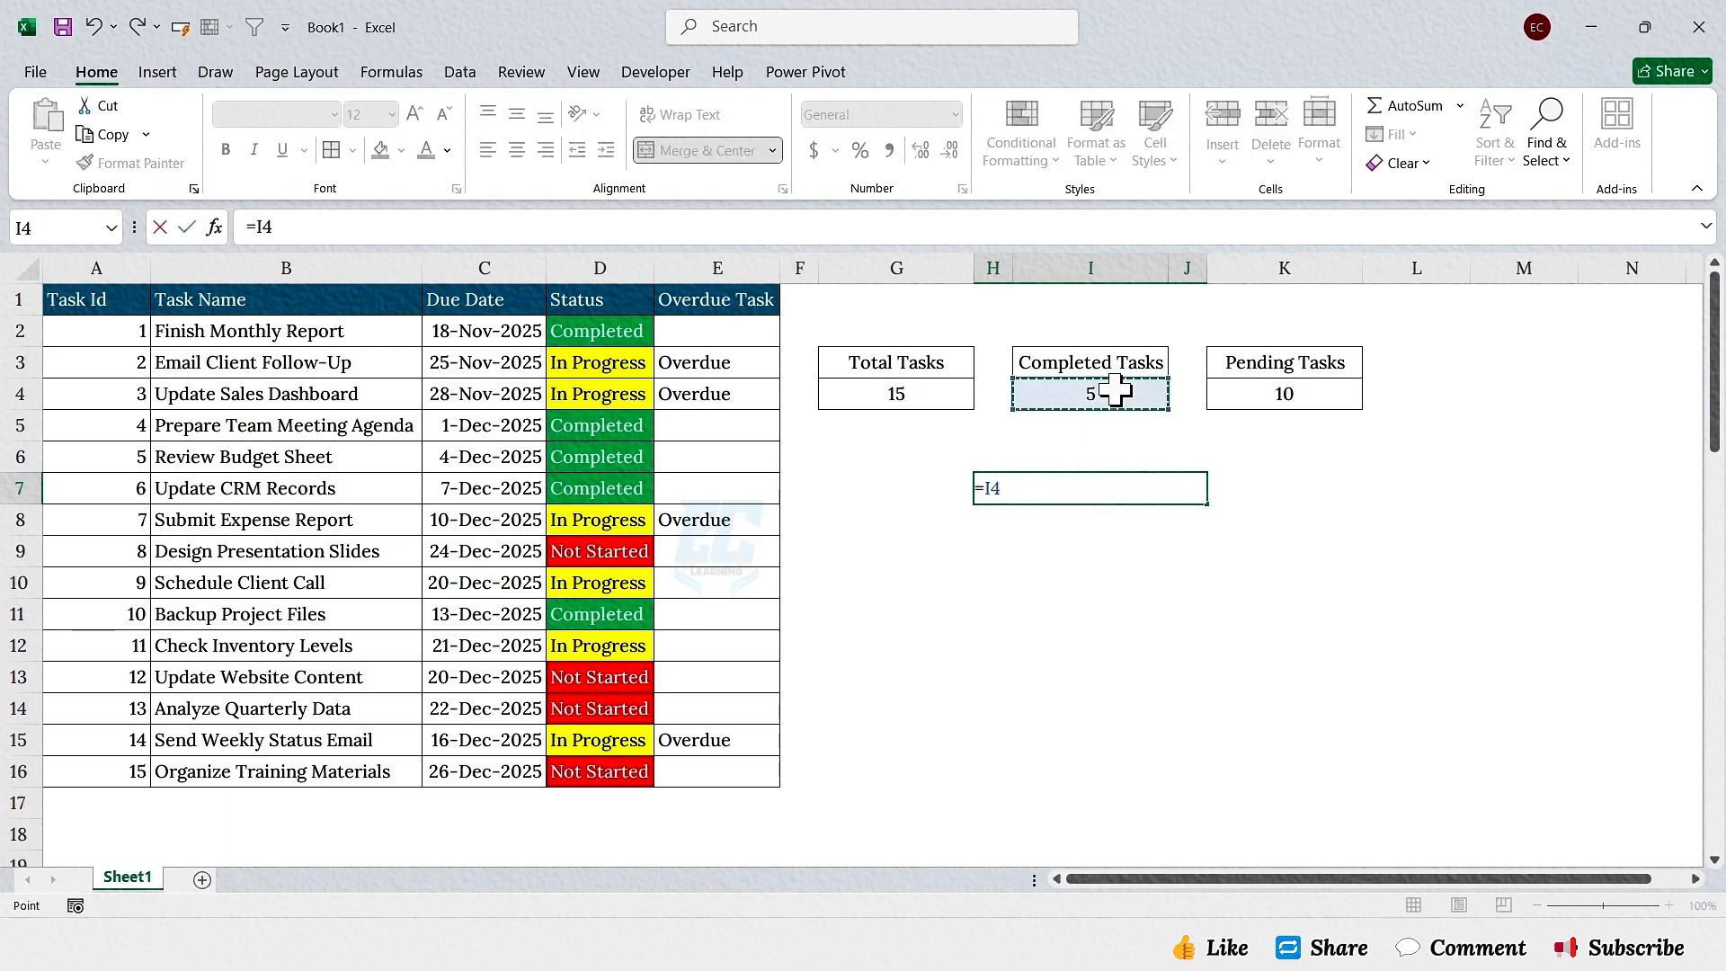
type("/")
left_click(931, 398)
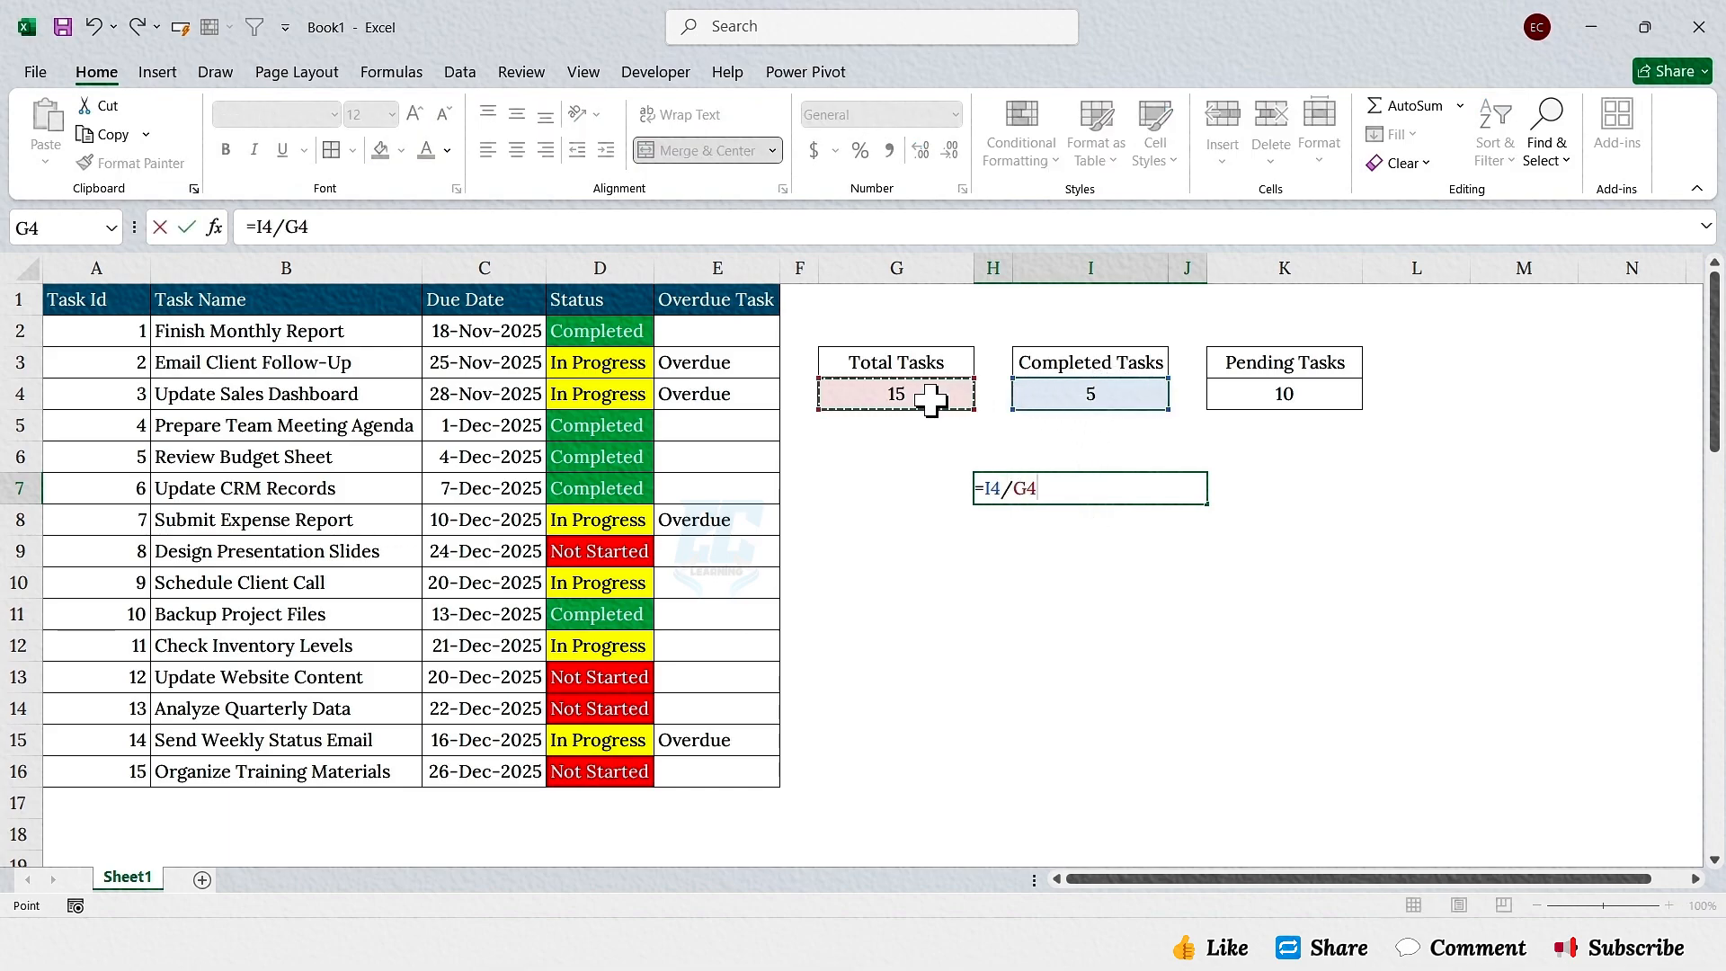
key("Return")
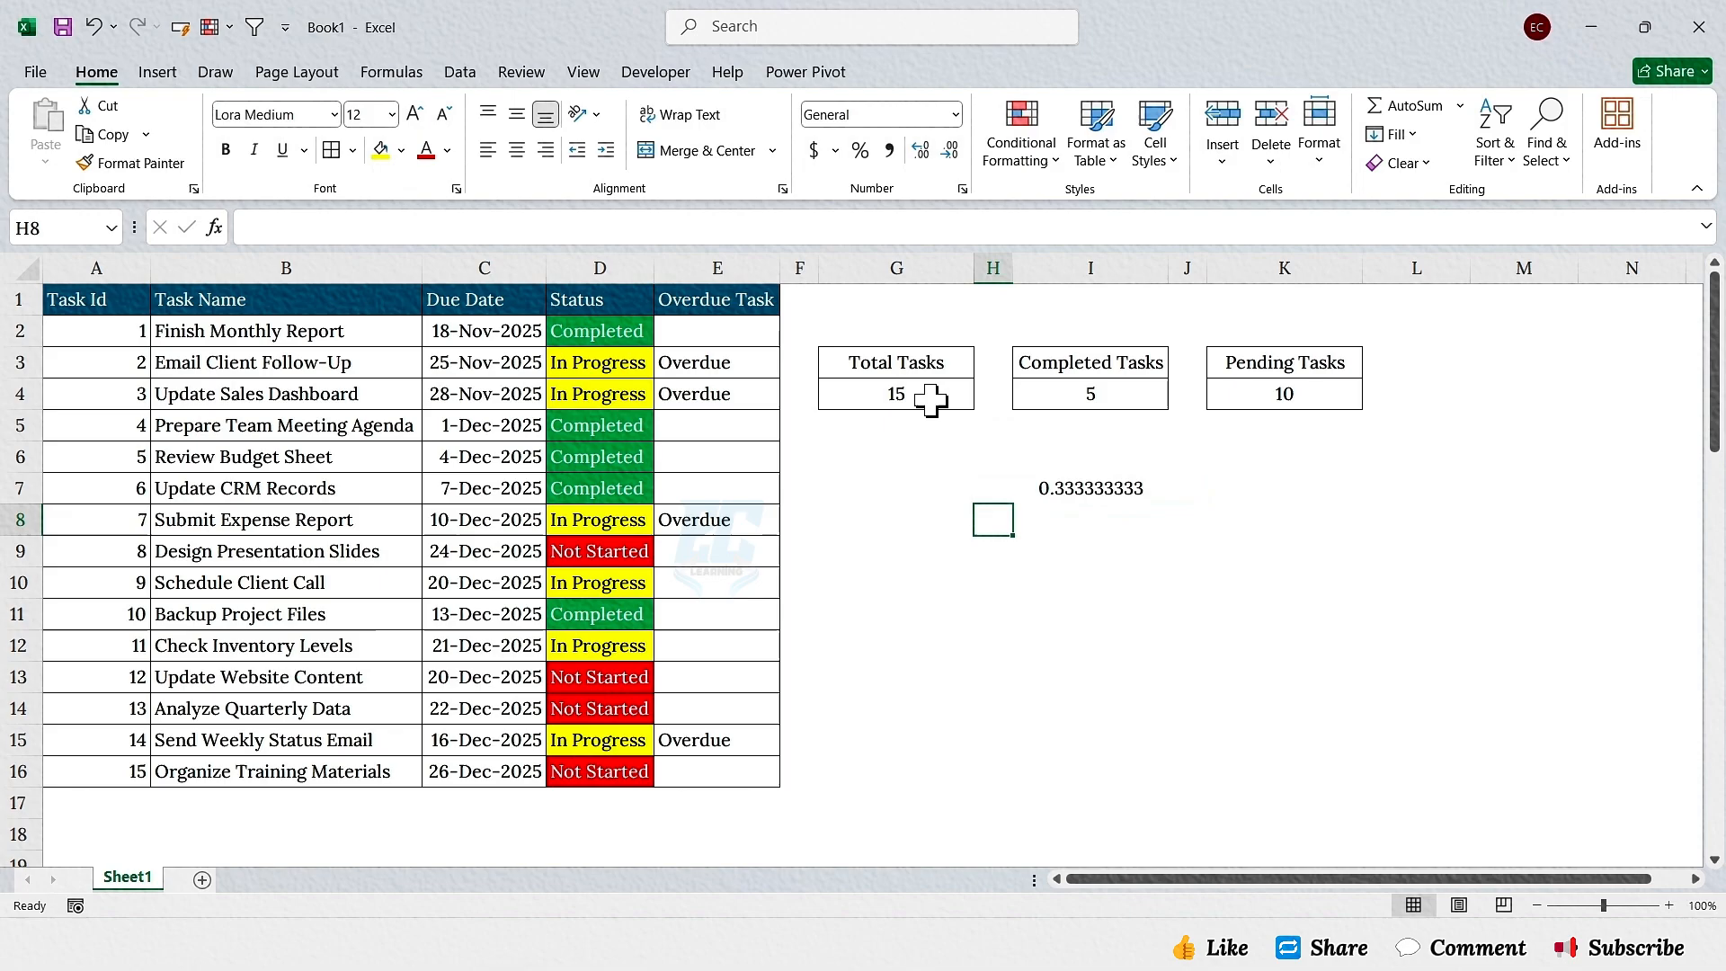
left_click(1079, 490)
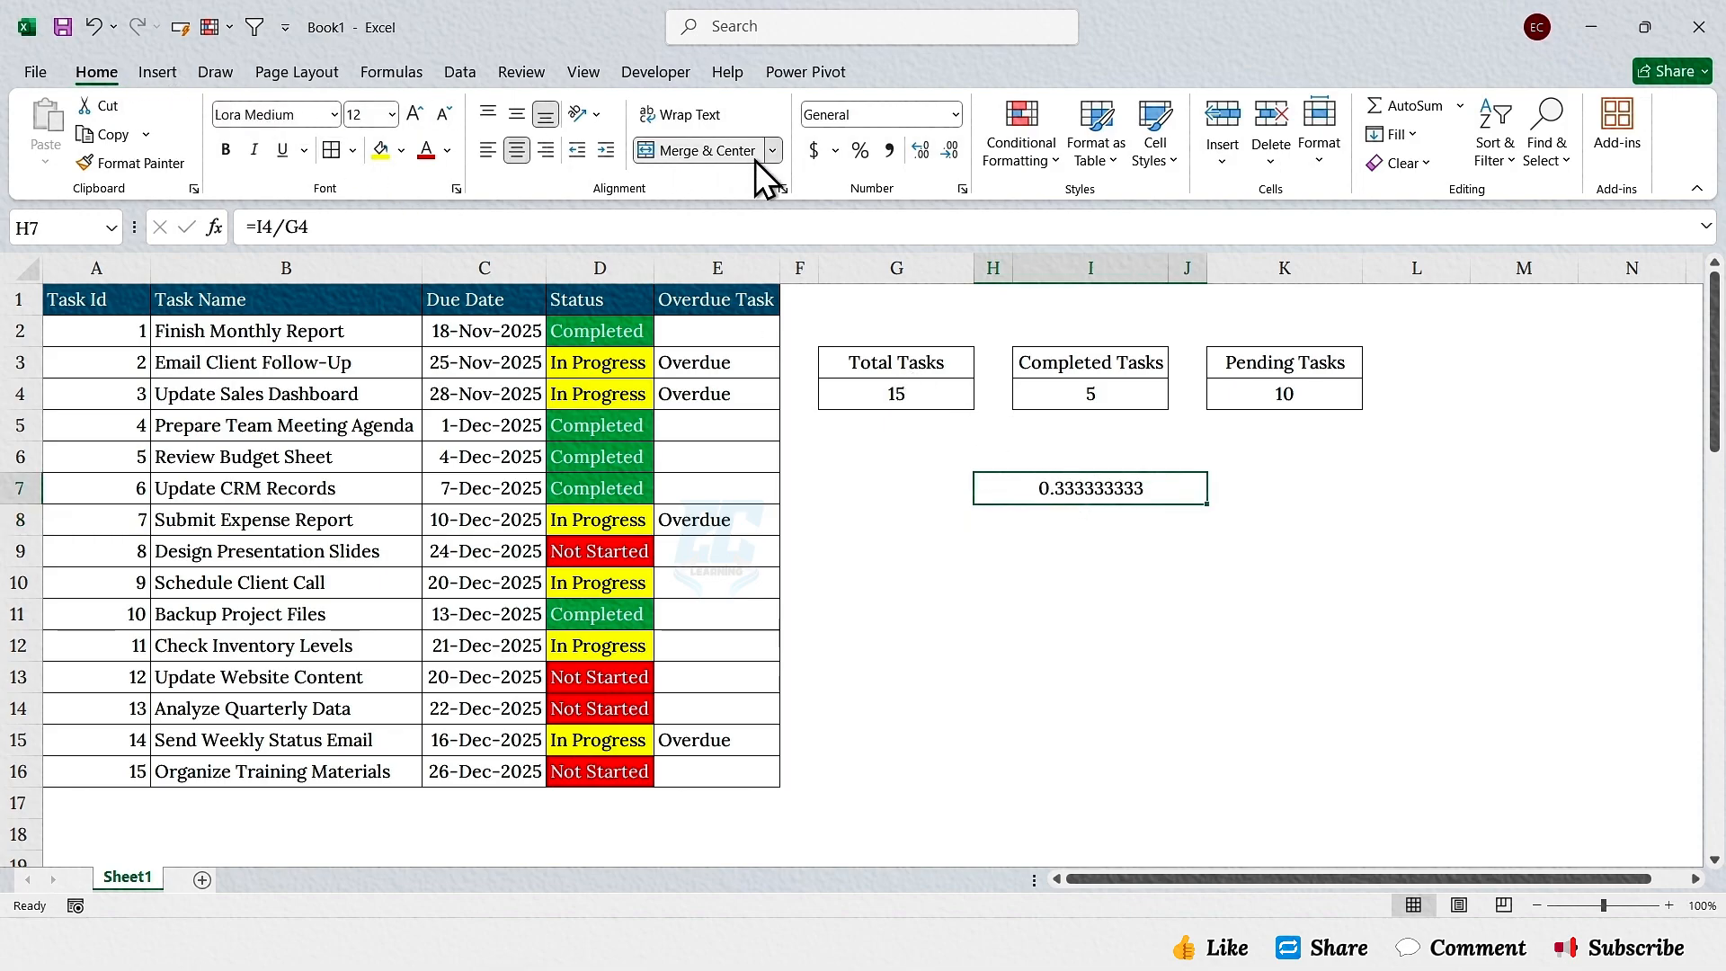
left_click(861, 150)
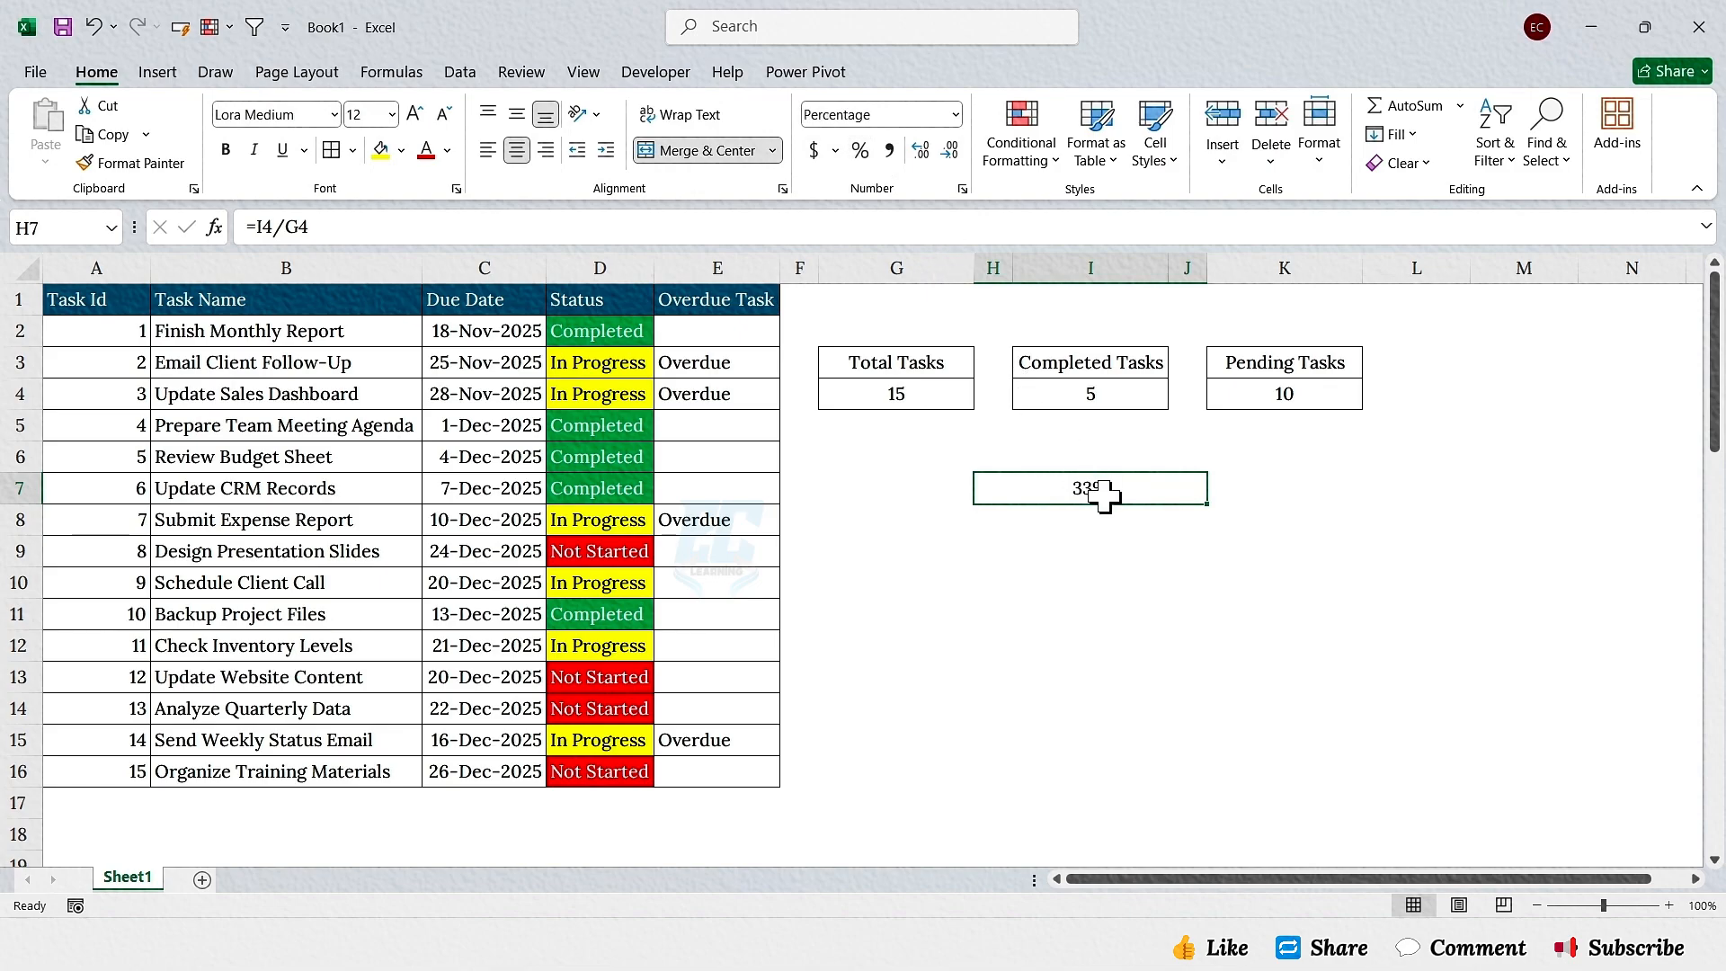
Step: Set the summary values in G4, I4 and K4 and the percentage in H7 to the Digital-7 font at size 18
left_click(943, 387, "ctrl")
left_click(1079, 387, "ctrl")
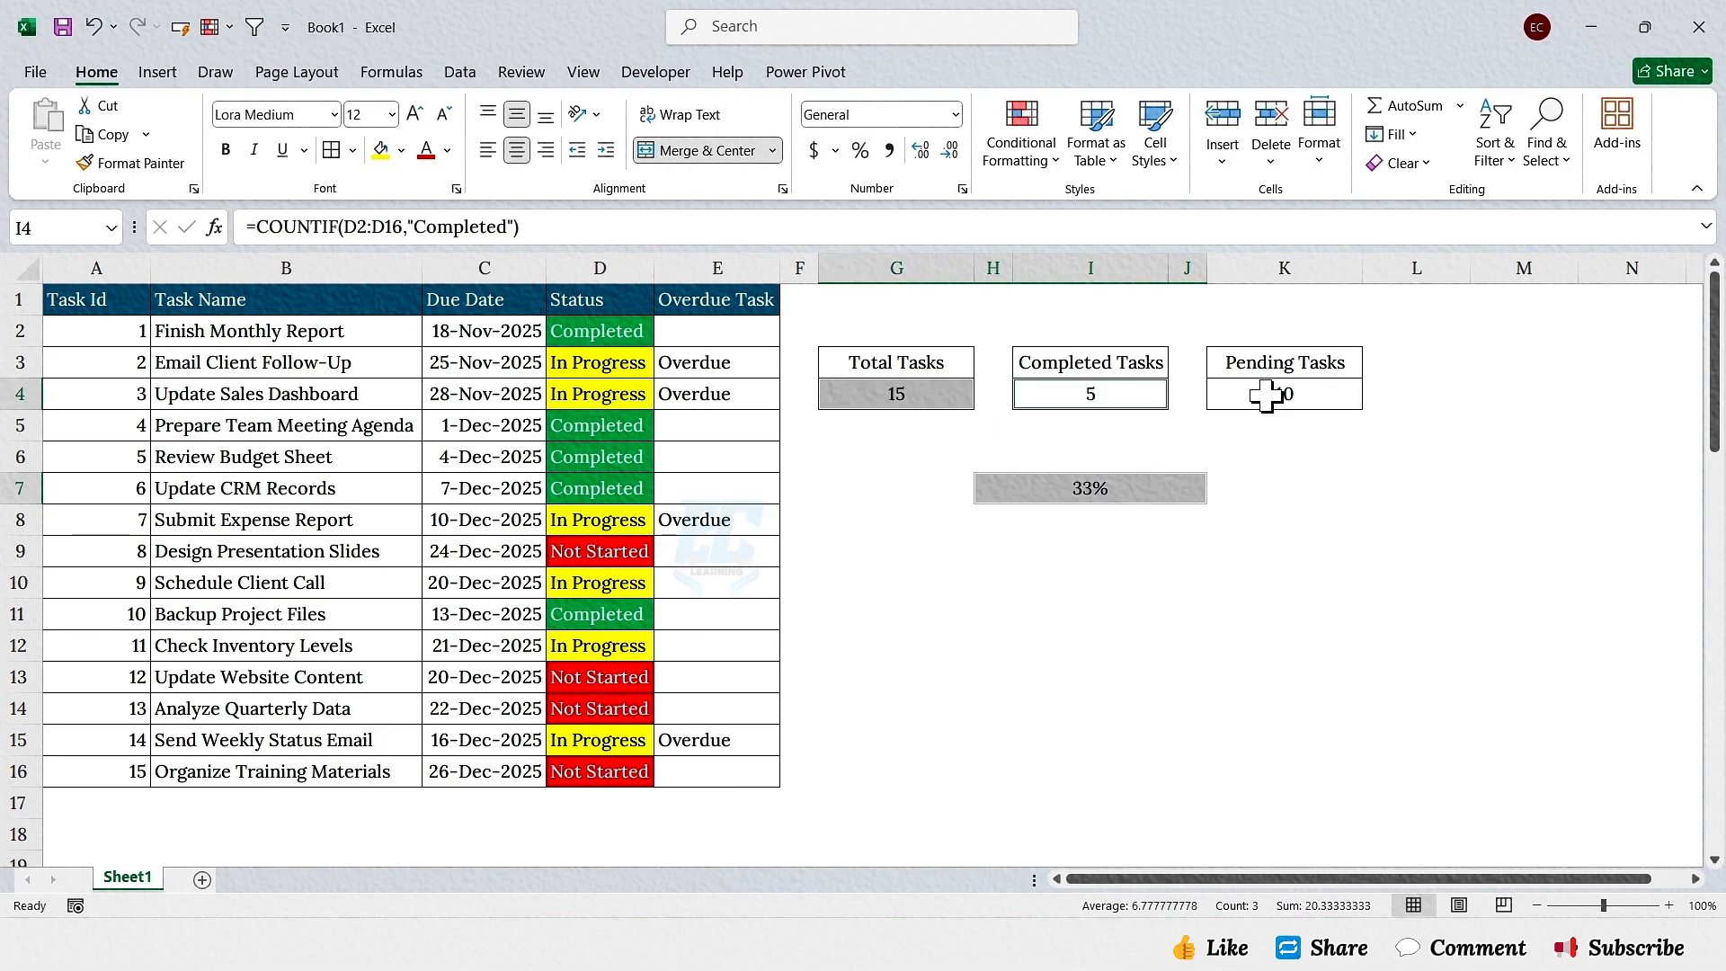
left_click(1248, 389, "ctrl")
left_click(334, 114)
type("Digita")
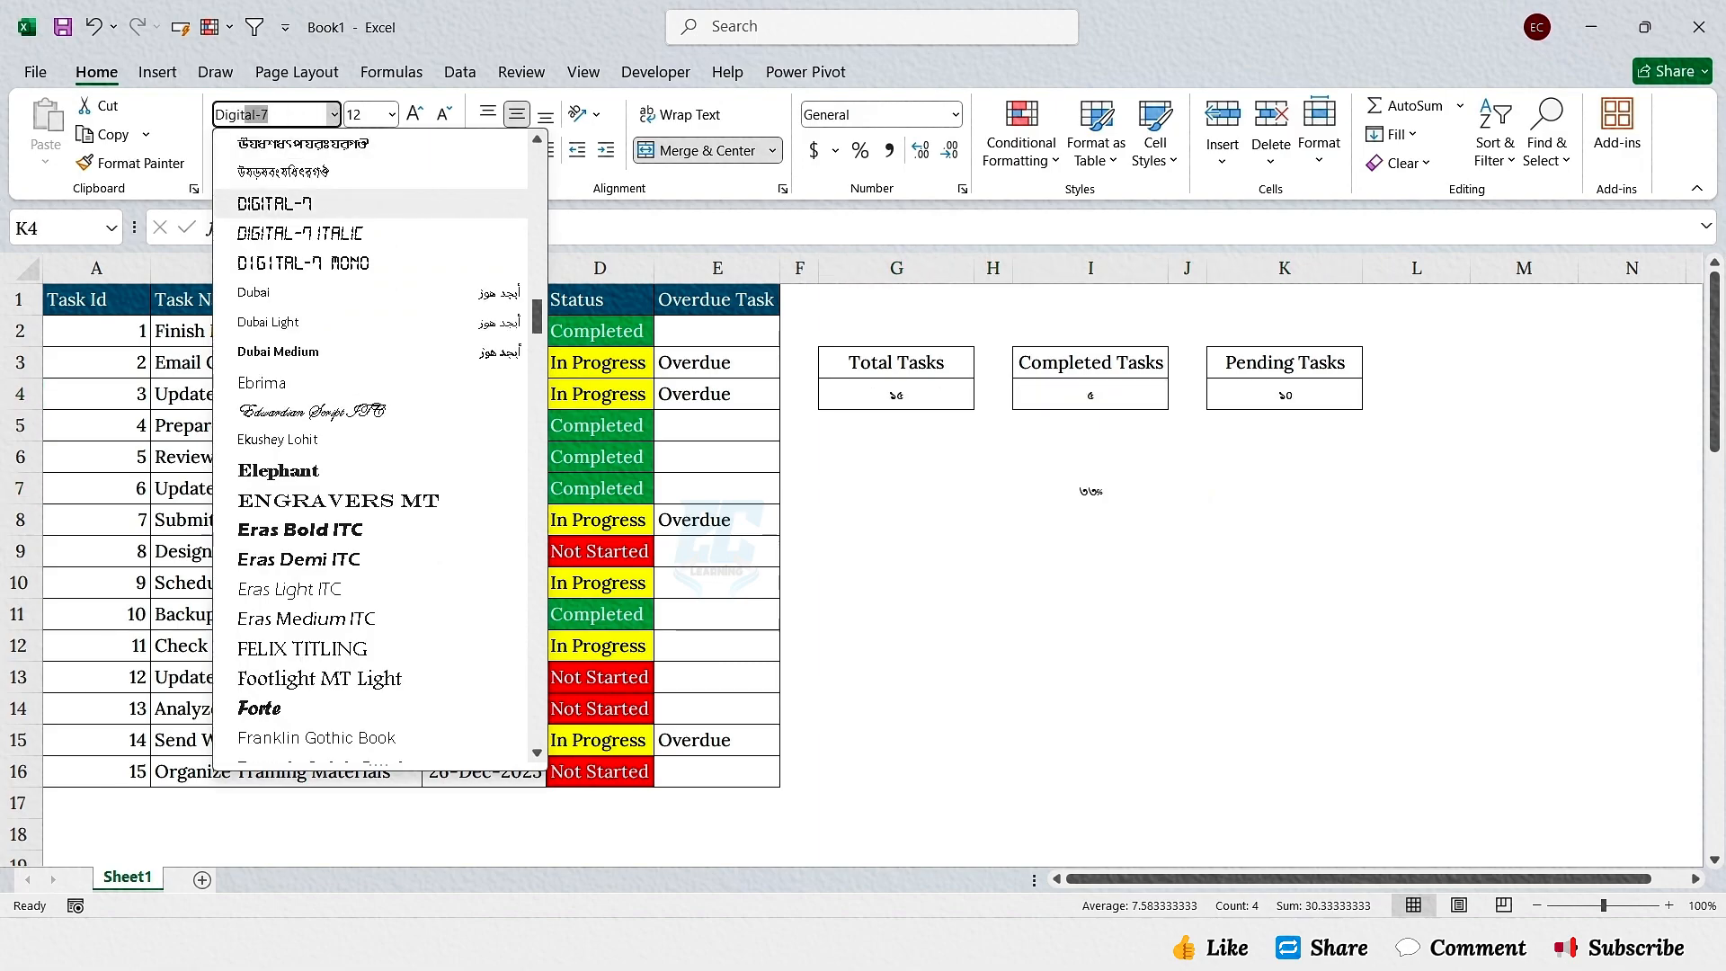
left_click(275, 203)
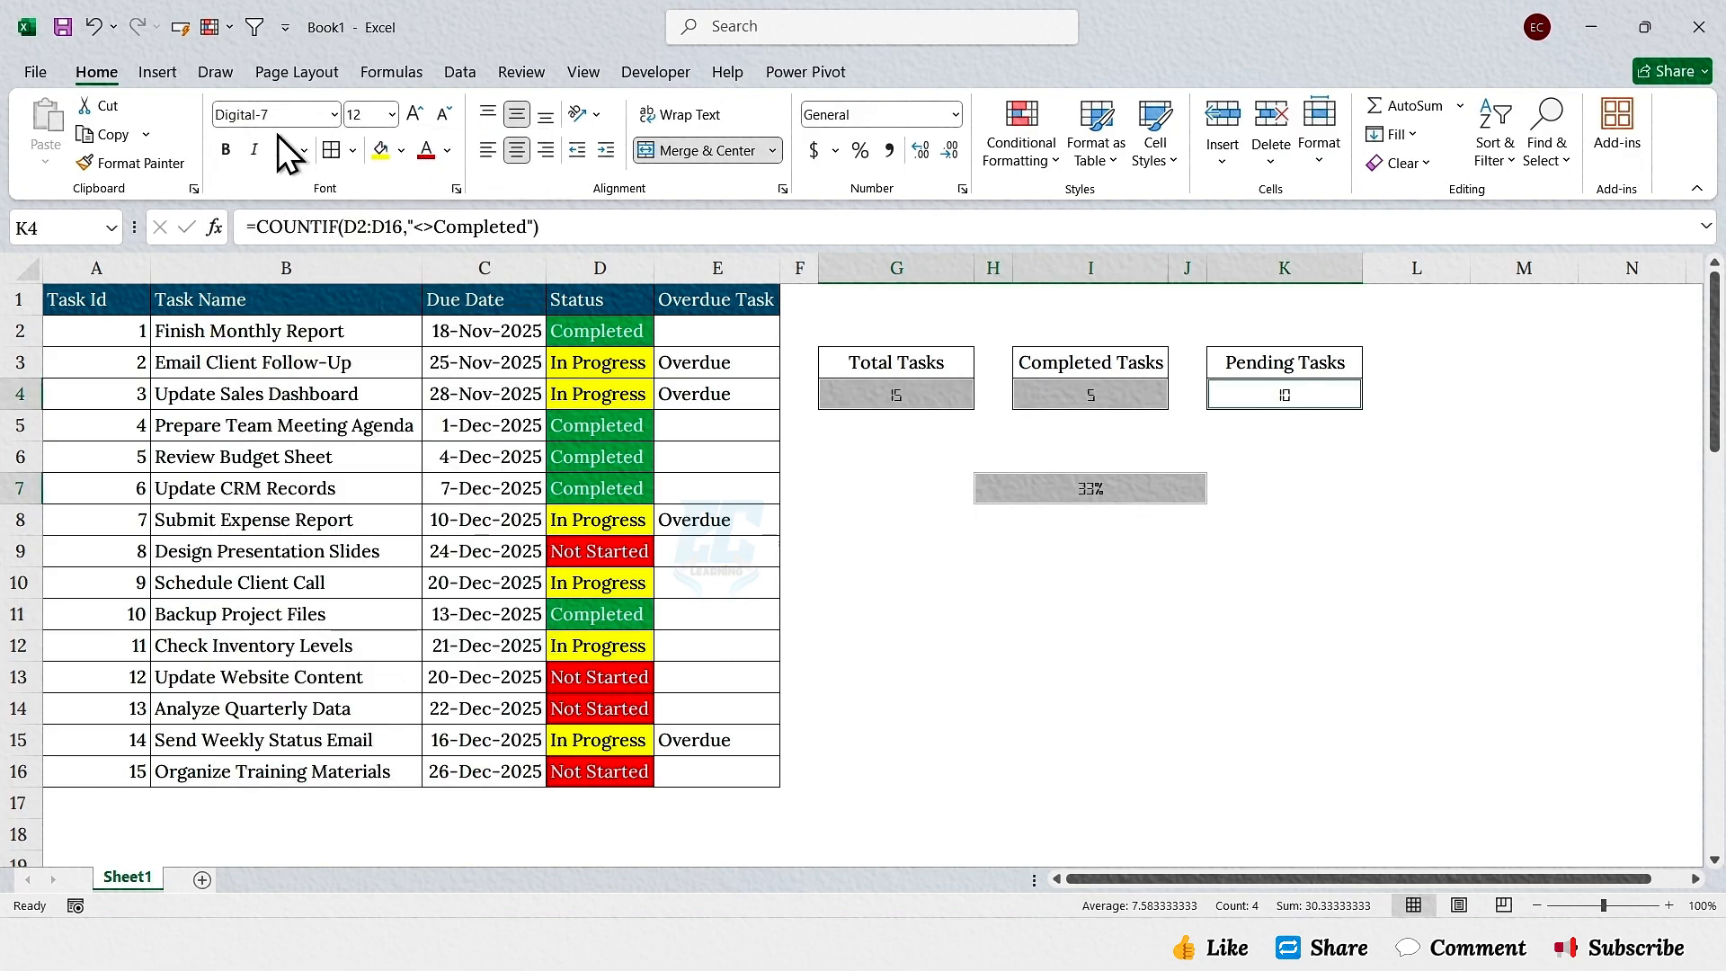
left_click(391, 114)
left_click(369, 358)
Step: Give the Total Tasks header G3 a blue fill with white text, and fill its value cell G4 light blue
left_click(940, 363)
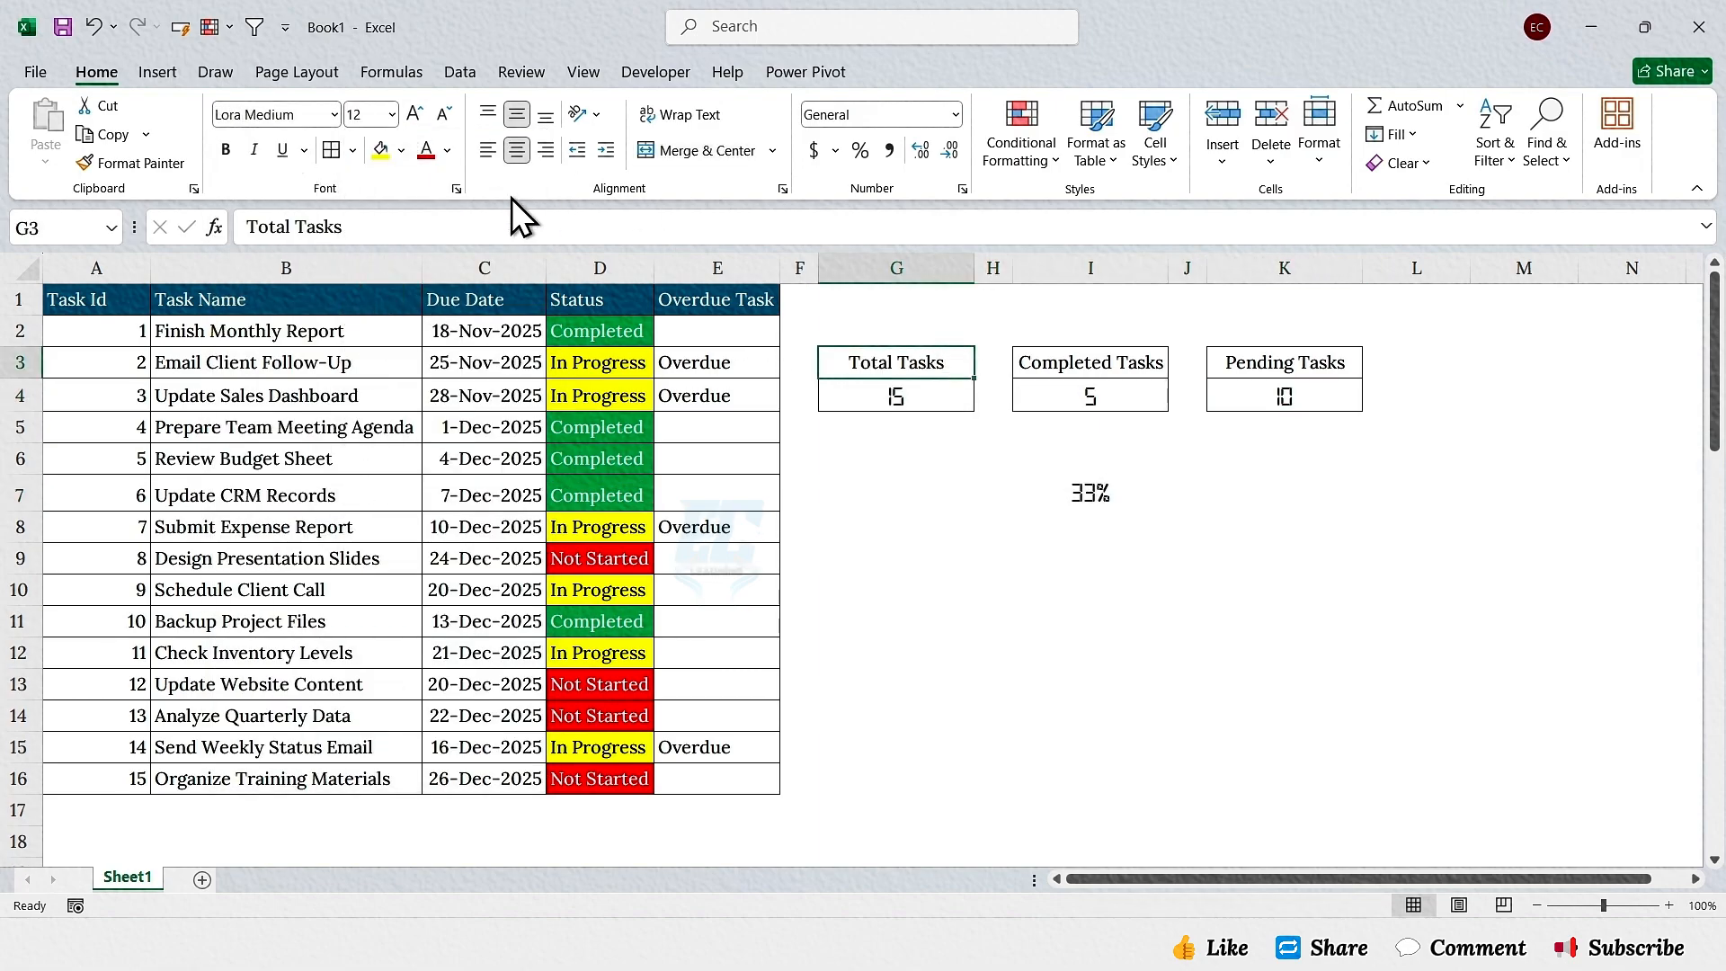
left_click(401, 150)
left_click(504, 360)
left_click(447, 150)
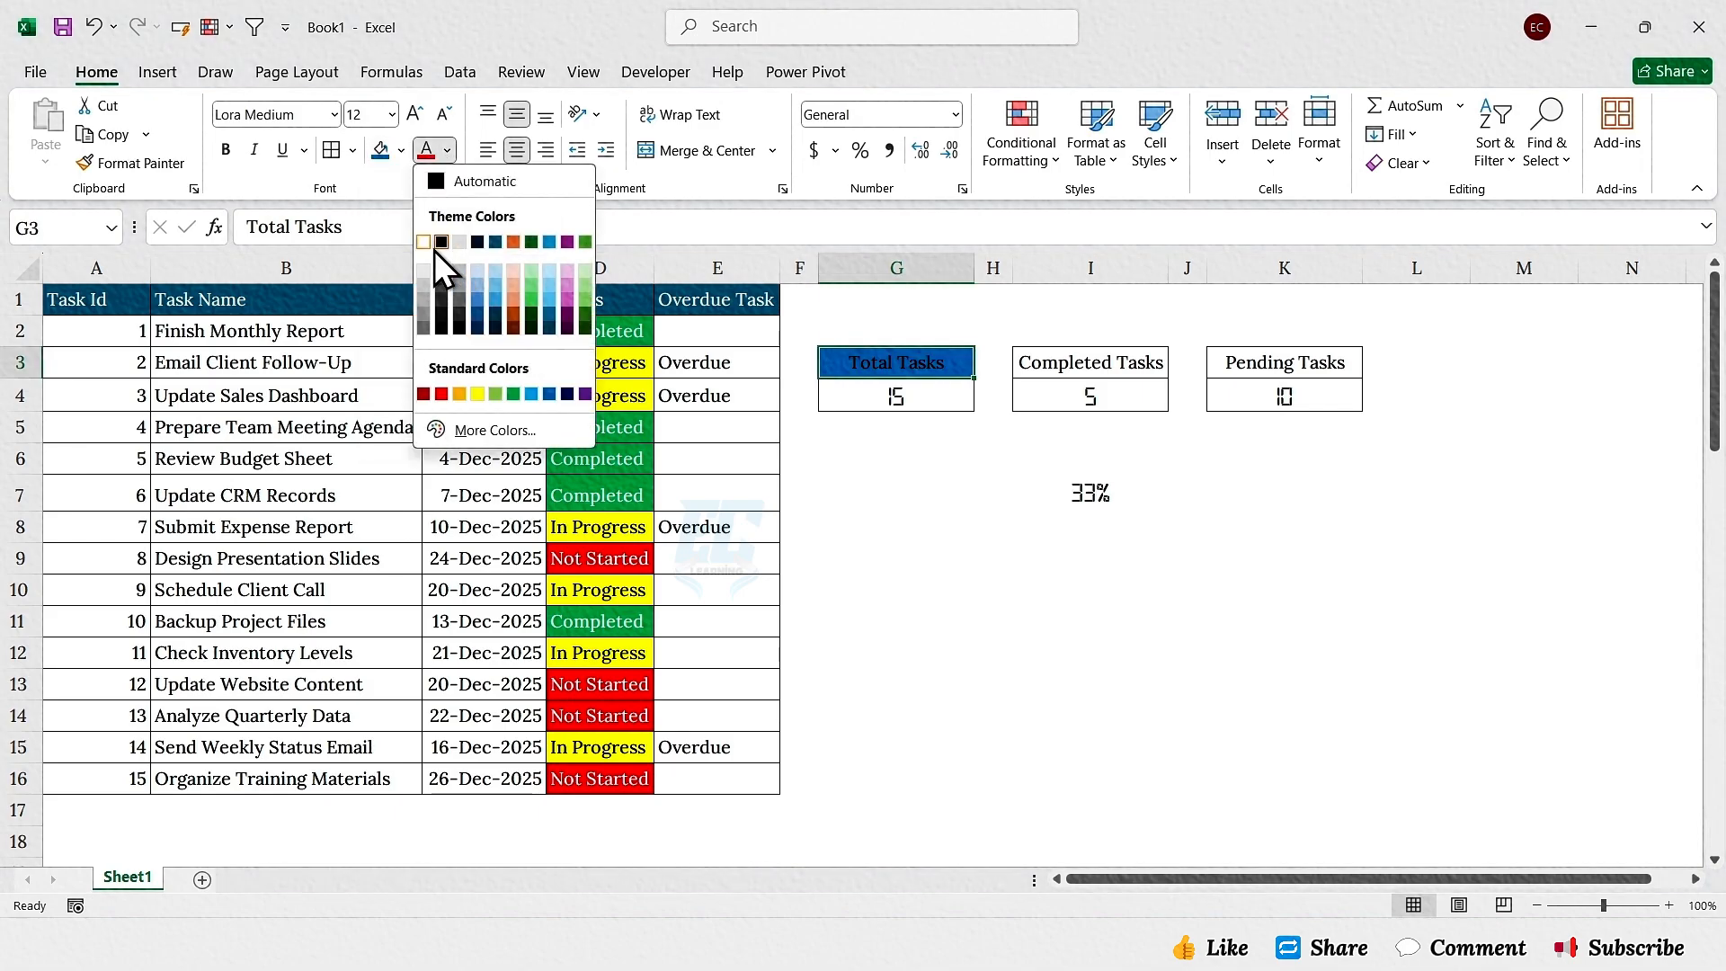
left_click(435, 248)
left_click(926, 405)
left_click(401, 150)
left_click(504, 249)
Step: Give the Completed Tasks header I3 a green fill with white text, and fill its value cell I4 light green
left_click(1090, 362)
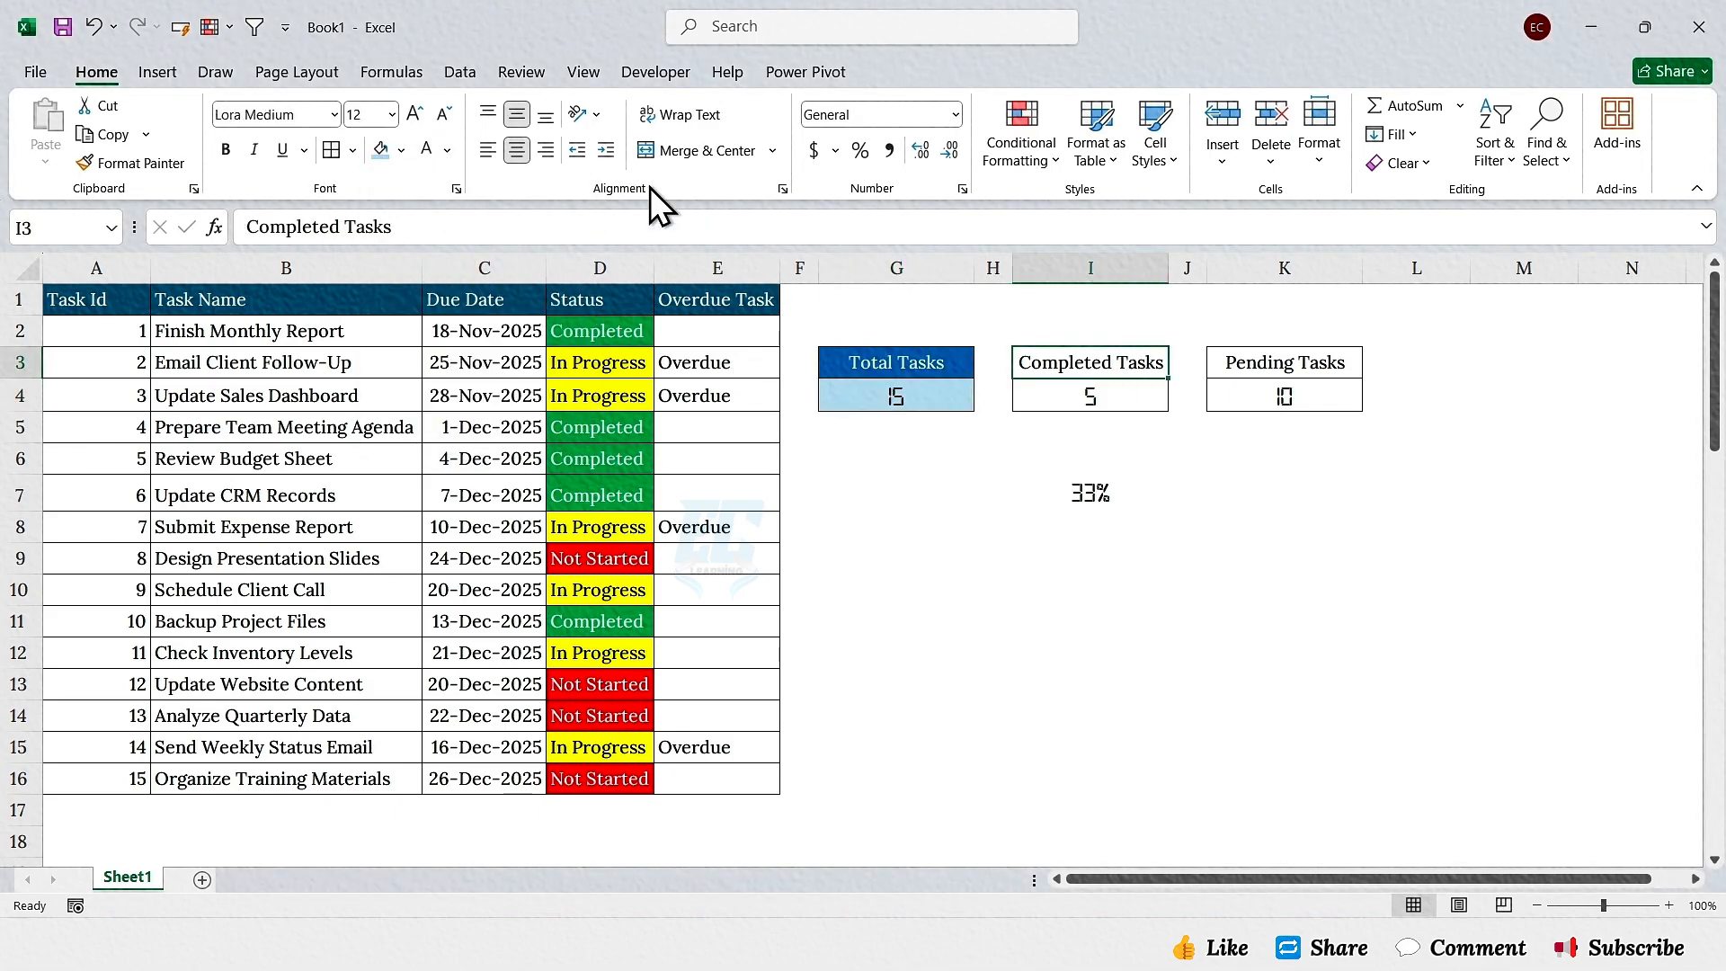
left_click(401, 150)
left_click(467, 361)
left_click(1123, 396)
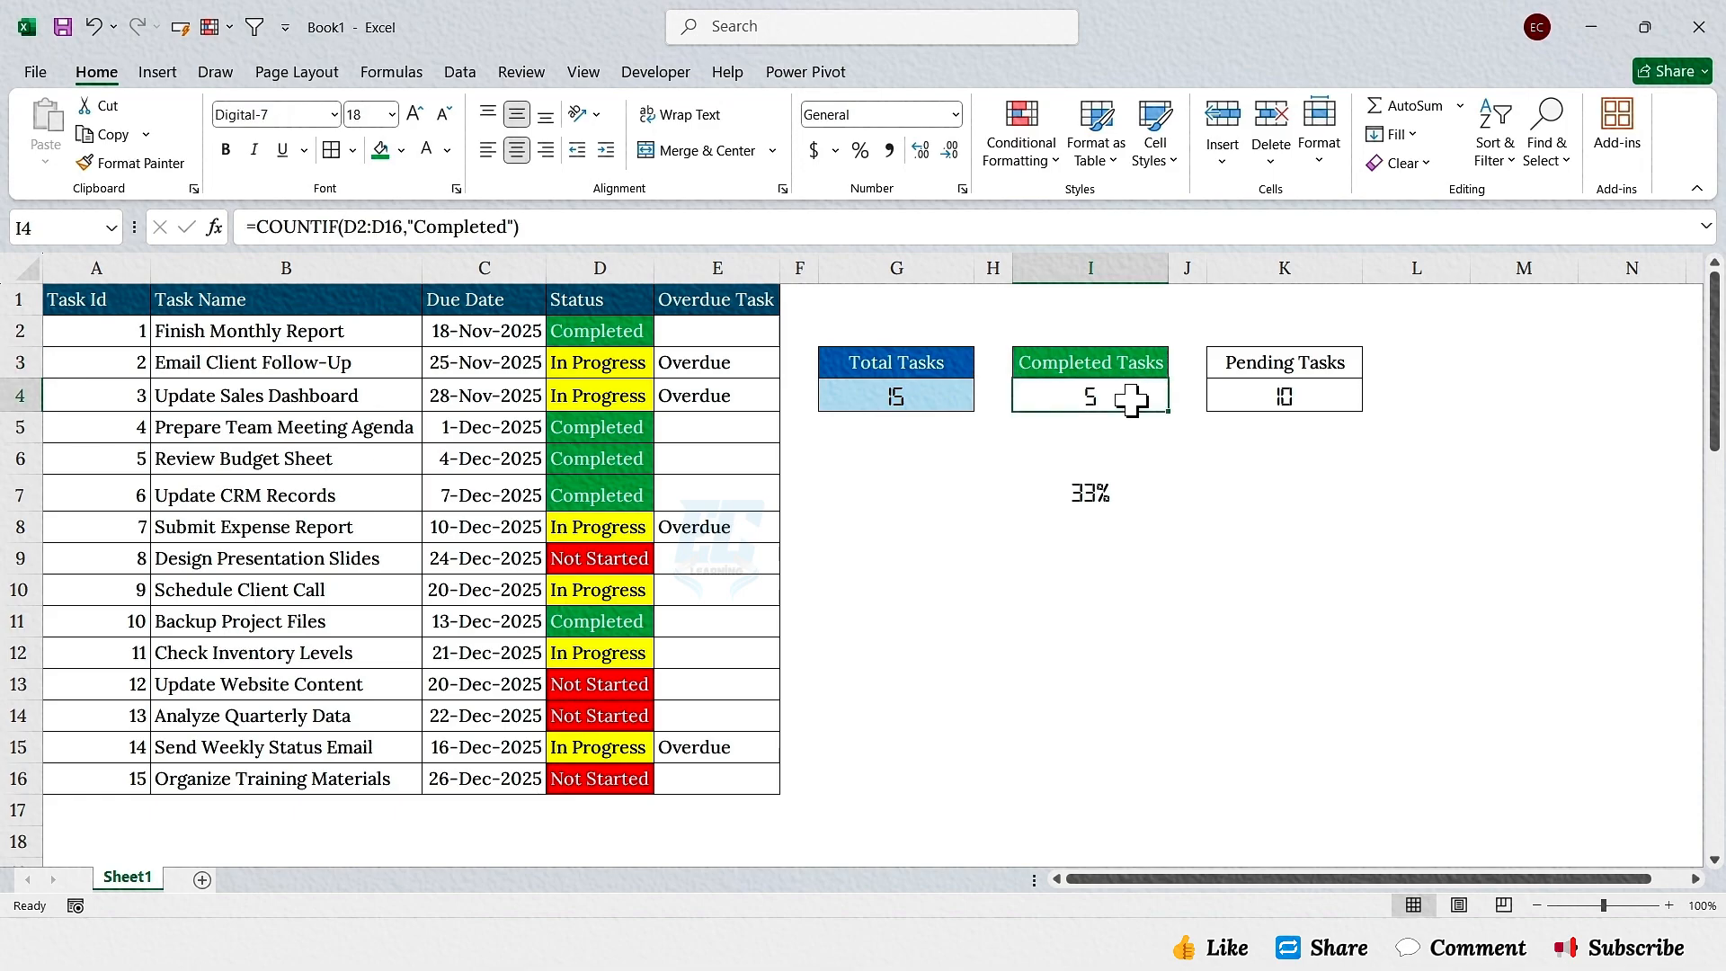
left_click(401, 151)
left_click(540, 235)
Step: Give the Pending Tasks header K3 a red fill with white text, and fill its value cell K4 light orange
left_click(1217, 360)
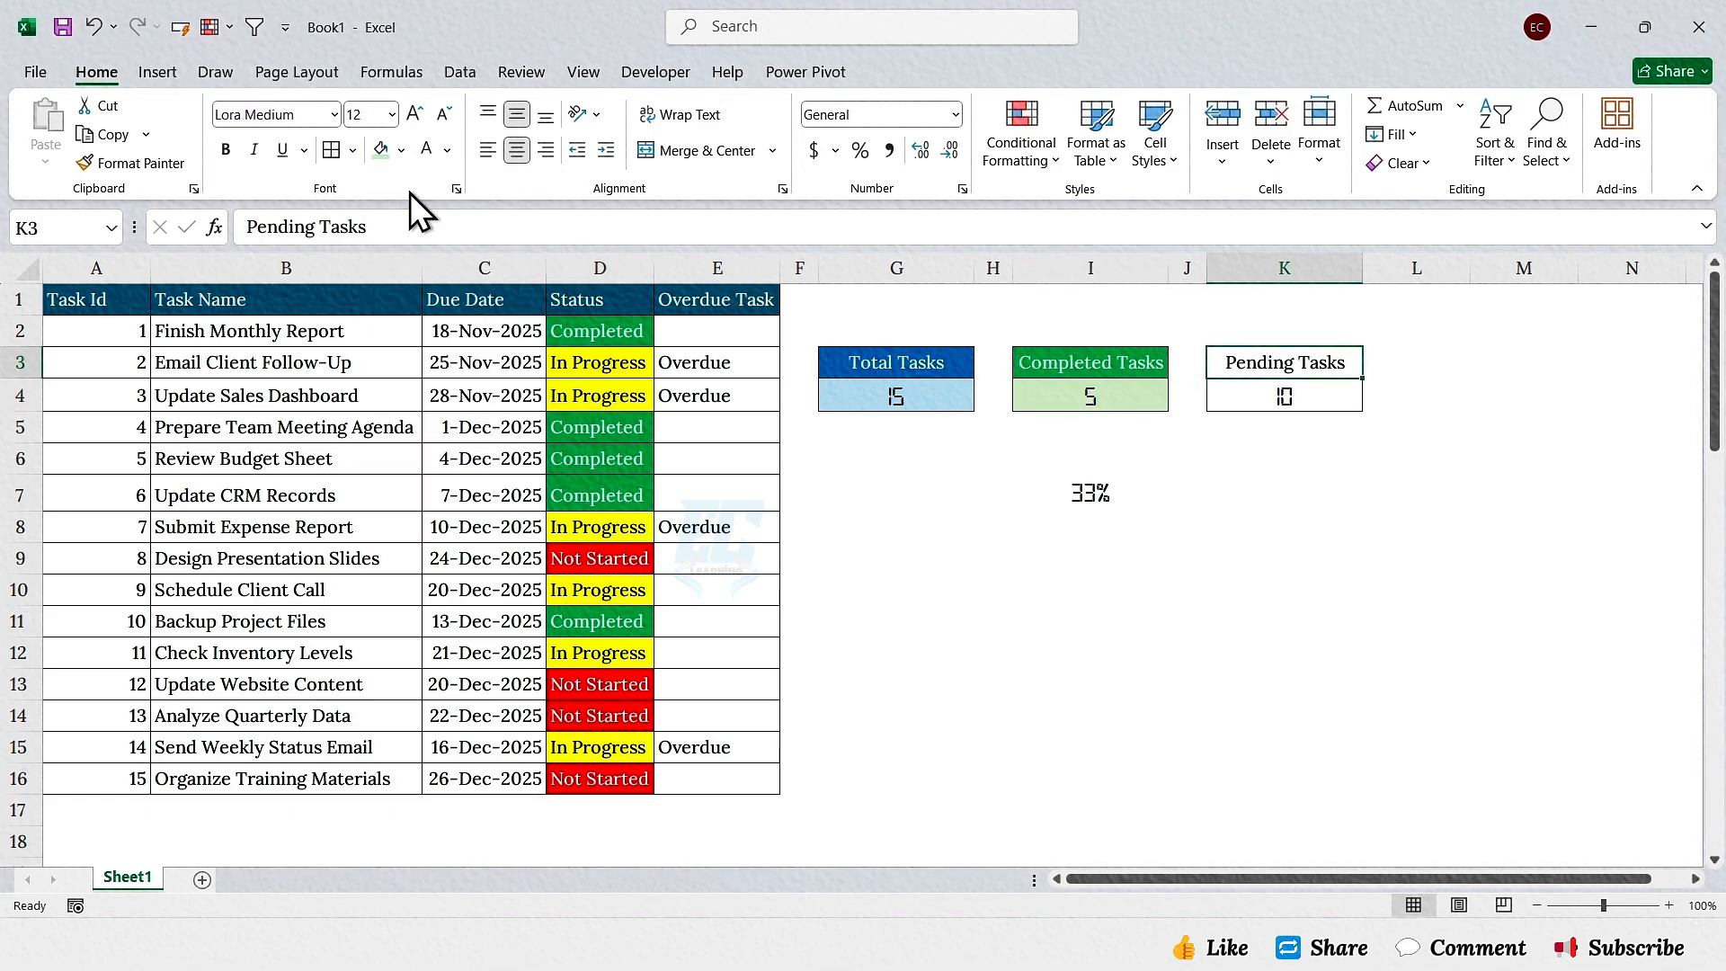
left_click(401, 150)
left_click(396, 361)
left_click(1284, 396)
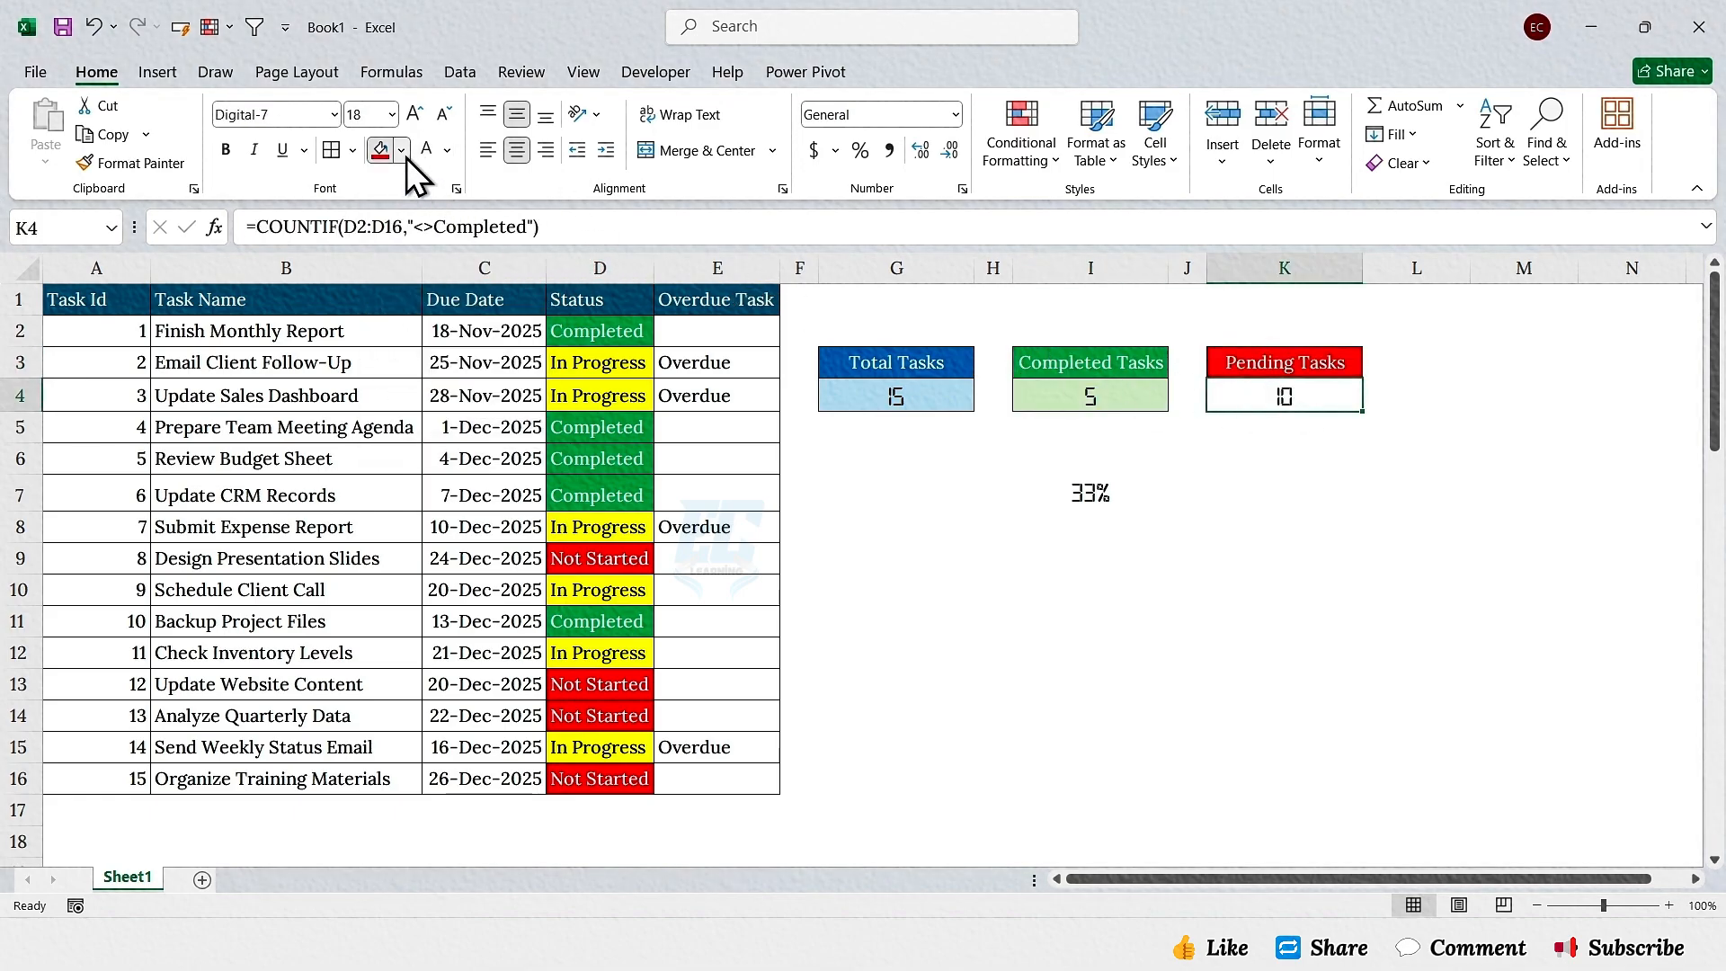
left_click(401, 150)
left_click(468, 235)
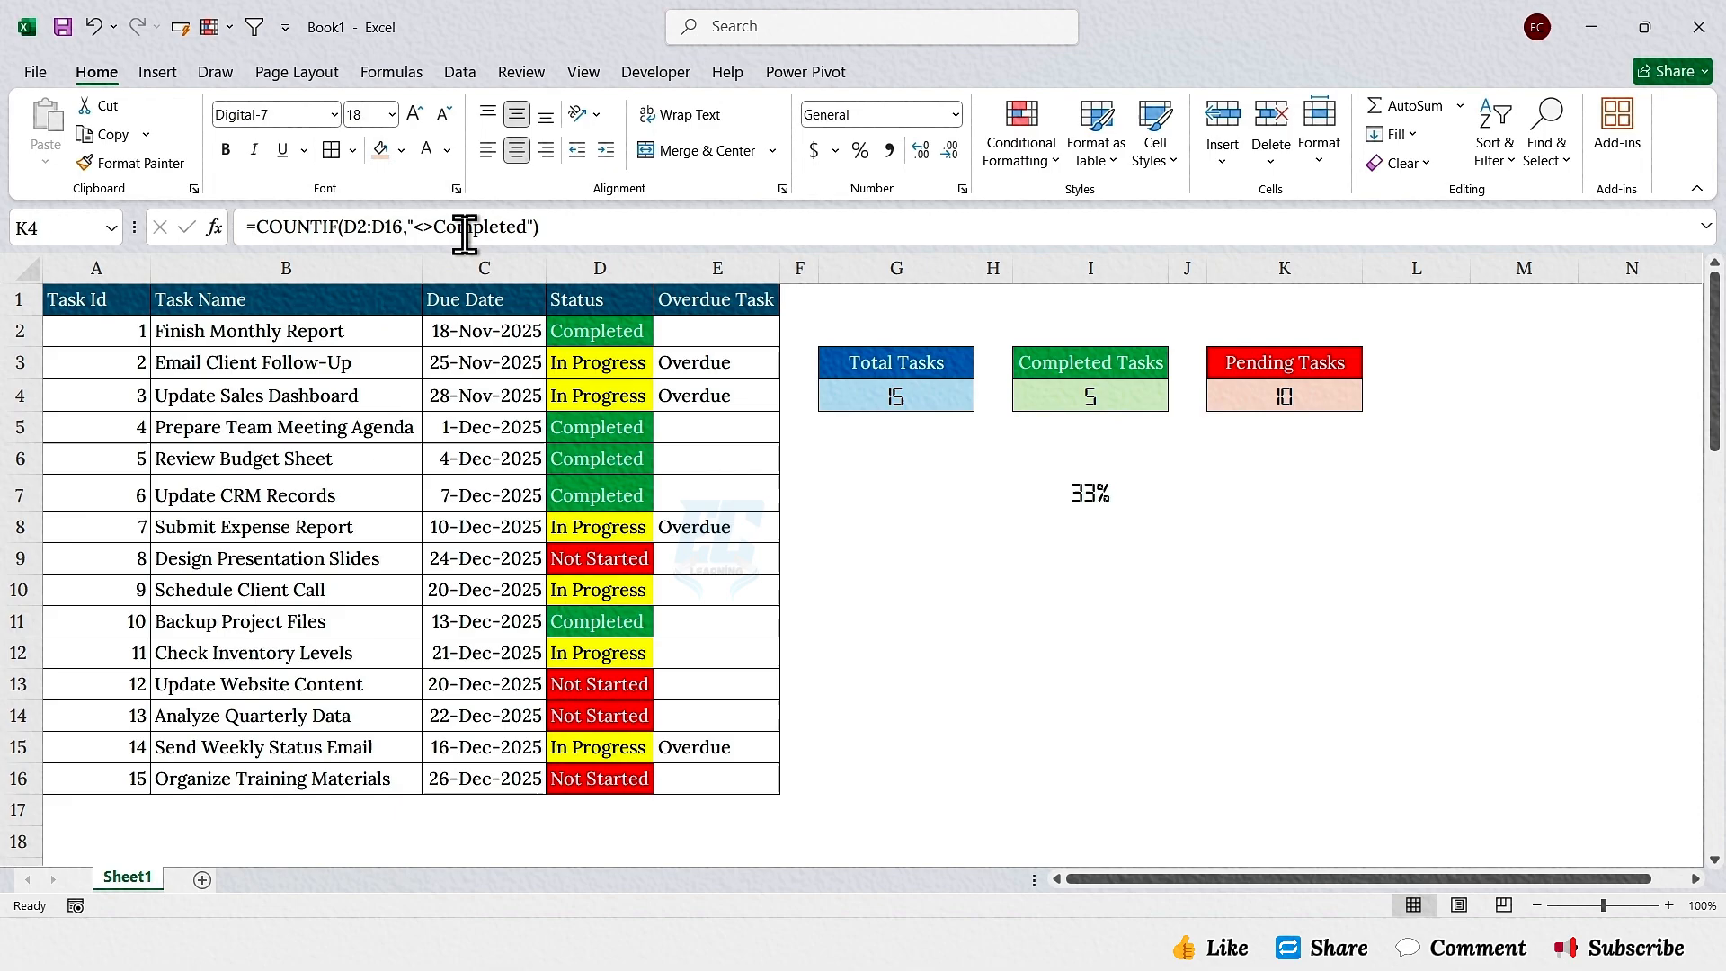
Step: Create a data bar conditional formatting rule for H7 with a Number minimum of 0 and a Number maximum of 1
left_click(1055, 490)
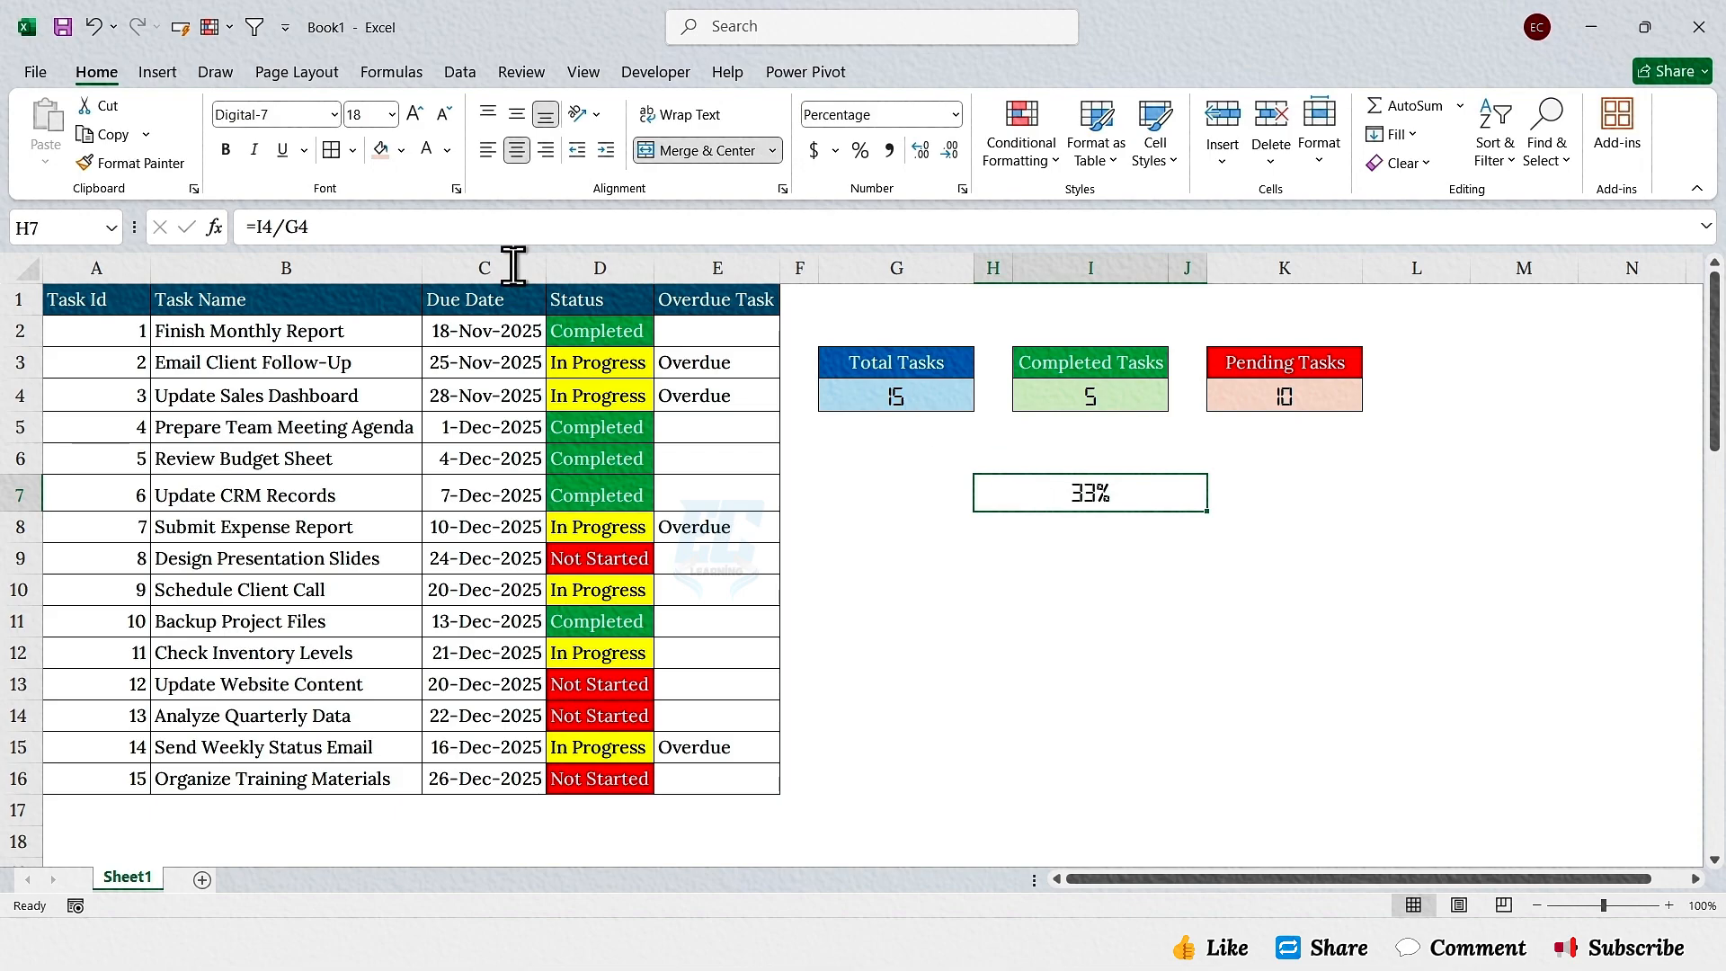
left_click(1000, 148)
left_click(1056, 431)
left_click(327, 355)
left_click(251, 408)
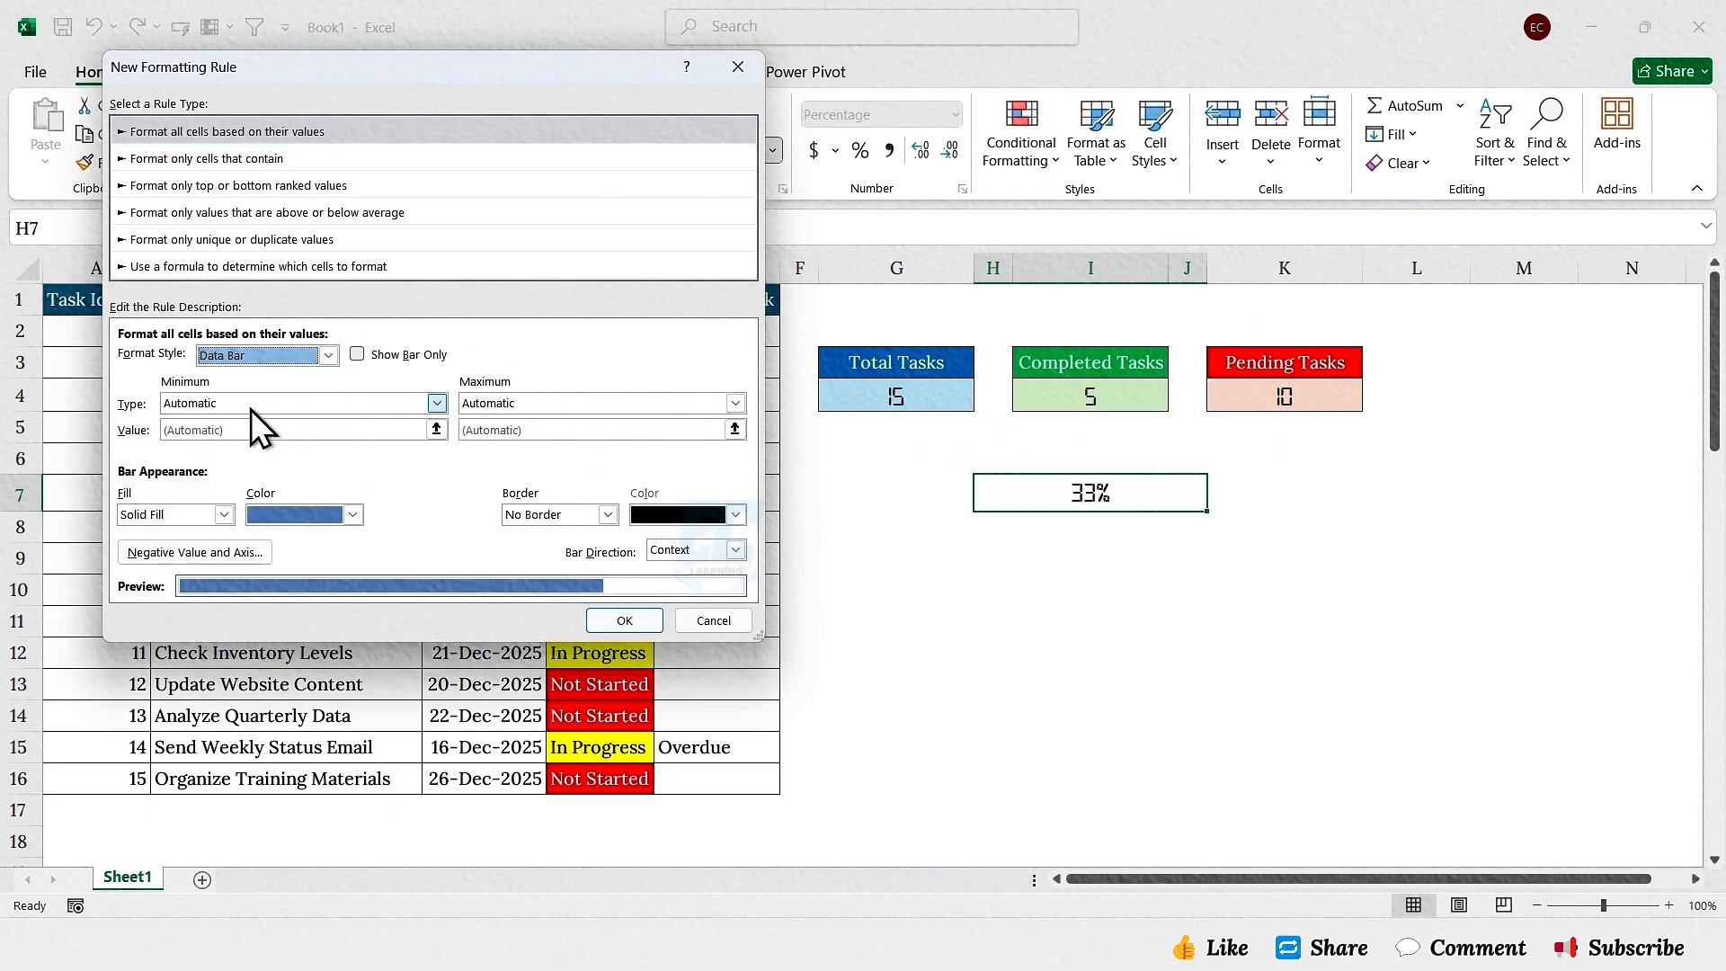
left_click(436, 403)
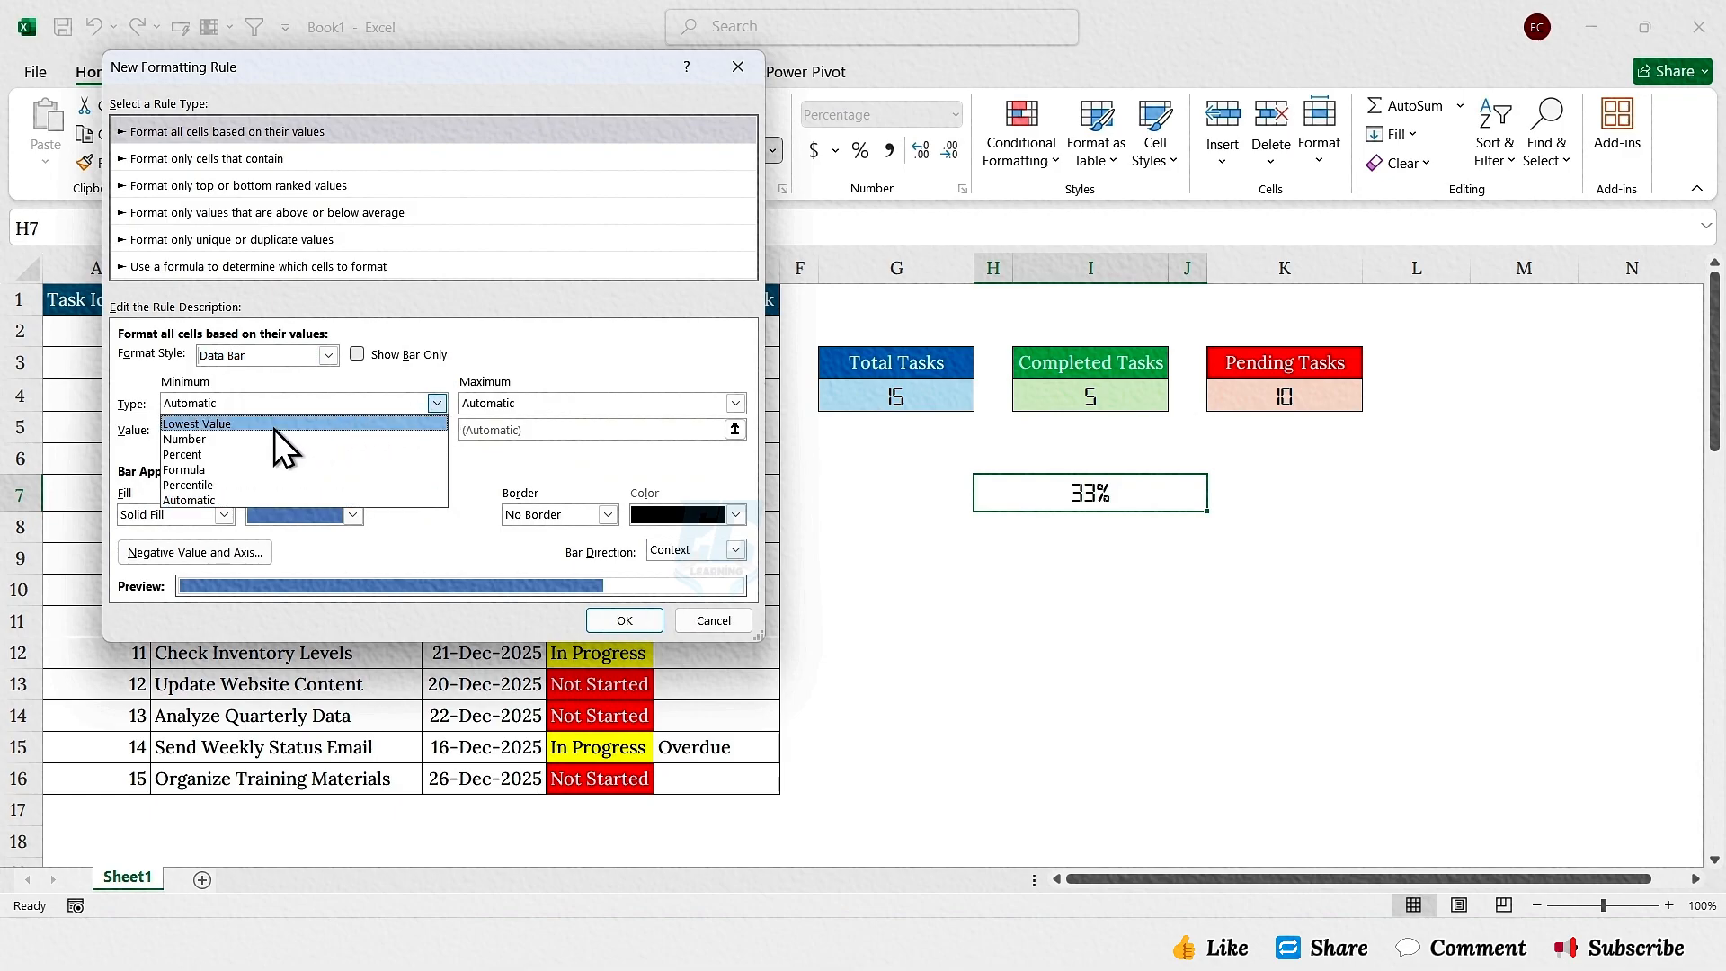
left_click(224, 435)
left_click(734, 403)
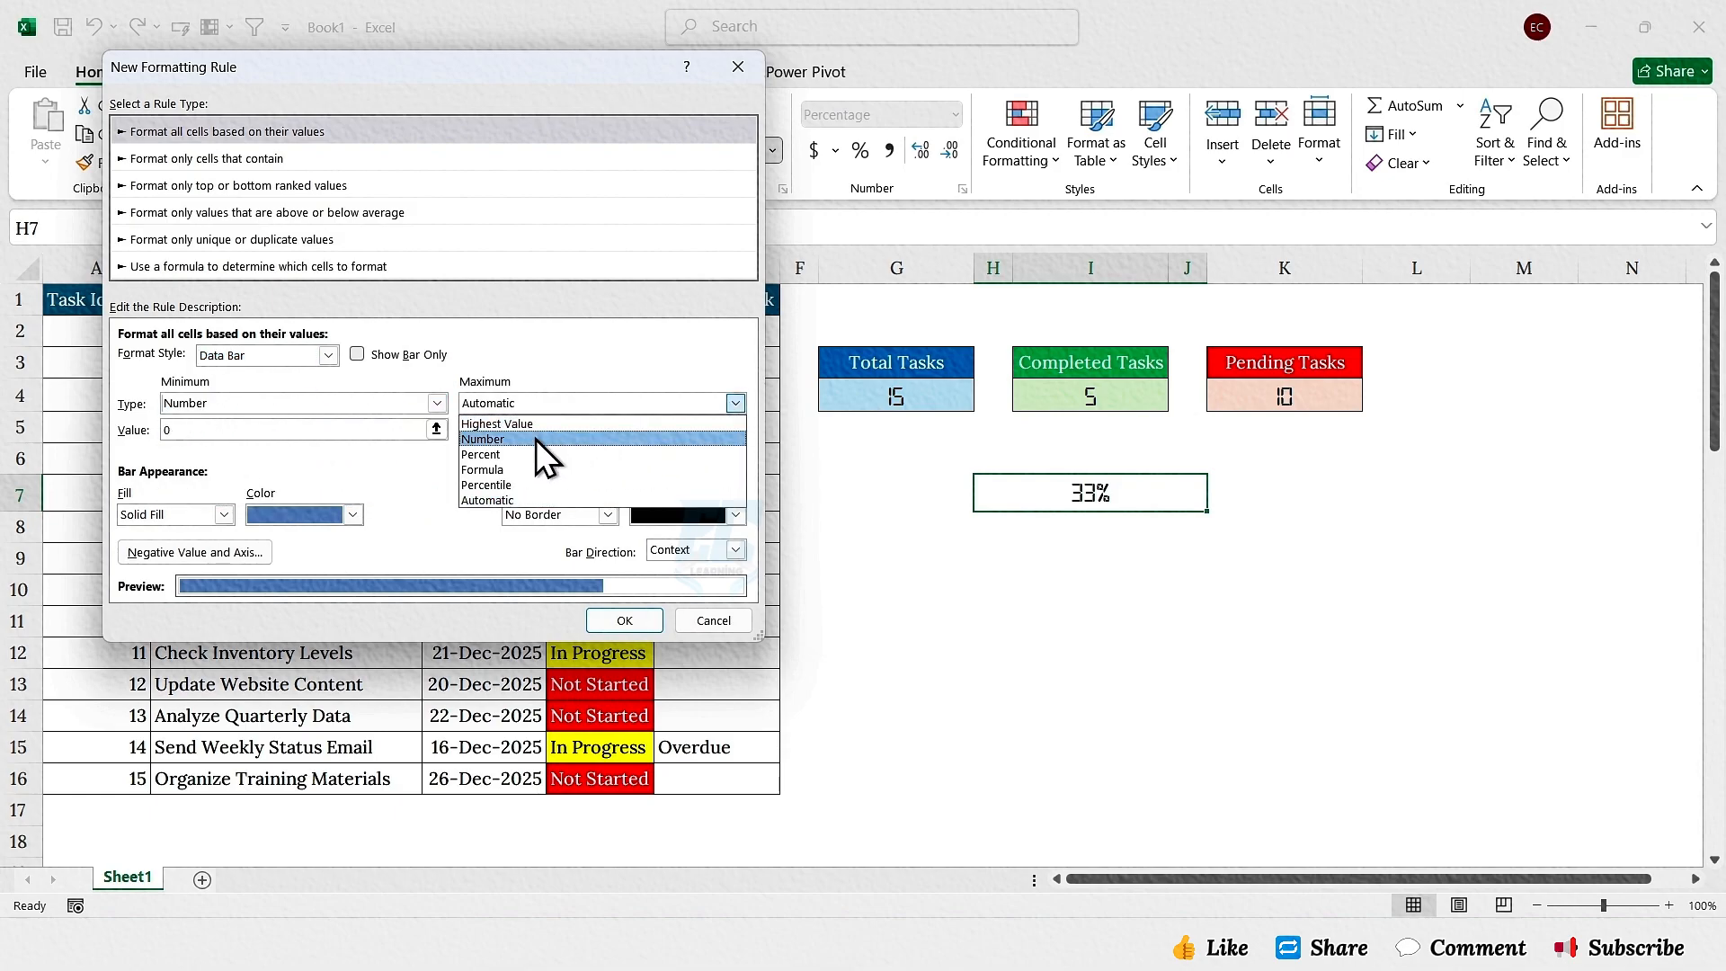
left_click(488, 439)
key("Tab")
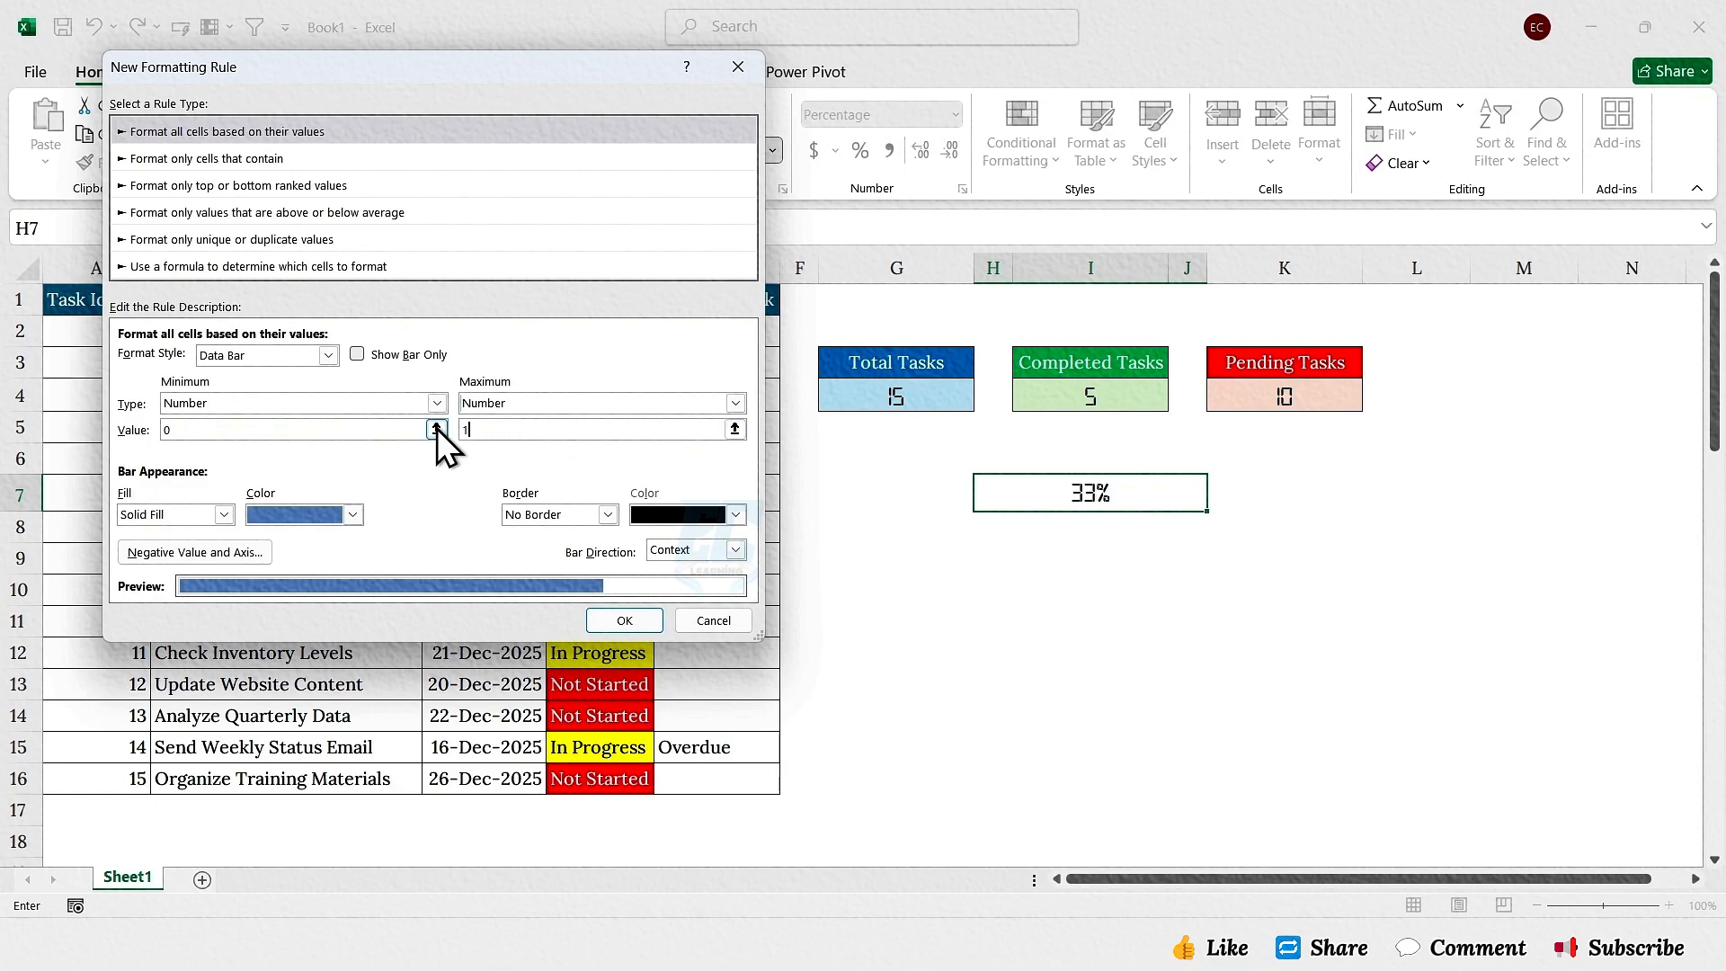
type("1")
Step: Give the data bar a green solid fill and a solid border, and apply the rule
left_click(353, 515)
left_click(346, 720)
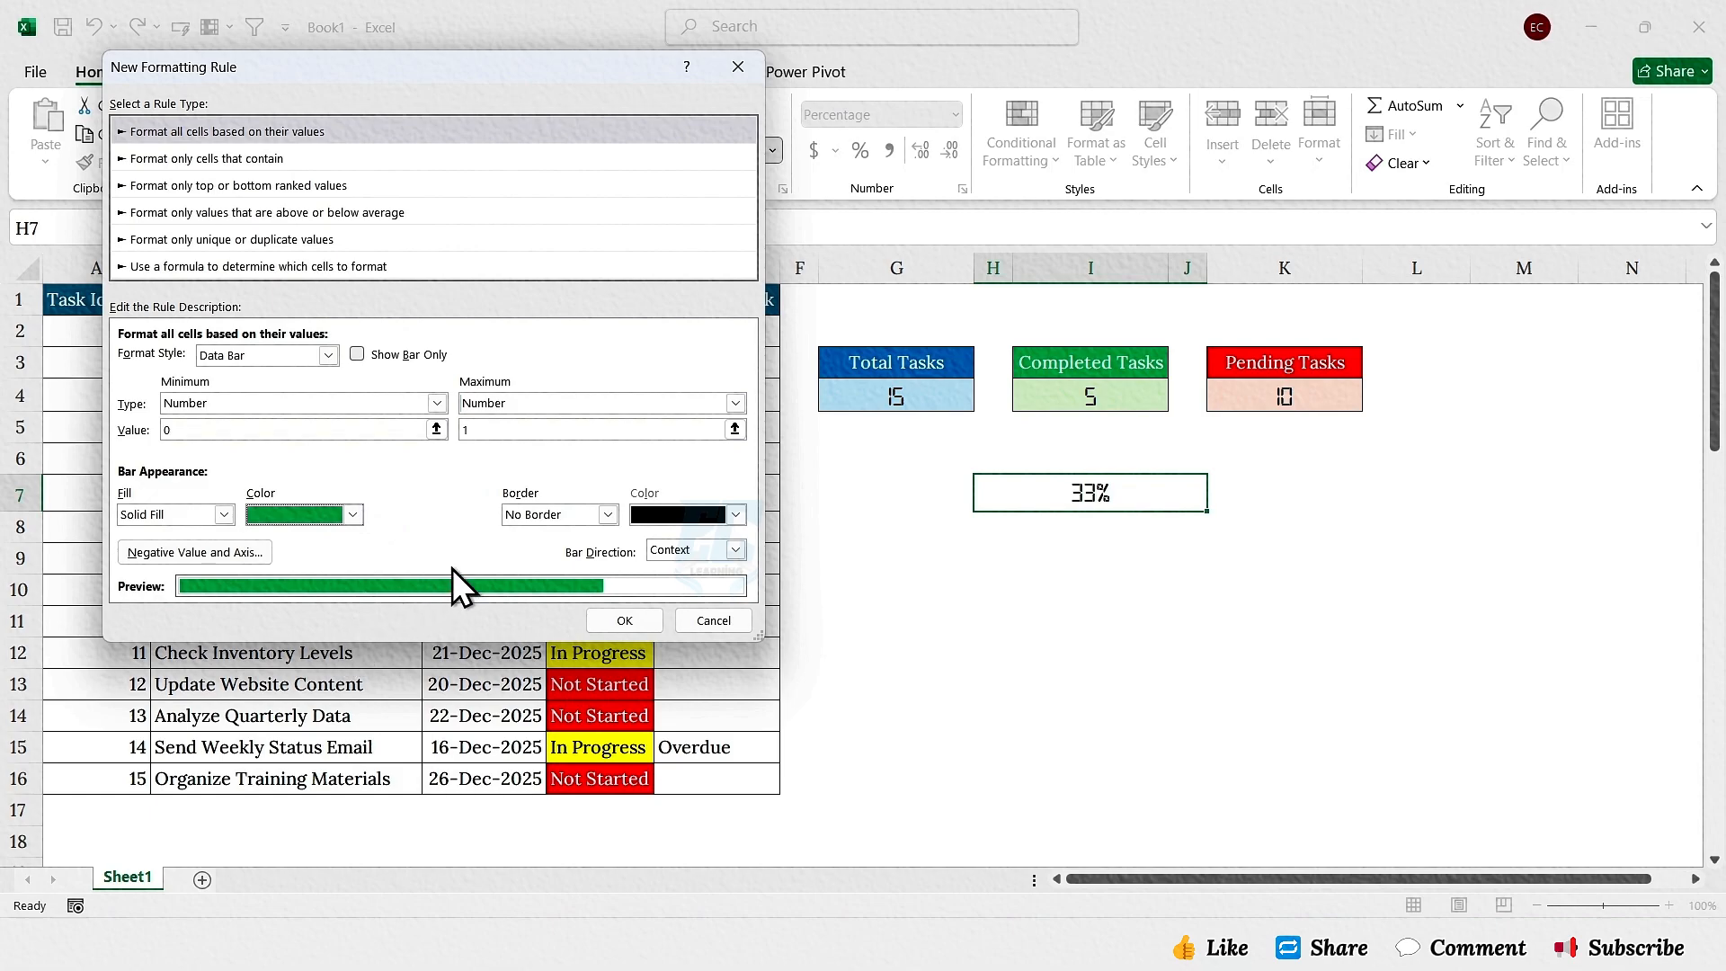
left_click(607, 515)
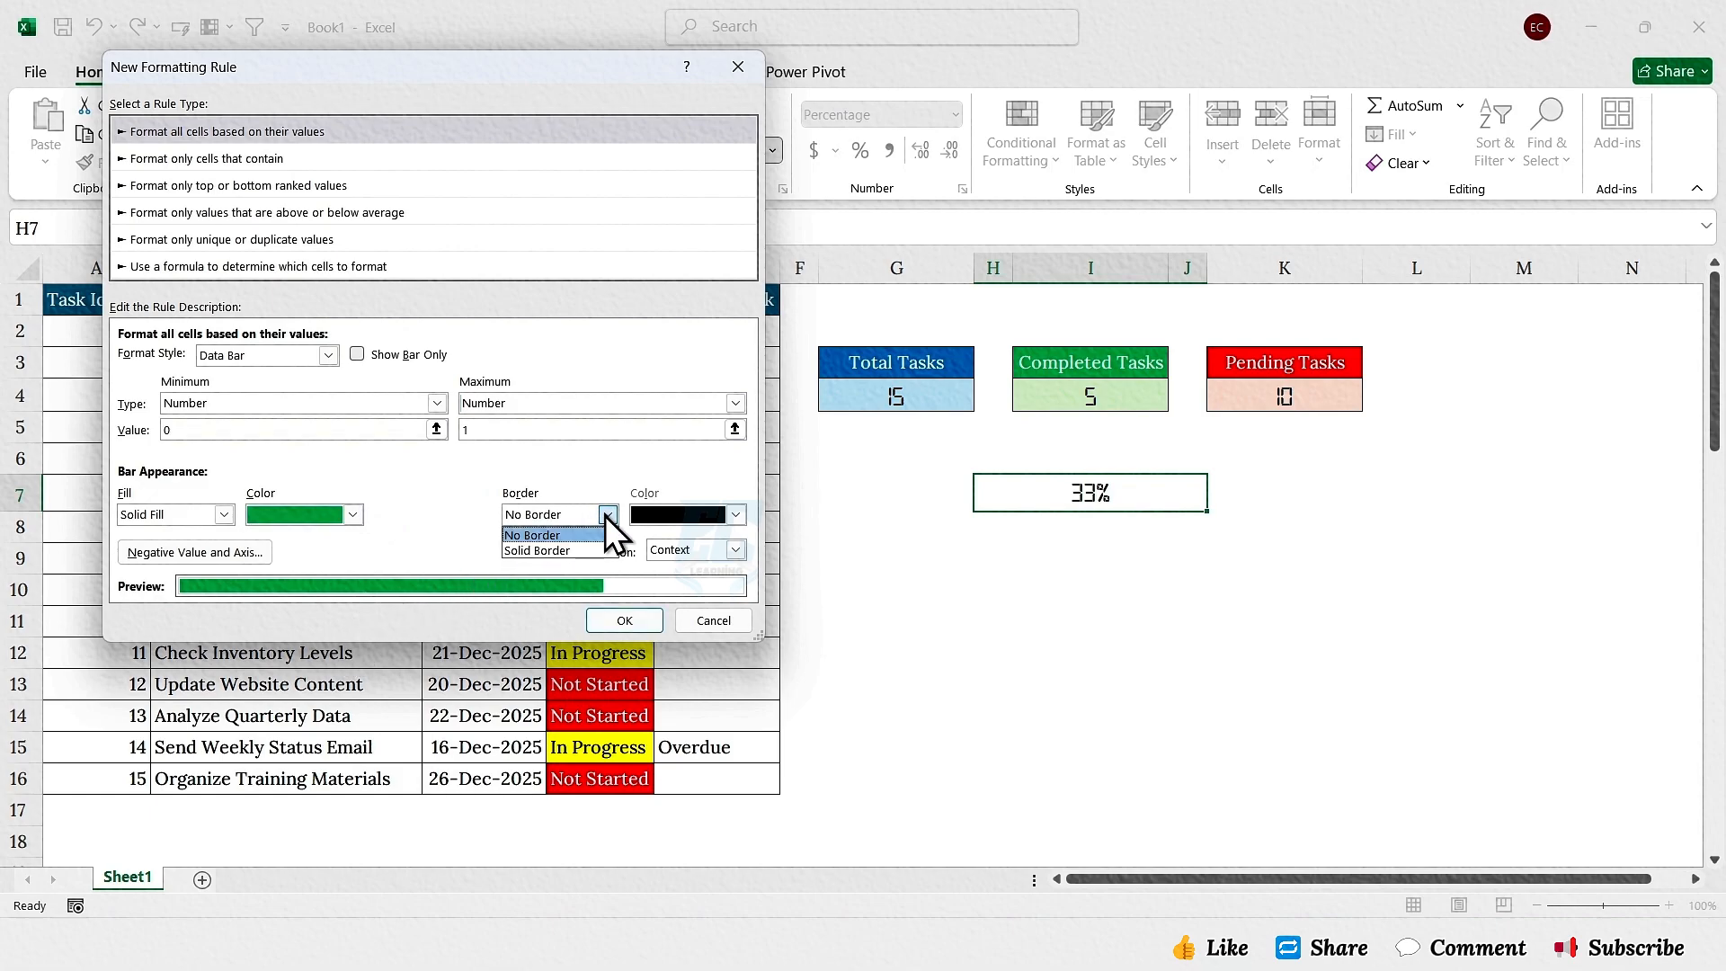
left_click(564, 549)
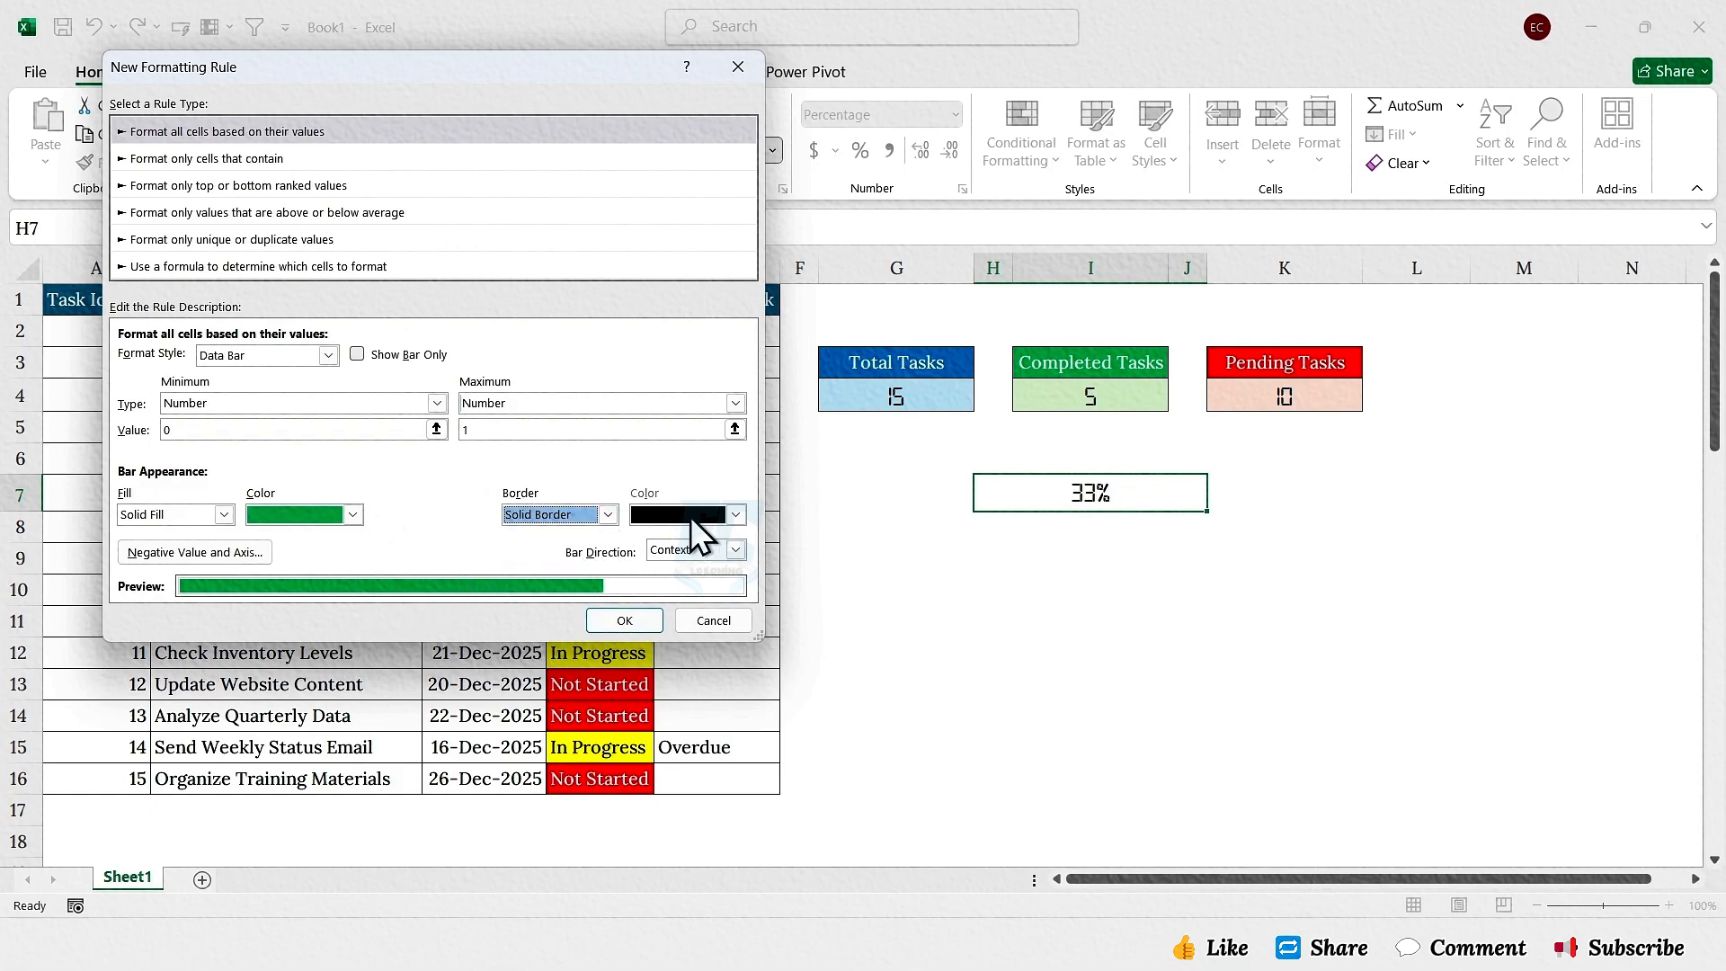
left_click(624, 621)
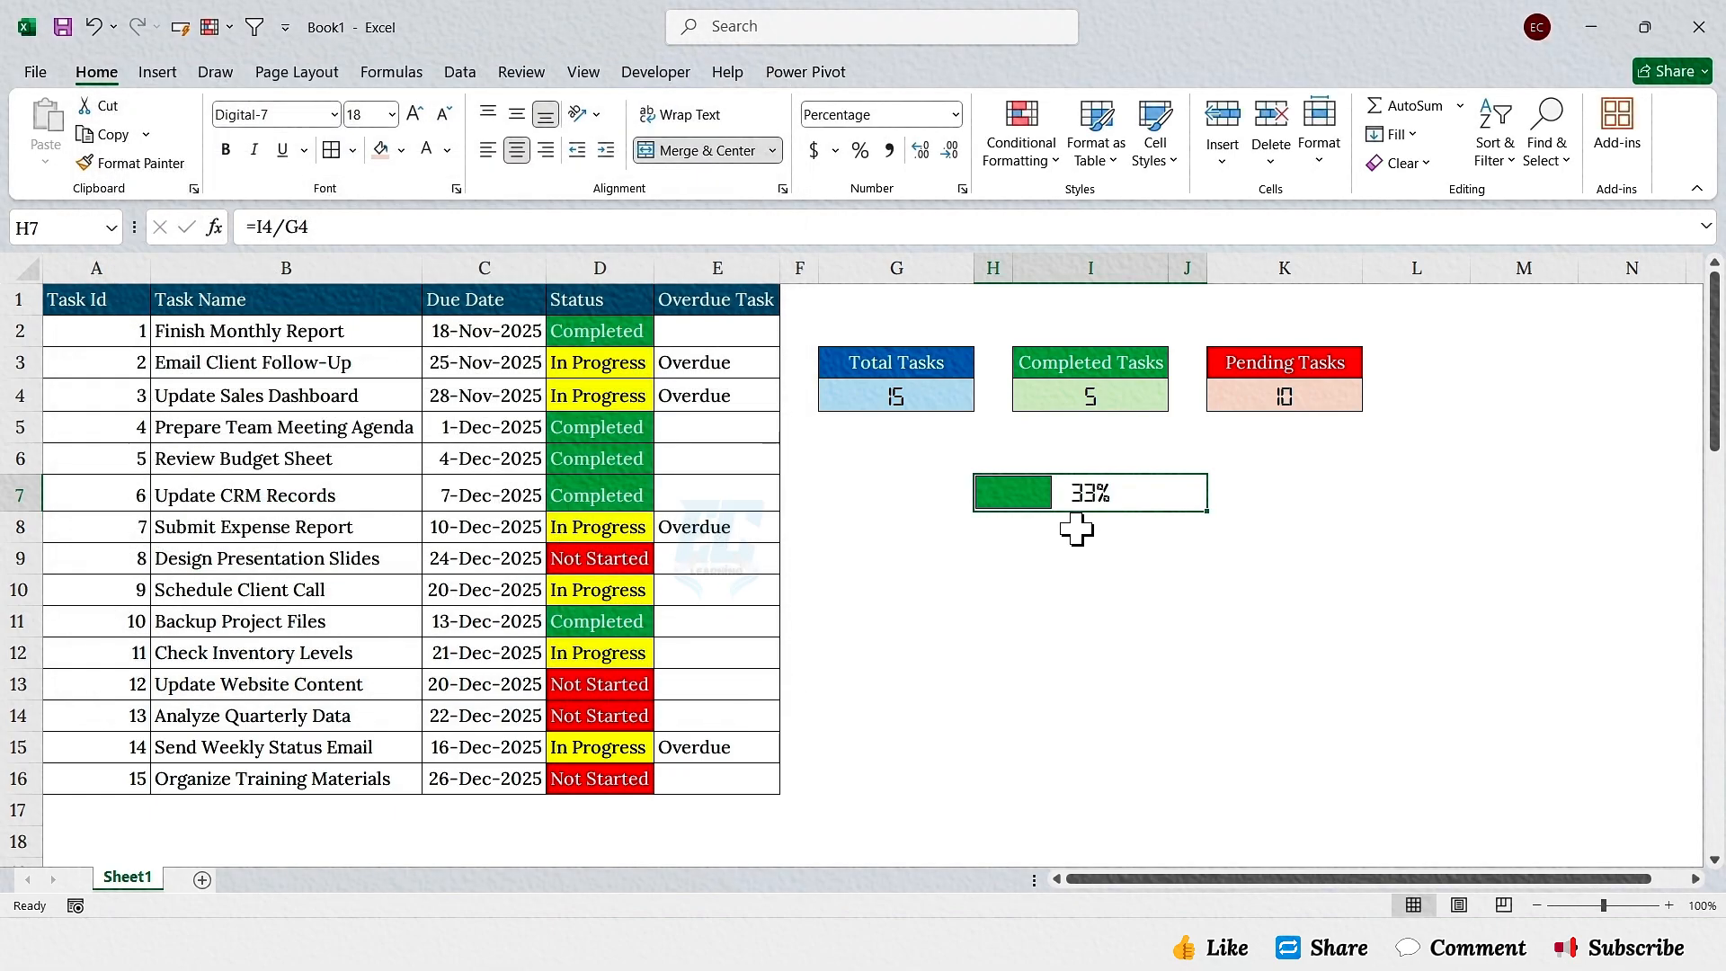
Step: Set the status of Email Client Follow-Up, Schedule Client Call and Send Weekly Status Email to Completed
left_click(600, 363)
left_click(664, 367)
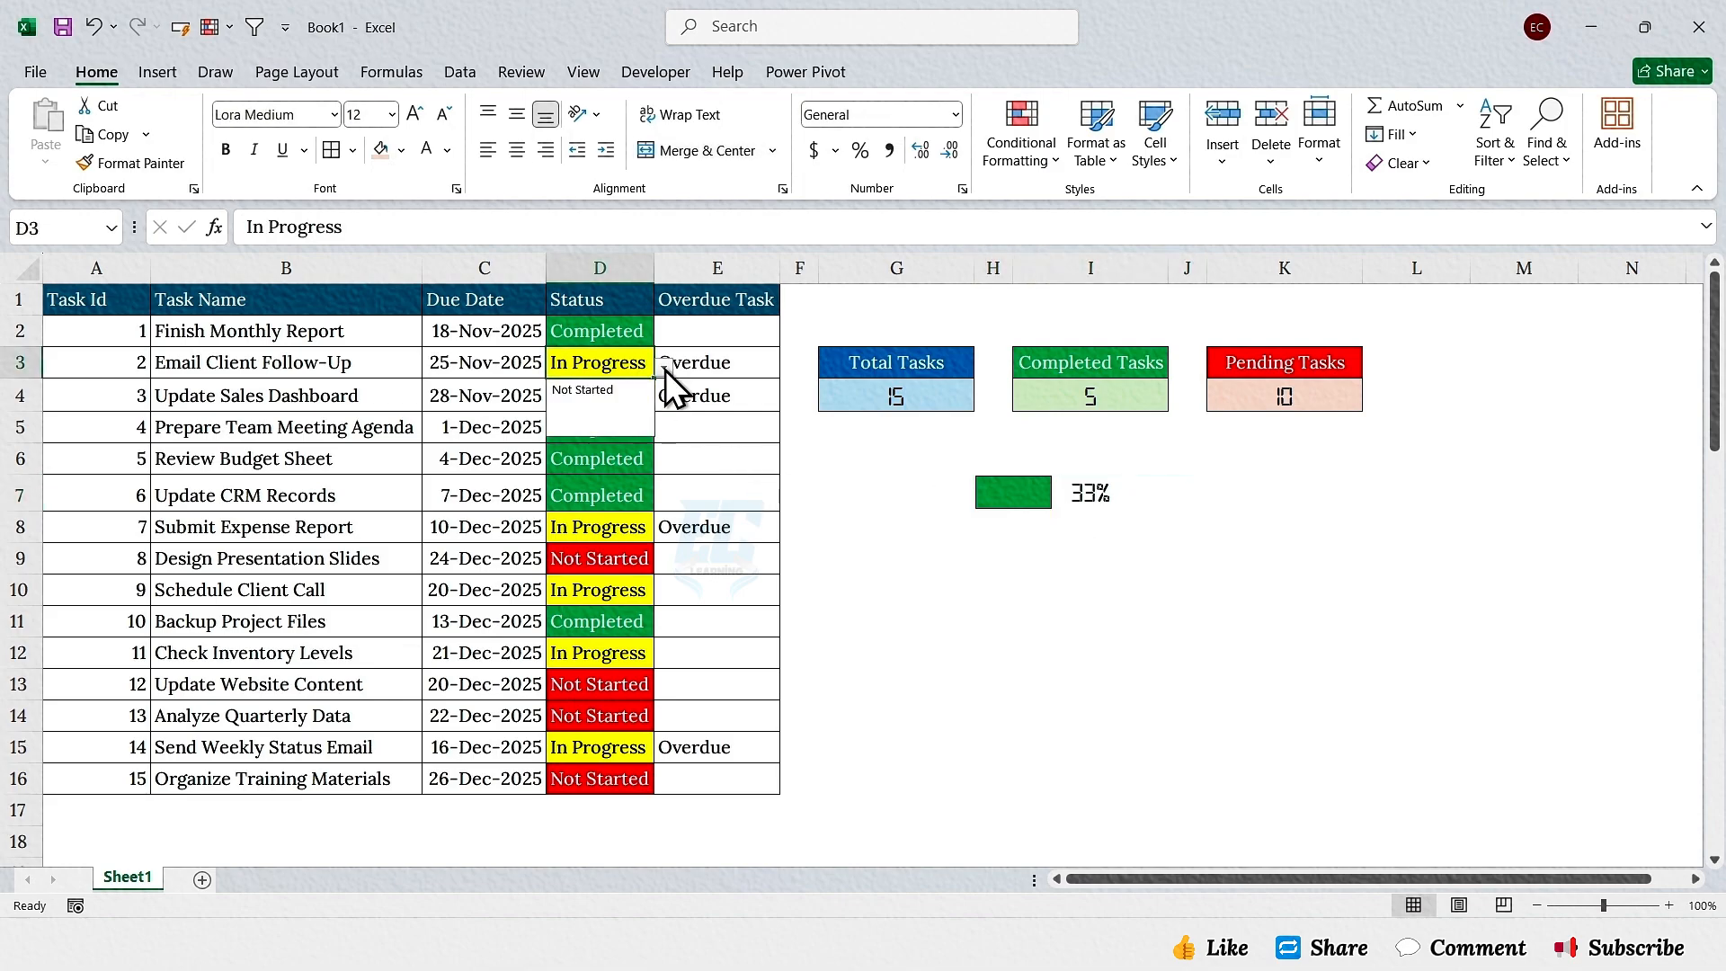
left_click(616, 424)
left_click(620, 590)
left_click(664, 595)
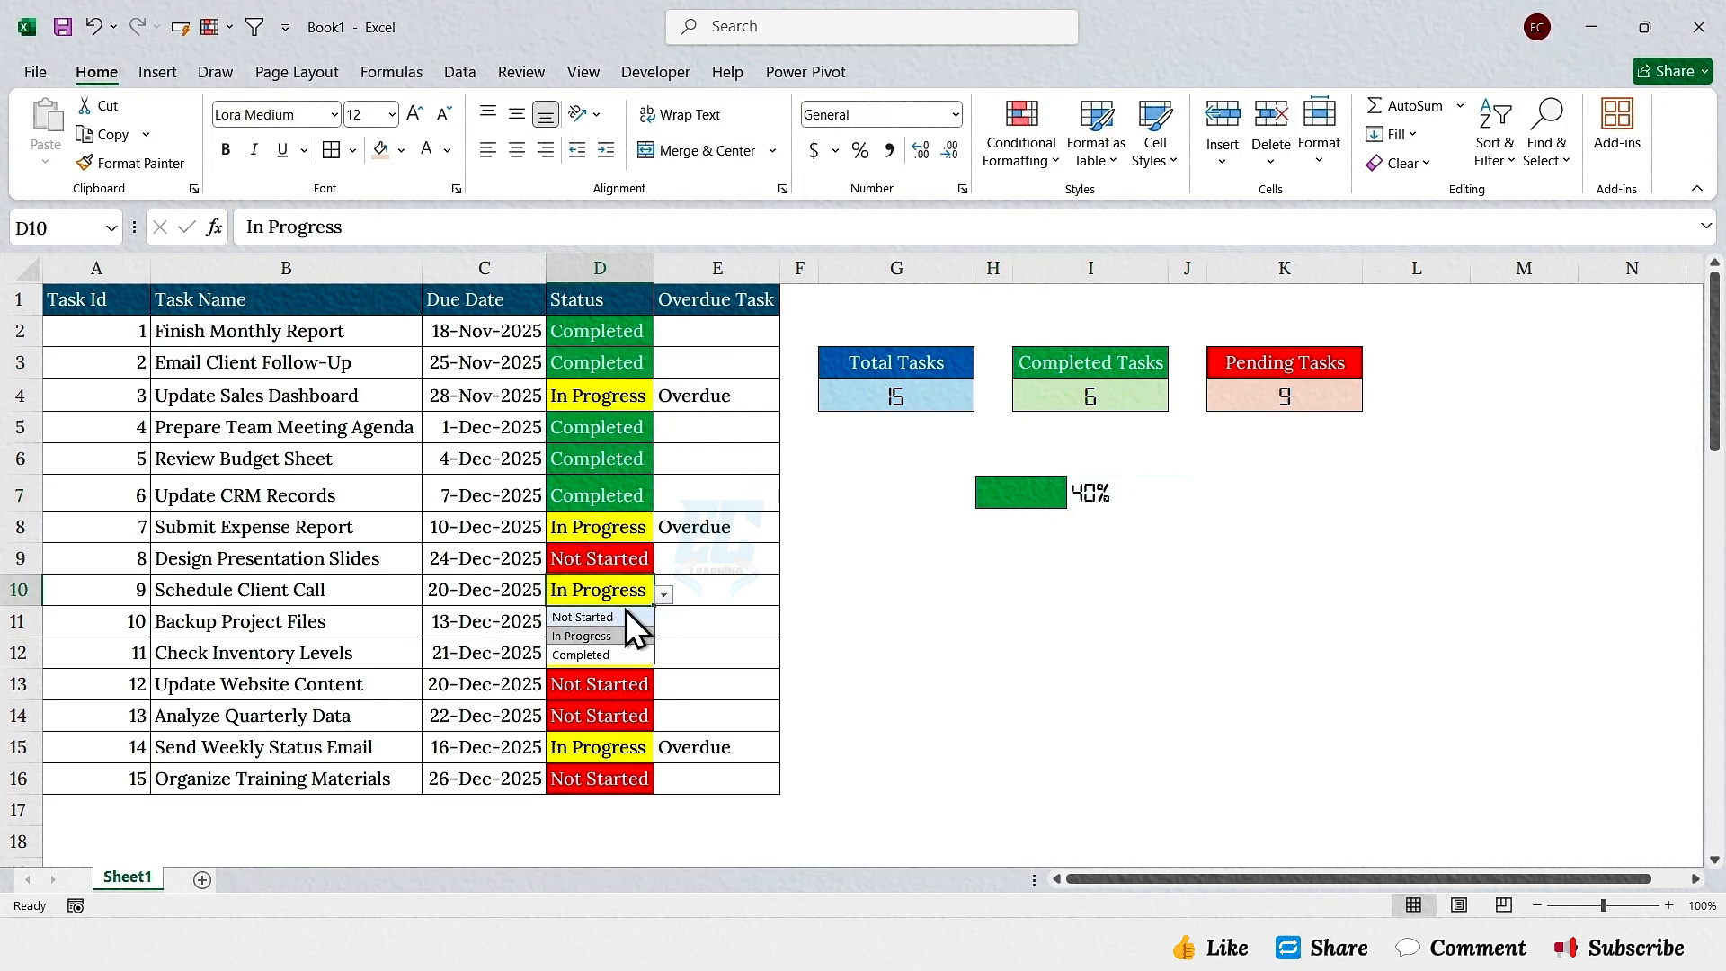
left_click(597, 651)
left_click(620, 747)
left_click(664, 752)
left_click(581, 812)
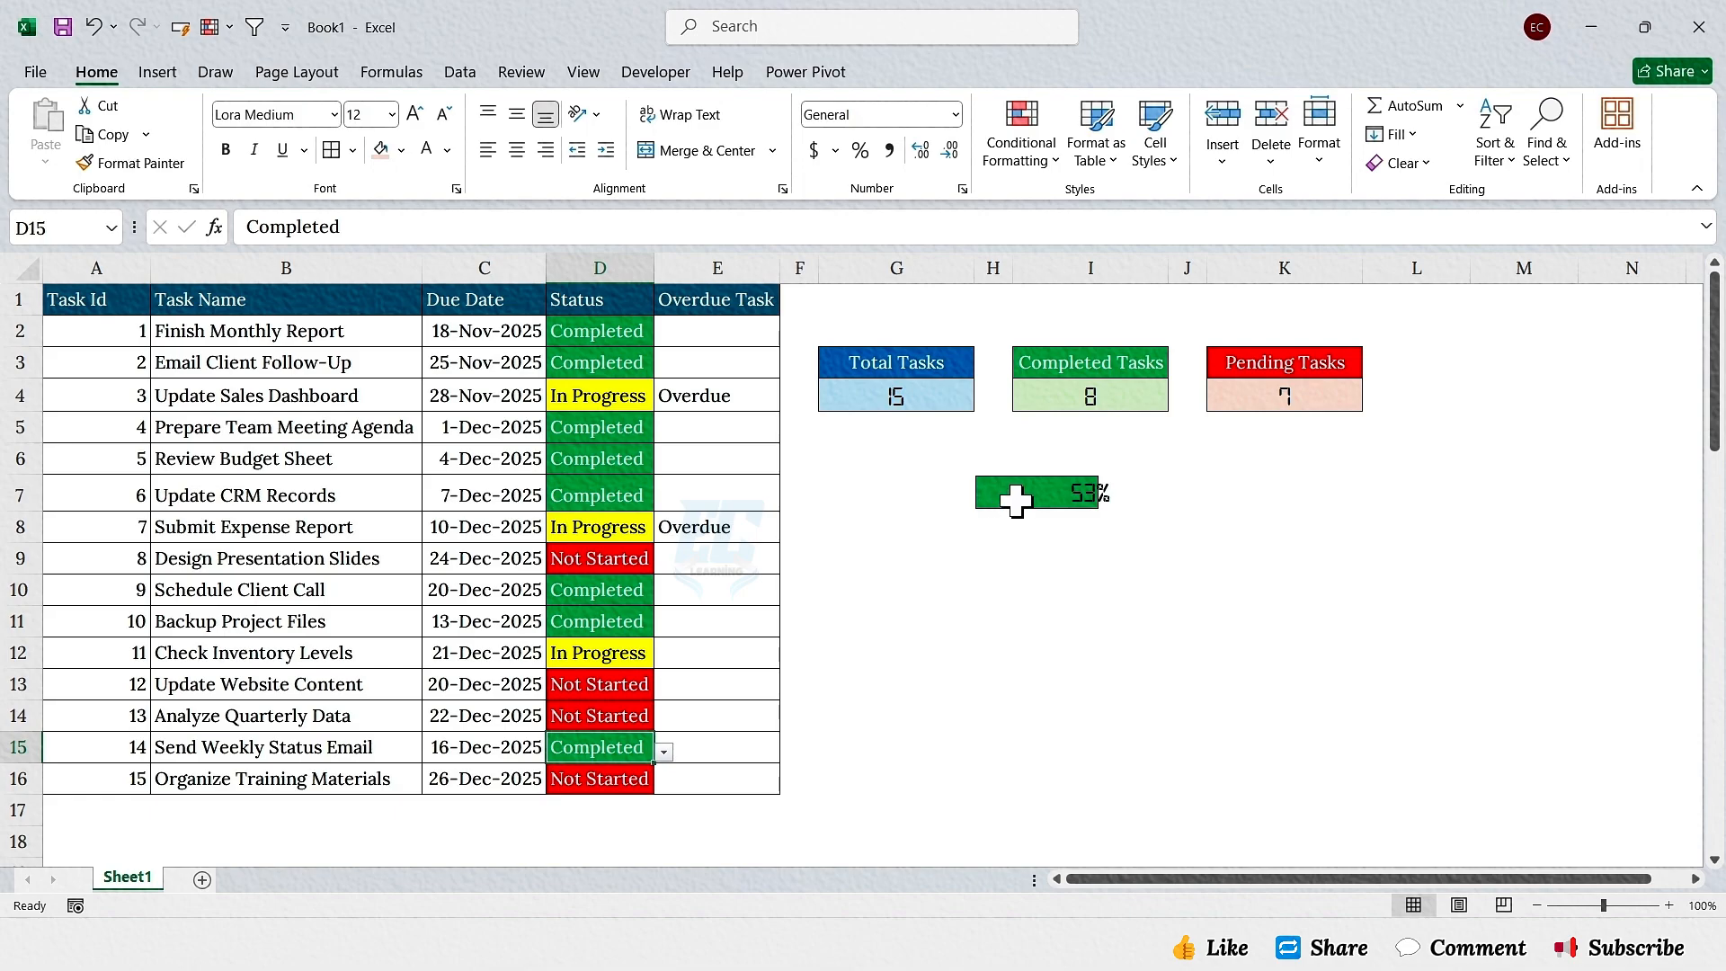
Step: Create a conditional formatting rule for H7 that formats cell values greater than or equal to 0.53
left_click(1011, 493)
left_click(1012, 164)
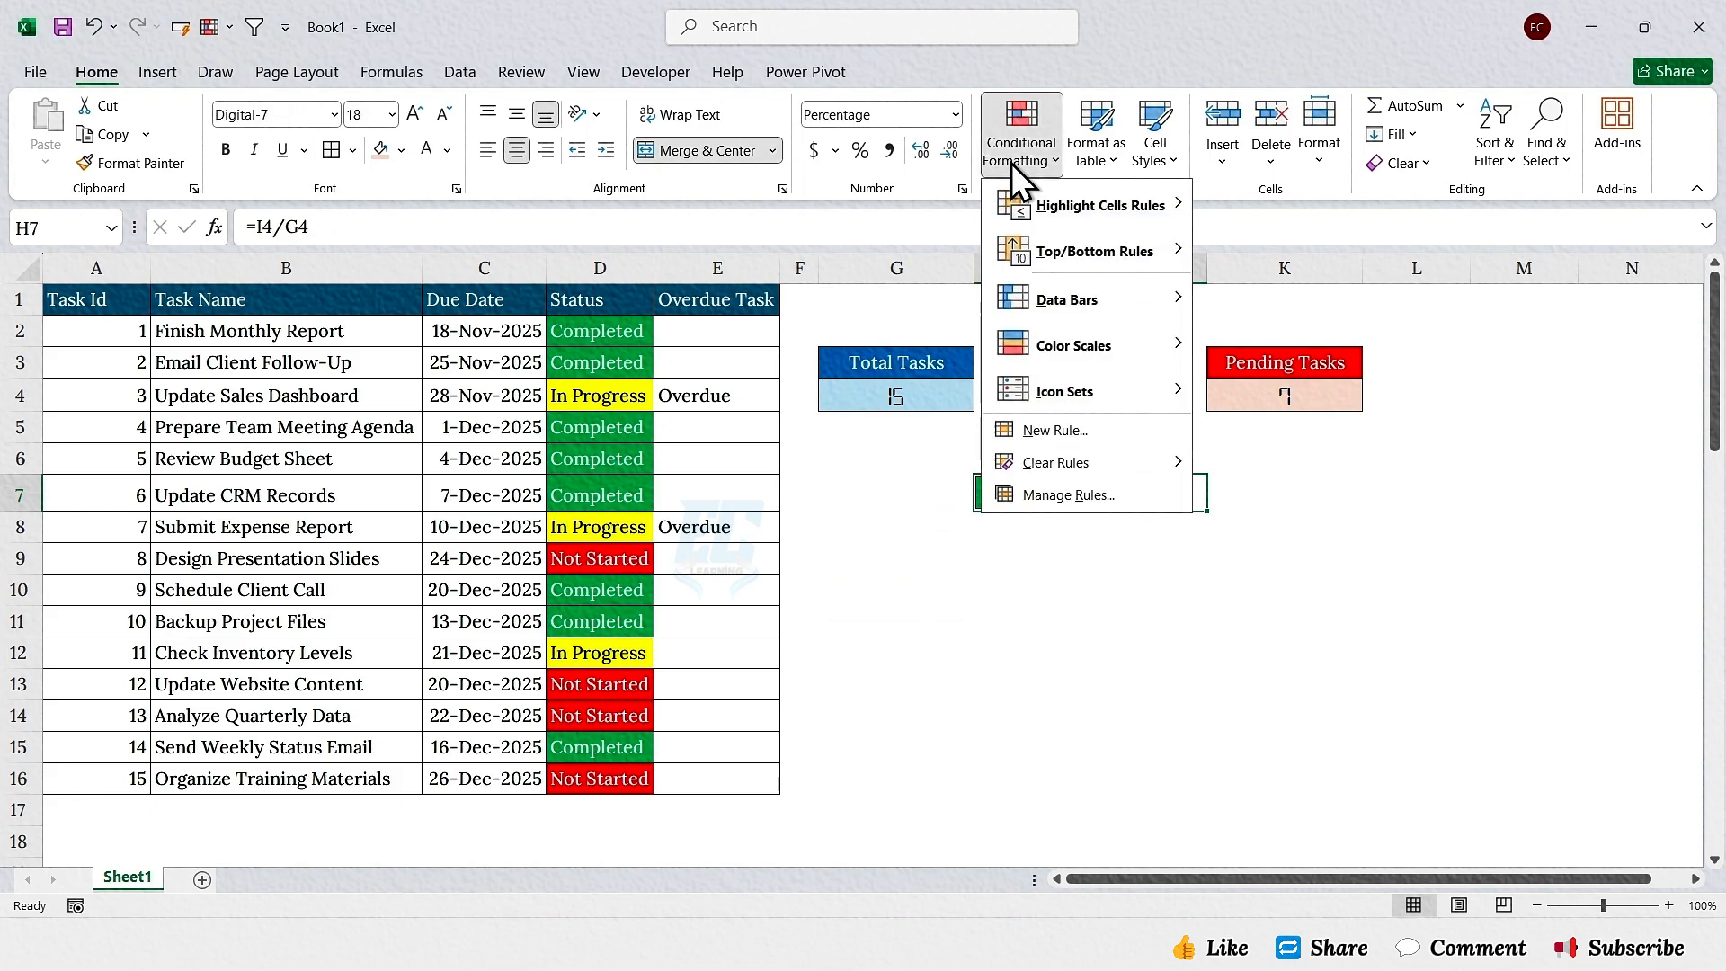
left_click(1054, 430)
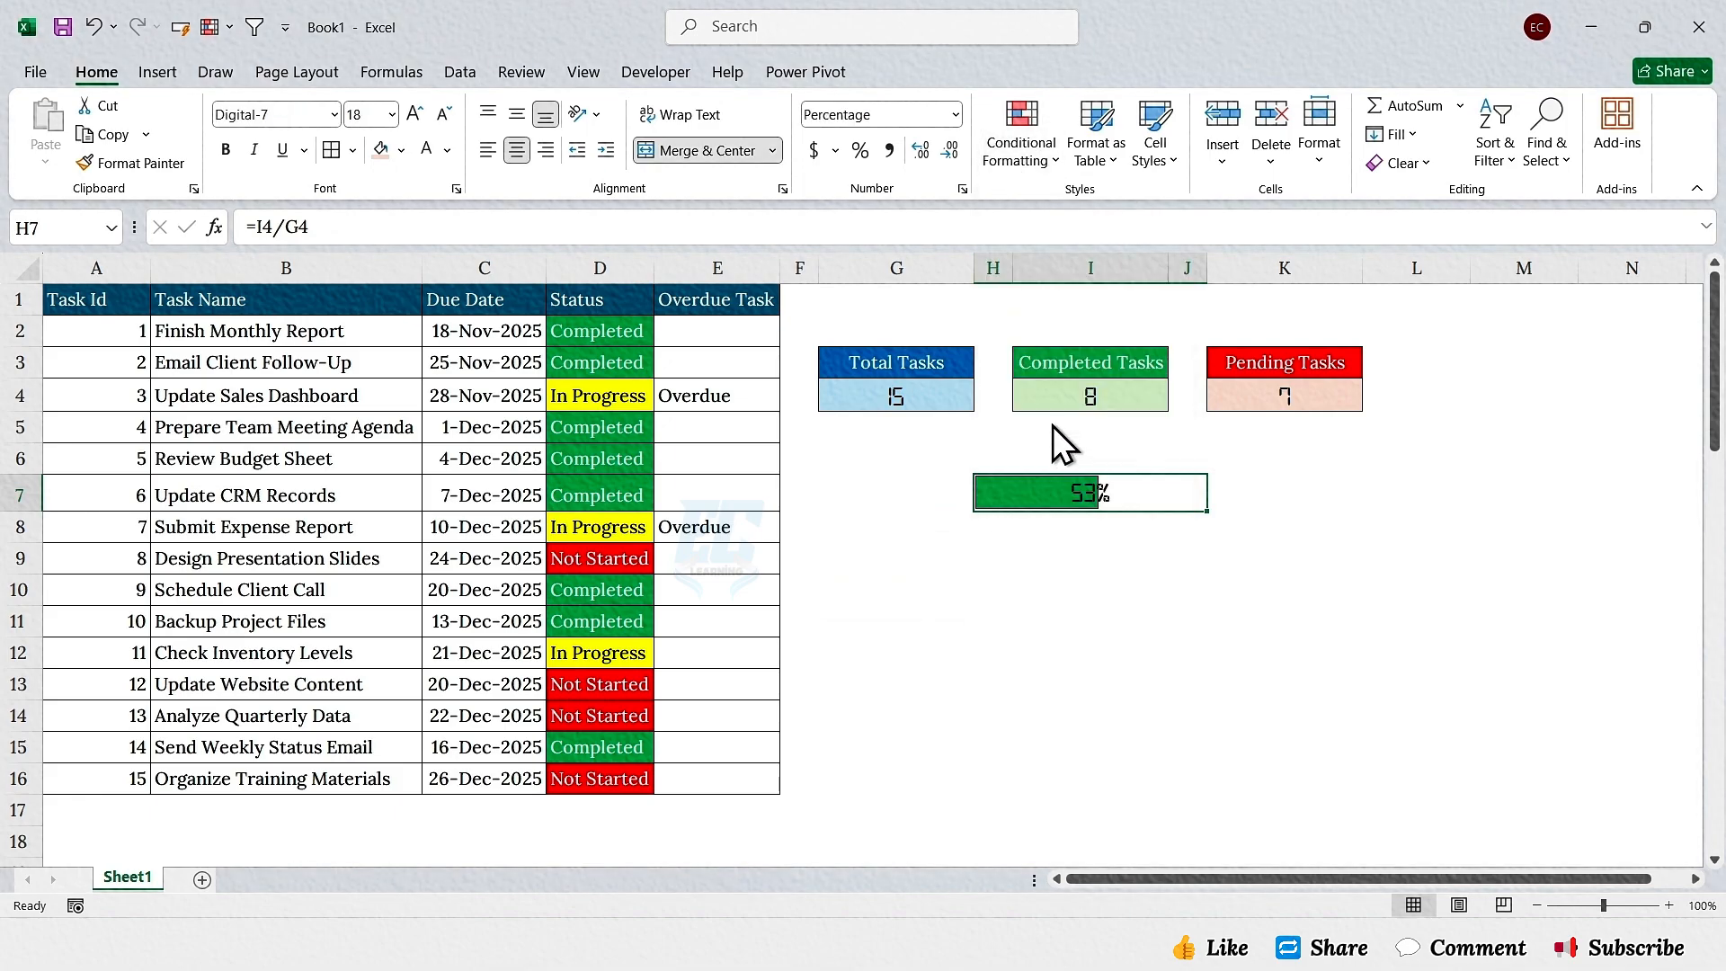
left_click(220, 213)
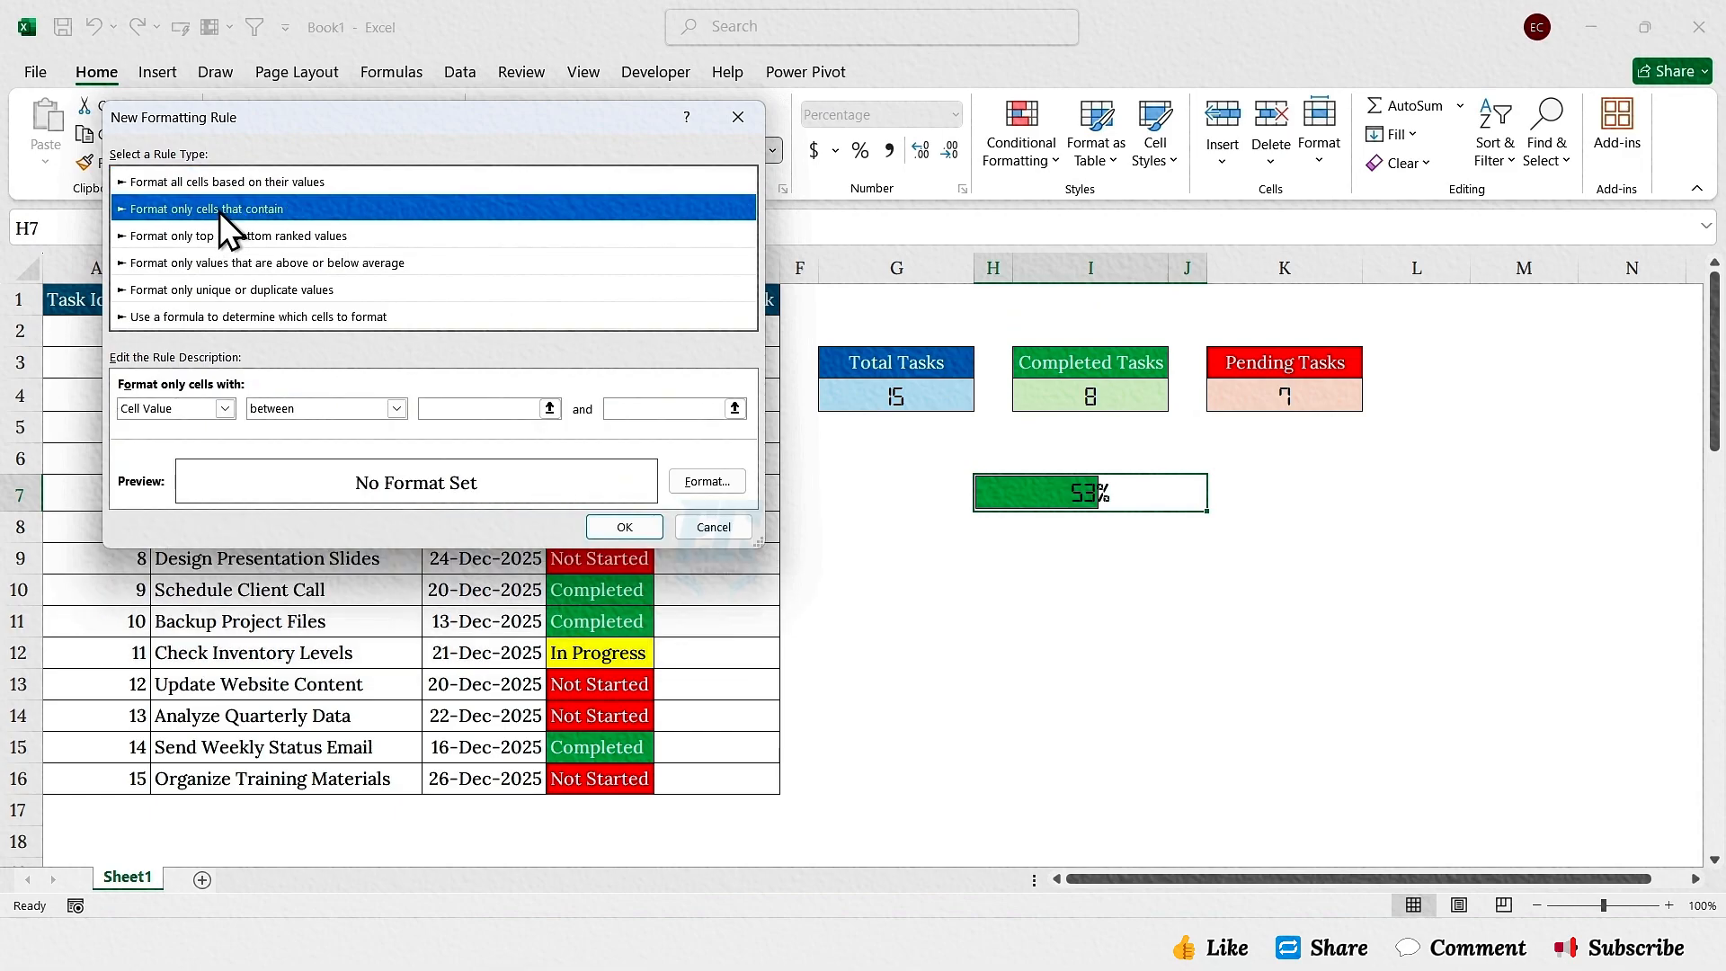
left_click(224, 408)
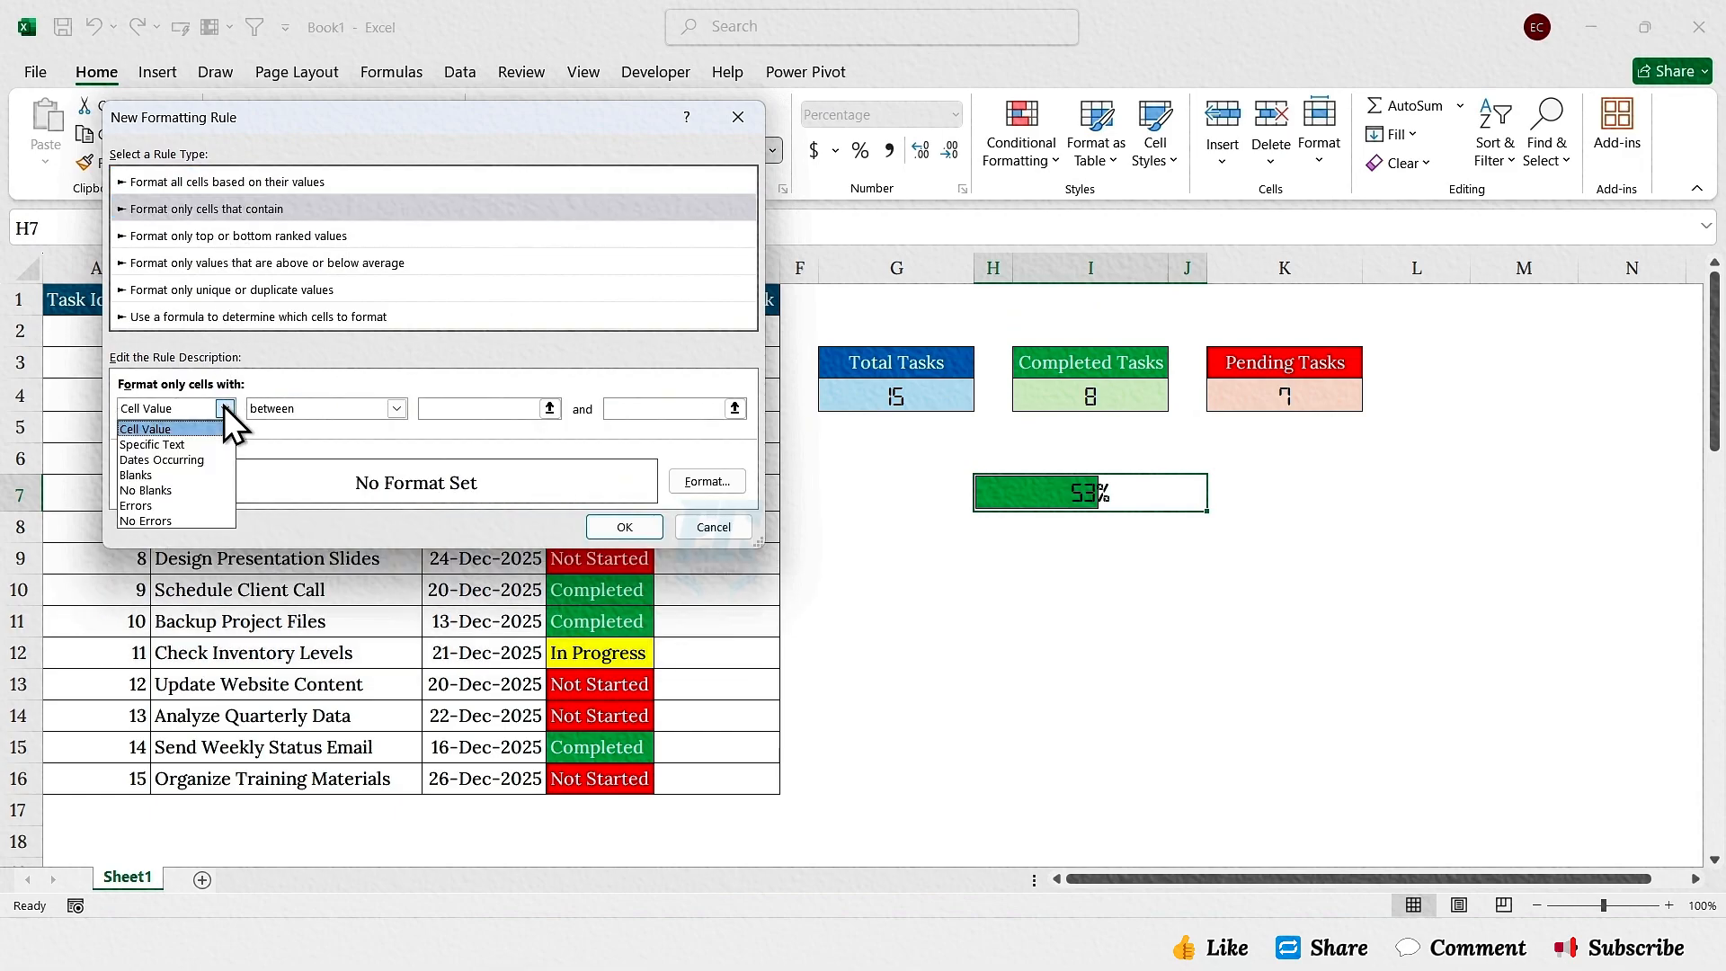
left_click(396, 409)
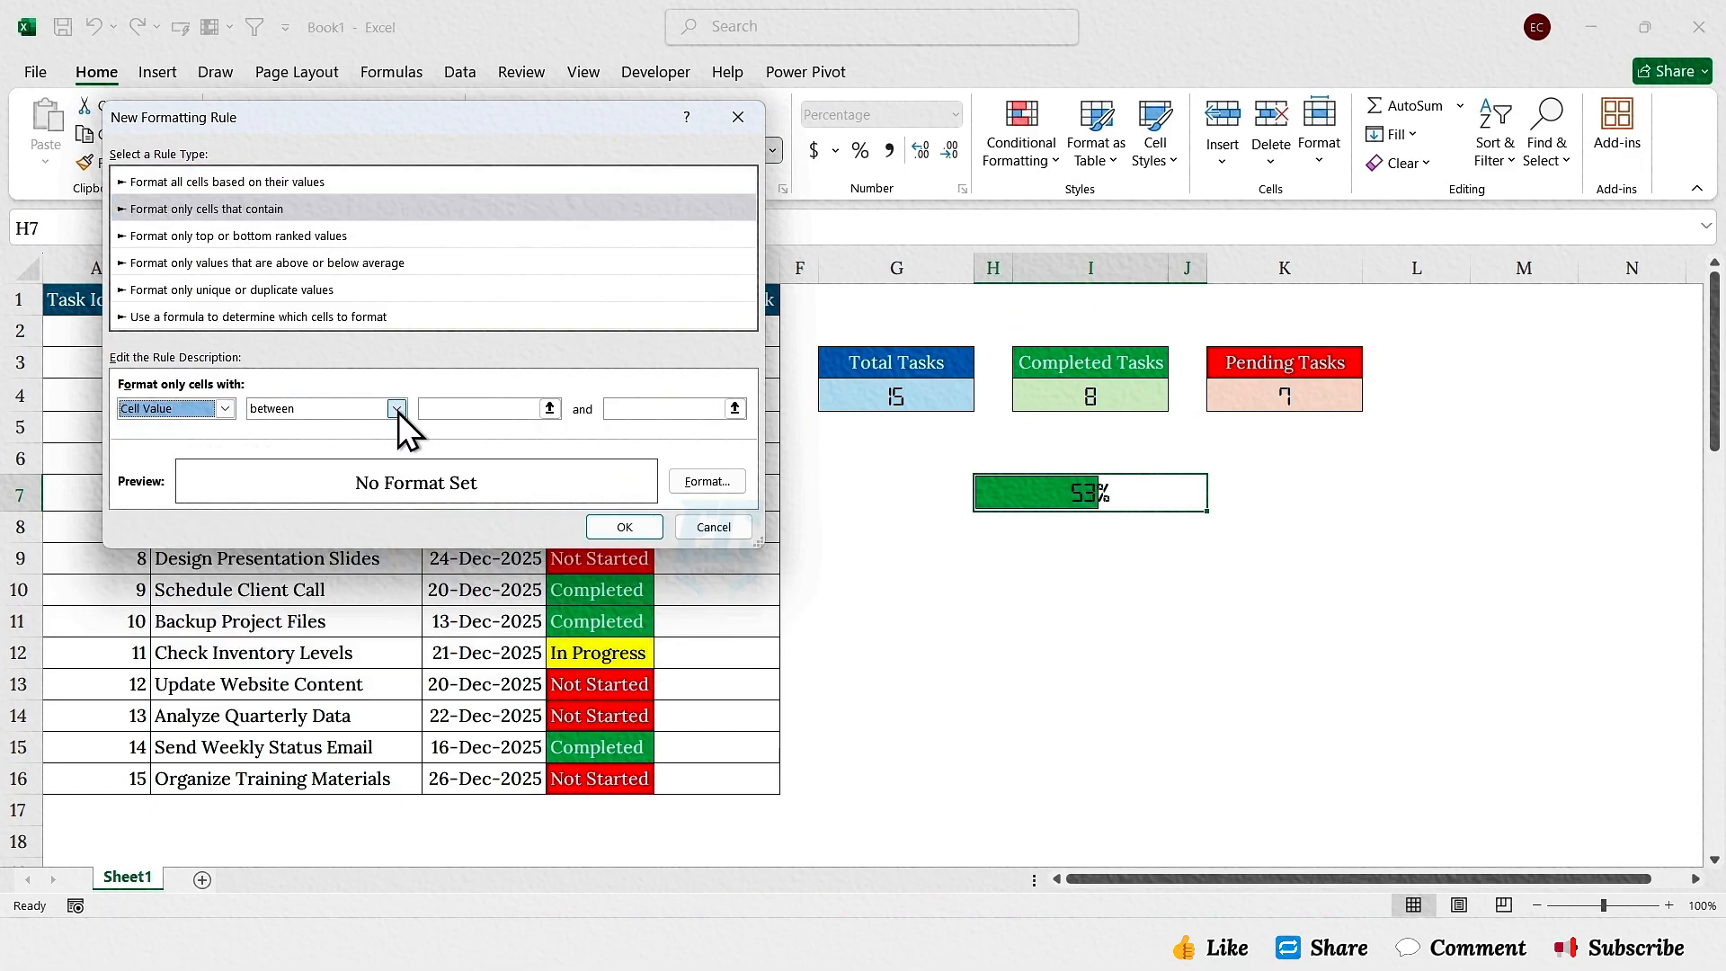
left_click(397, 410)
left_click(342, 525)
left_click(449, 409)
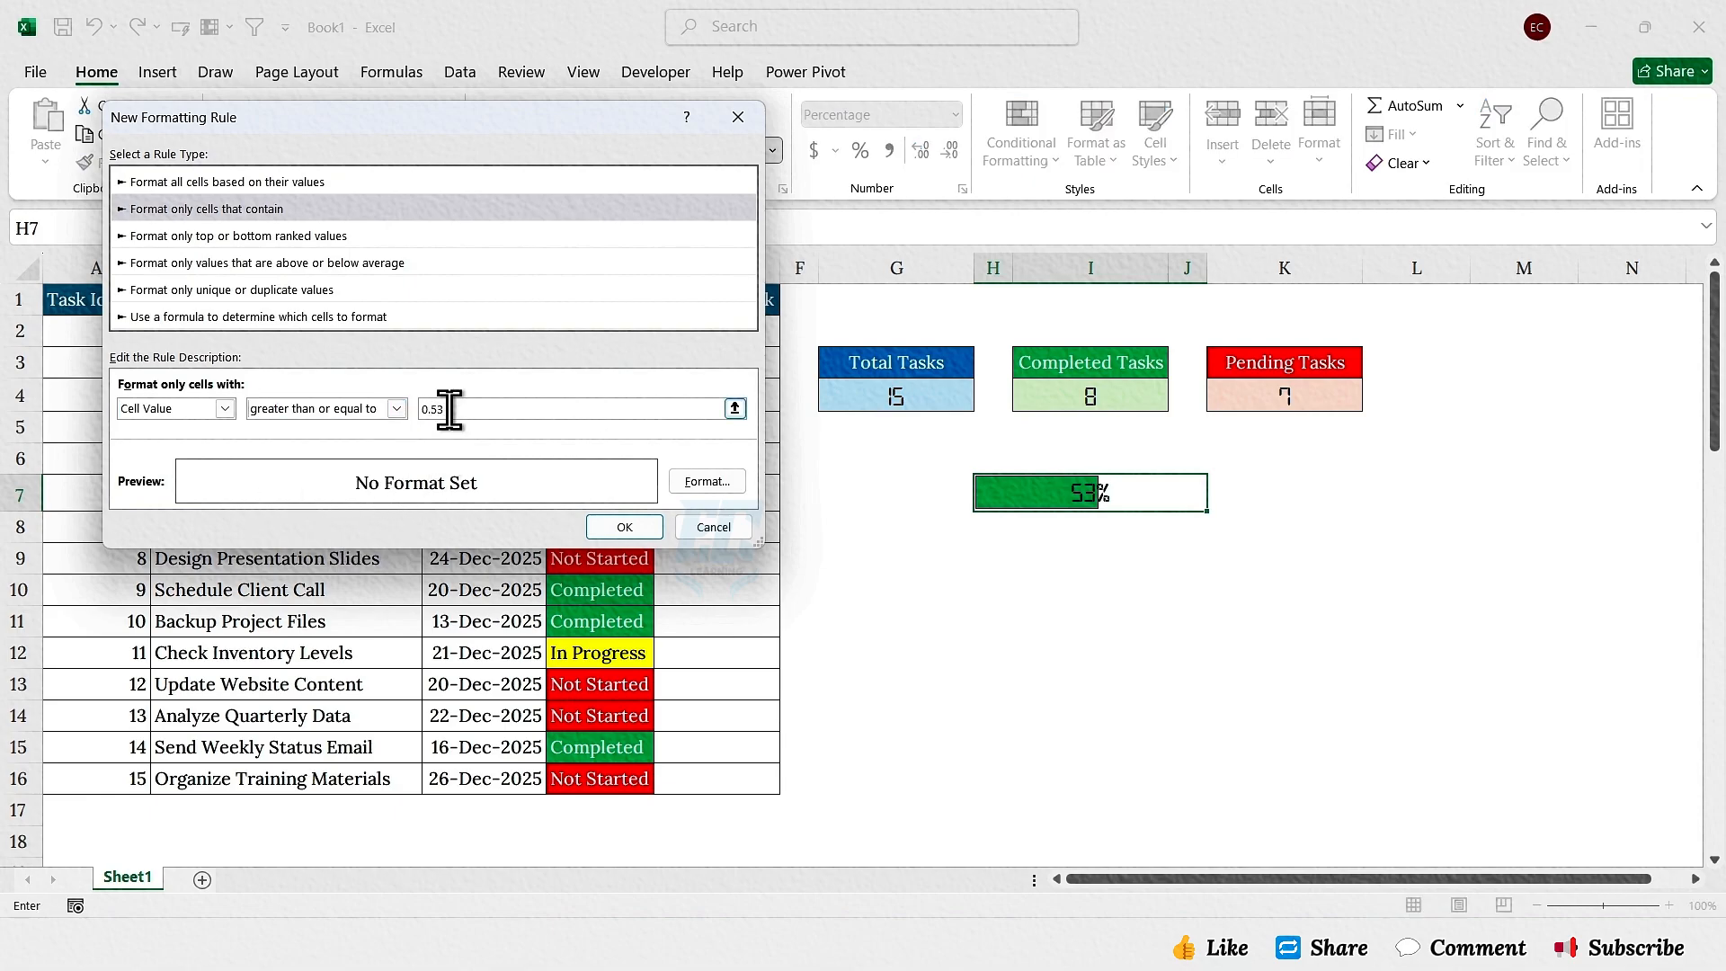
Step: Give the new rule a white font colour and apply it to the percentage in H7
left_click(701, 477)
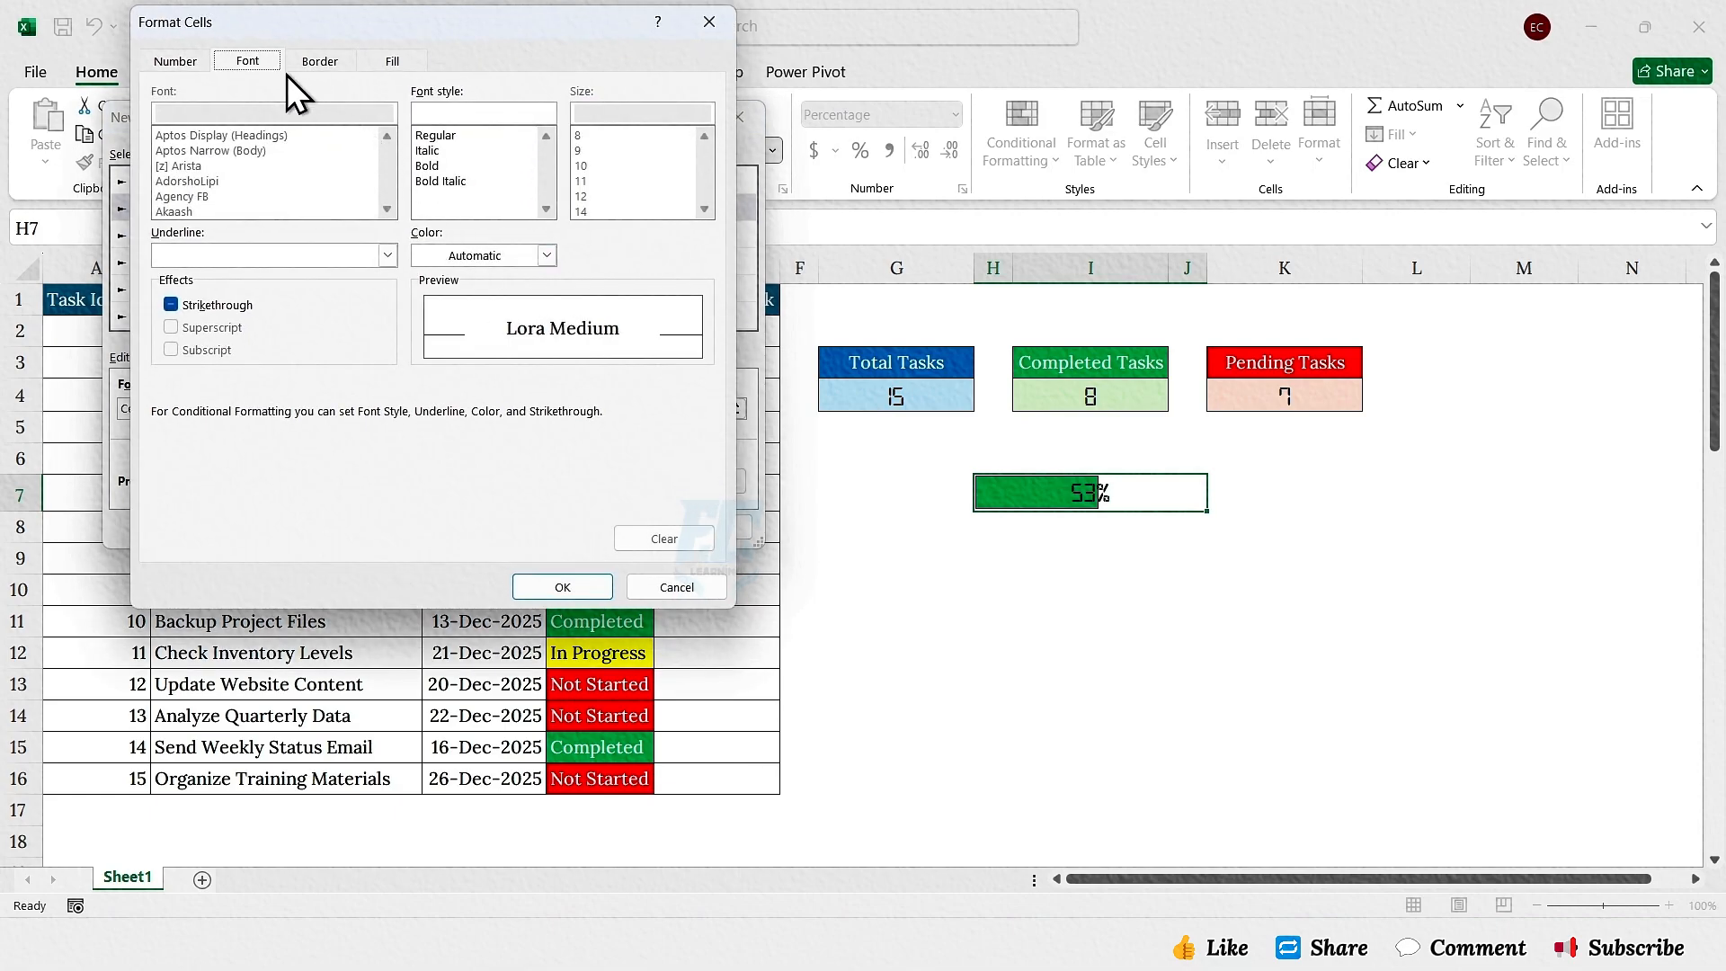
left_click(545, 255)
left_click(421, 345)
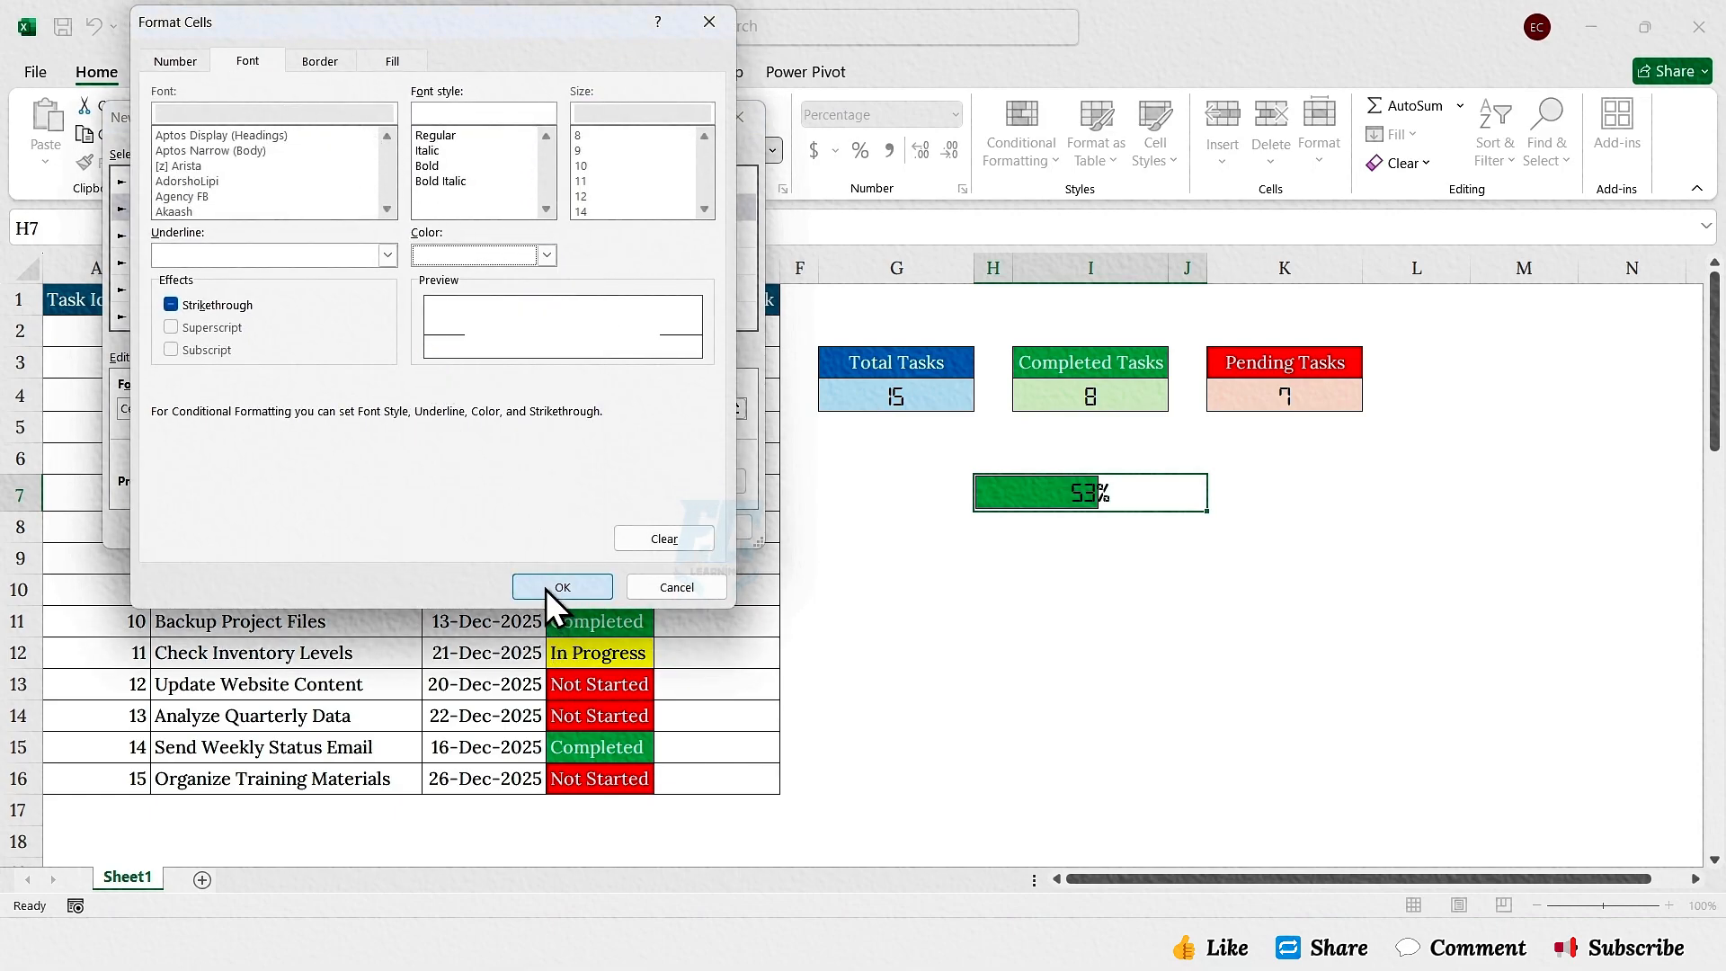
left_click(563, 587)
left_click(625, 528)
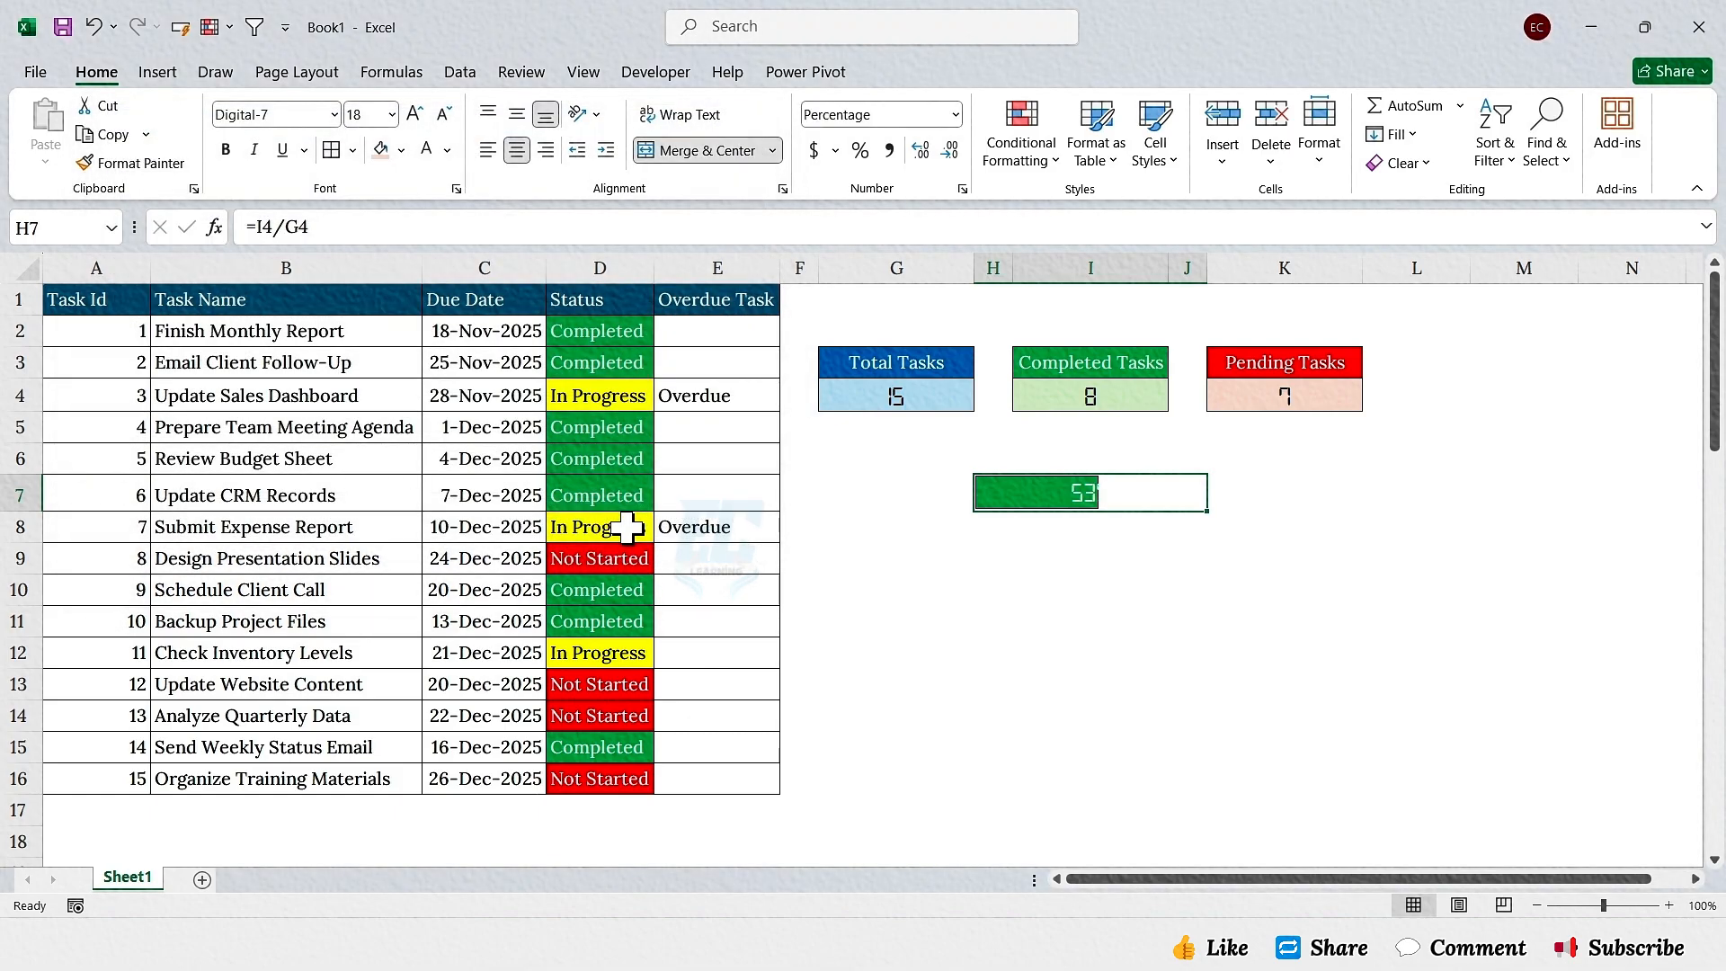
Step: Set the status of Submit Expense Report to Completed
left_click(630, 529)
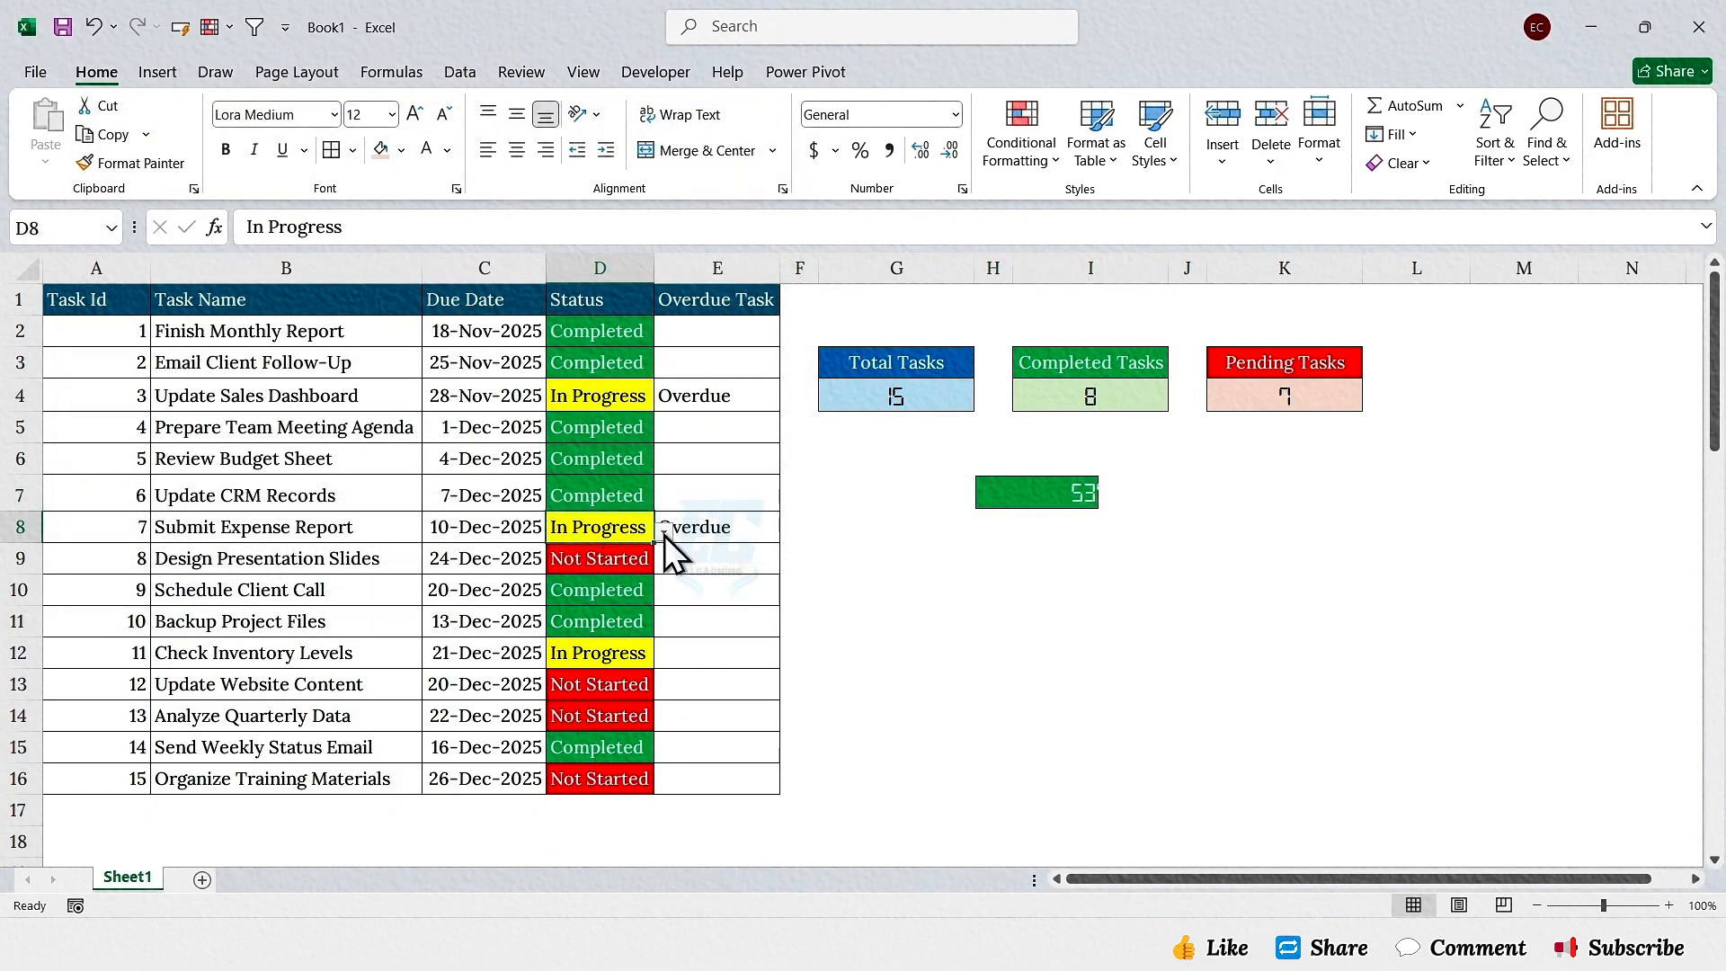
left_click(664, 532)
left_click(615, 585)
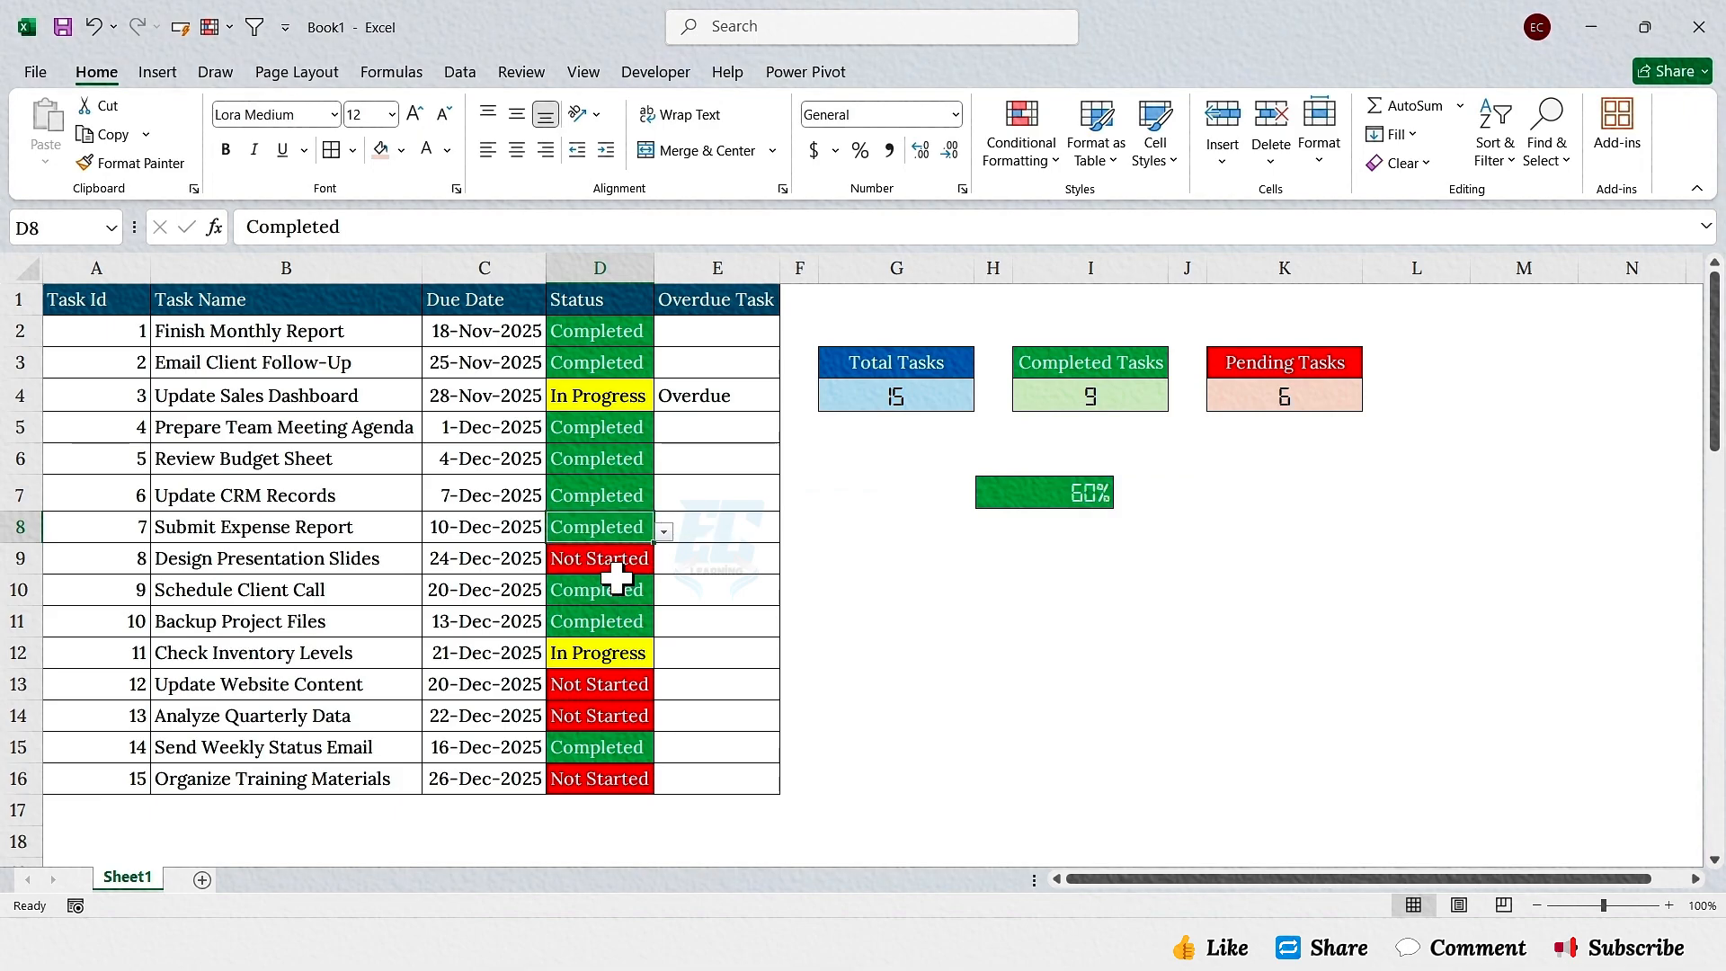
Step: Add a border around the merged progress bar cell H7
left_click(1151, 491)
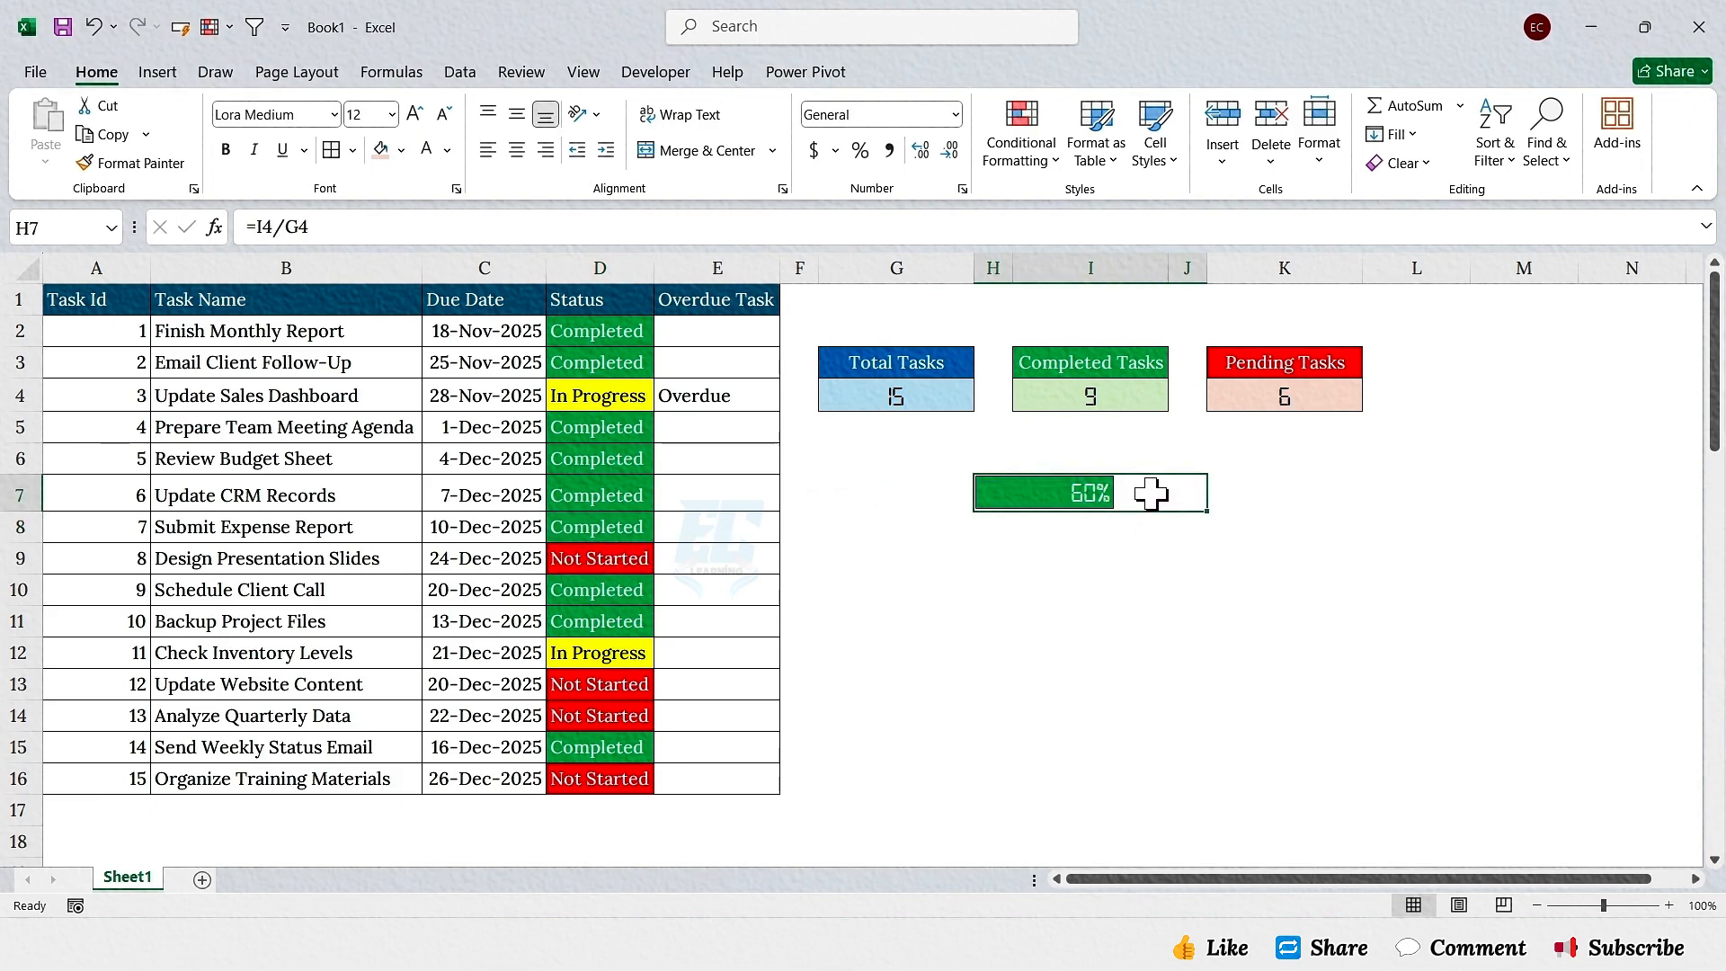
left_click(351, 149)
left_click(362, 442)
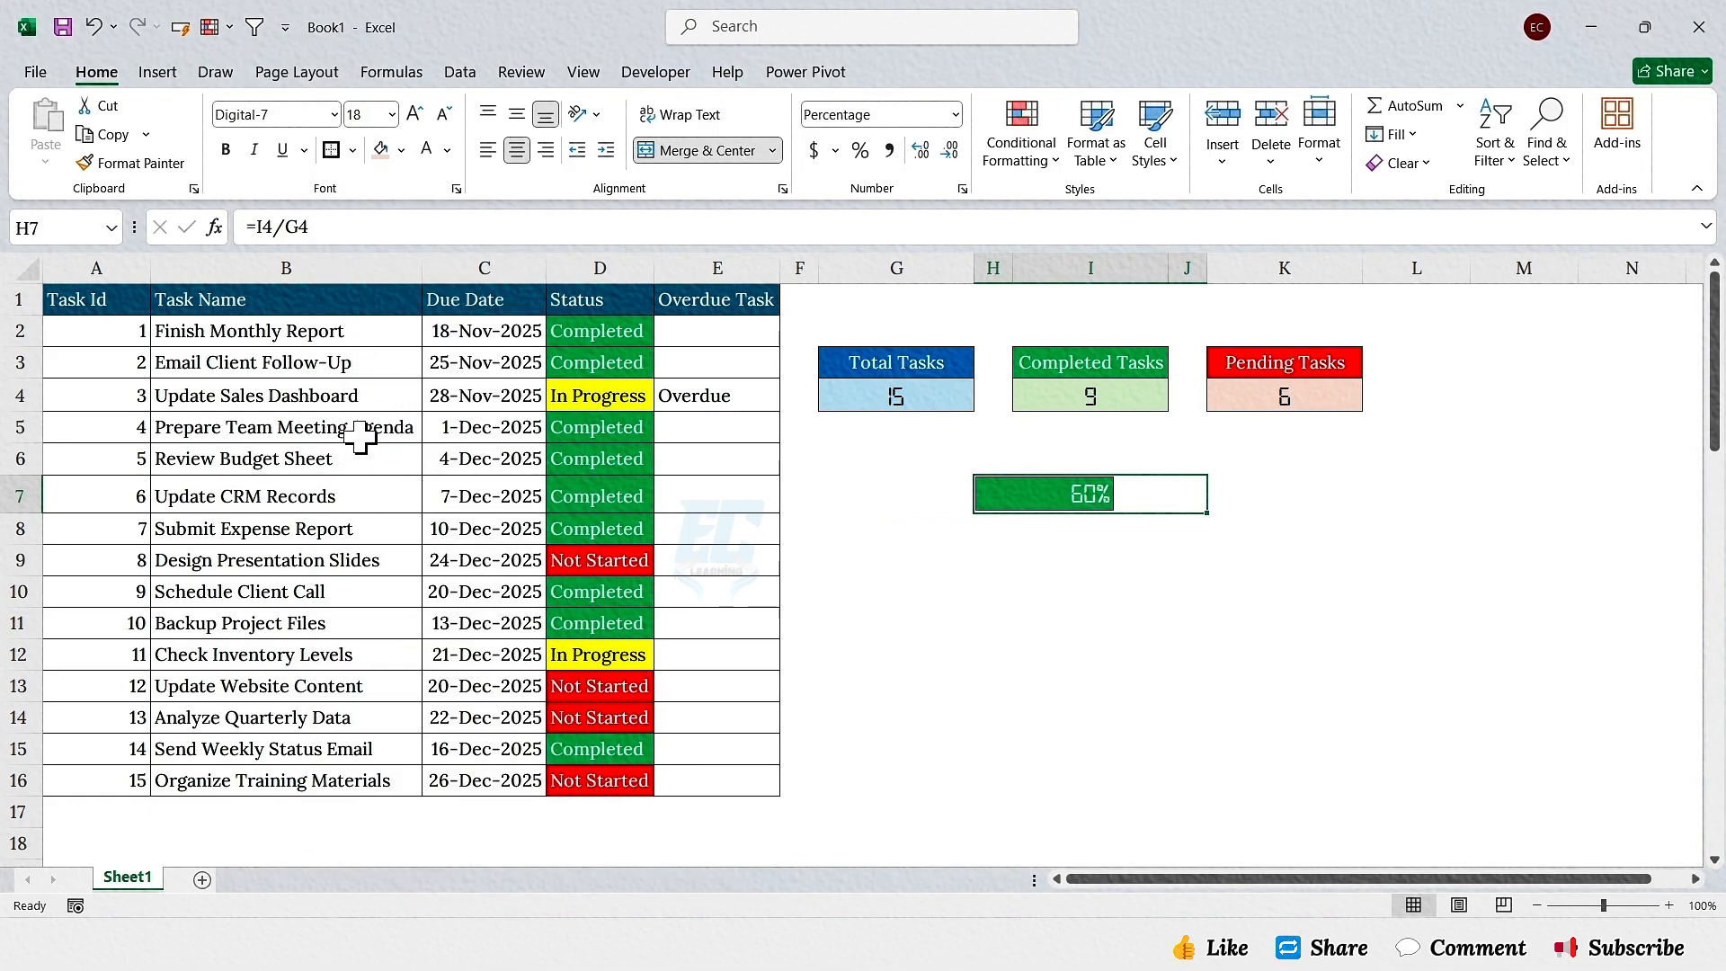